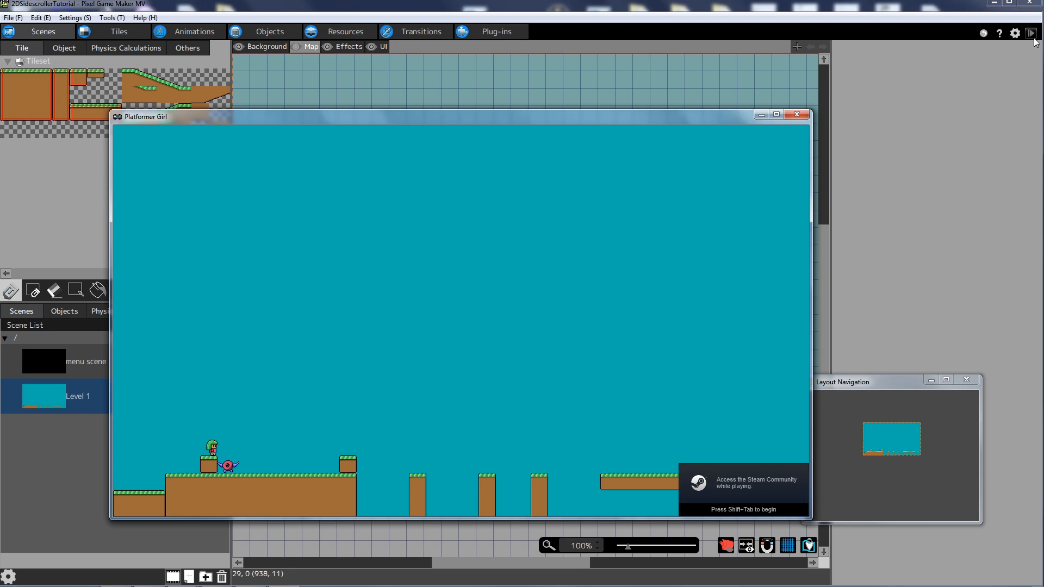
- Run the heroine right, jumping the enemy and crossing the pillars to the long platform
key(Right)
key(space)
key(Right)
key(space)
key(Right)
key(space)
key(Right)
key(space)
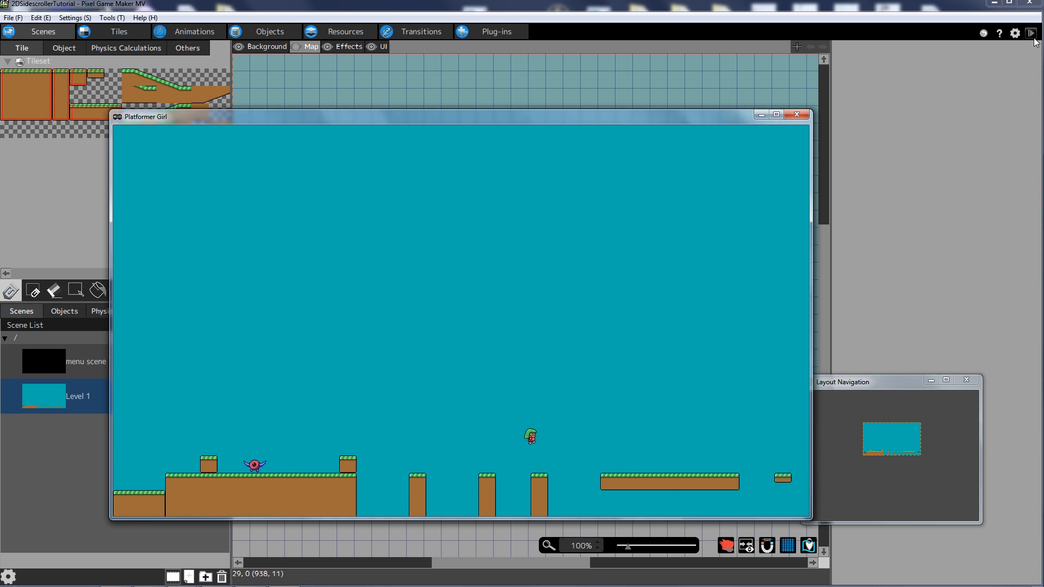
key(Right)
key(space)
- Run and jump the heroine back and forth along the bottom beside the pillars
key(Left)
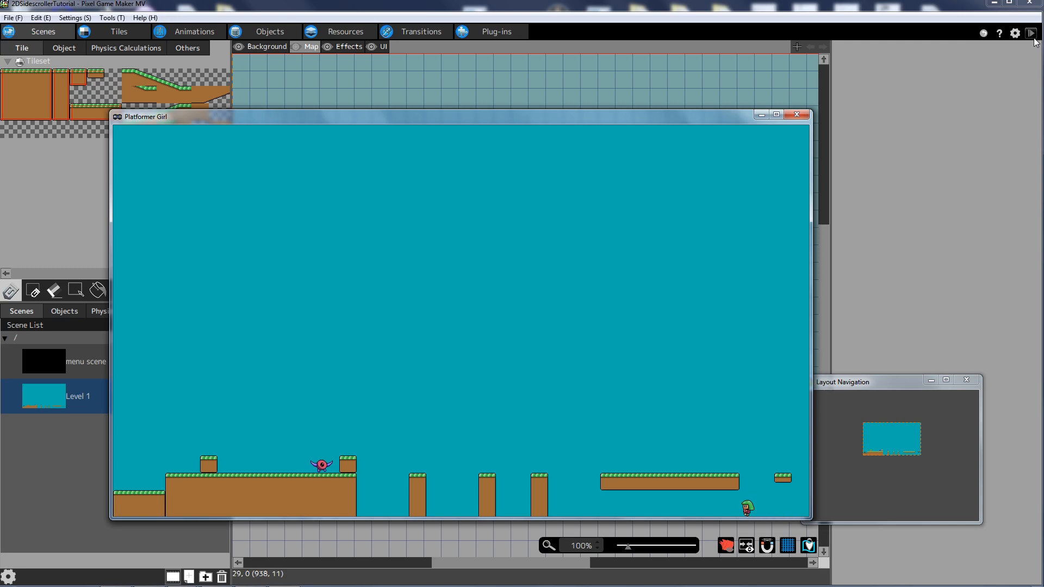
key(space)
key(Right)
key(space)
key(Left)
key(space)
key(Right)
key(Left)
key(space)
key(Right)
key(Left)
key(space)
key(Right)
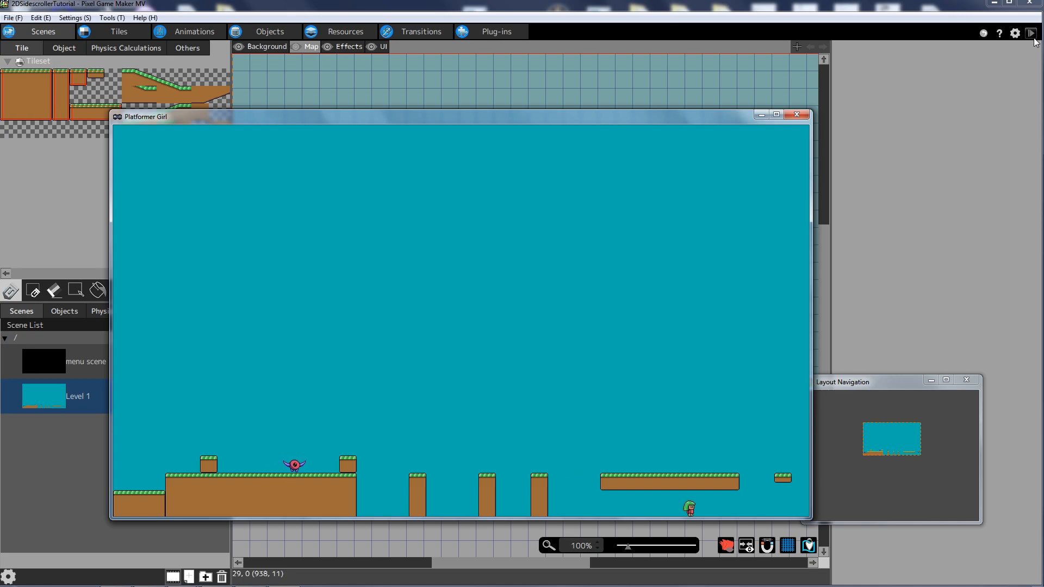
key(Left)
key(Right)
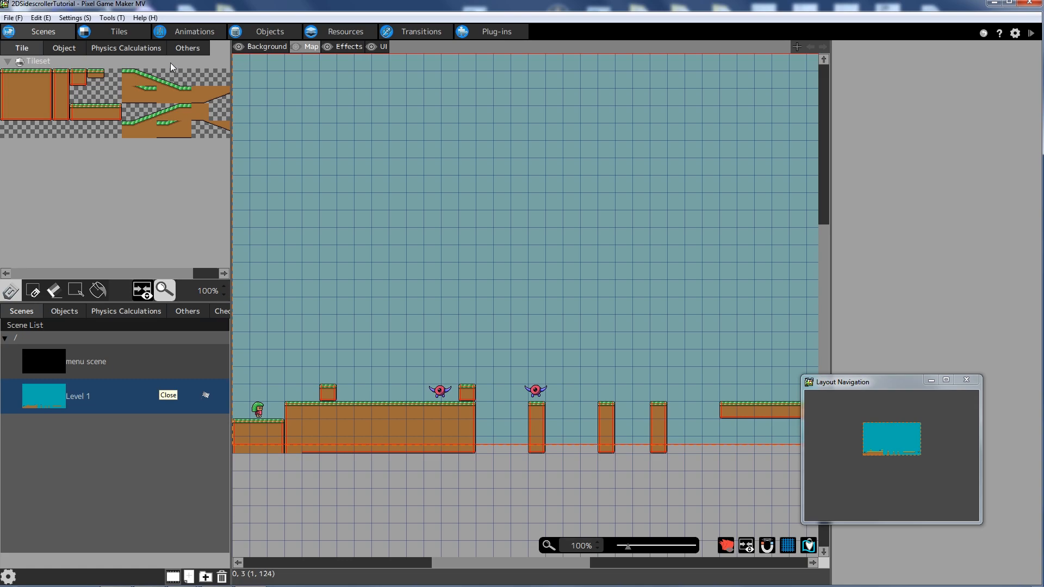
- Show the Images resource list and expand the Player image folder
click(325, 32)
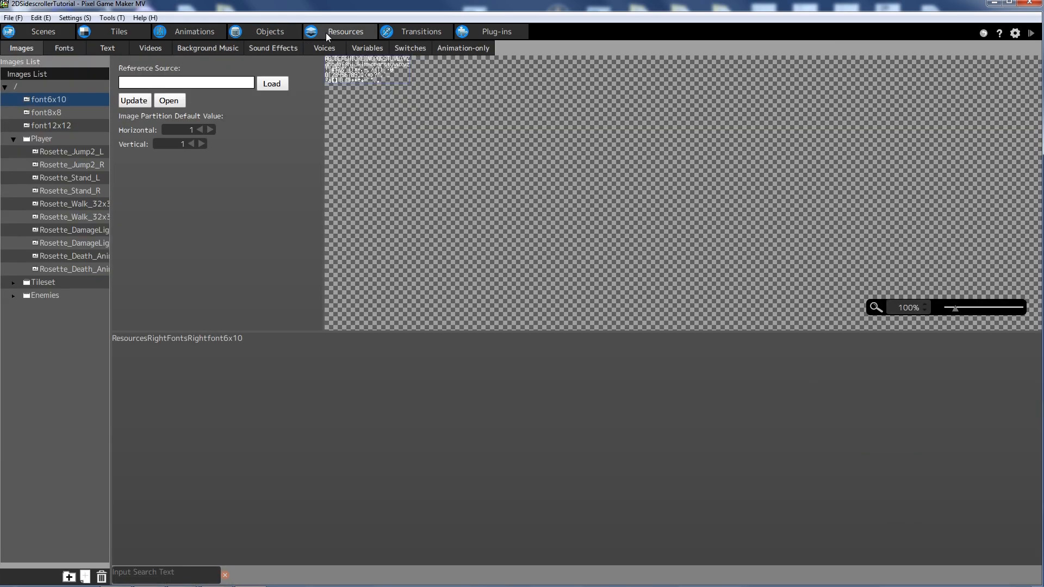
click(67, 318)
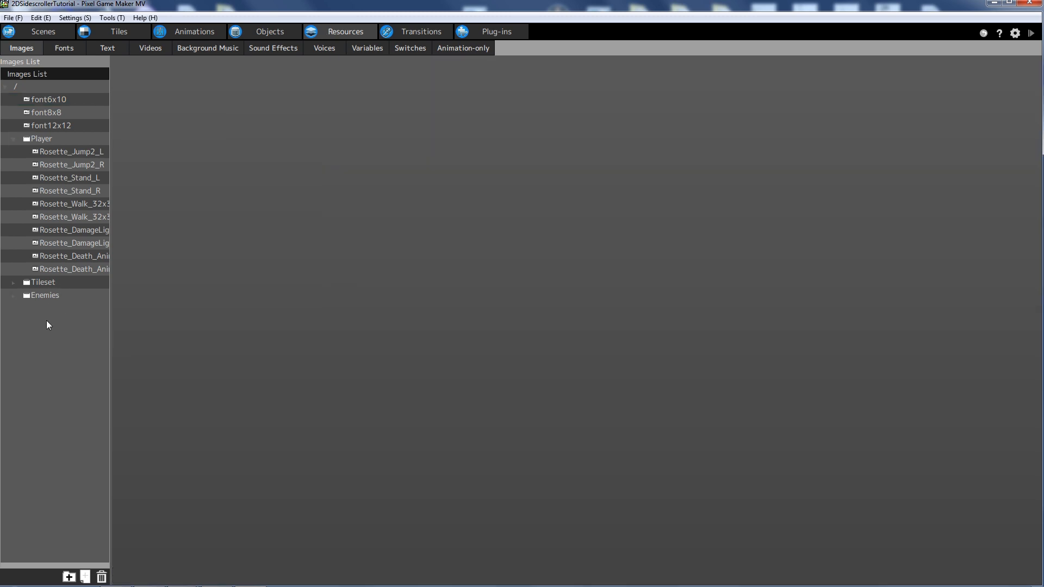
right_click(58, 321)
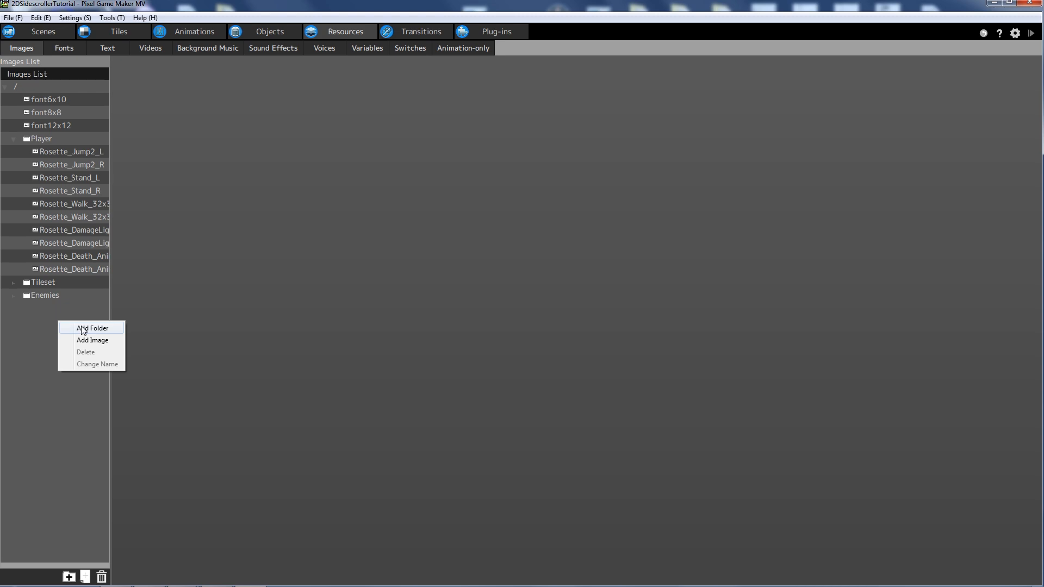
double_click(16, 139)
click(16, 142)
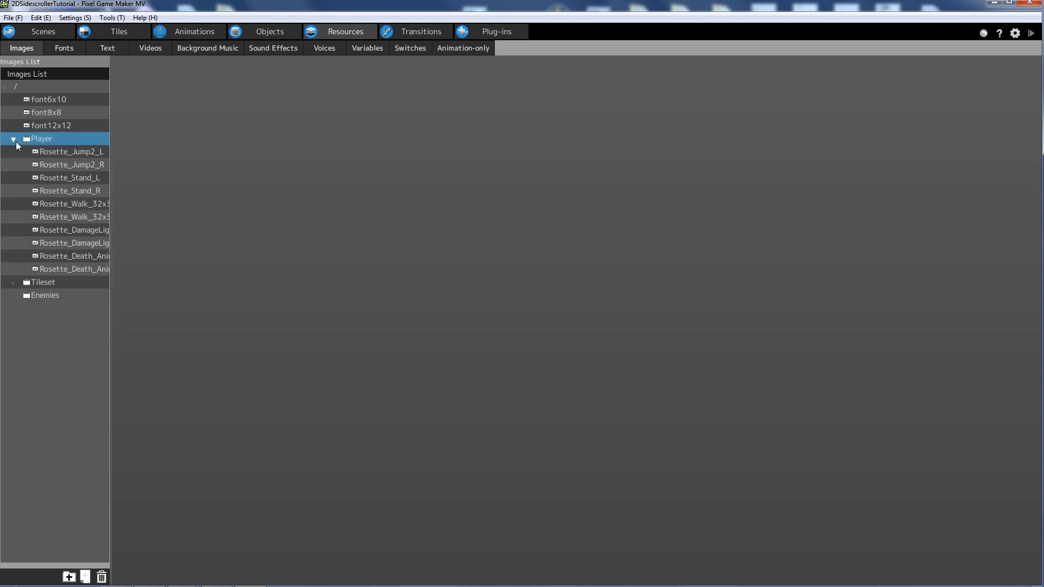
- Import Rosette_Fall2_L and Rosette_Fall2_R from Assets/Tutorial 3/Player into the Player folder
right_click(44, 138)
click(77, 157)
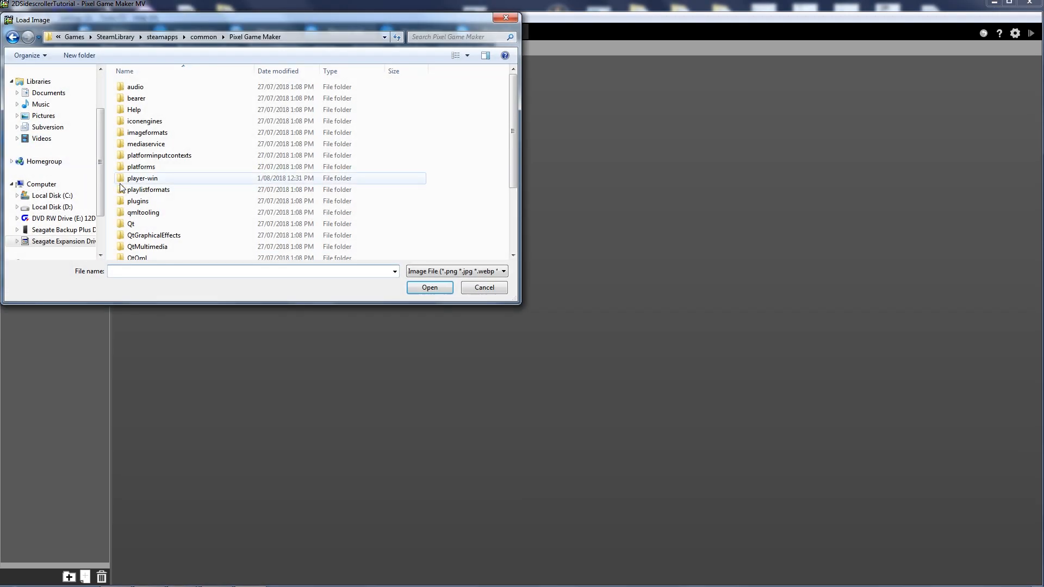
click(61, 229)
double_click(156, 98)
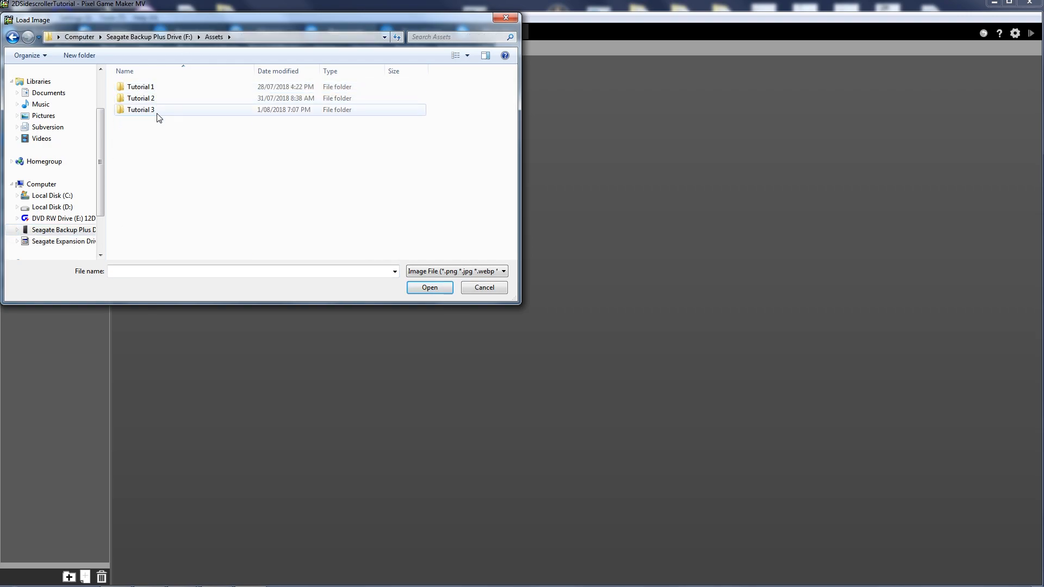
double_click(158, 111)
double_click(146, 101)
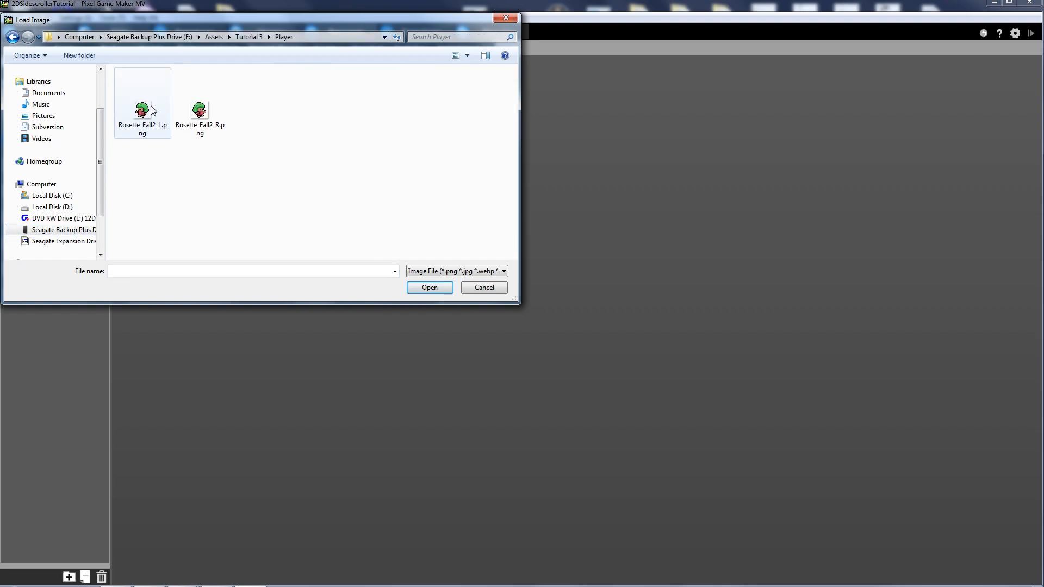
click(144, 110)
shift+click(207, 117)
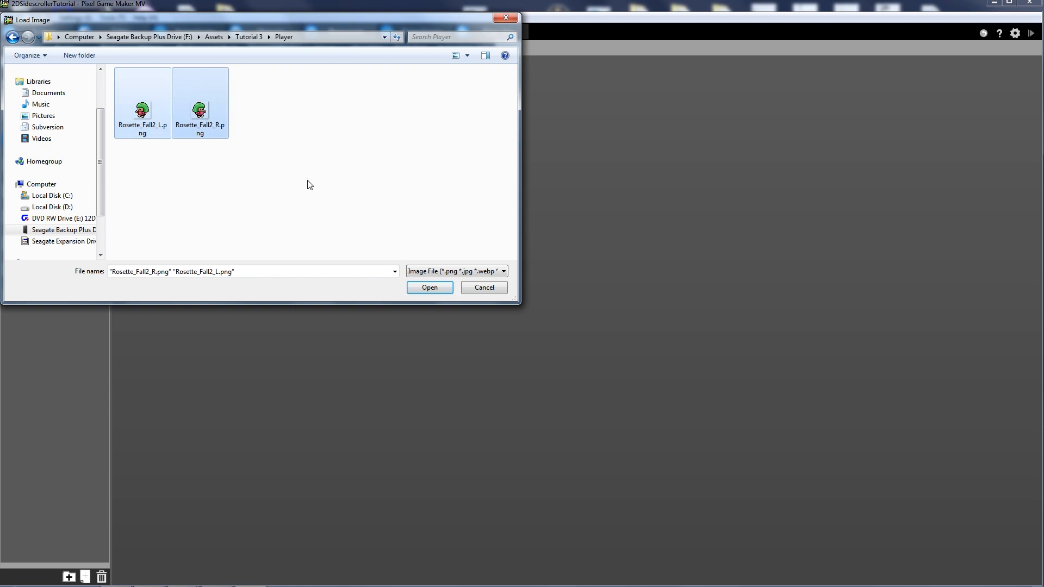
click(429, 287)
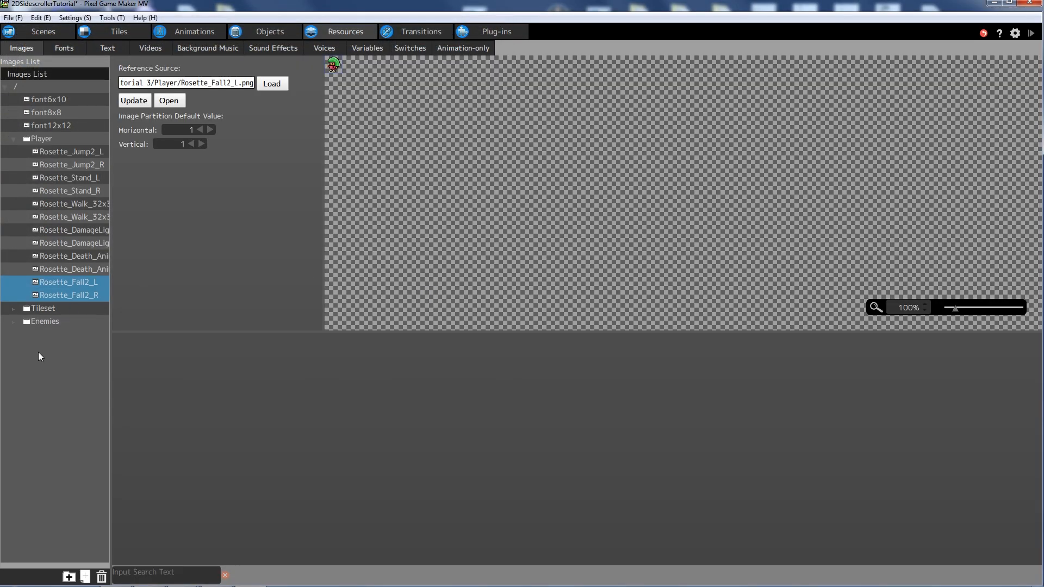
click(38, 356)
- Add a new image folder and rename it Health Bar
right_click(36, 348)
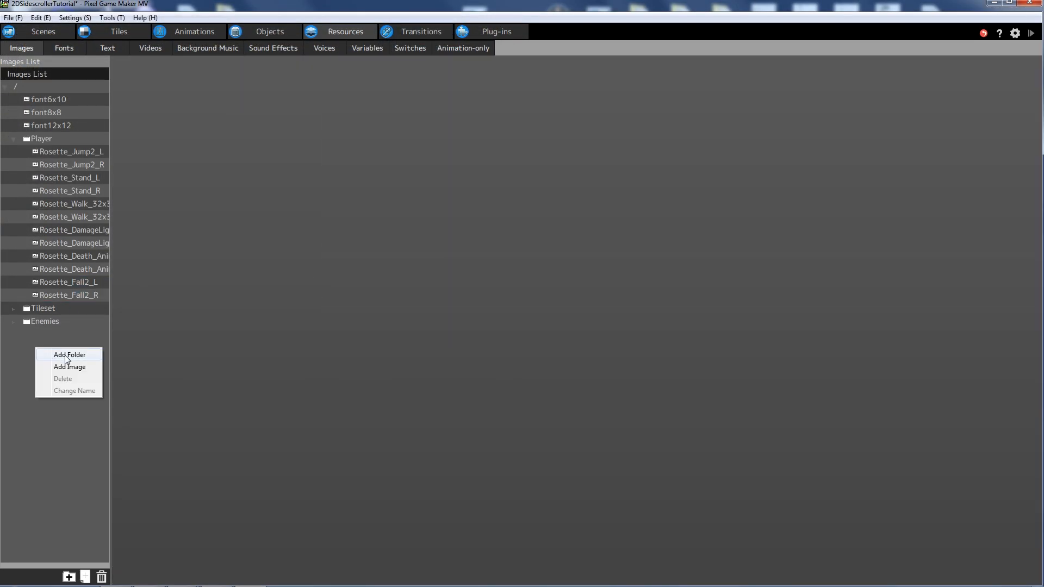
click(67, 356)
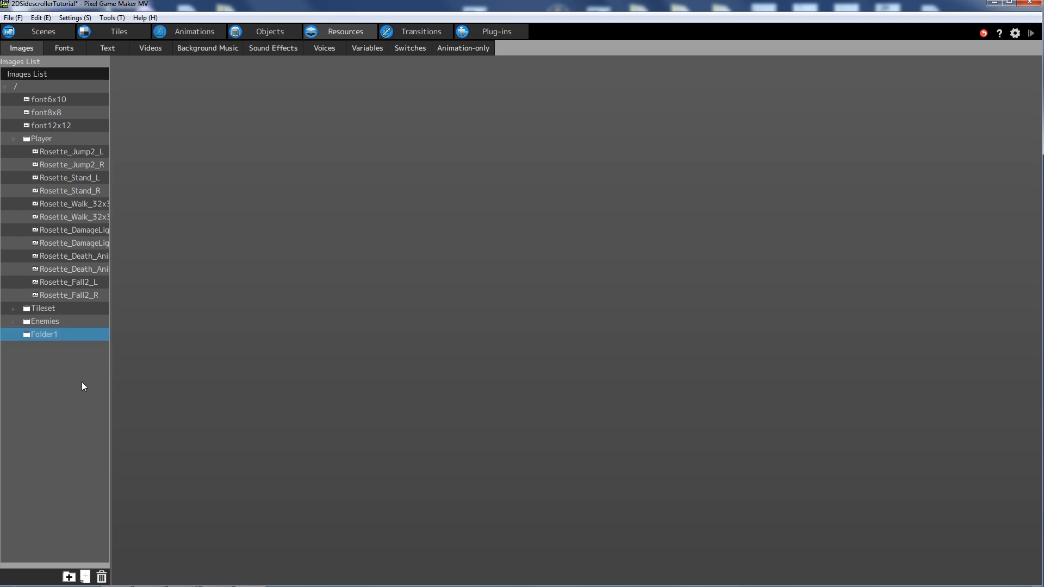
right_click(46, 336)
click(75, 380)
text(Health Bar)
click(34, 360)
- Import Apple_Green and Apple_Red from Assets/Tutorial 3/Collectables into Health Bar
right_click(37, 335)
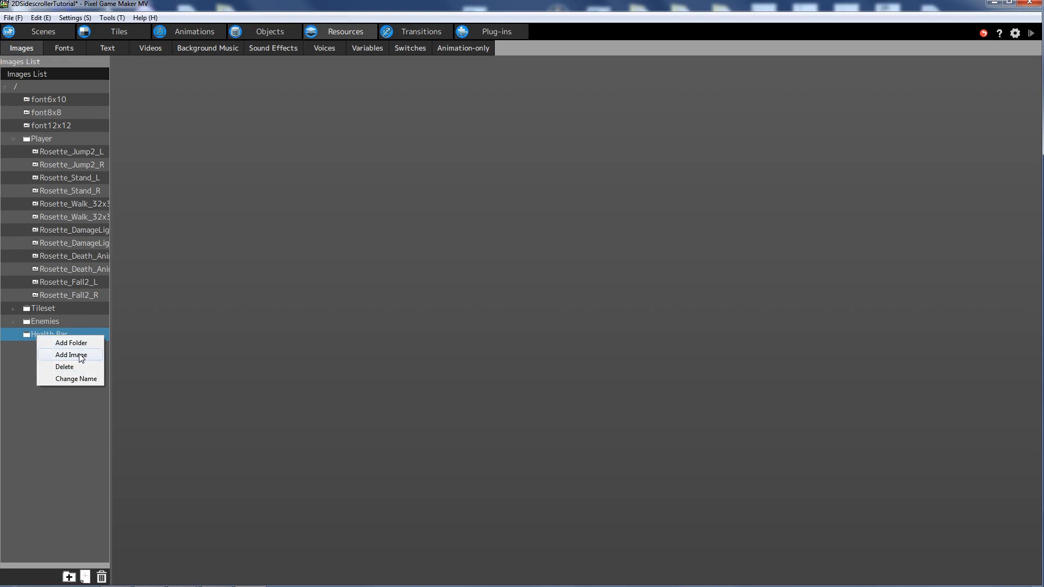
click(80, 355)
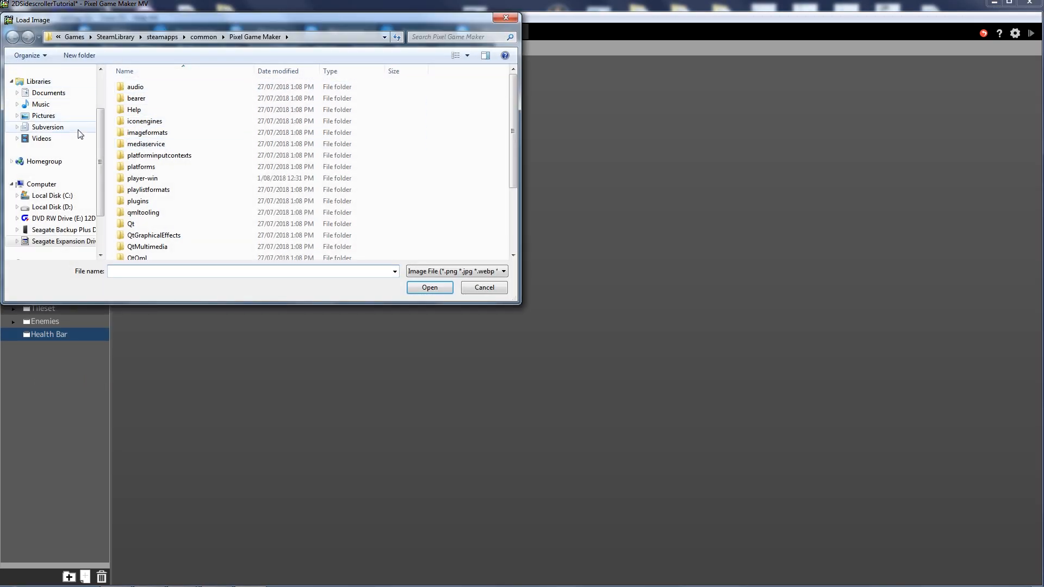
click(76, 229)
double_click(136, 87)
double_click(142, 110)
double_click(145, 88)
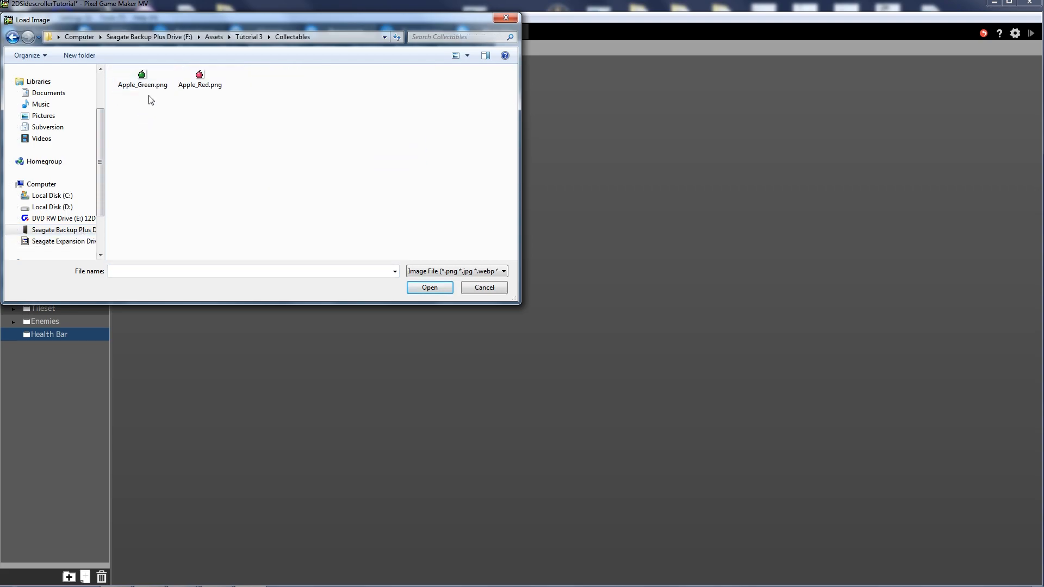
click(141, 85)
ctrl+click(202, 86)
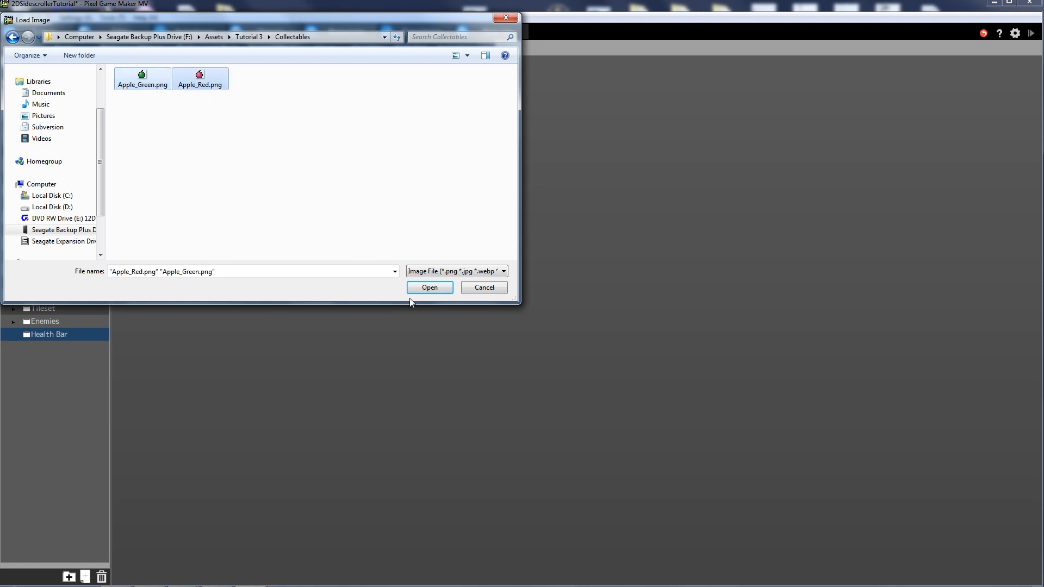
click(426, 292)
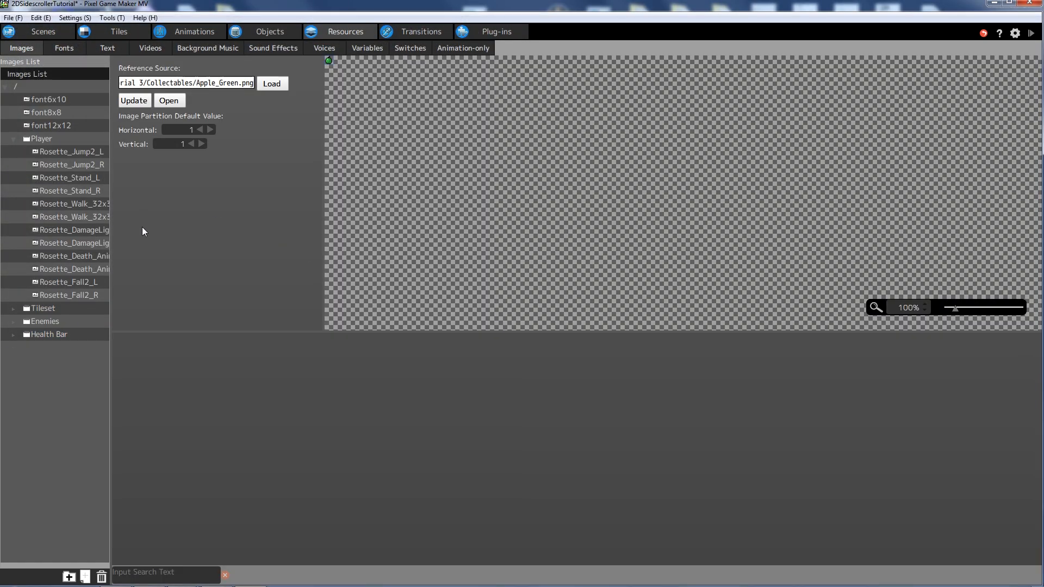
- Expand the Health Bar folder and preview the Apple_Green and Apple_Red images
click(12, 335)
click(51, 347)
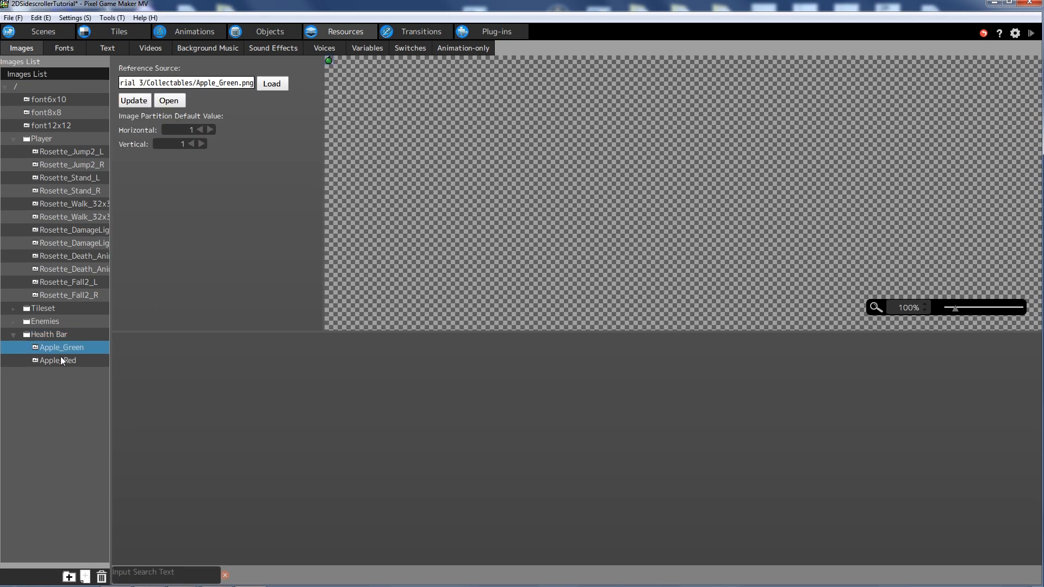
click(59, 360)
click(70, 348)
- Switch to the Animations editor showing Player1 and launch a test play
click(209, 32)
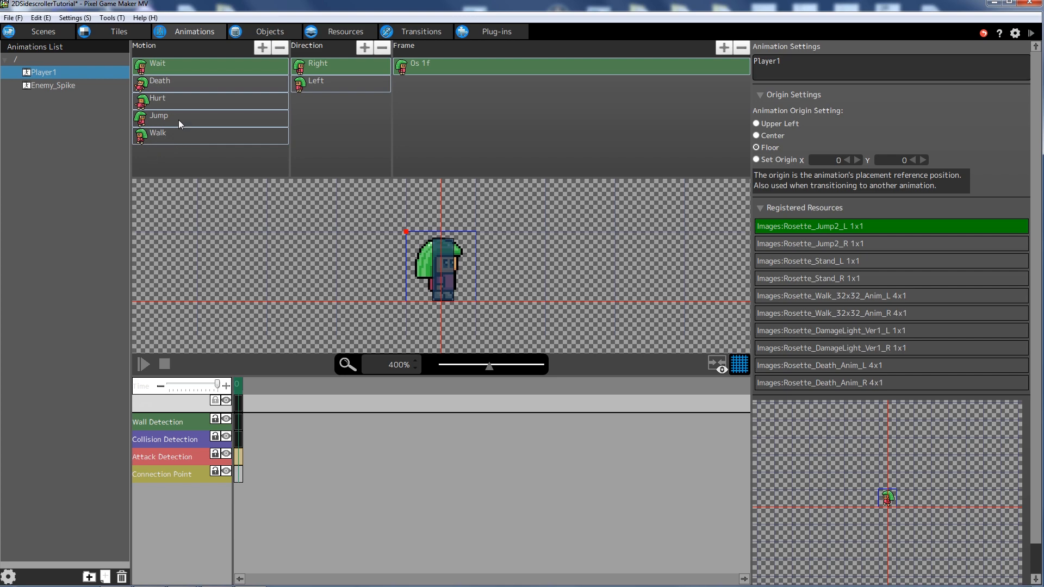
click(1032, 34)
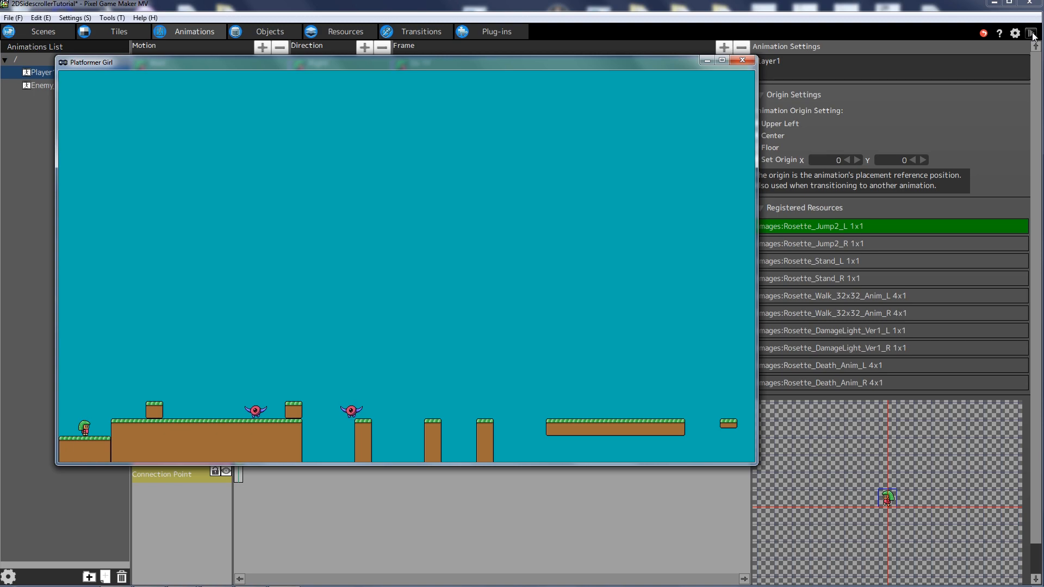
- Jump the heroine onto the higher platform and back and forth over the small block
key(z)
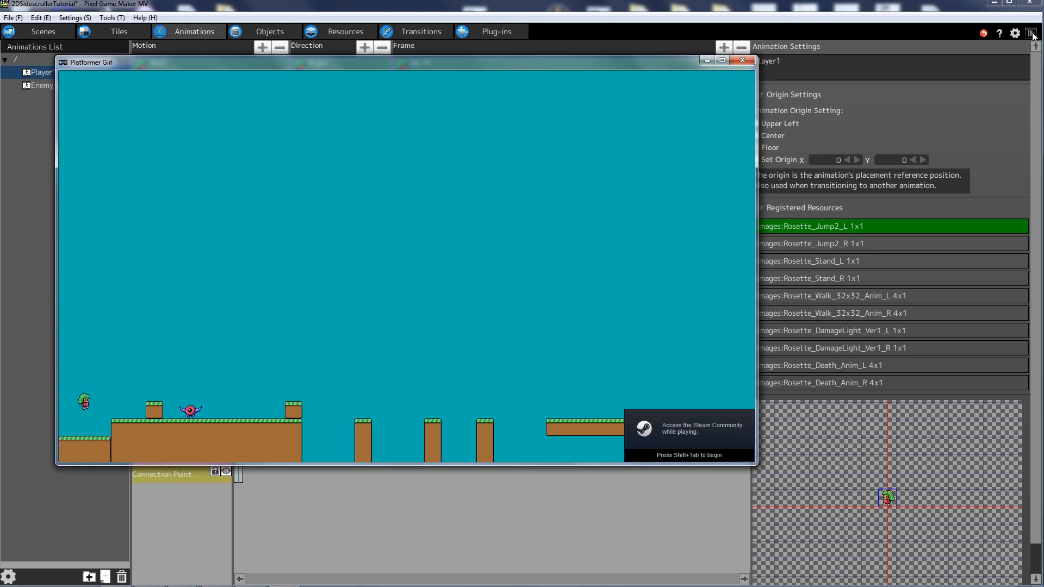
key(z)
key(z)
key(z)
key(Right)
key(z)
key(z)
key(Right)
key(z)
key(Left)
key(z)
key(Left)
key(z)
key(Right)
key(z)
key(Right)
key(z)
key(Left)
key(z)
key(z)
key(Right)
key(z)
- Jump to stomp the enemy, then walk the heroine left and right
key(Left)
key(Right)
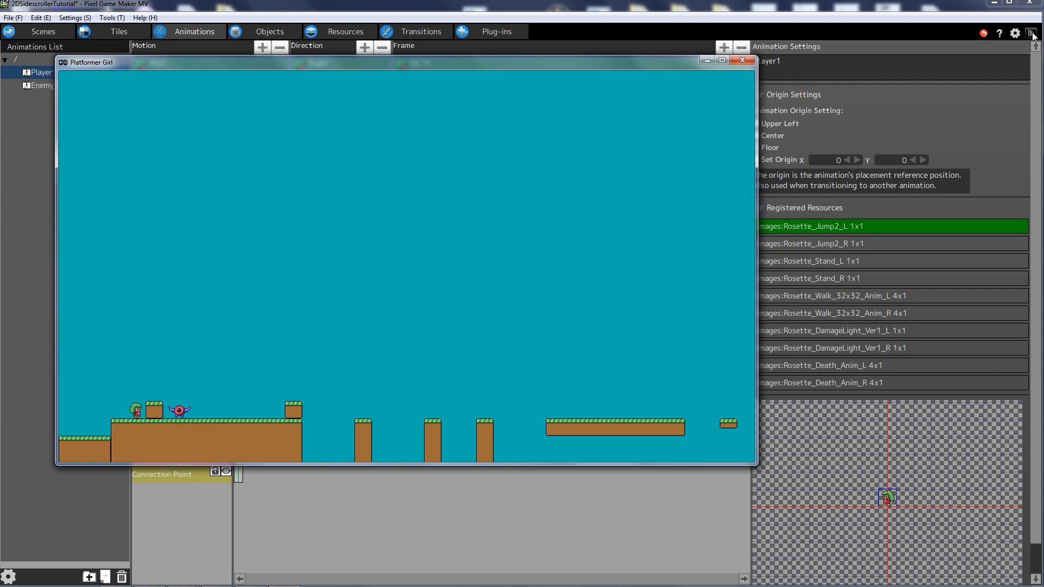
key(z)
key(z)
key(z)
key(Right)
key(z)
key(Left)
key(Right)
key(Left)
key(Right)
key(Left)
key(Right)
key(z)
- Close the test game and register Rosette_Fall2_L as a Player1 animation resource
click(742, 60)
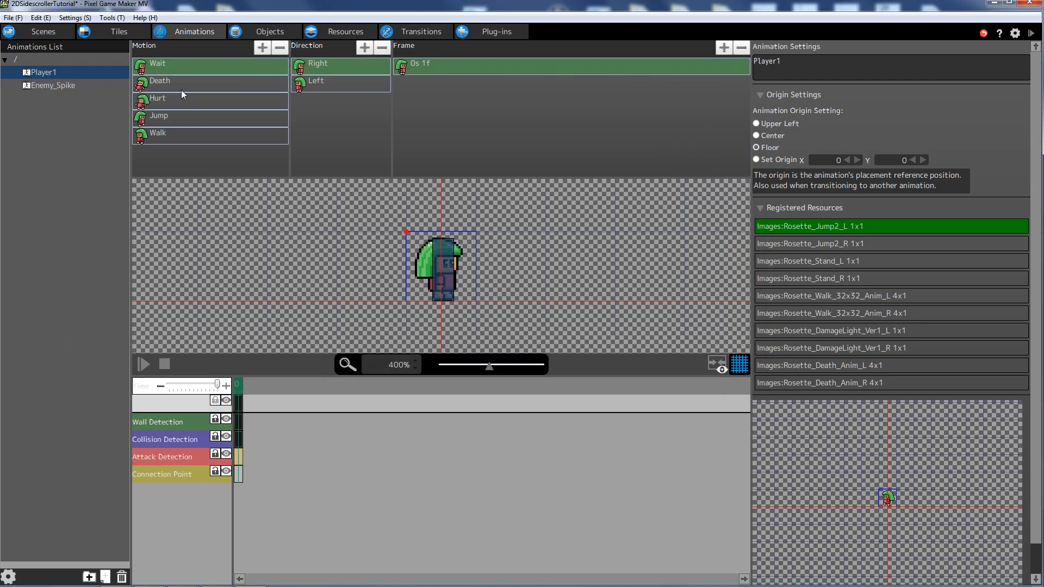
right_click(41, 75)
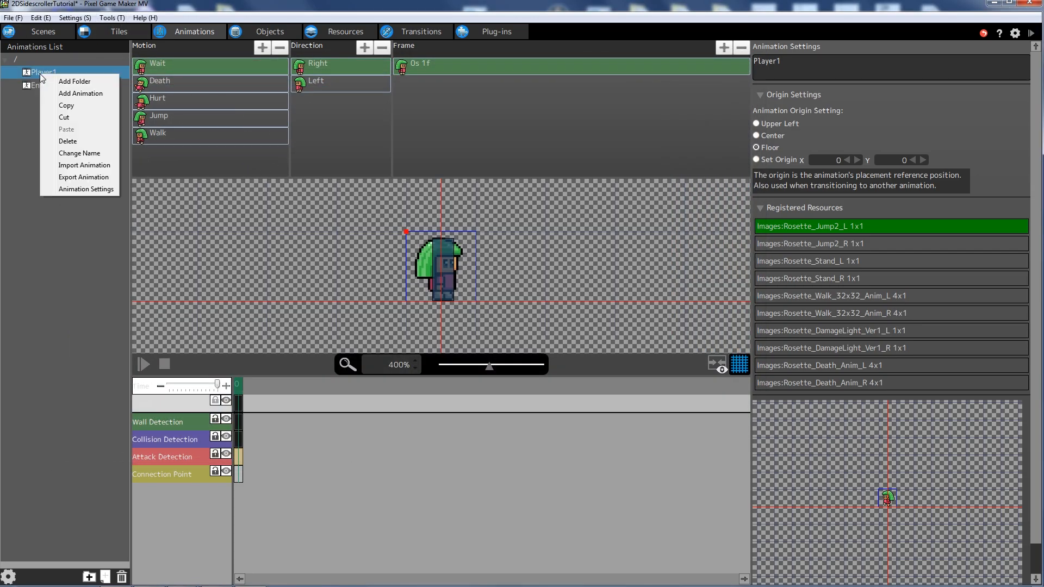
click(94, 189)
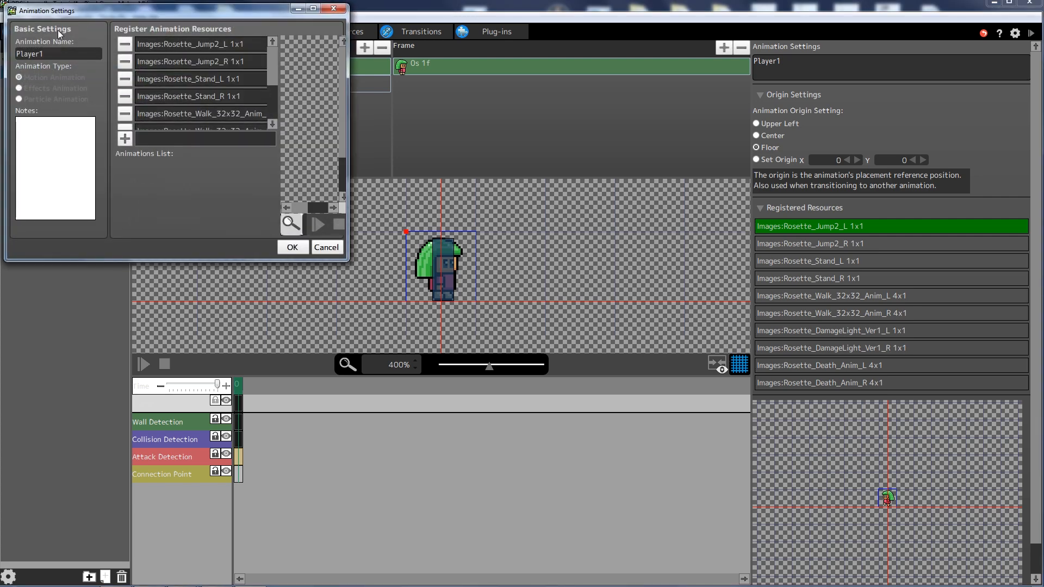
drag(278, 74, 274, 103)
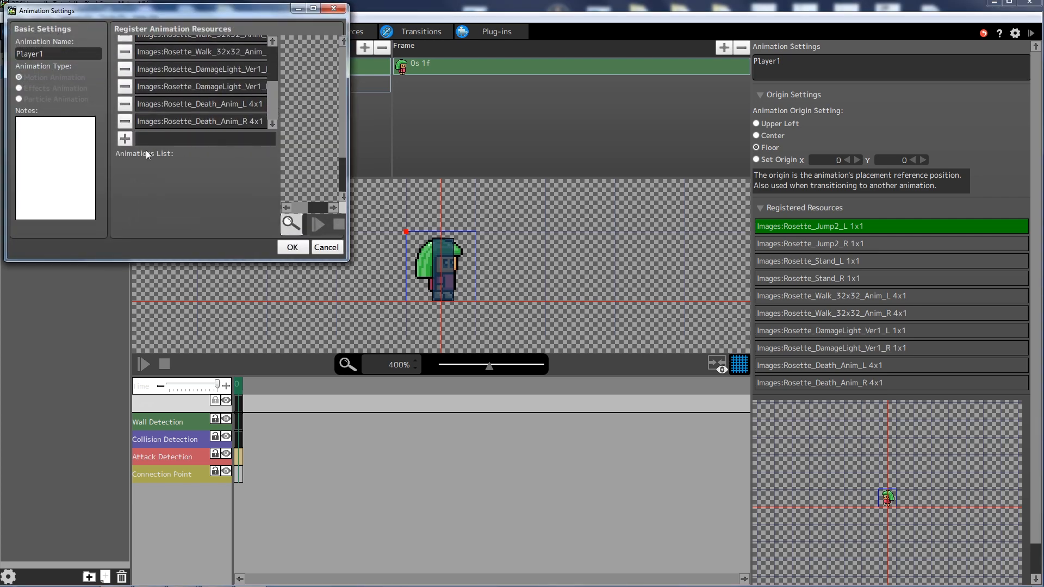
click(128, 143)
click(102, 47)
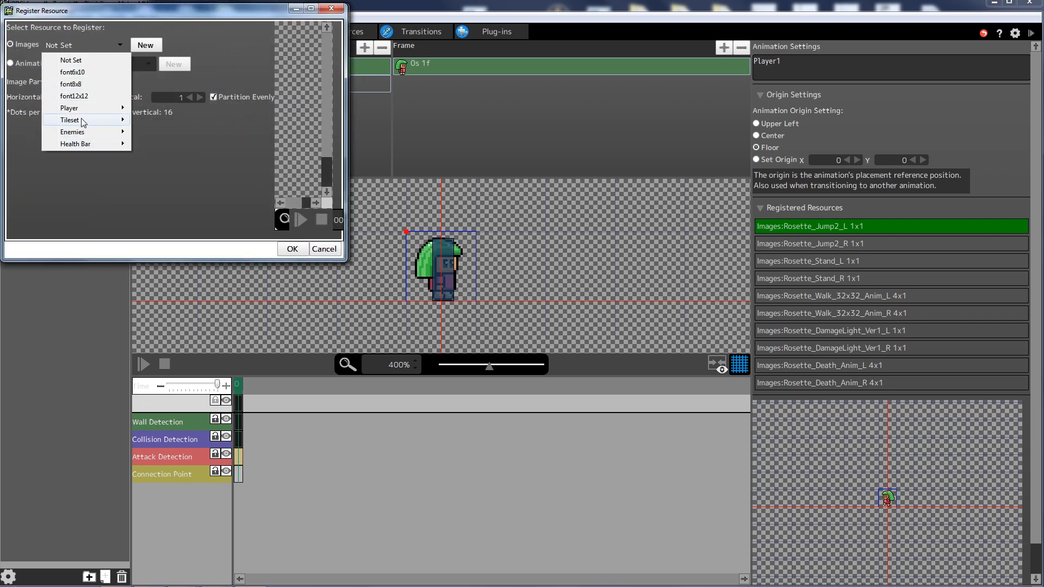
mouse_move(84, 110)
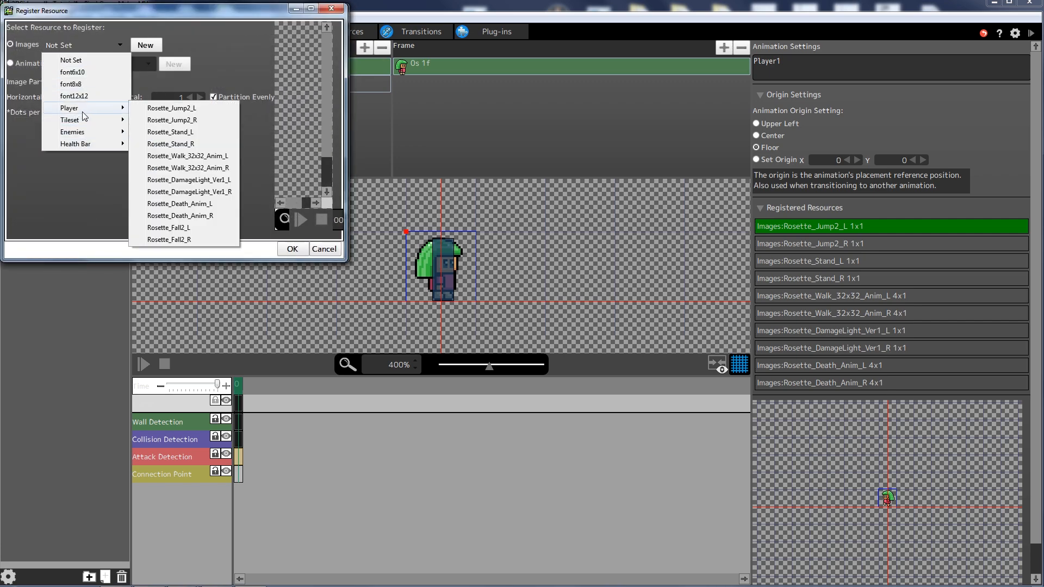
click(186, 227)
click(291, 249)
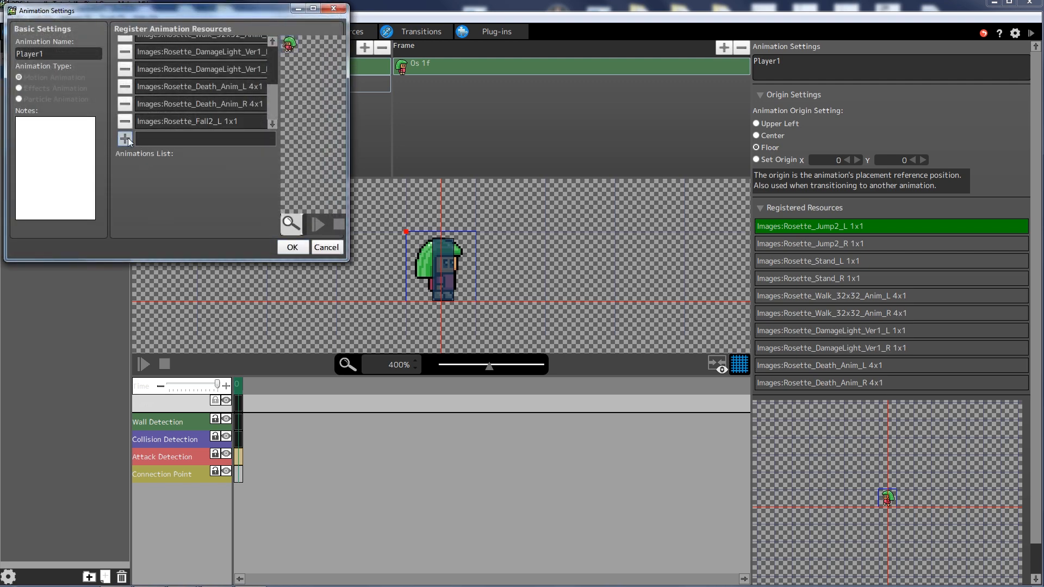
- Register Rosette_Fall2_R as well and apply Player1's animation settings
click(128, 138)
click(110, 47)
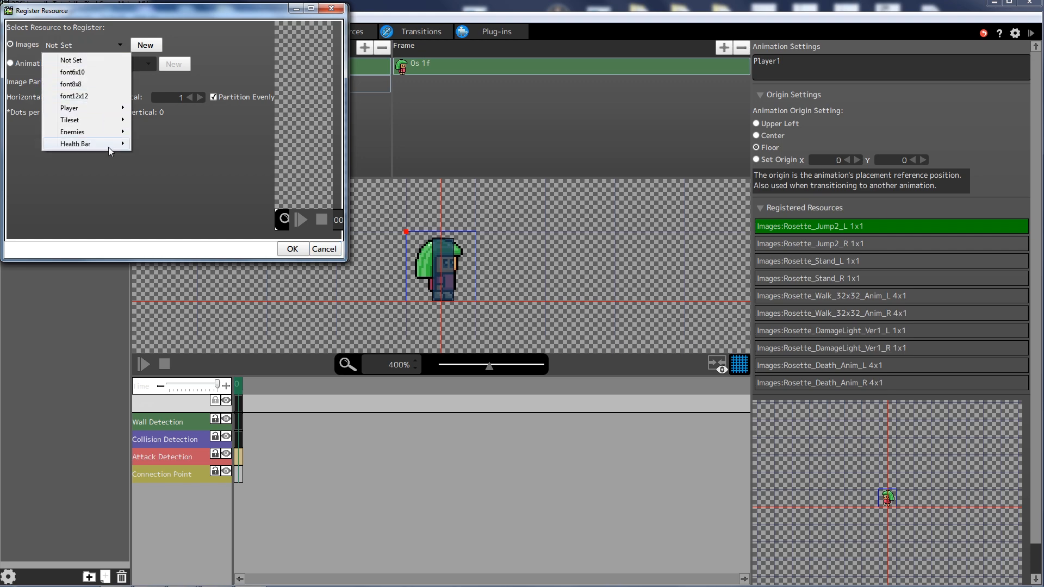
mouse_move(106, 114)
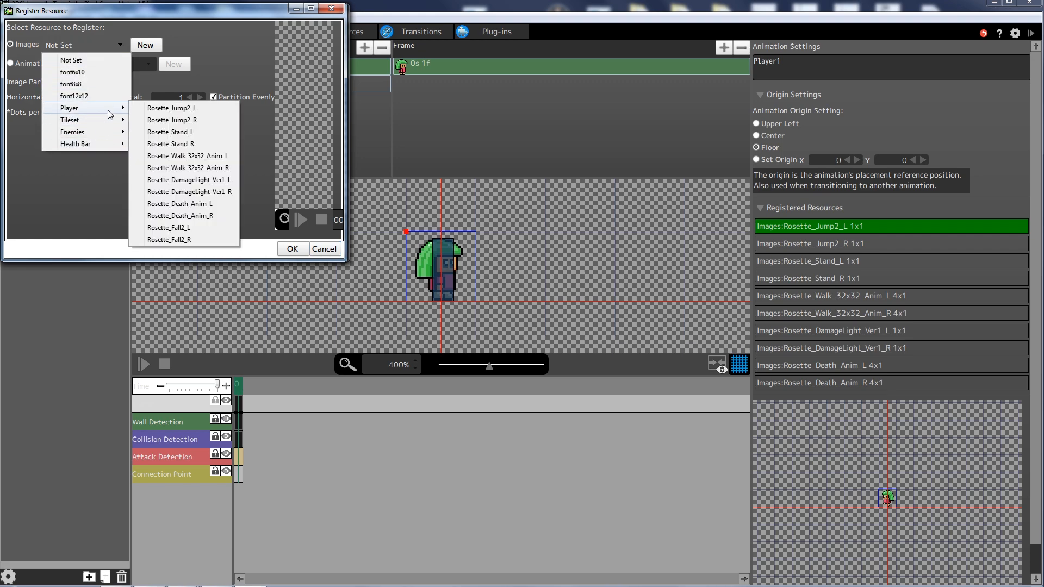
click(194, 243)
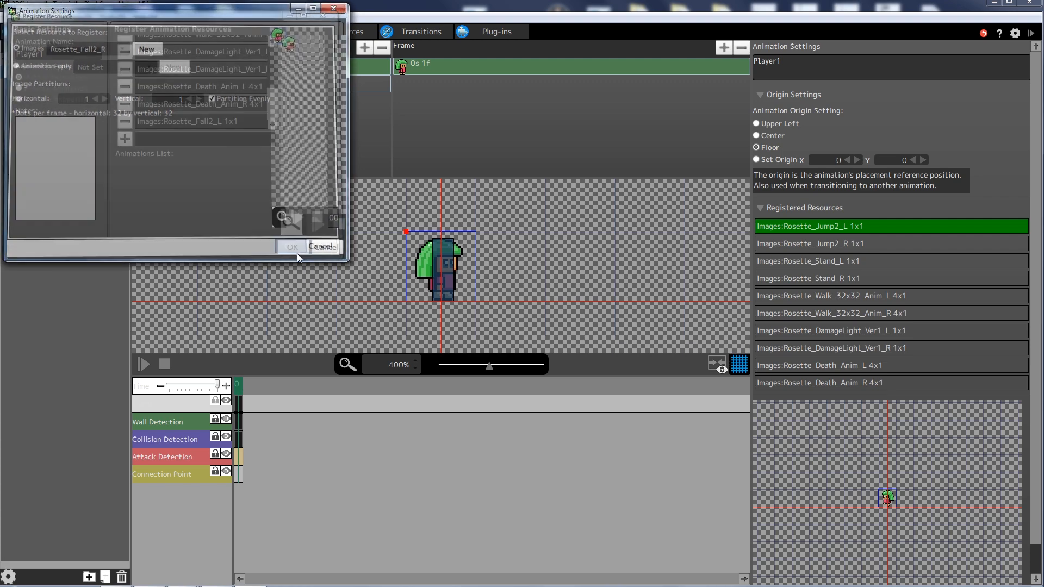
click(295, 251)
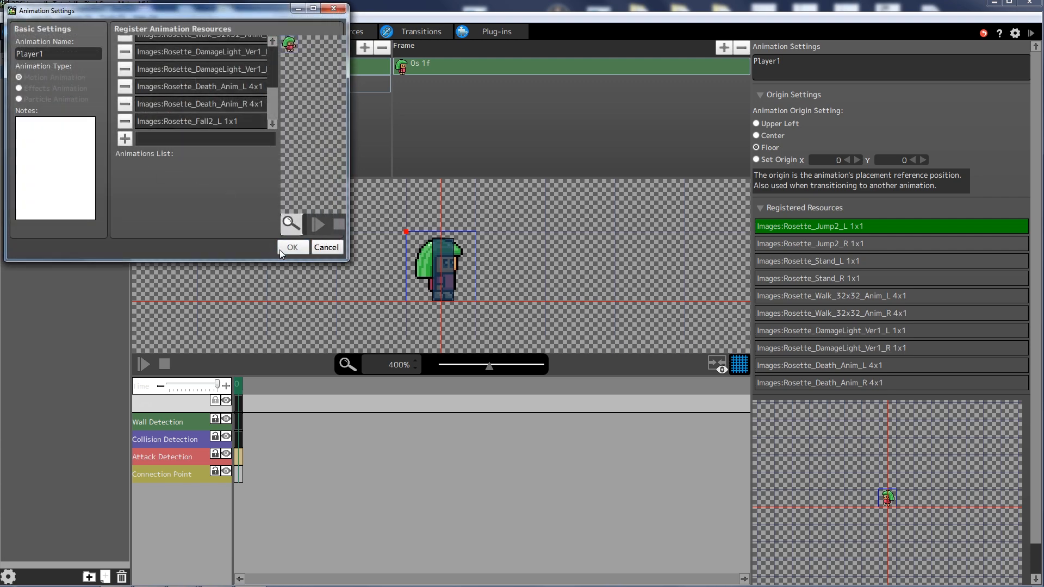
click(294, 249)
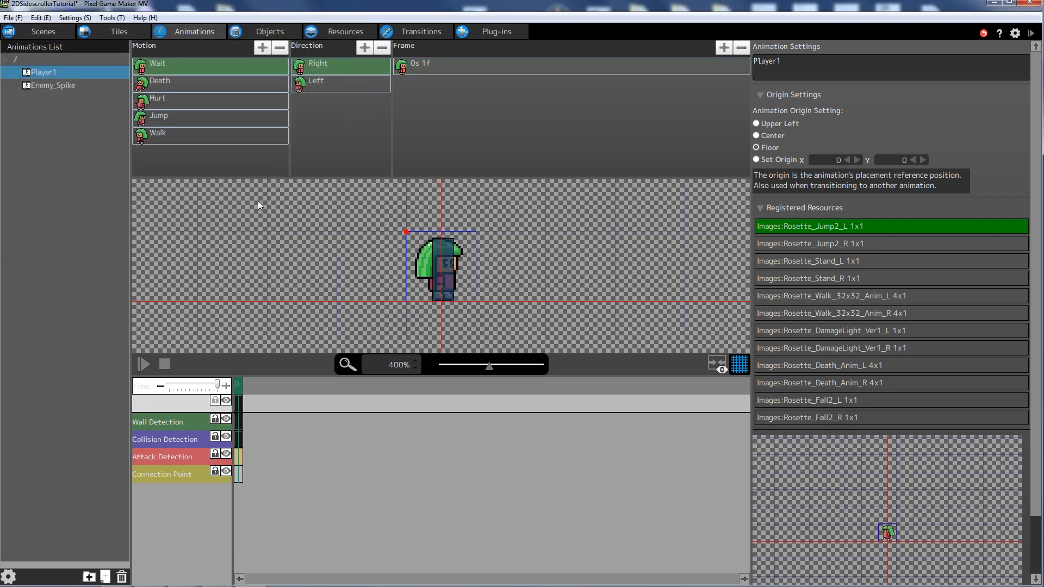
- Create a new Health Bar animation and register Apple_Green as its first resource
right_click(44, 130)
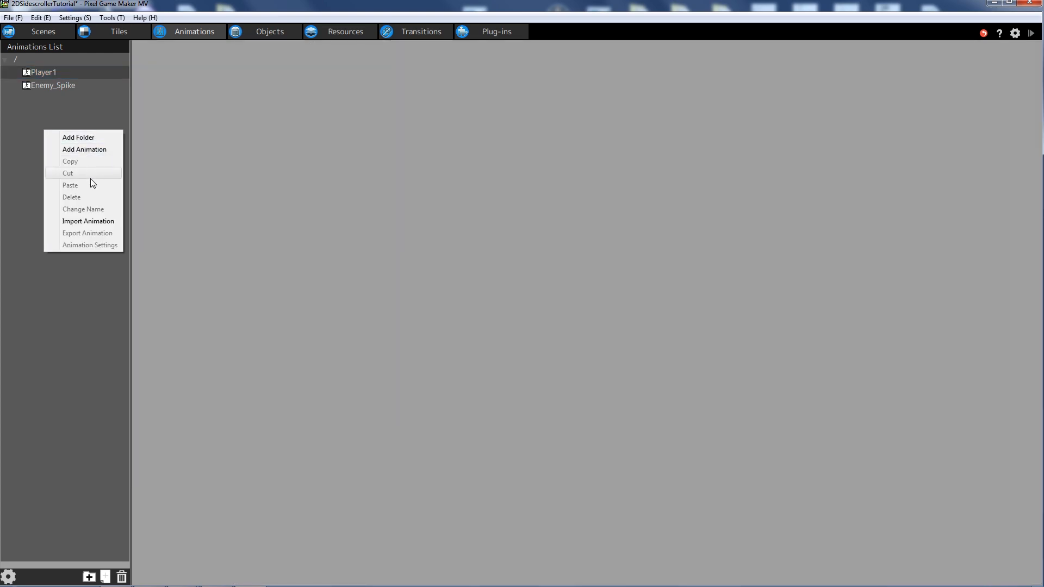
click(93, 151)
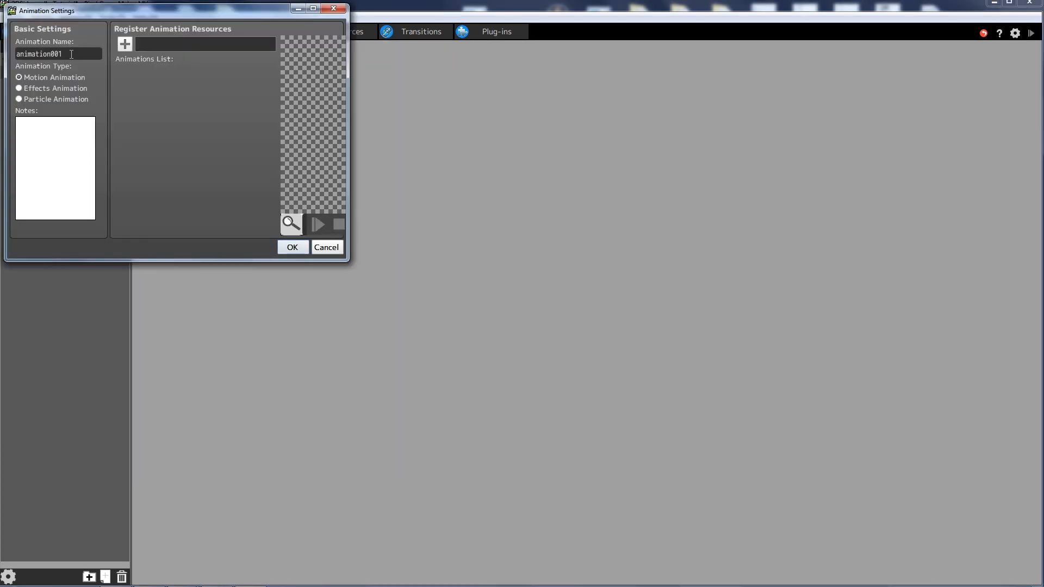
text(Hra)
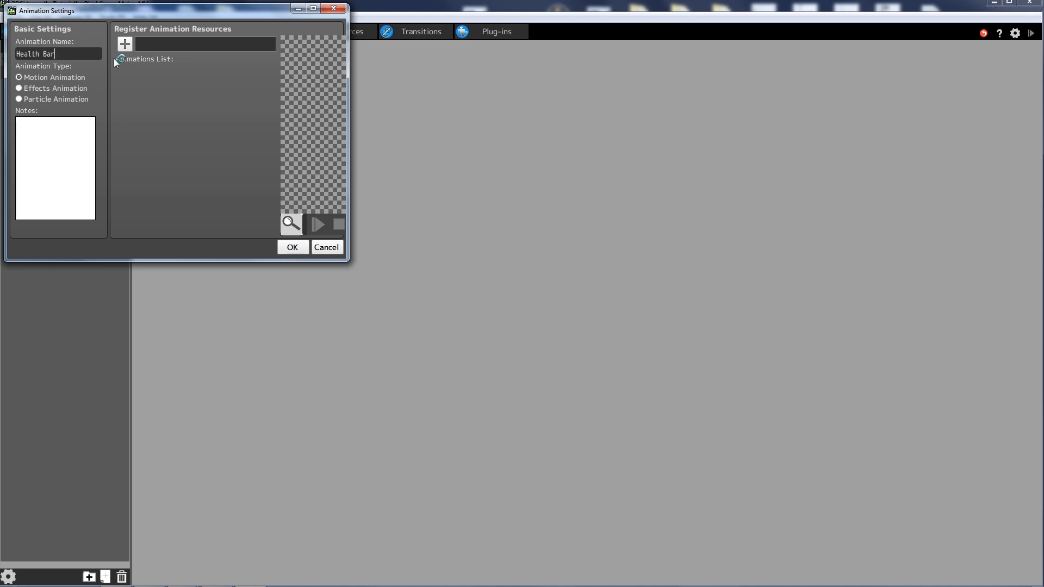
click(125, 43)
click(107, 45)
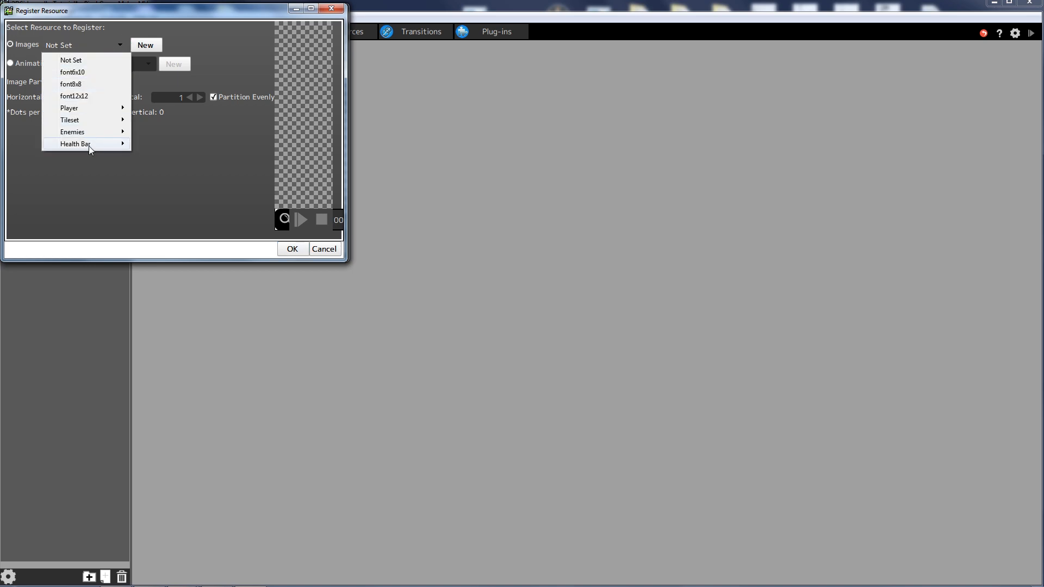
mouse_move(106, 144)
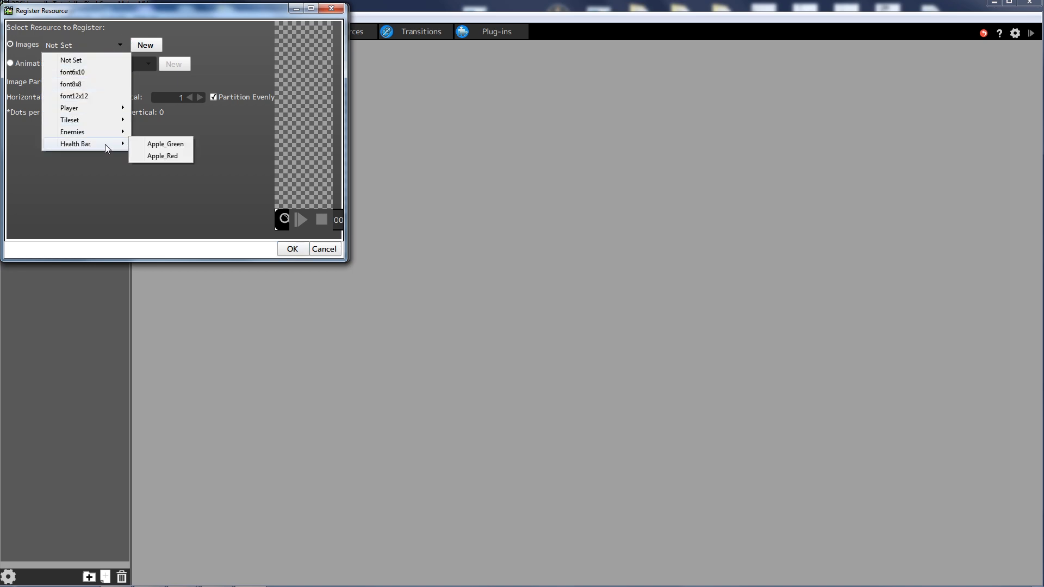
click(164, 143)
click(291, 249)
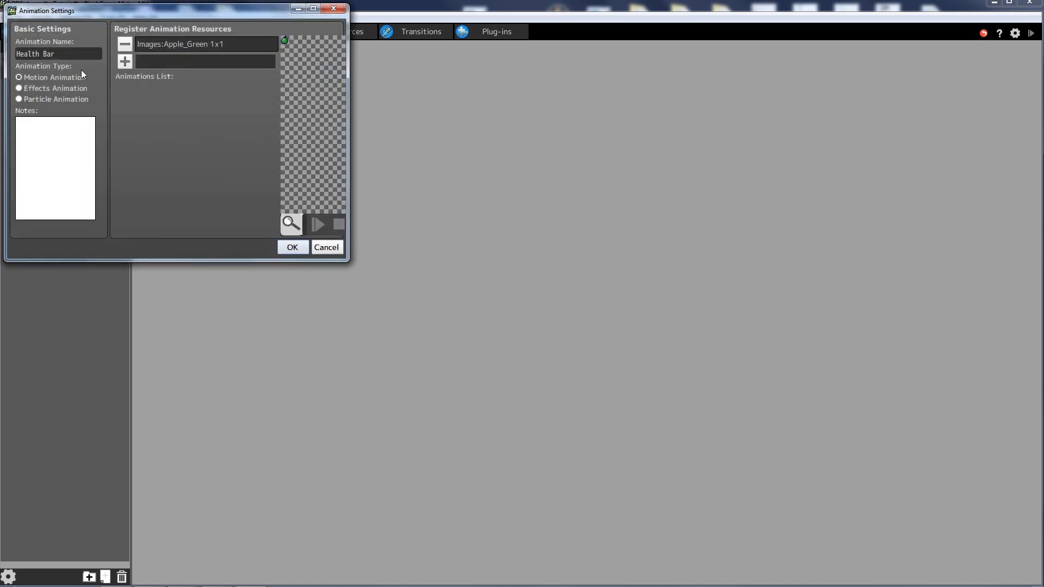
- Register Apple_Red as the second resource and finish the Health Bar animation
click(124, 61)
click(113, 45)
mouse_move(110, 145)
click(163, 156)
click(291, 248)
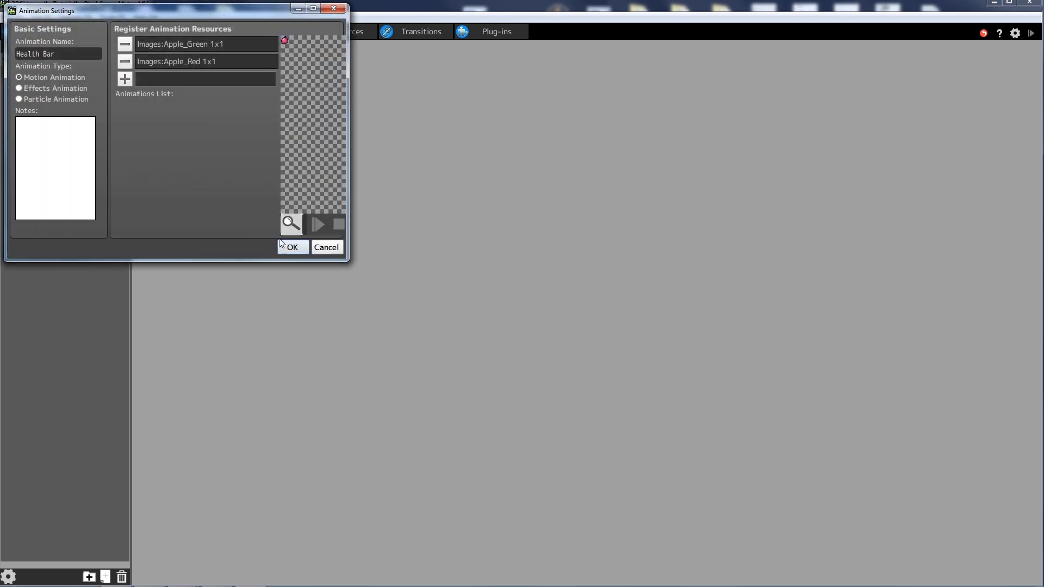
click(292, 247)
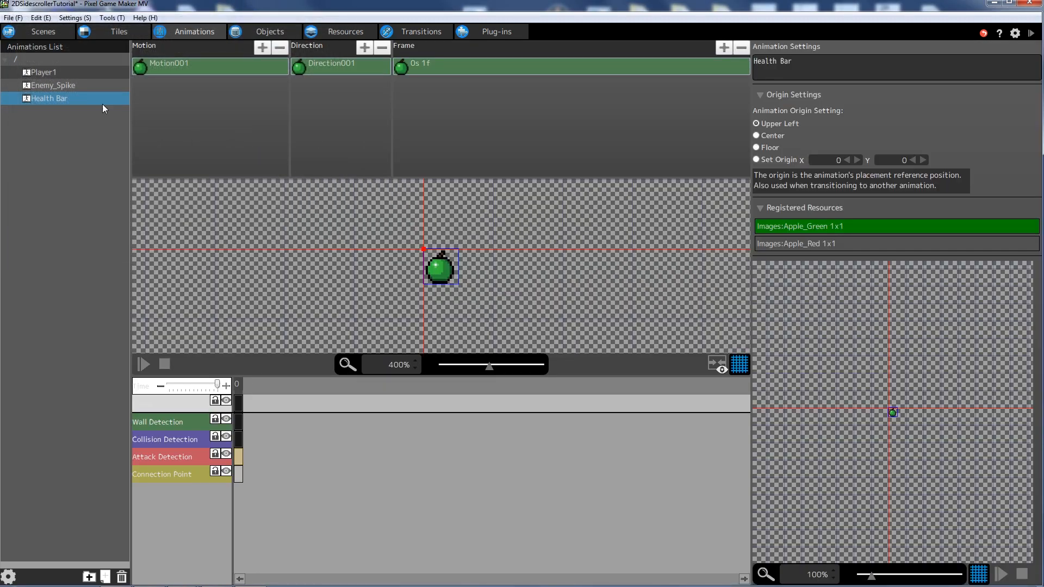
- Duplicate Player1's Jump motion and rename the copy to Fall
click(42, 72)
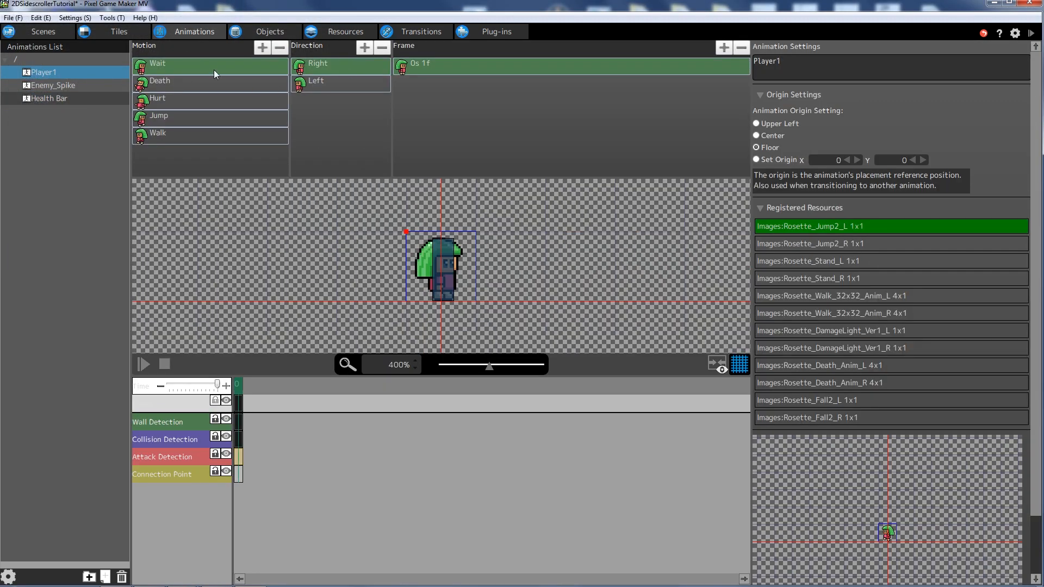
click(171, 117)
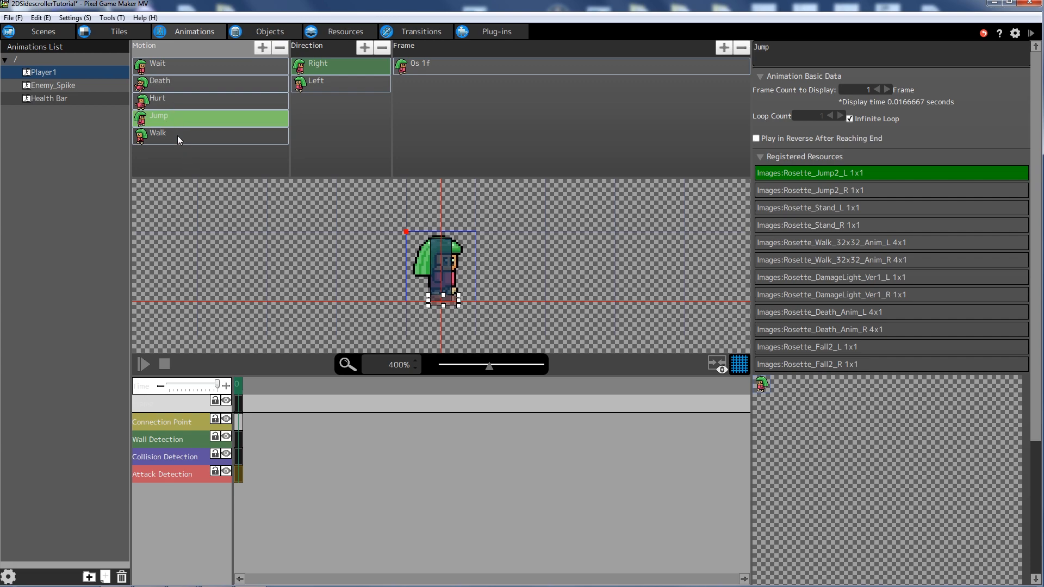
key(ctrl+v)
double_click(166, 152)
key(ctrl+a)
text(Fall)
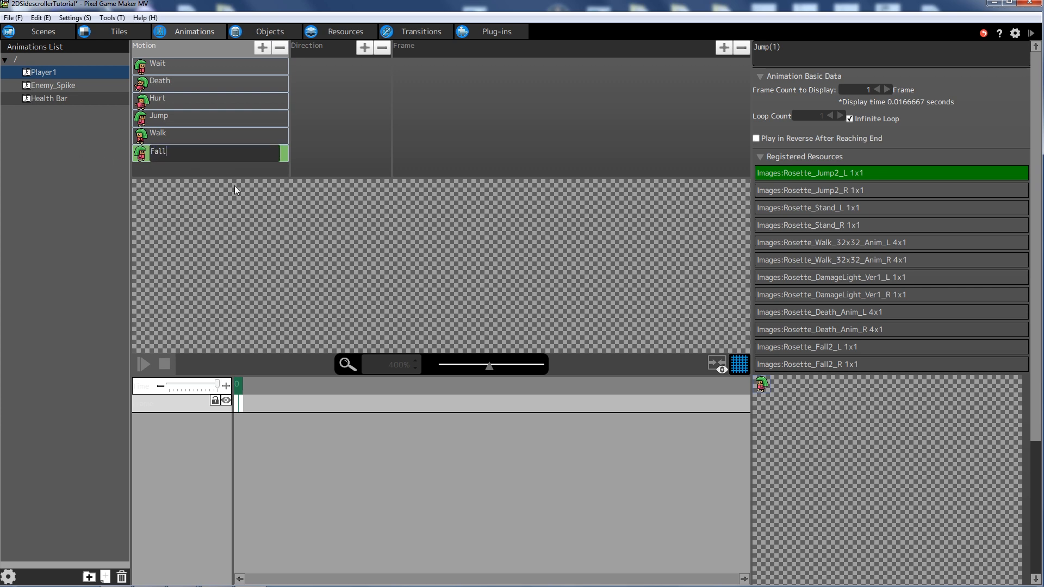
key(Return)
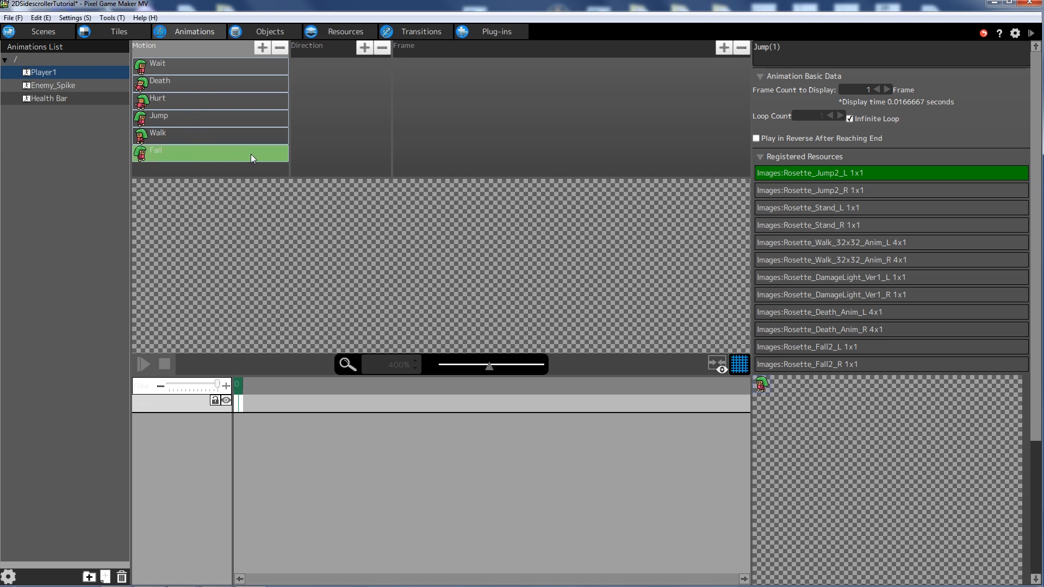
click(230, 154)
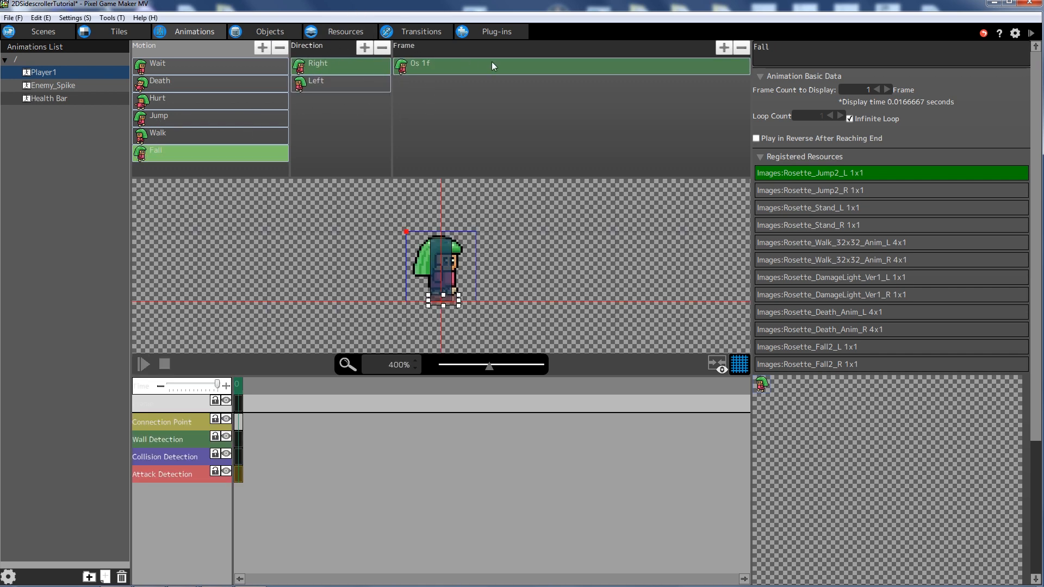
- Replace the Fall Right frame with Rosette_Fall2_R and the Left frame with Rosette_Fall2_L
click(321, 69)
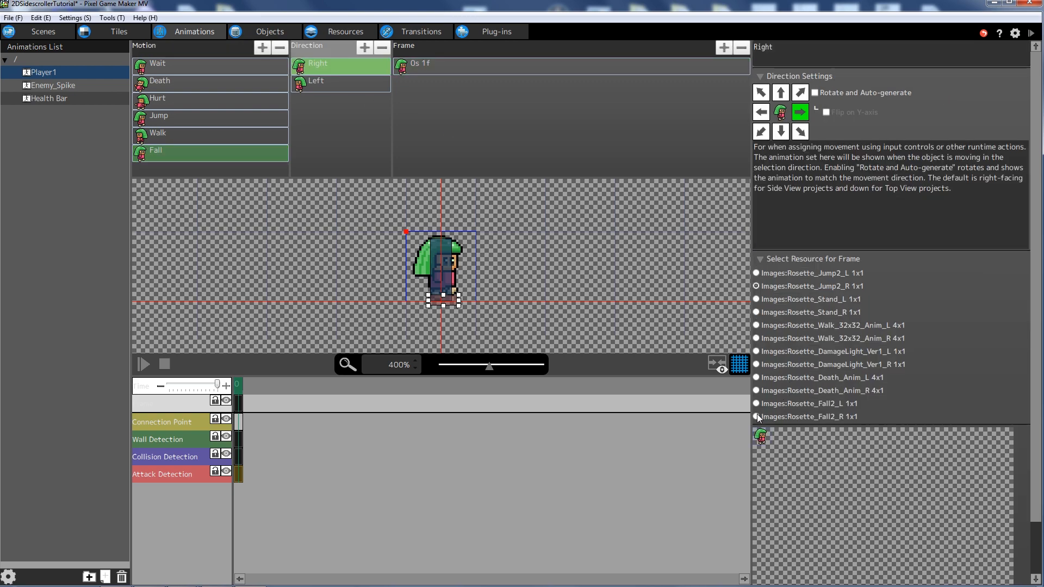
click(756, 417)
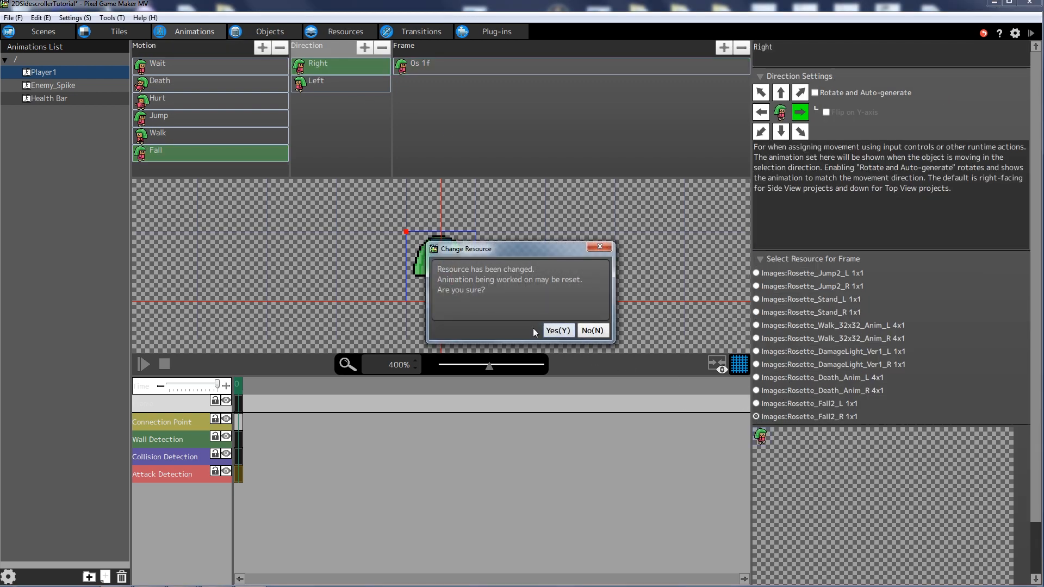
click(553, 329)
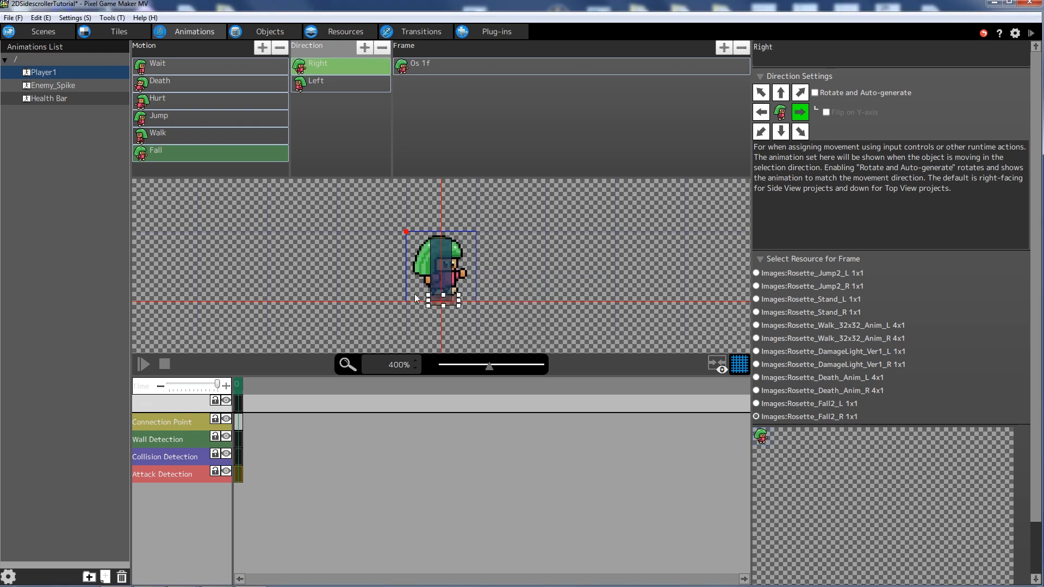
click(336, 84)
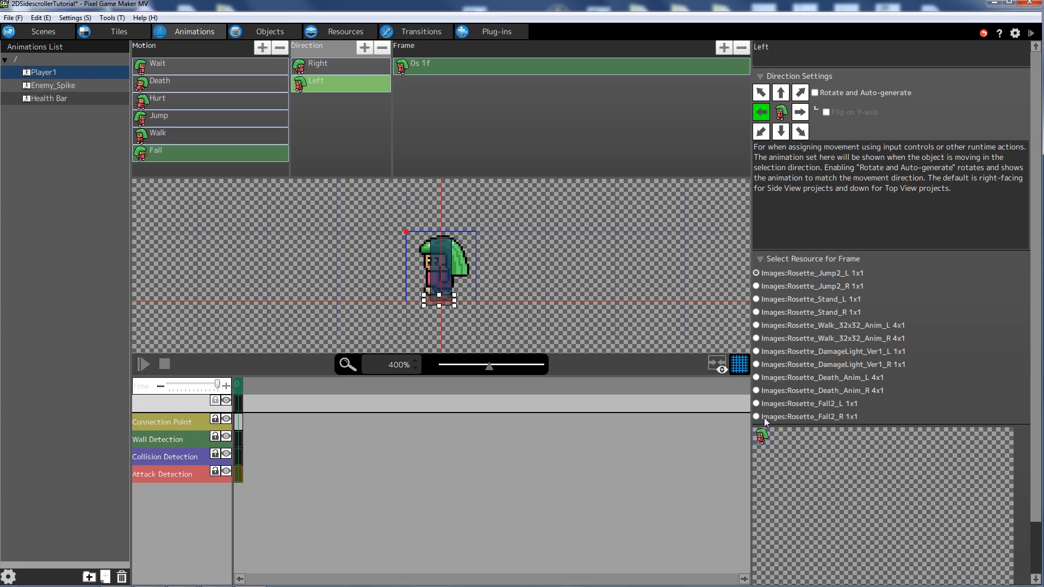
click(757, 404)
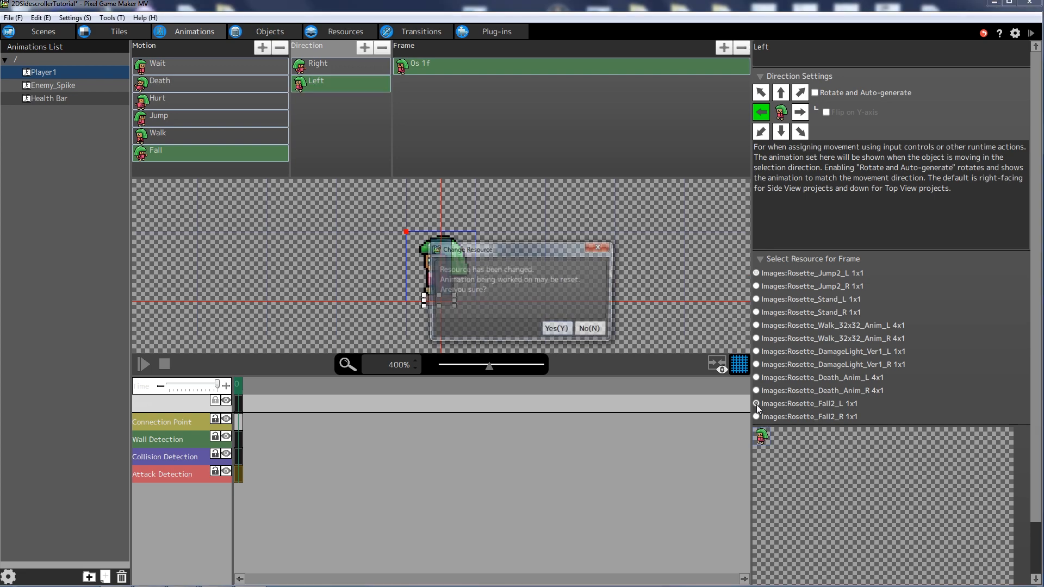
click(568, 330)
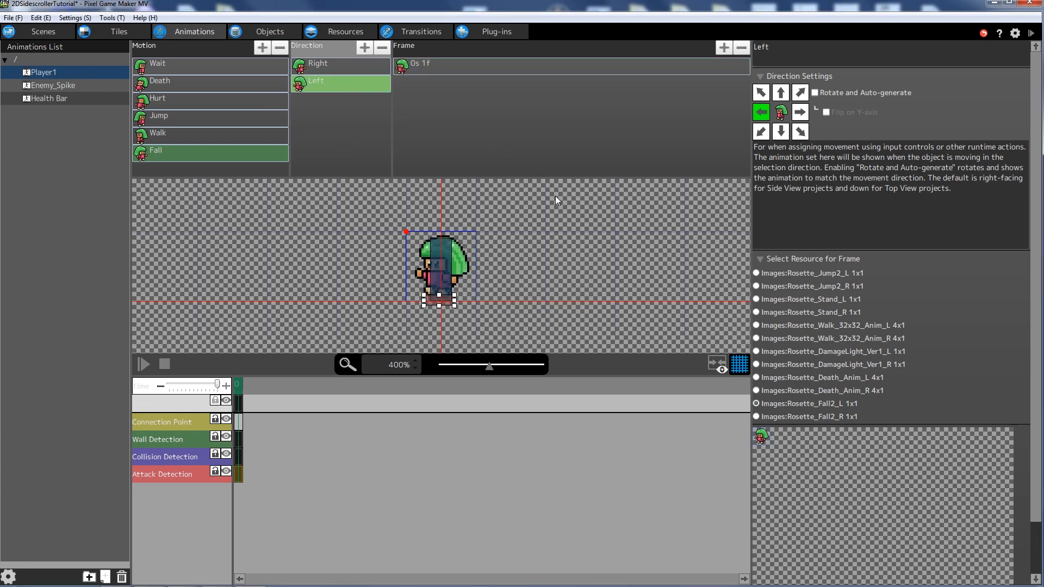
click(449, 299)
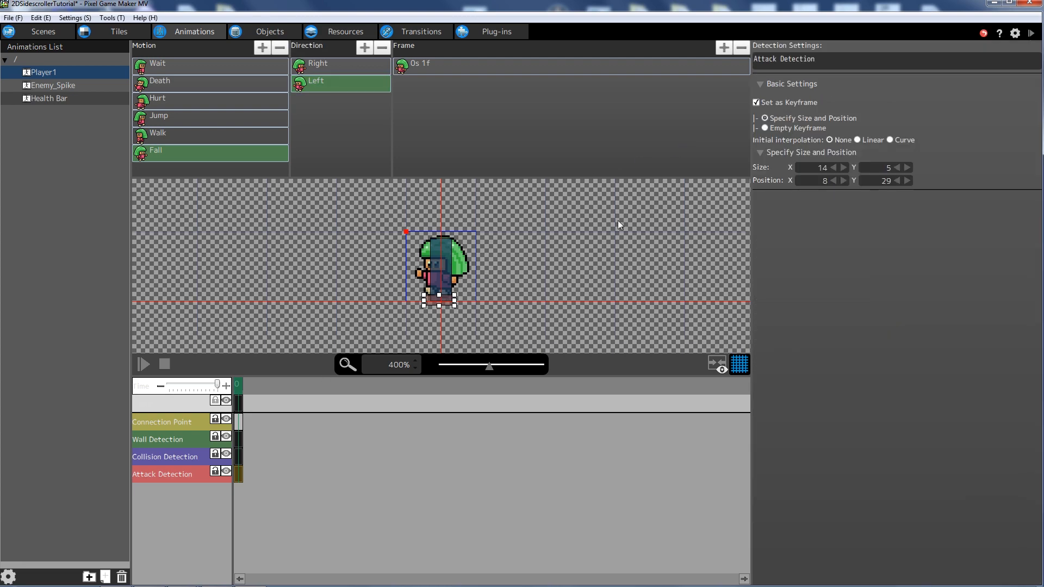
- Make the Fall Left attack box 20 wide and move it to position 6, 30
double_click(815, 169)
text(20)
key(Return)
drag(455, 298, 450, 301)
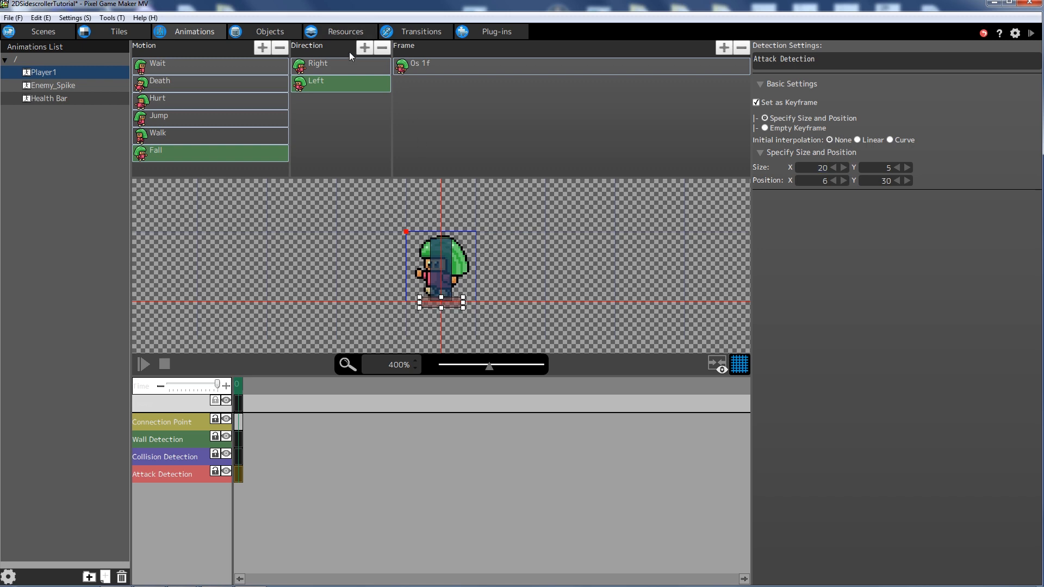
- Give the Fall Right attack box the same width 20 at position 6, 30
click(337, 65)
click(447, 301)
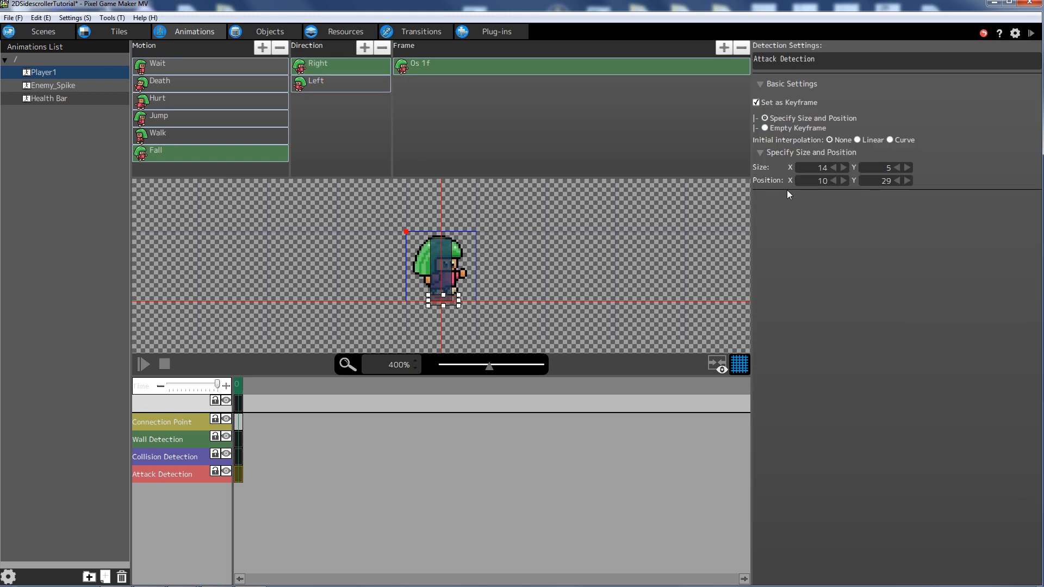
double_click(819, 168)
text(20)
drag(465, 303, 455, 300)
key(Down)
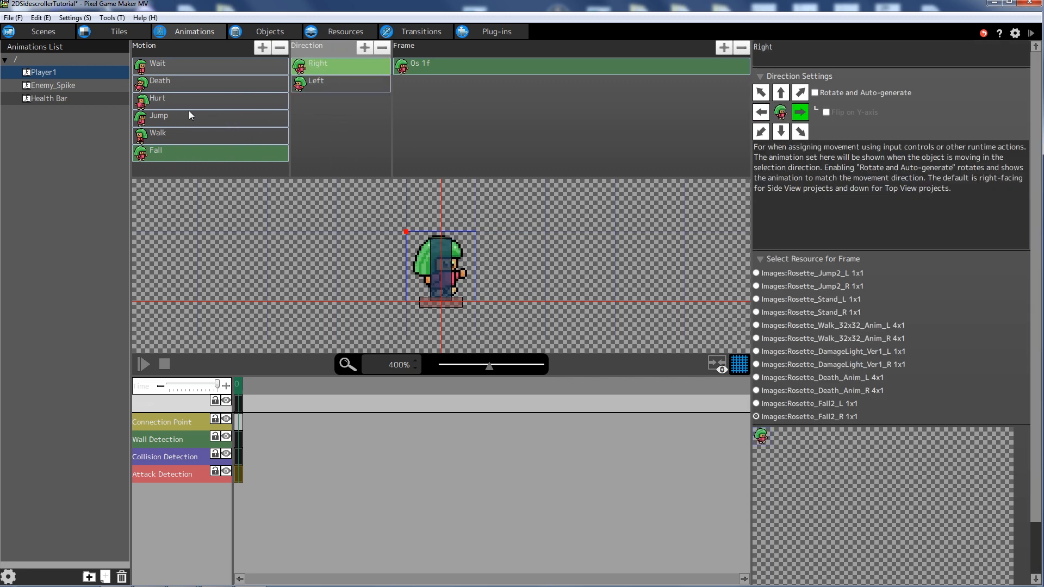
- Delete the Jump motion's Attack Detection box, then reopen Fall to confirm its box remains
click(170, 116)
click(329, 69)
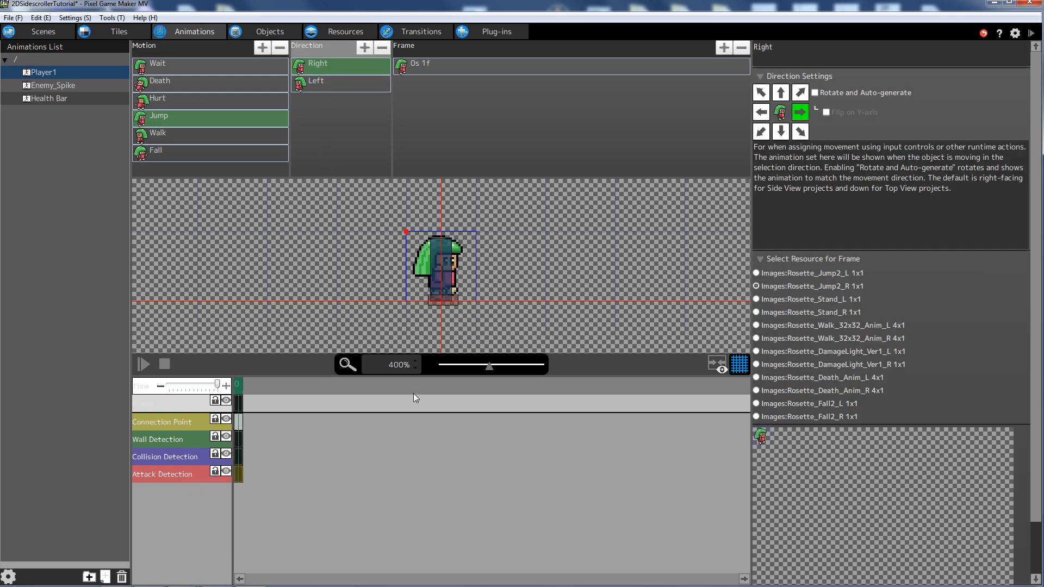
click(455, 299)
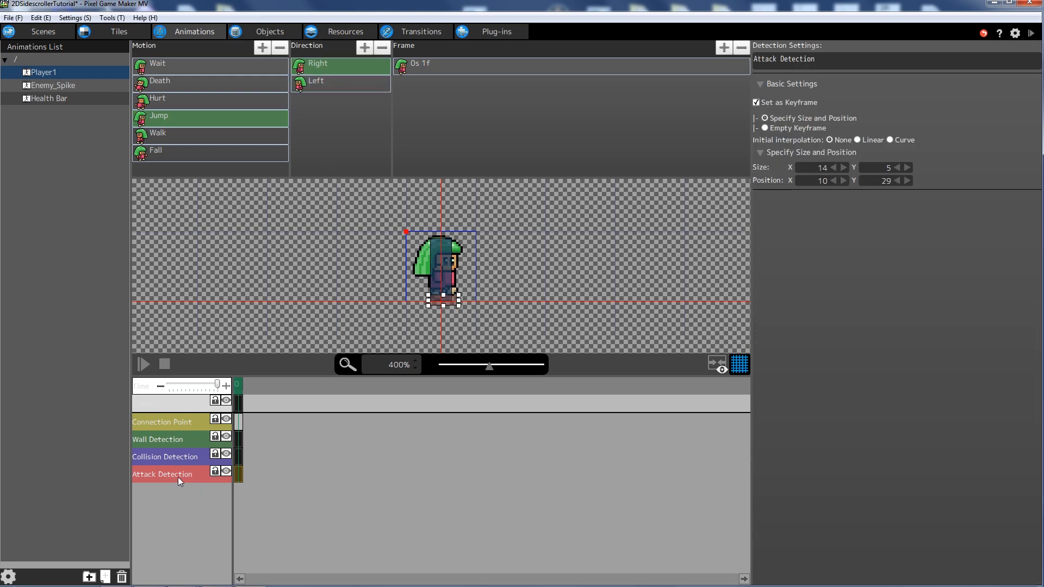
click(321, 83)
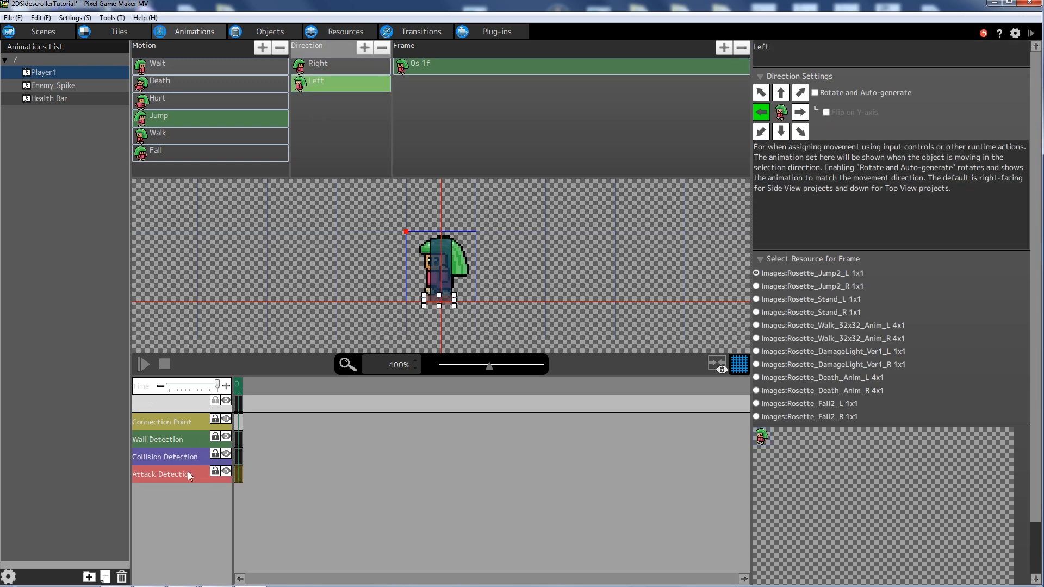
key(Delete)
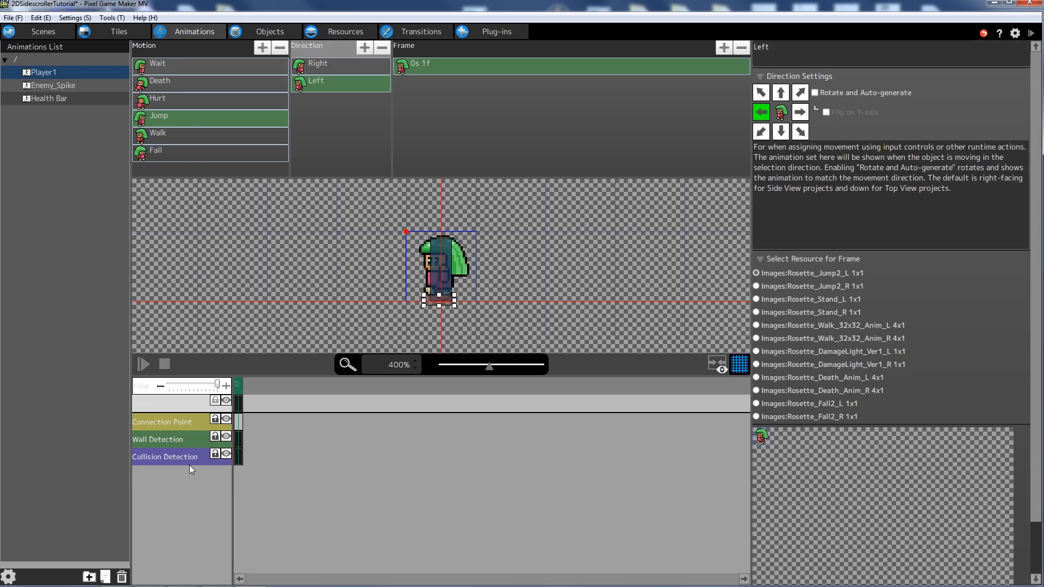
click(257, 124)
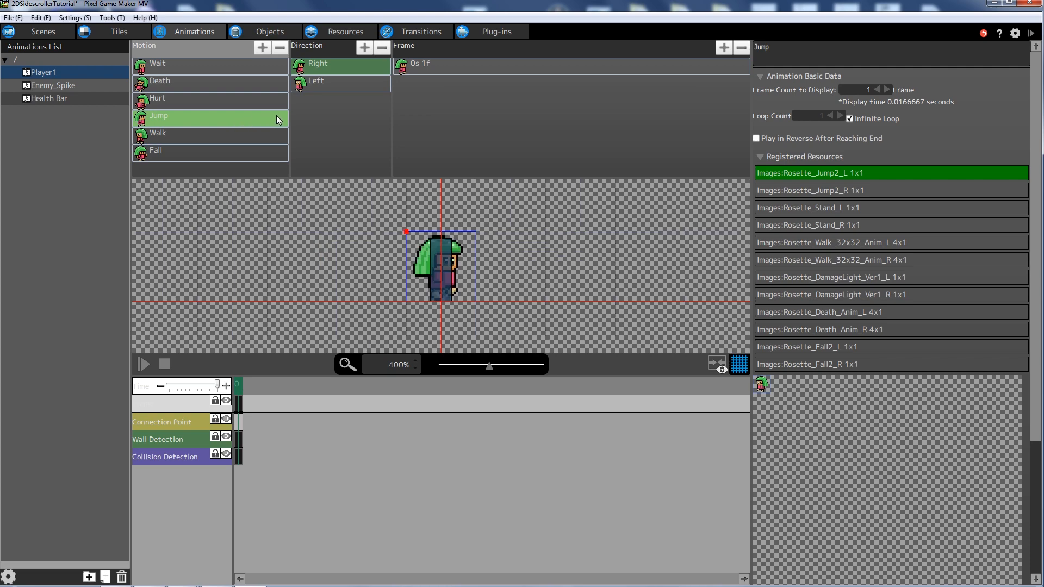
click(193, 158)
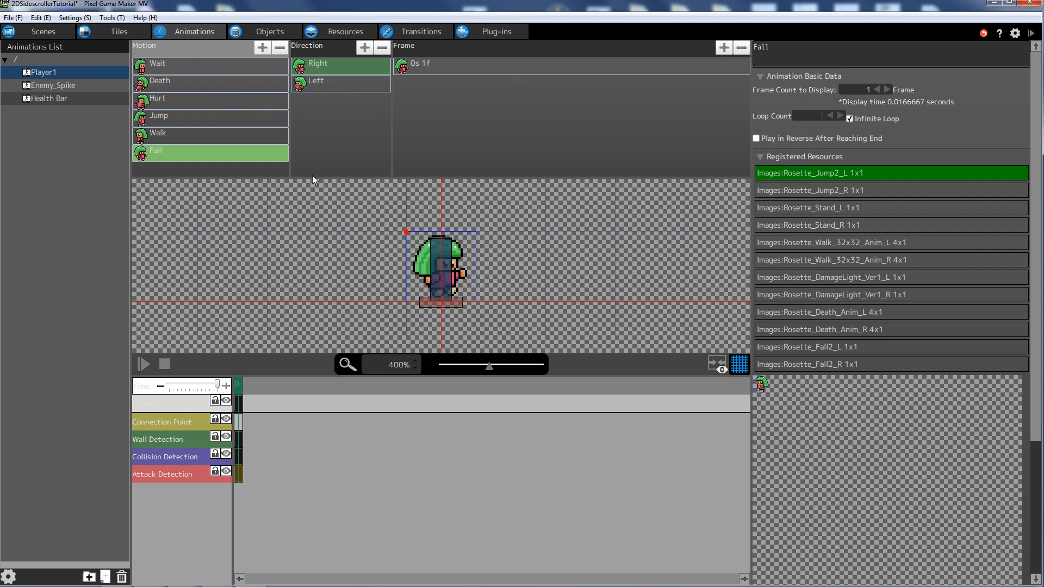
- Rename the Health Bar's Motion001 motion and Direction001 direction both to Full
click(60, 98)
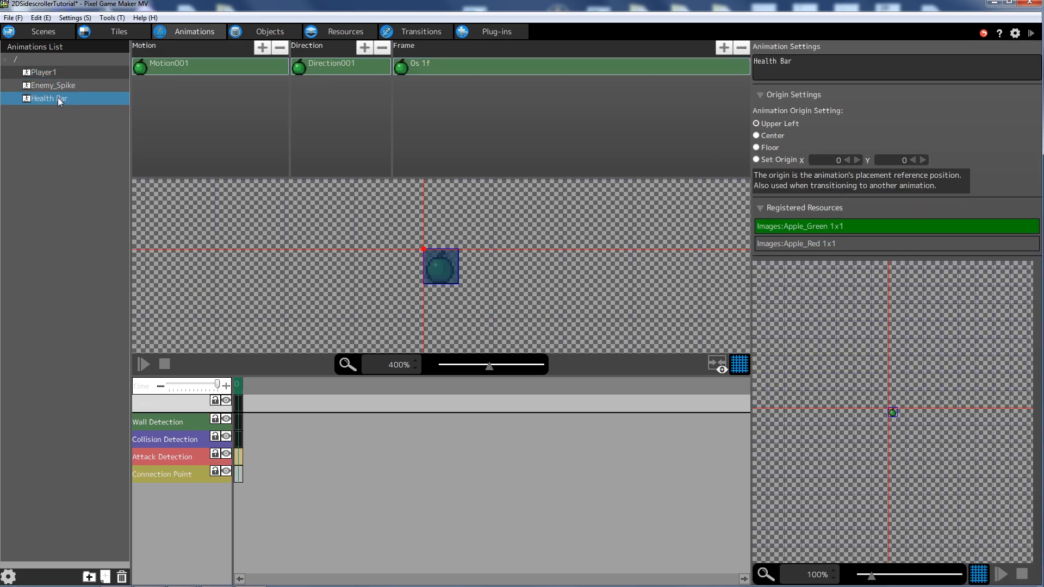
click(178, 63)
click(192, 67)
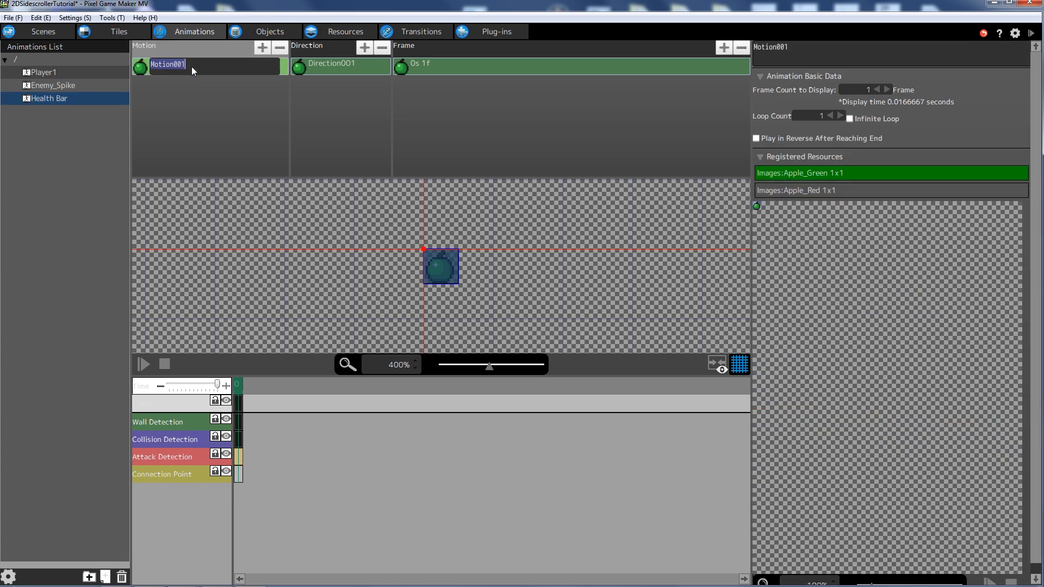
text(Full)
key(Return)
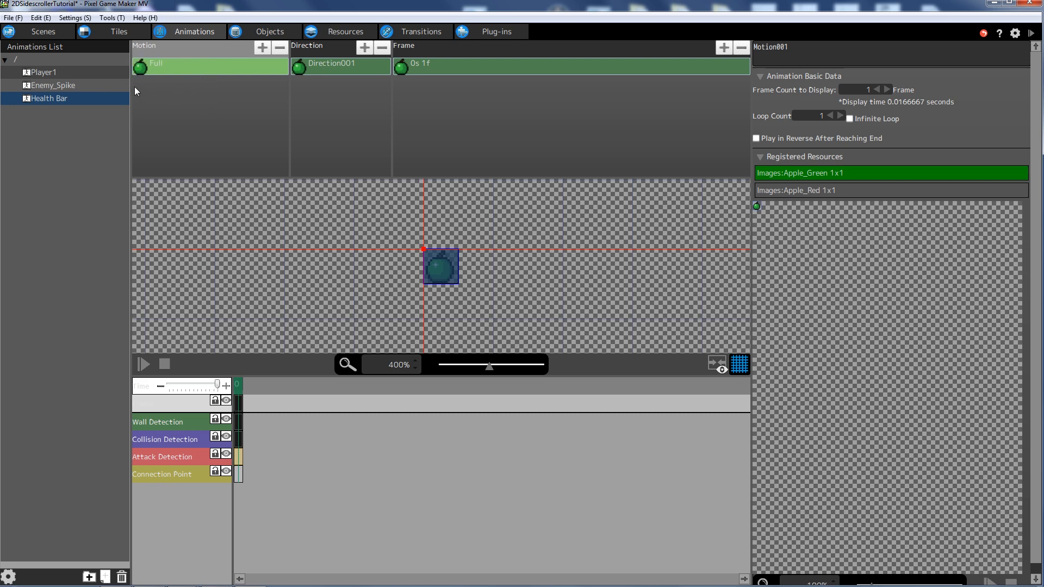
double_click(328, 69)
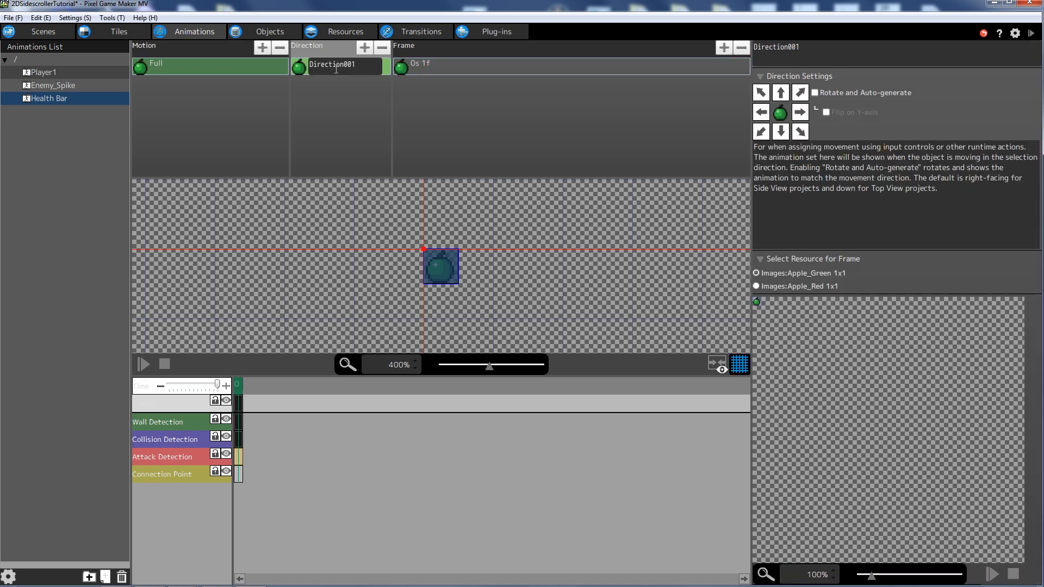
key(BackSpace)
text(Full)
key(Return)
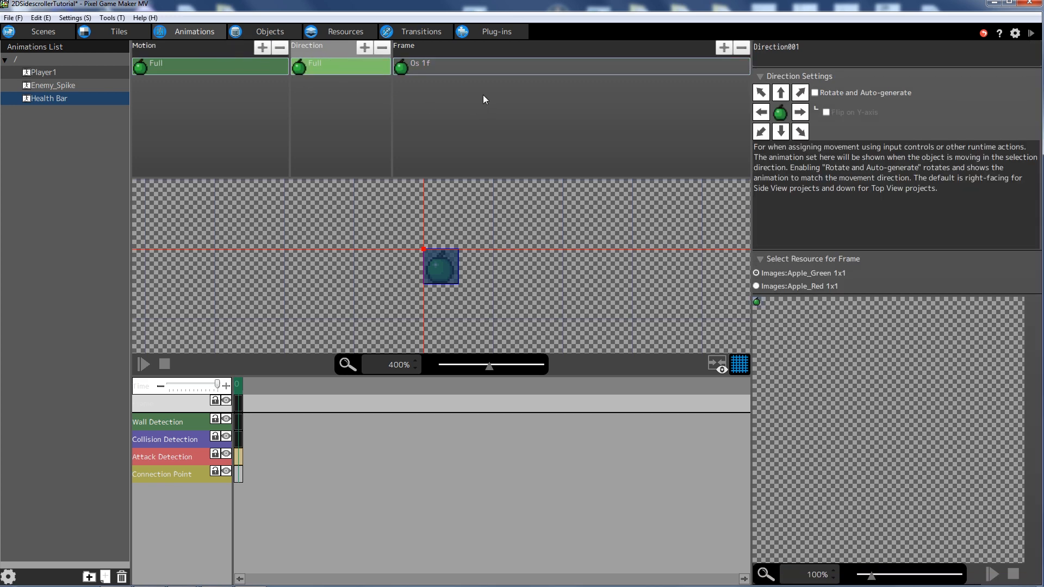
- Turn on Infinite Loop for the Full motion
click(427, 66)
click(237, 70)
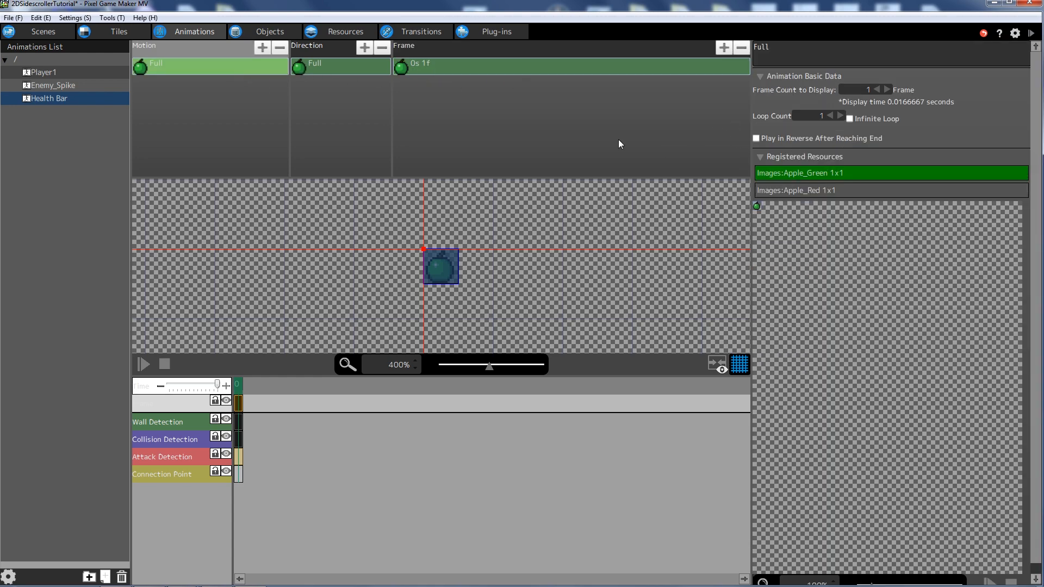
click(61, 101)
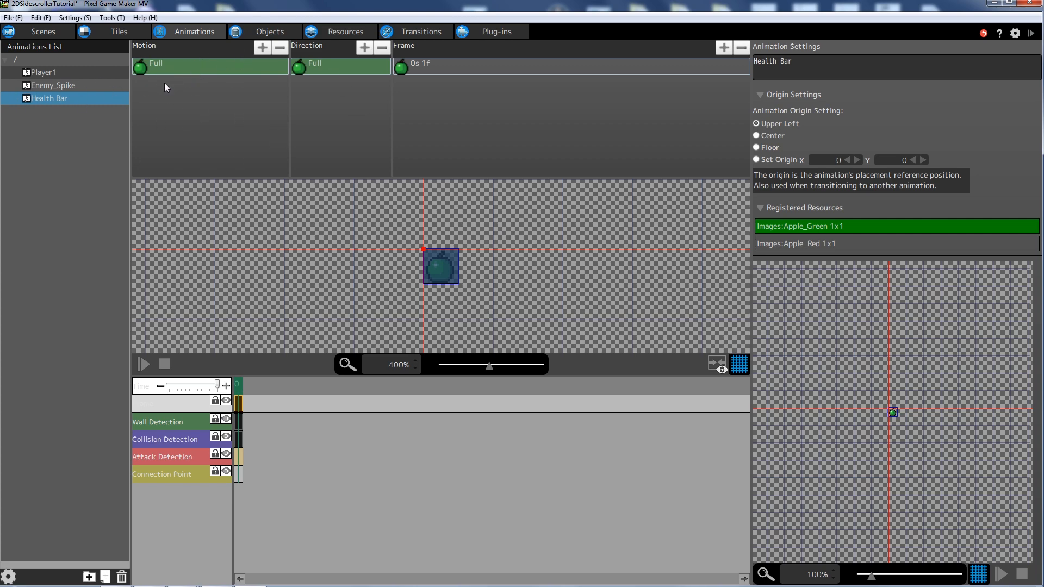
click(193, 65)
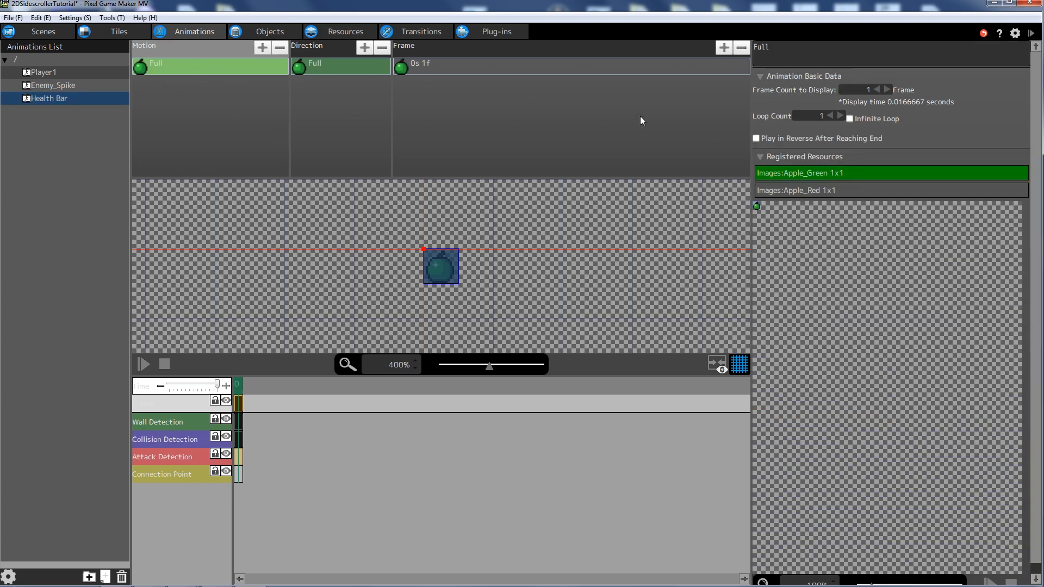
click(849, 119)
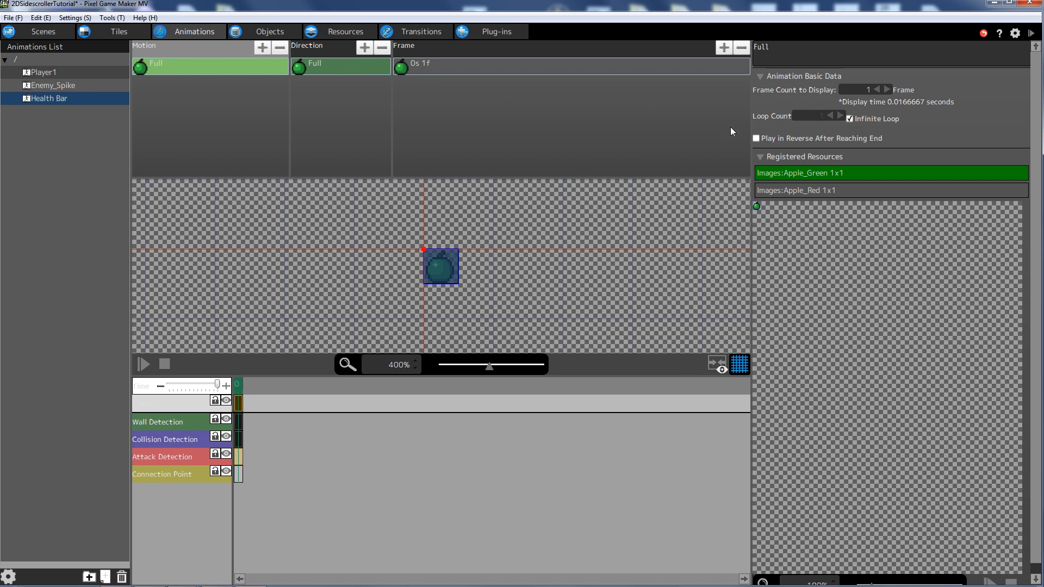
- Add a new Health Bar motion and name both it and its direction Empty
right_click(197, 91)
click(235, 100)
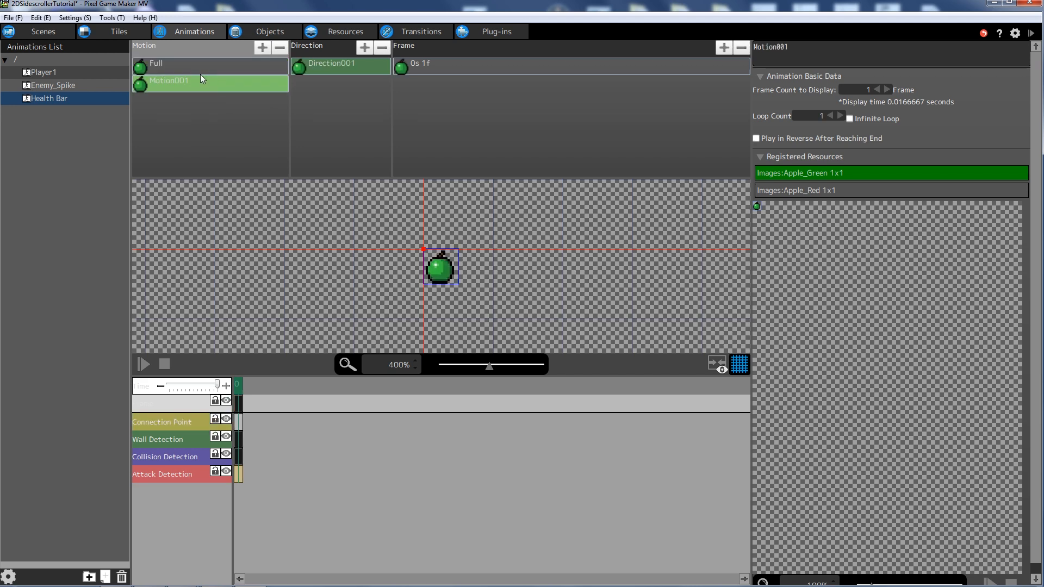
double_click(178, 81)
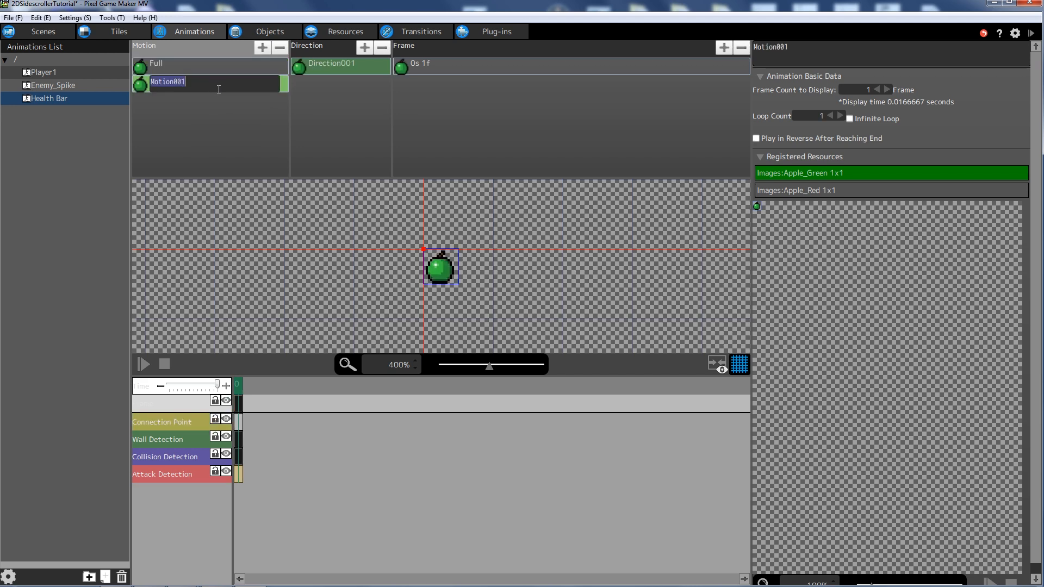
text(Empty)
key(Return)
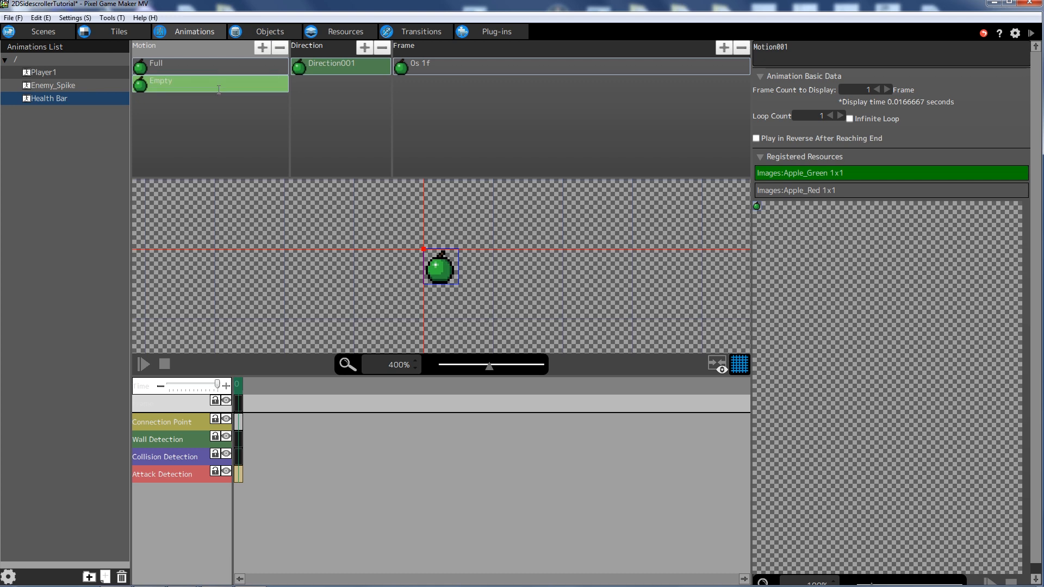
click(334, 70)
click(338, 68)
text(E)
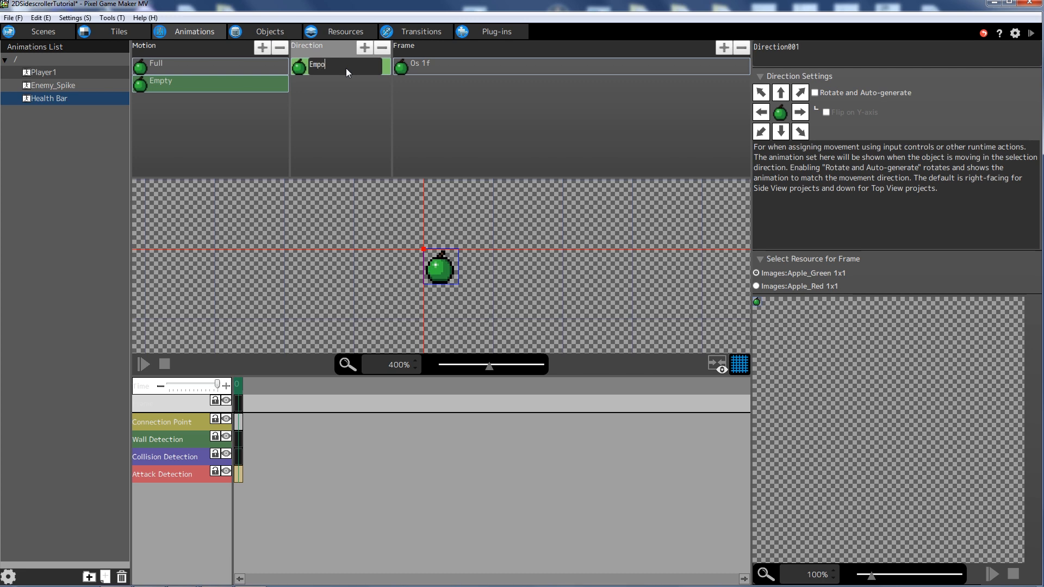
text(mpty)
key(Return)
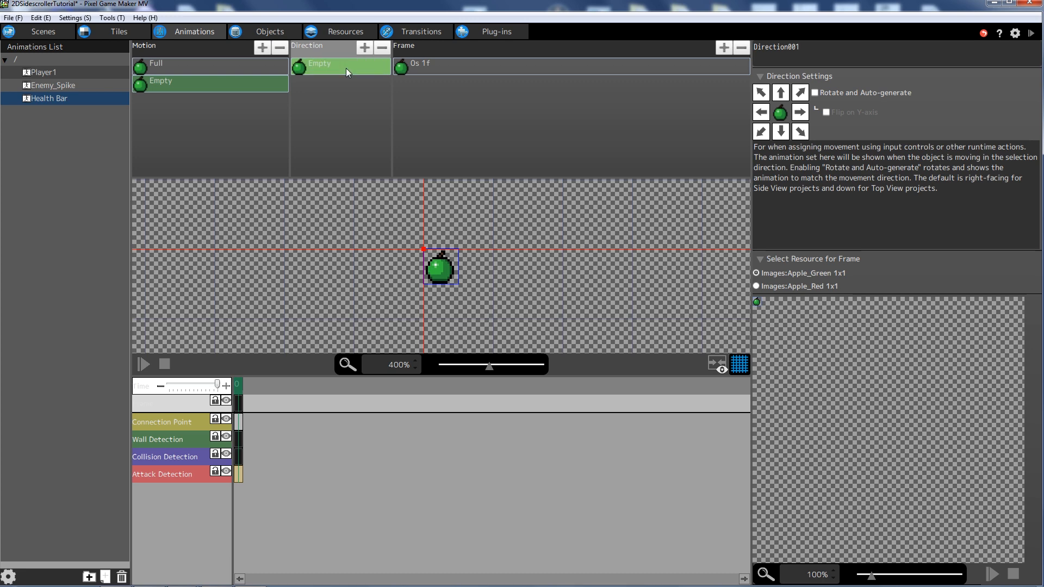
- Set the Empty frame's image to Apple_Red
click(758, 286)
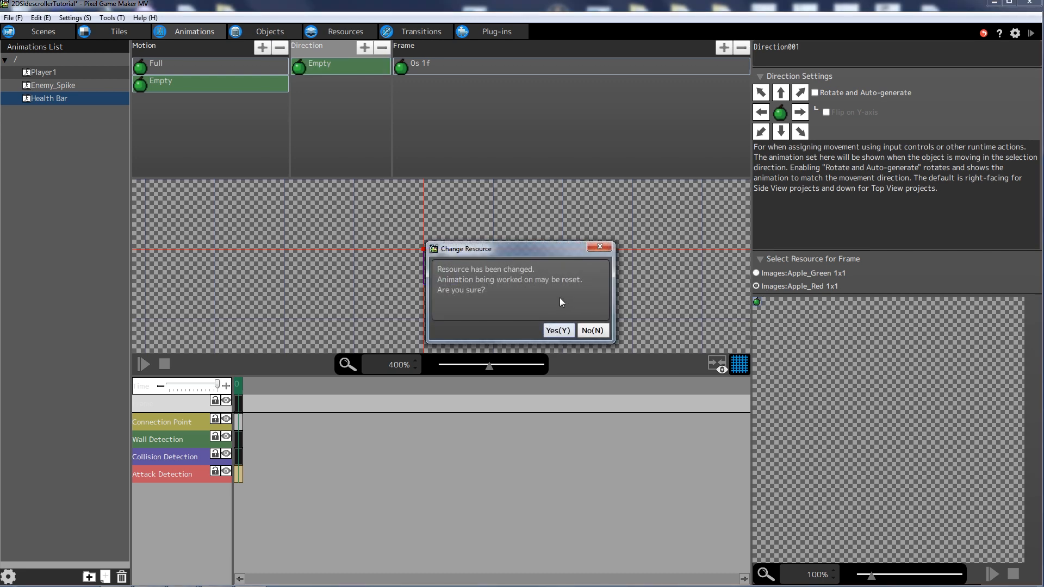
click(558, 329)
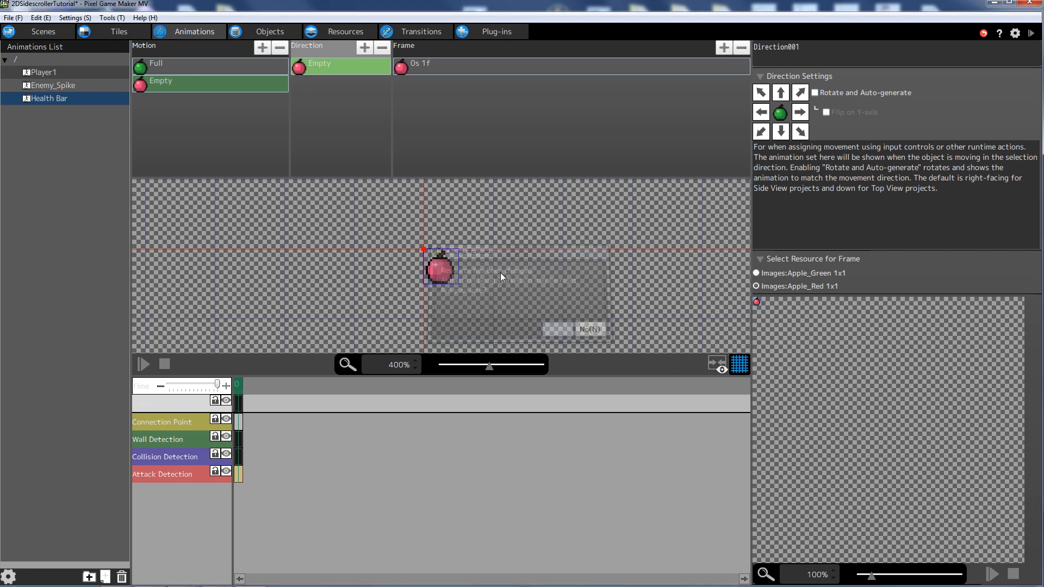
click(413, 68)
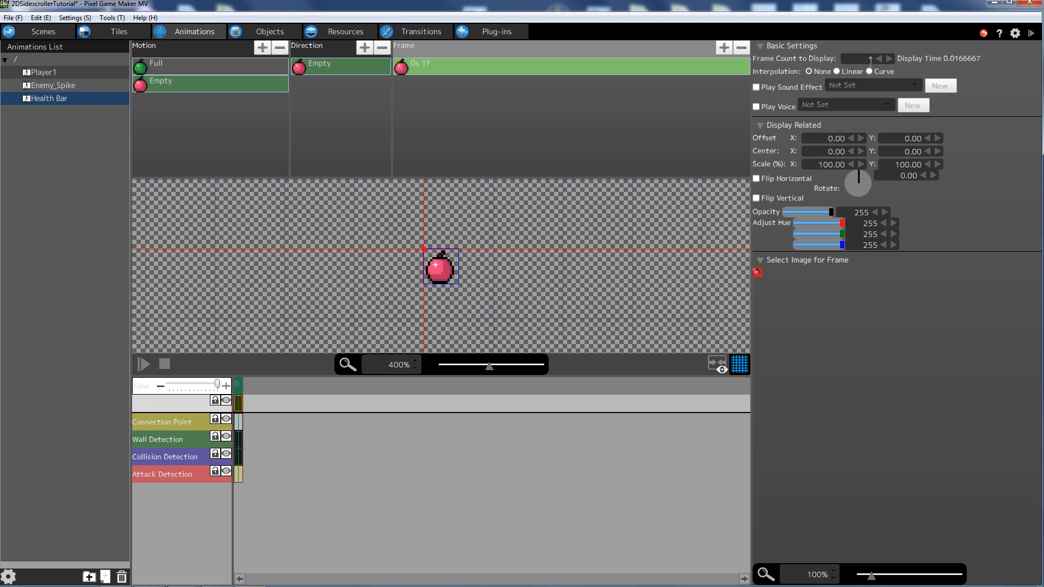
- Set the Empty frame's Frame Count to Display to 5
click(870, 58)
text(5)
key(Return)
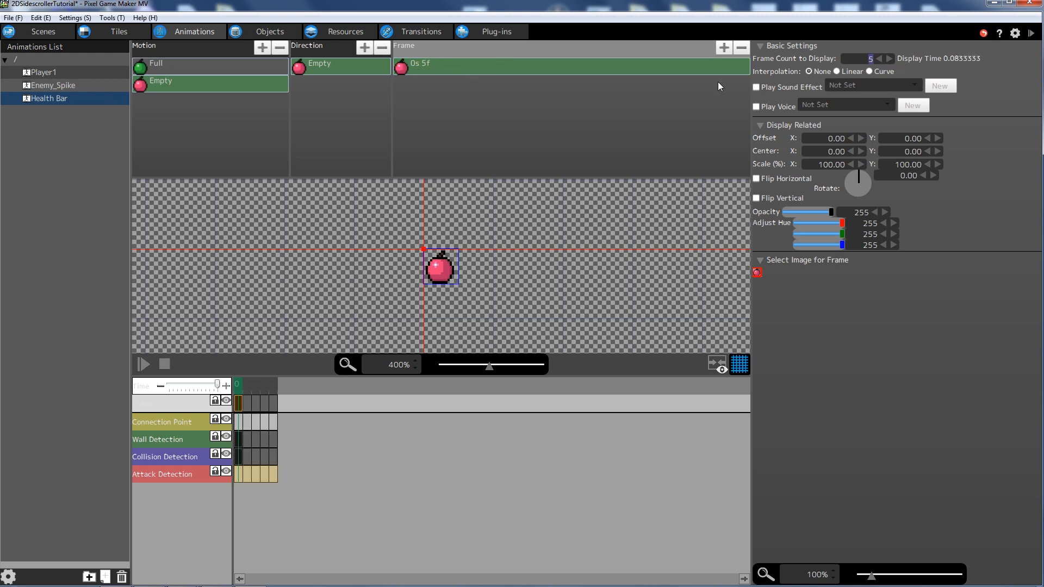
- Duplicate the 5f frame, set the copy's opacity to 0, and select both frames
click(424, 77)
key(ctrl+v)
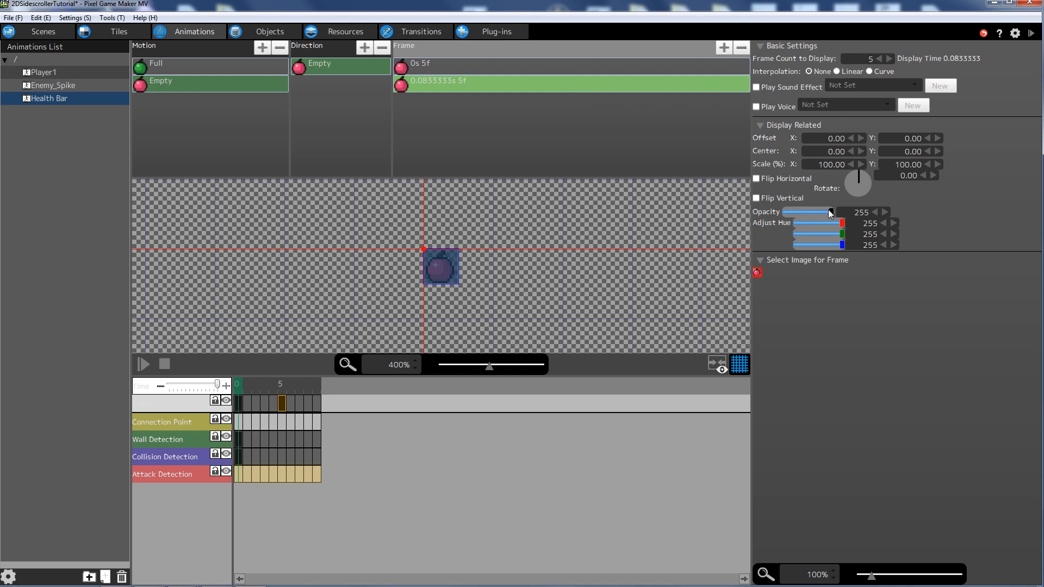
drag(830, 213, 556, 206)
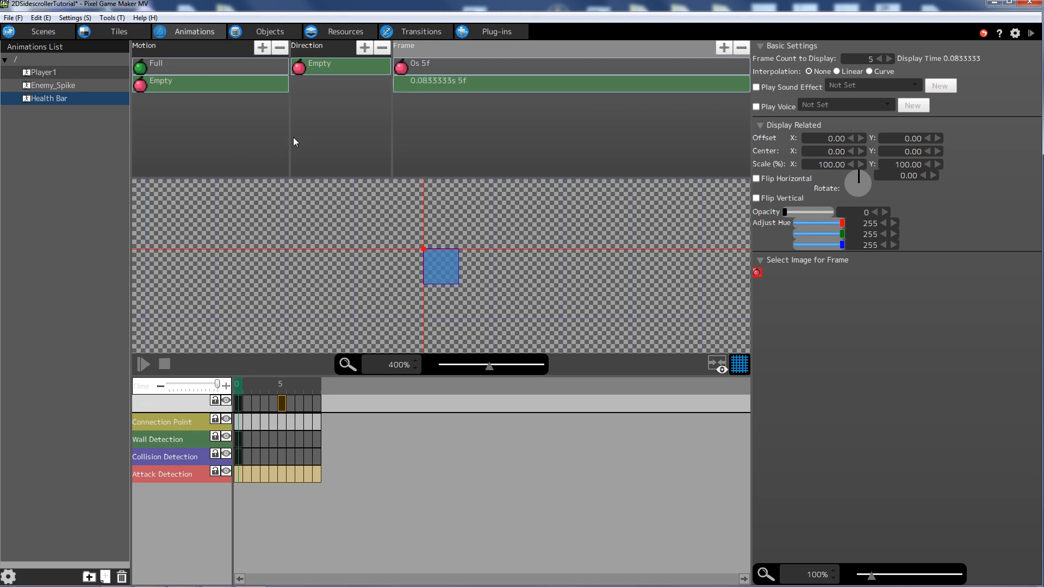
click(445, 67)
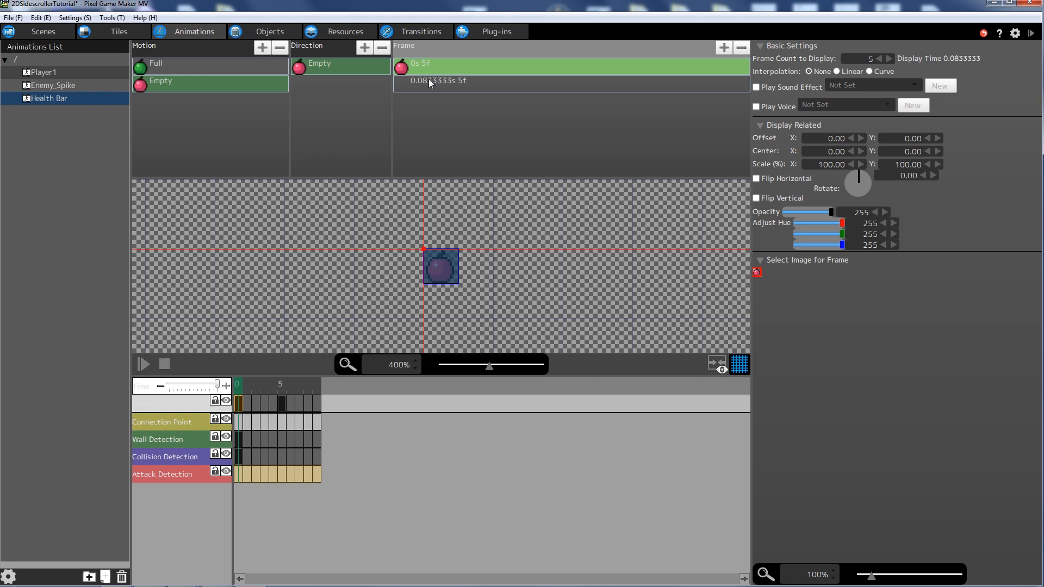
click(430, 80)
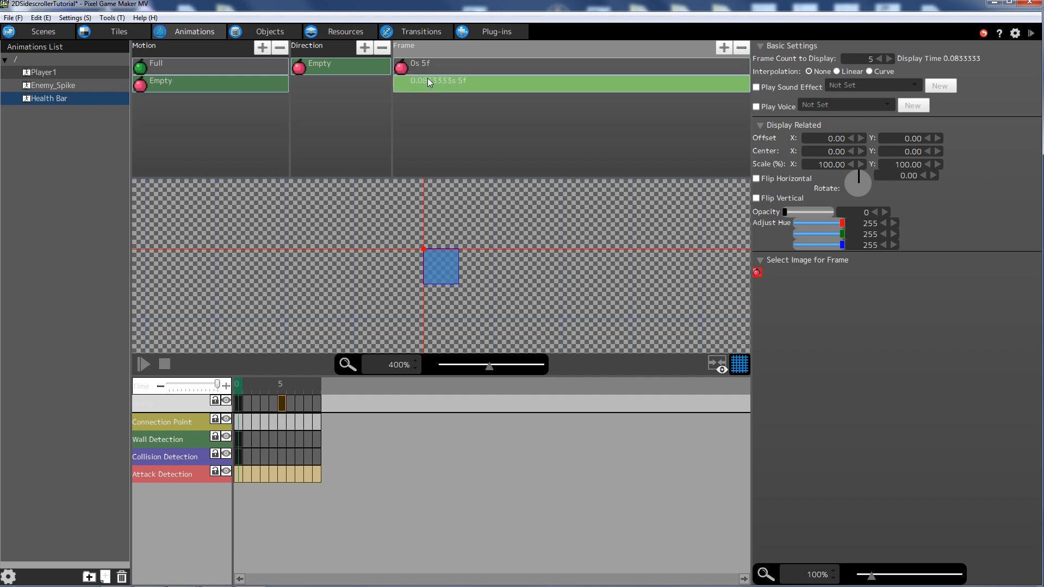
ctrl+click(428, 67)
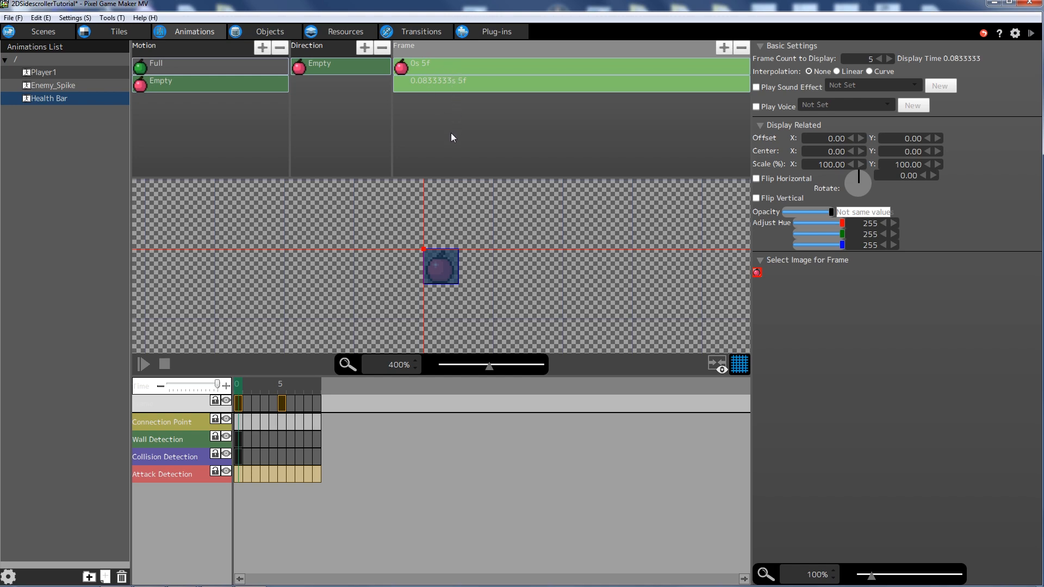
- Copy and paste the two blink frames so Empty has six 5f frames
key(ctrl+c)
key(ctrl+v)
key(ctrl+v)
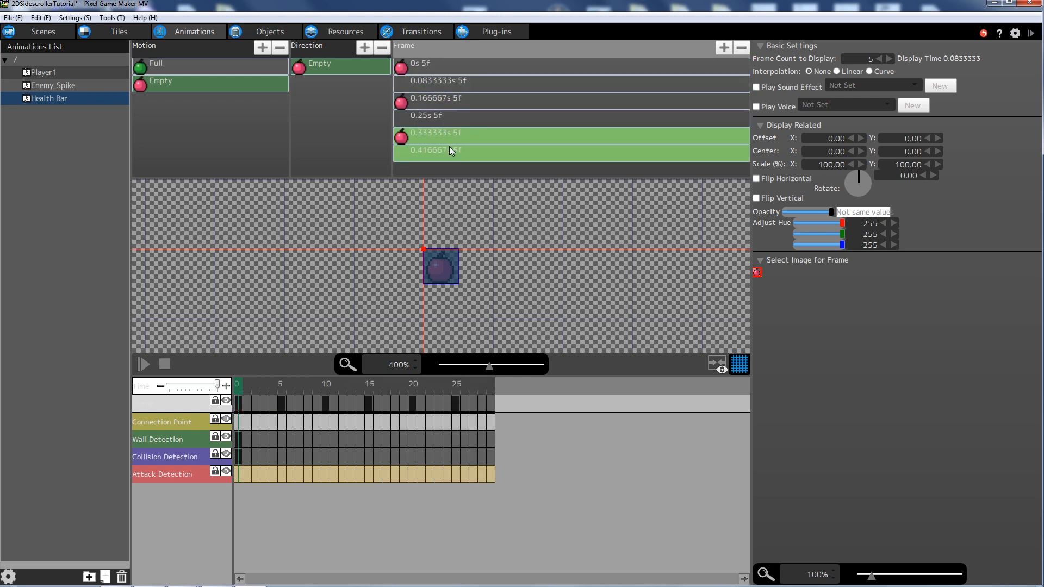
click(429, 62)
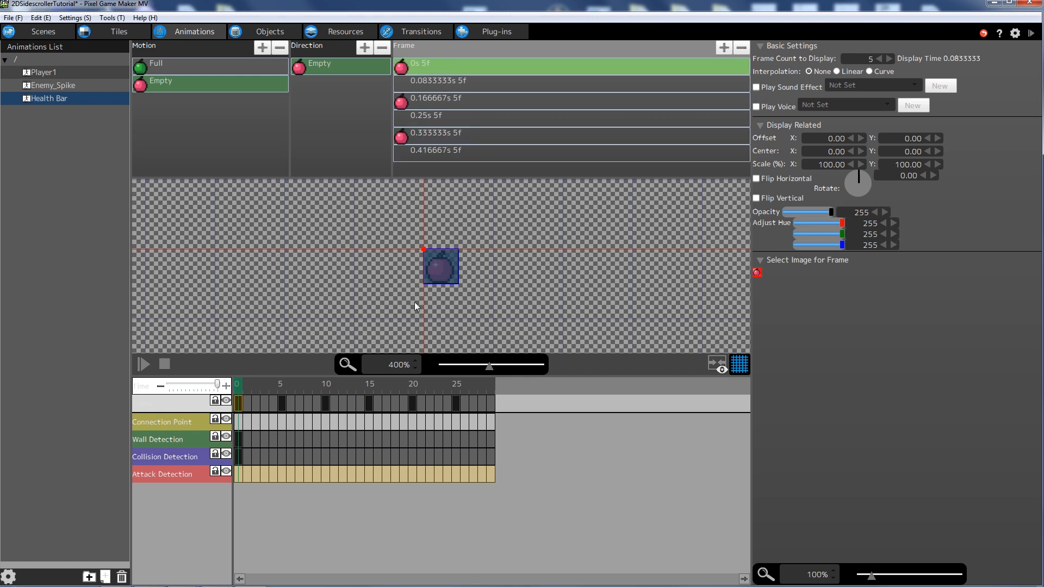
- Preview the Health Bar animation, step through Empty's frames, then show Player1's action graph
click(145, 368)
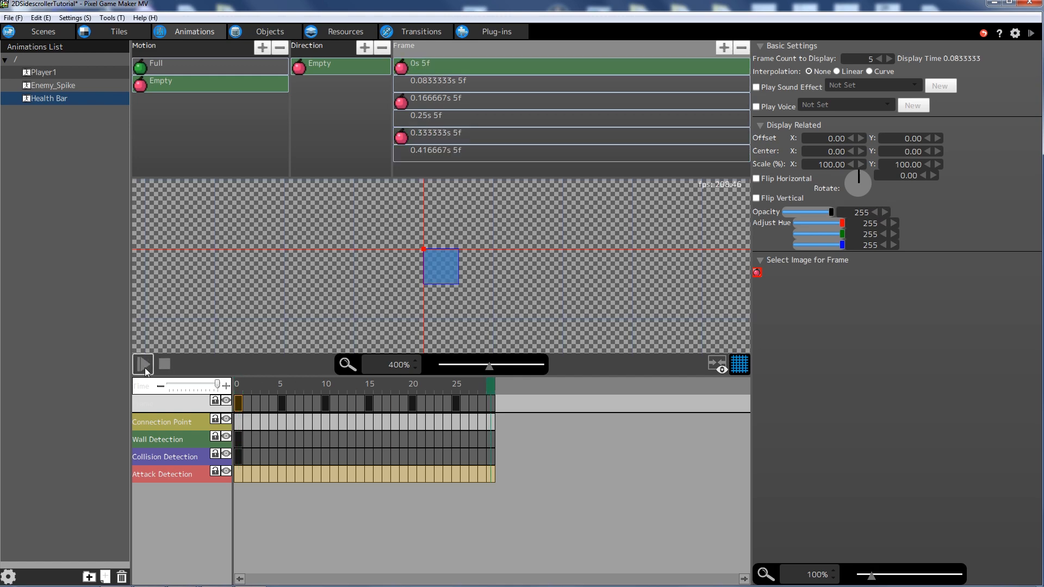
click(427, 87)
click(426, 104)
click(426, 123)
click(428, 141)
click(427, 151)
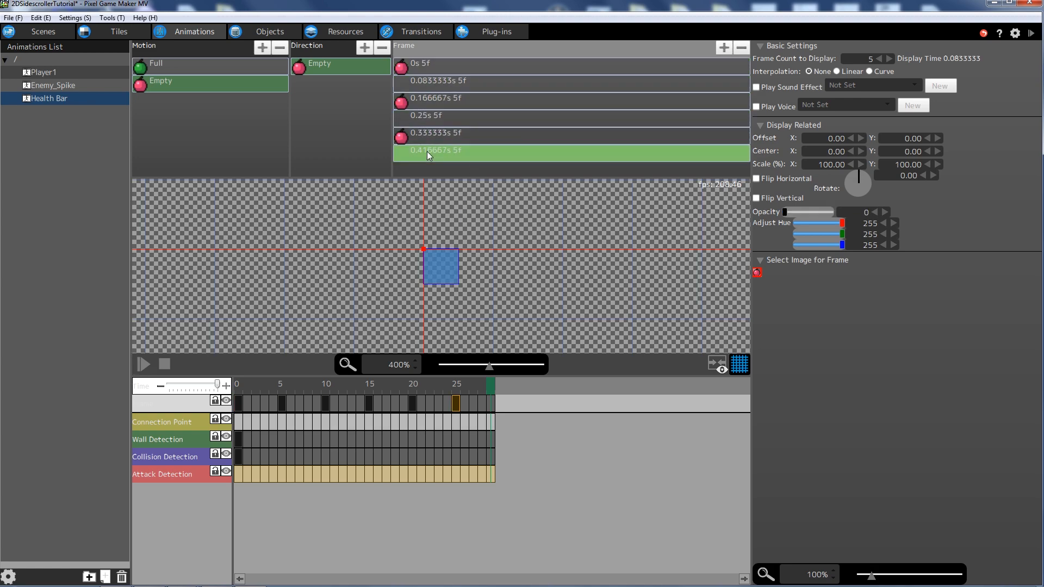
click(205, 87)
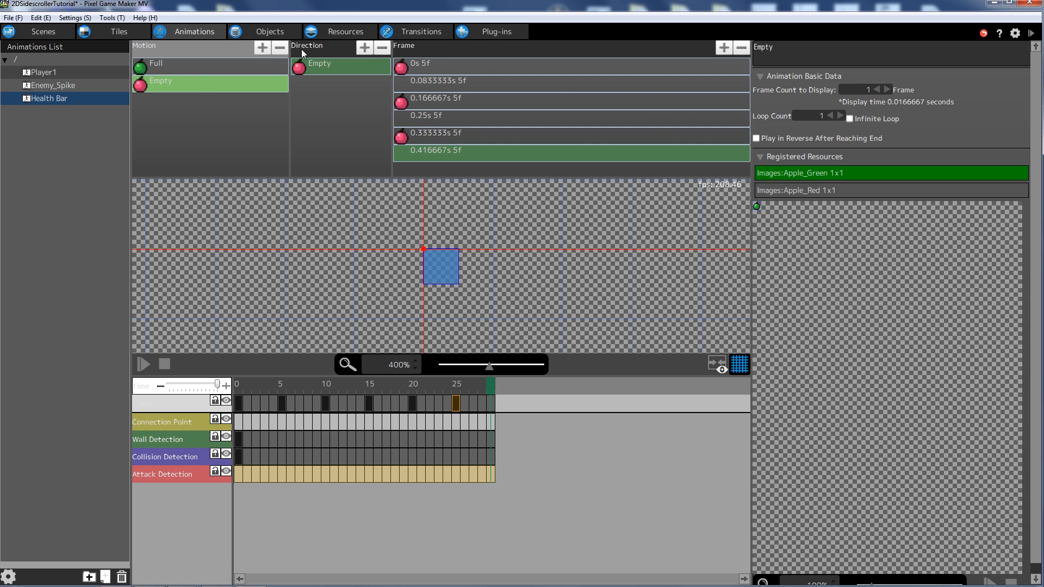
click(441, 68)
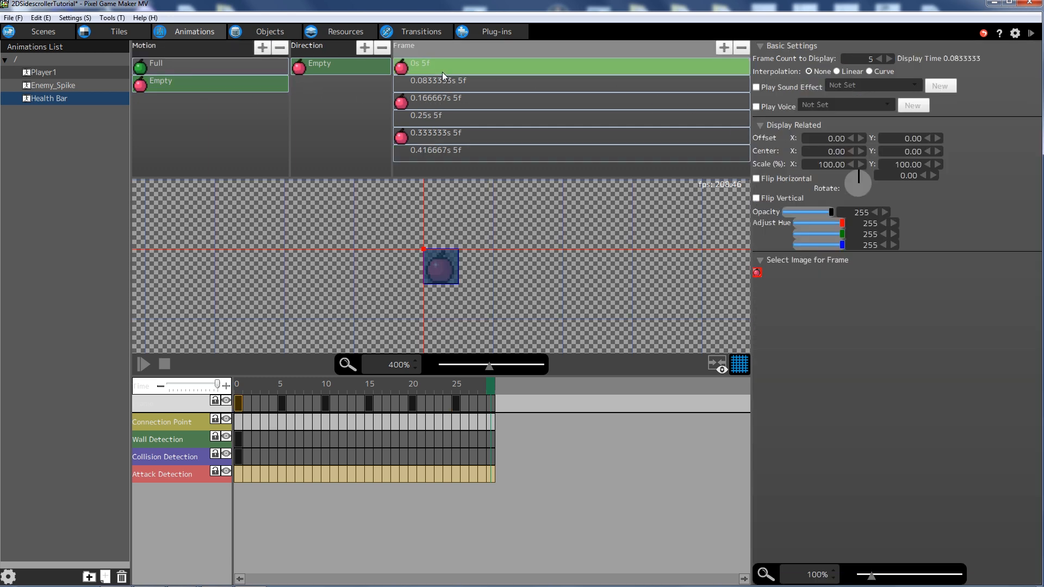
click(442, 156)
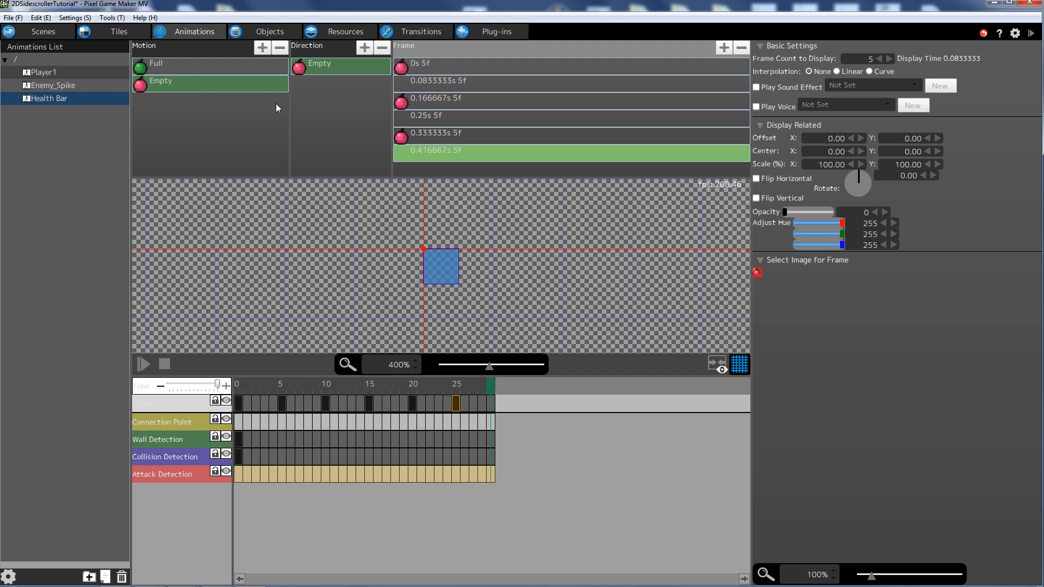
click(252, 27)
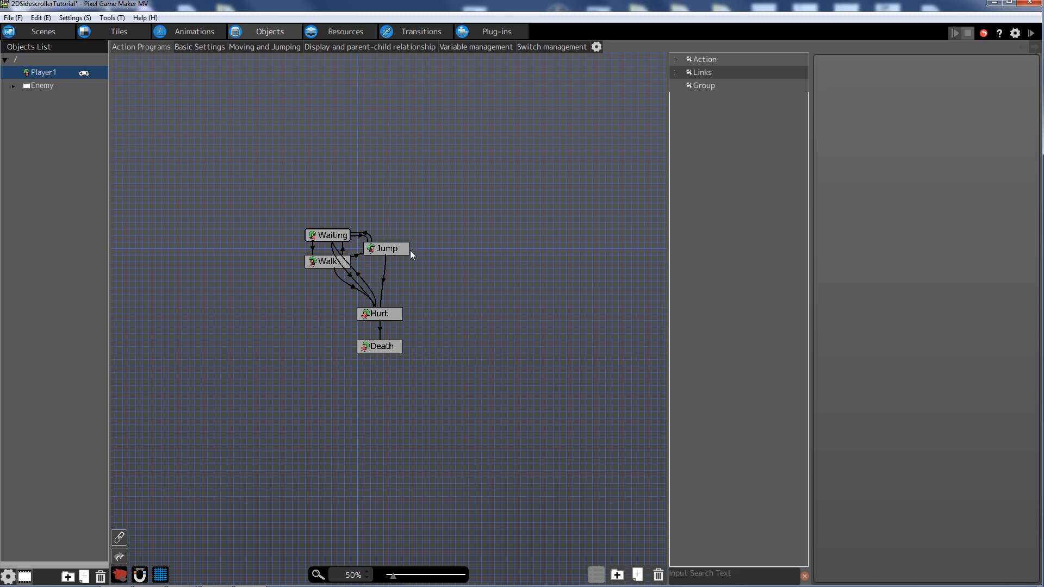
- Pan Player1's action graph and zoom it to 100%, returning from Resources
middle_drag(419, 249, 435, 248)
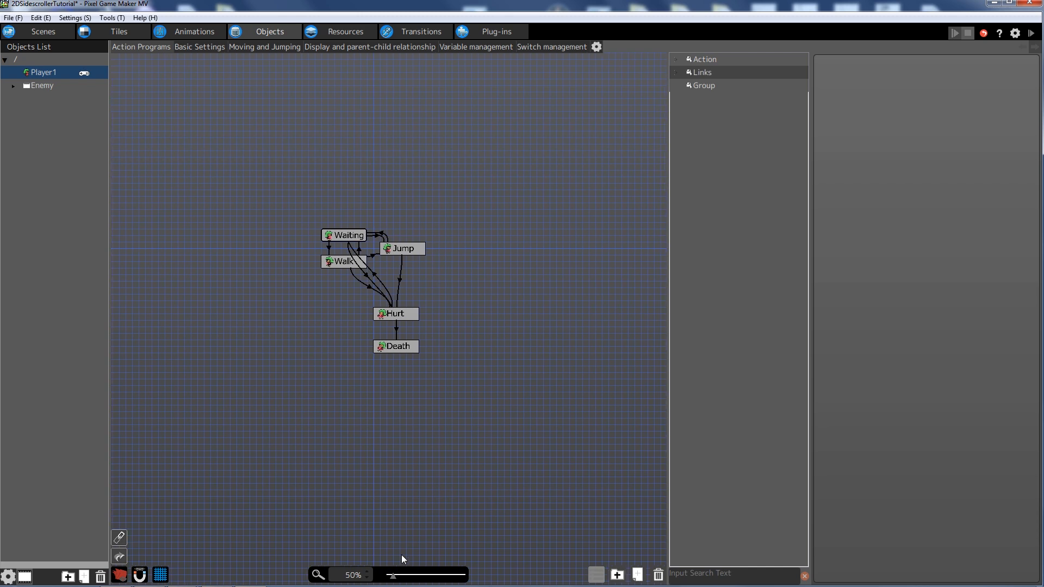
drag(392, 575, 399, 581)
scroll(455, 321, up, 1)
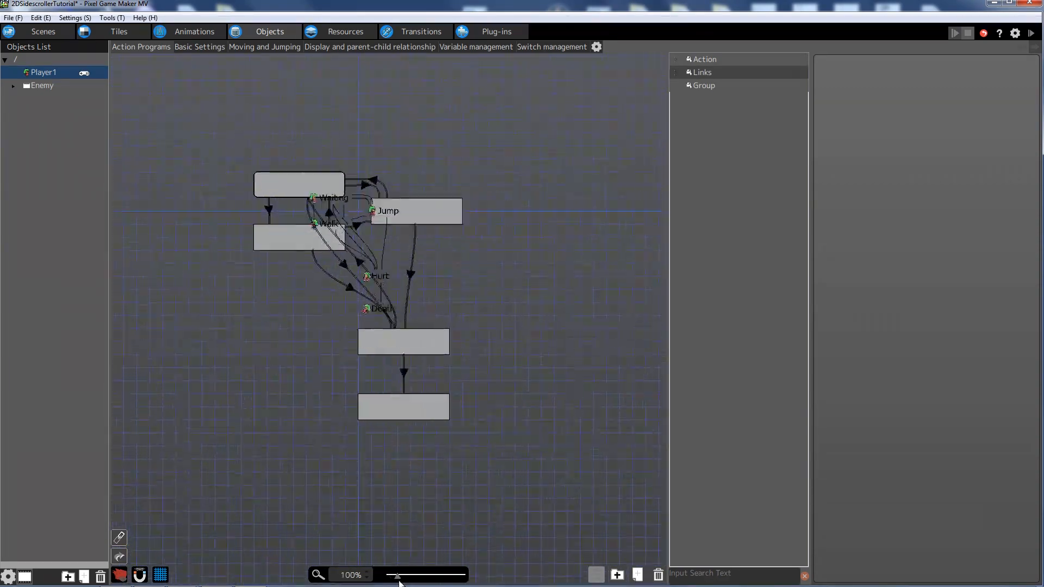
click(315, 35)
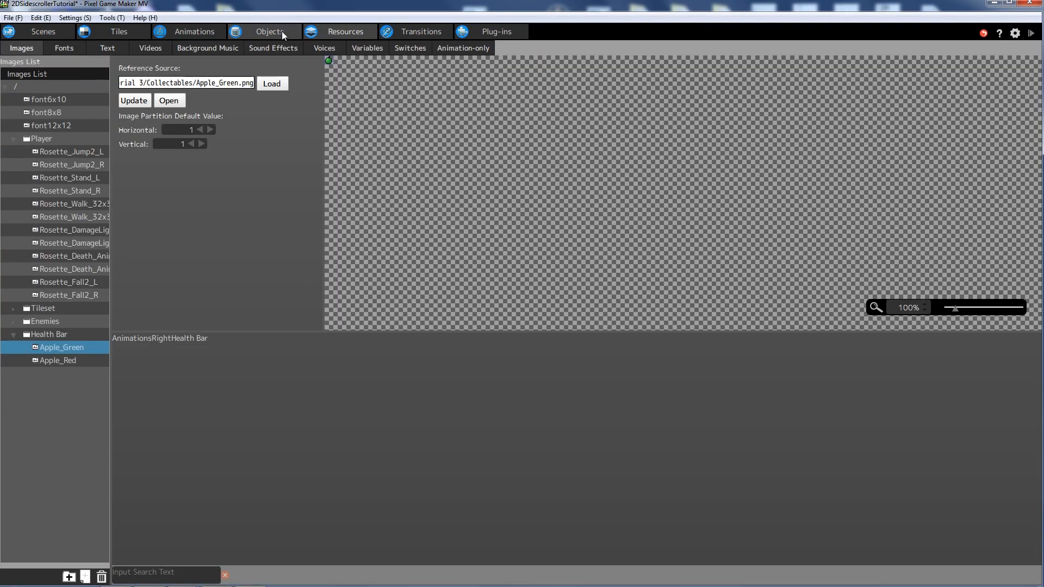
click(282, 31)
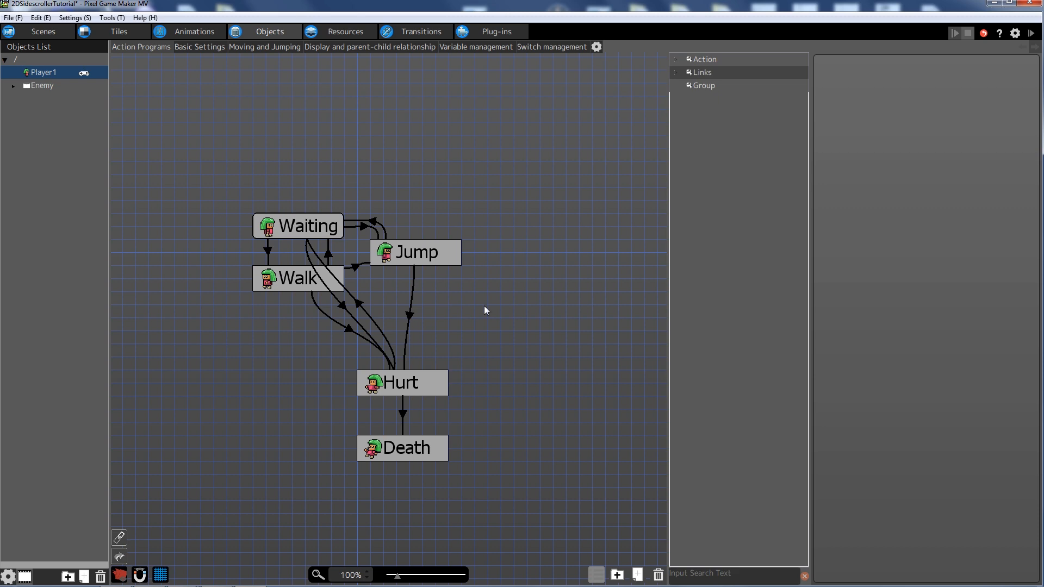
- Copy the Jump action and paste the copy to the right of Jump
click(439, 251)
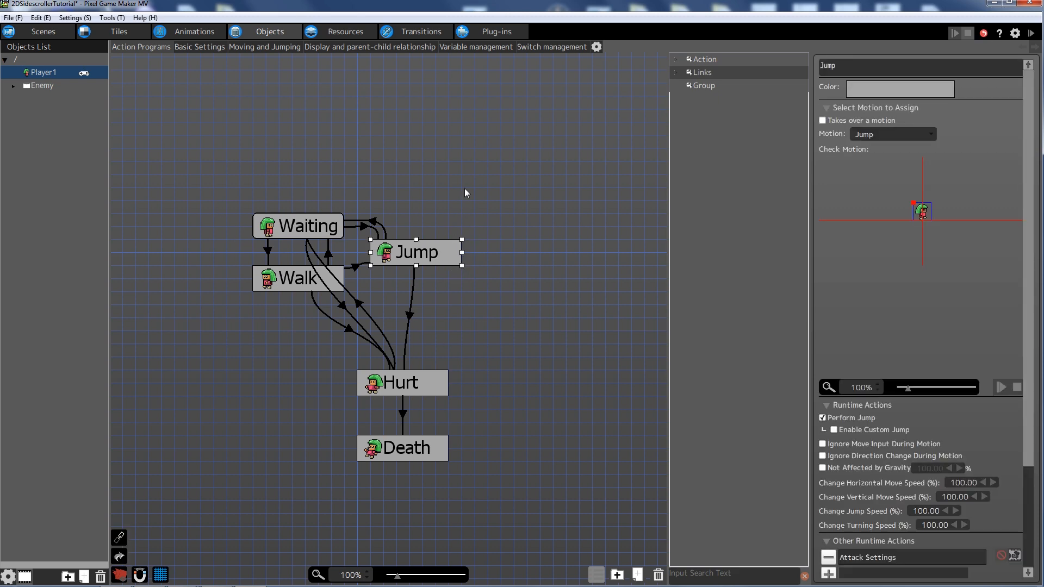
click(419, 273)
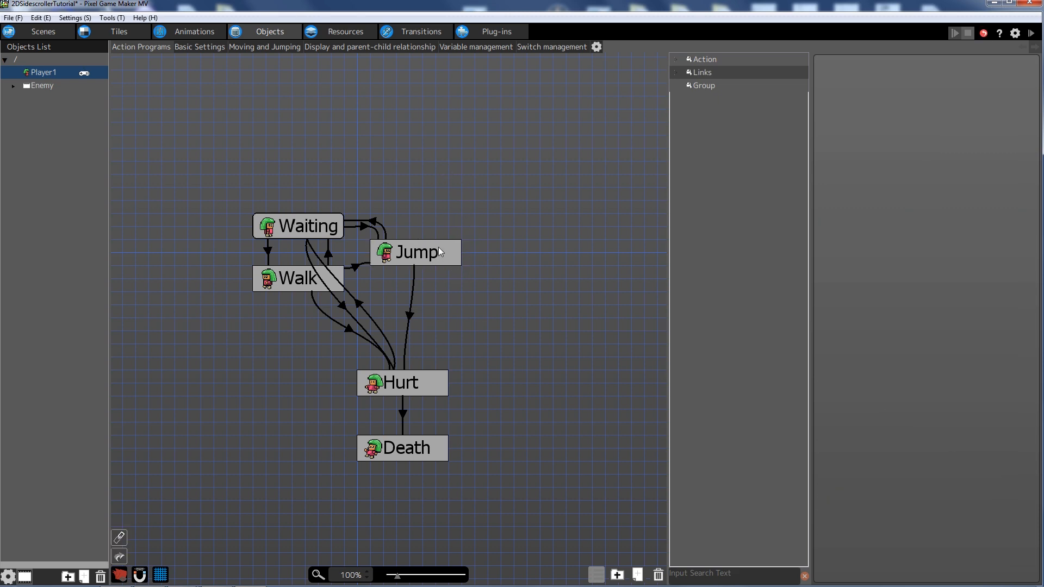
click(437, 253)
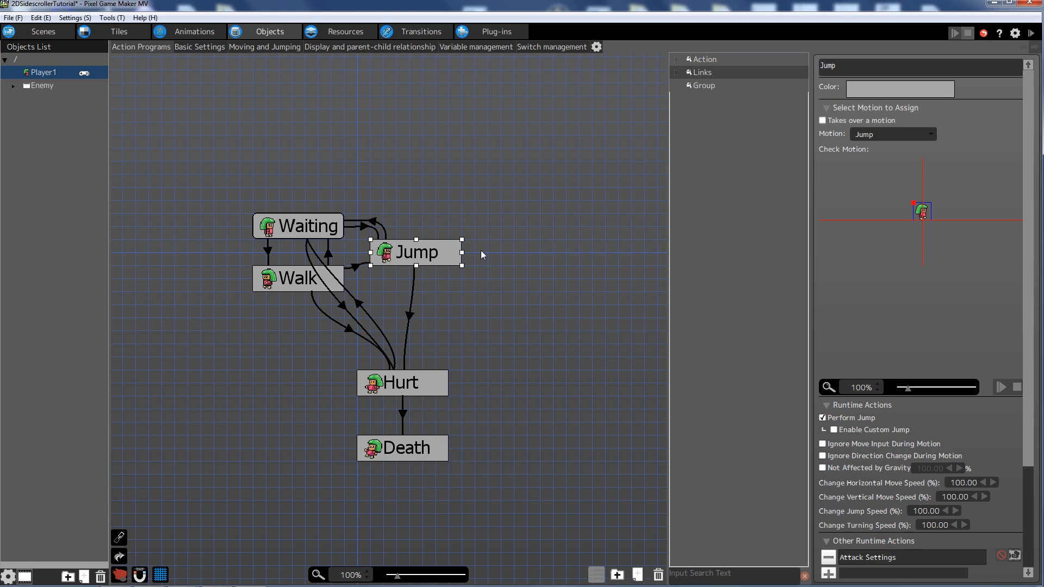
click(444, 248)
click(444, 249)
click(572, 219)
key(ctrl+v)
drag(603, 229, 527, 252)
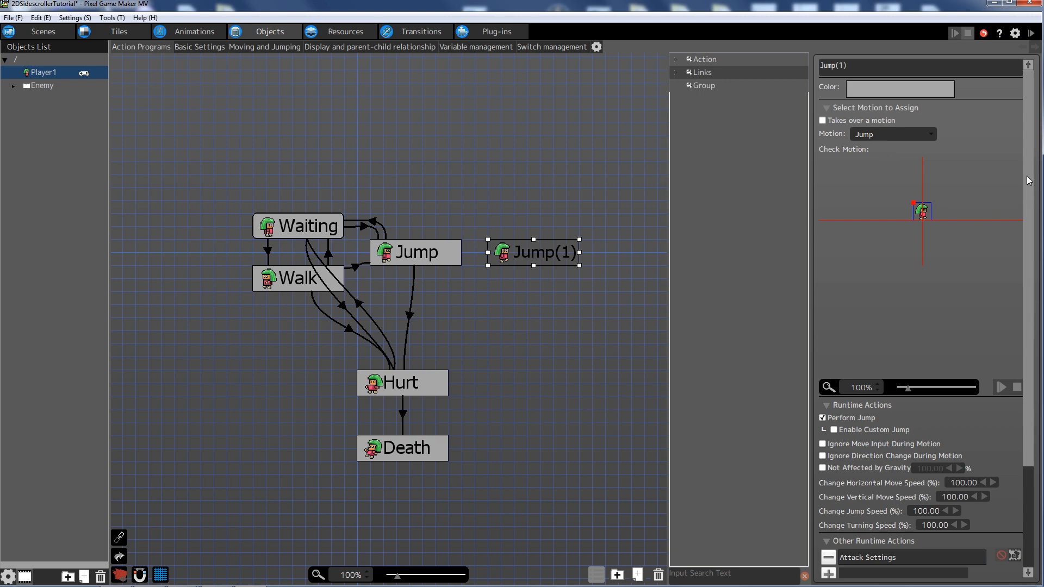
- Rename the copied action to Fall and assign it the Fall motion
drag(874, 69, 674, 60)
text(Fall)
key(Return)
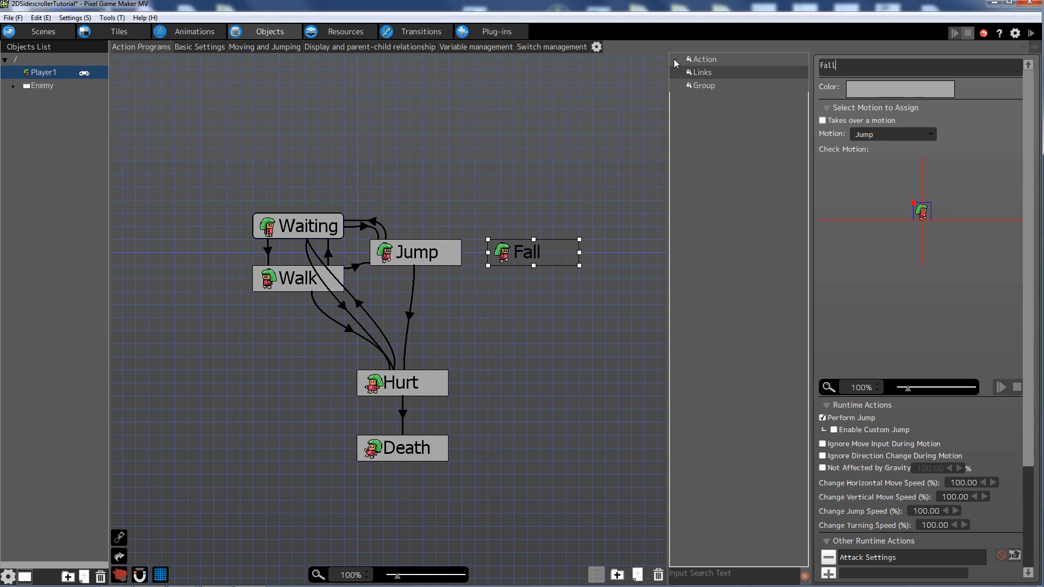
click(516, 210)
click(533, 253)
click(874, 136)
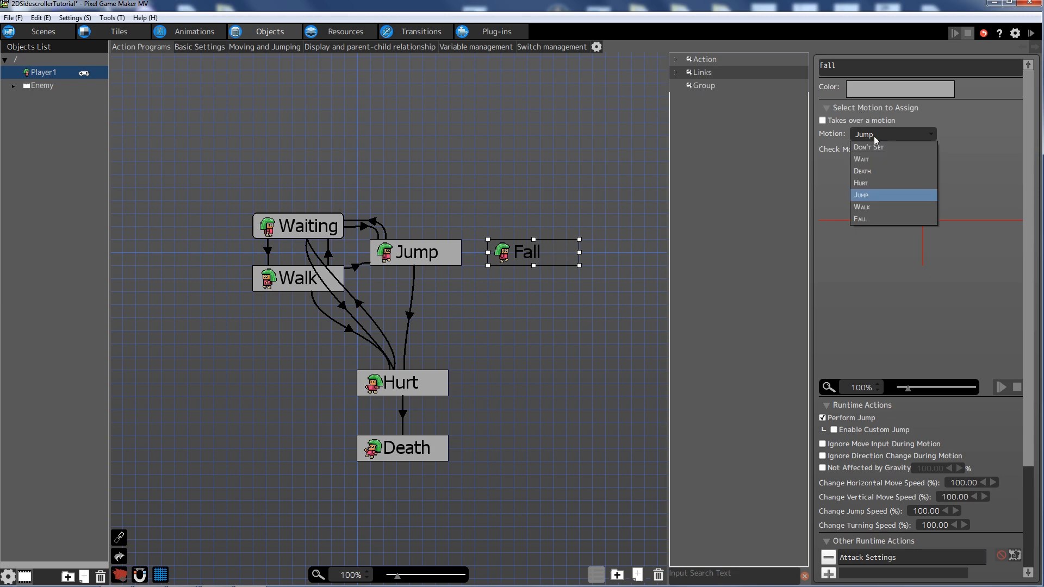
click(887, 218)
click(508, 167)
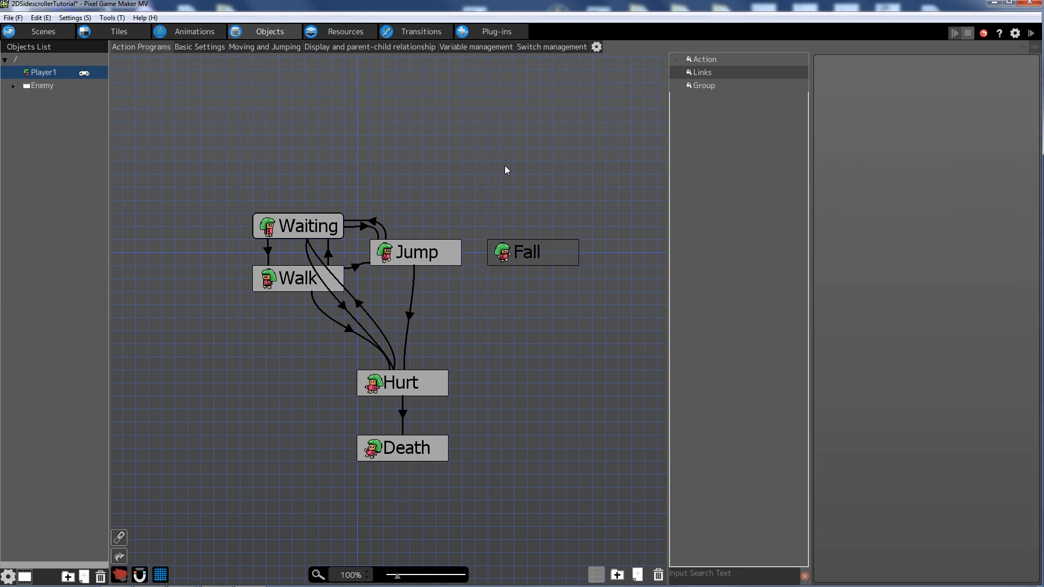
click(543, 249)
- Delete Jump's Attack Settings runtime action, leaving only Perform Jump
drag(1027, 187, 1020, 287)
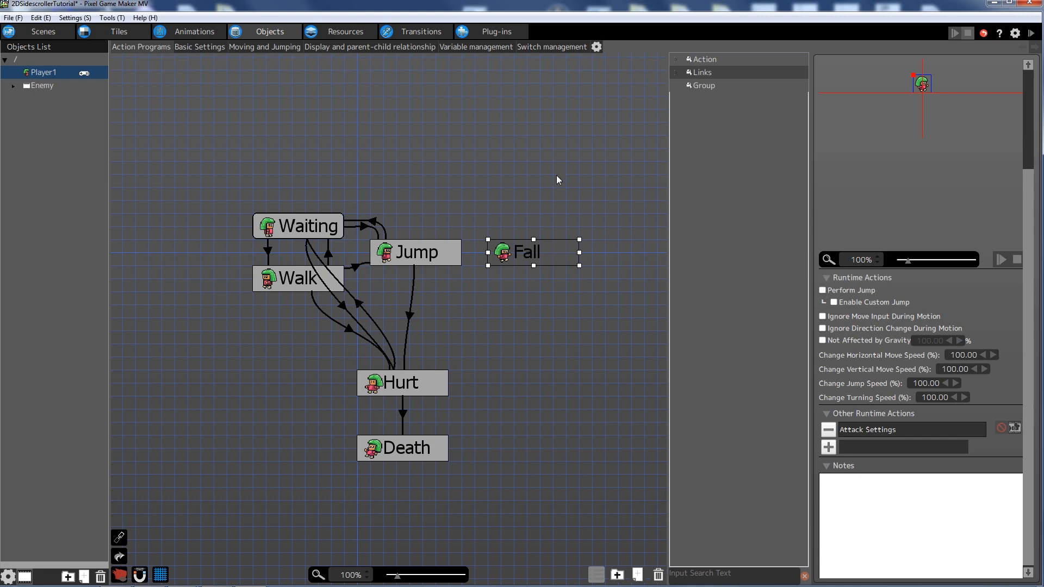
click(525, 169)
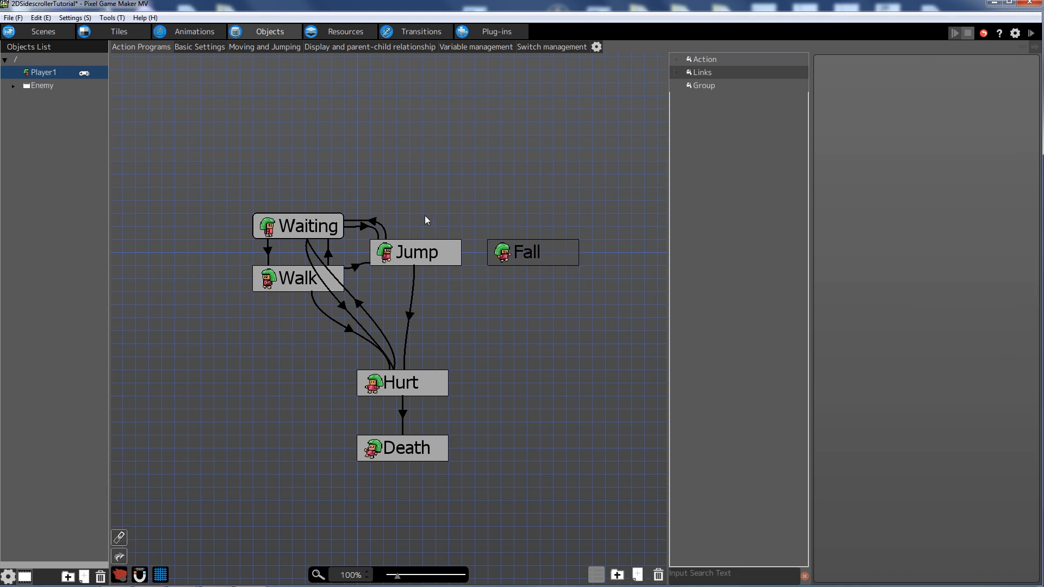
click(422, 254)
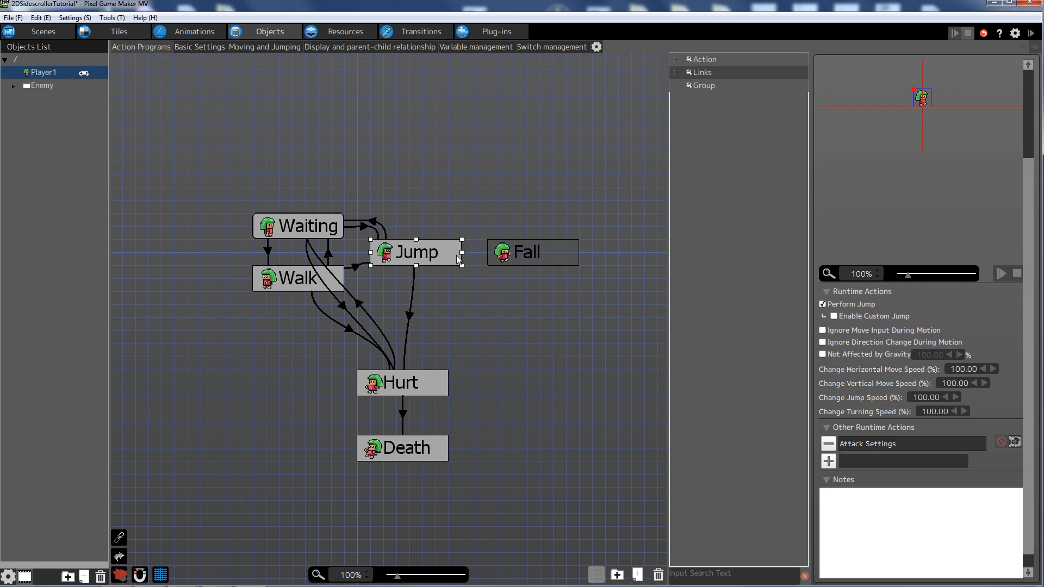
click(828, 443)
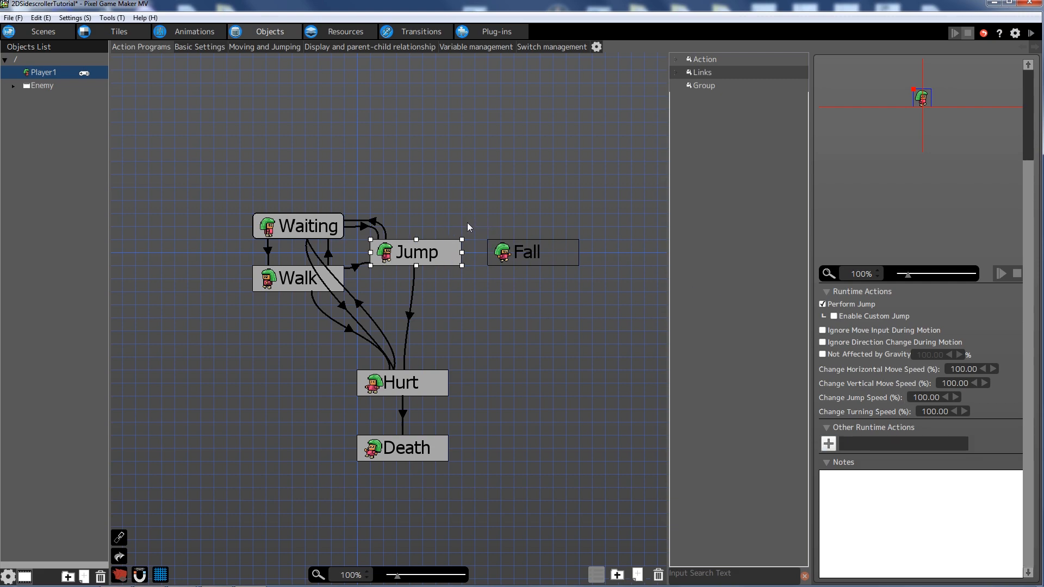
middle_drag(495, 164, 468, 179)
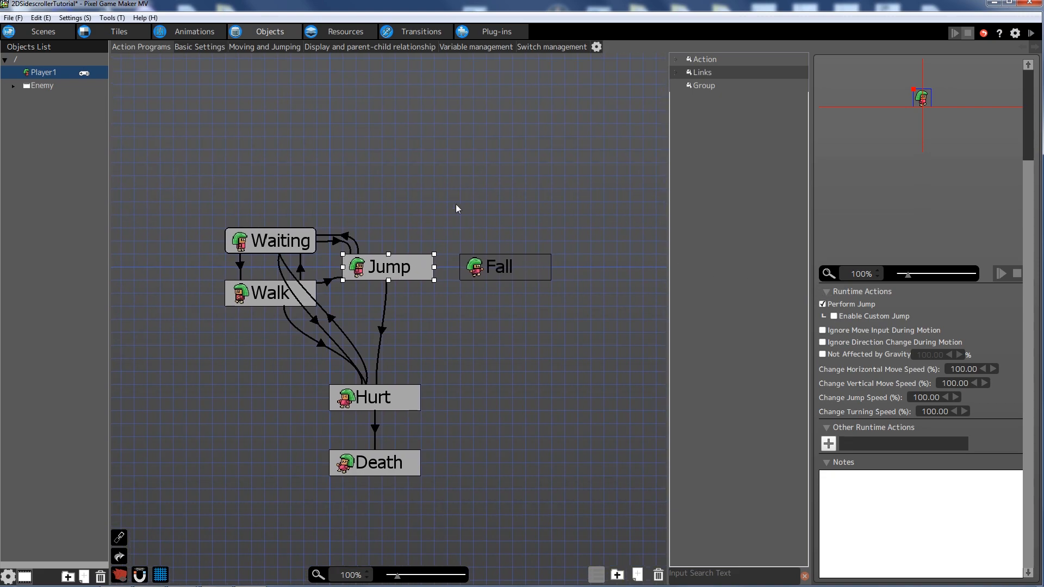
- Link Jump to Fall with the Jump Peak Reached condition
right_click(403, 265)
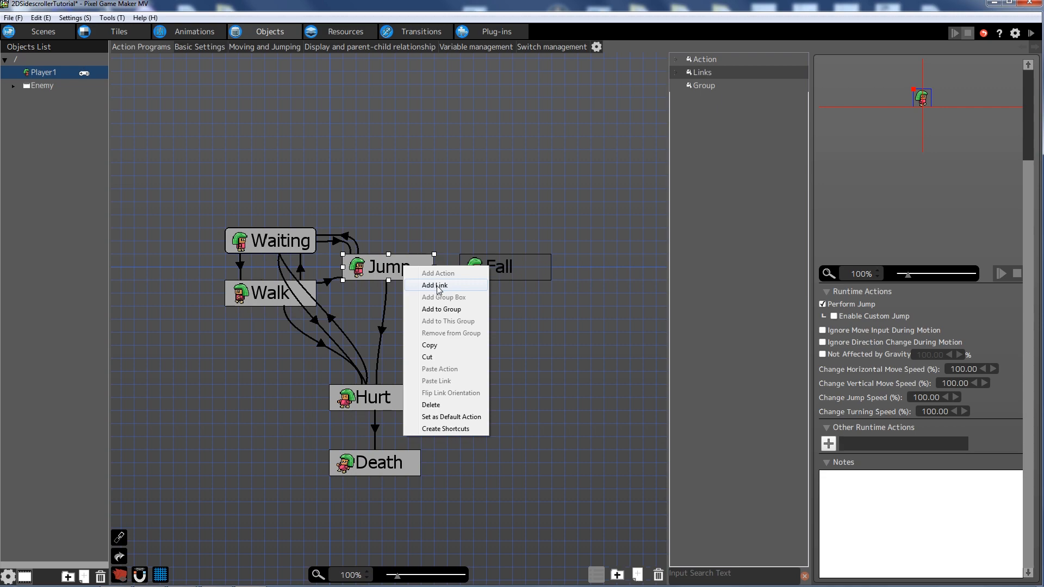
click(435, 285)
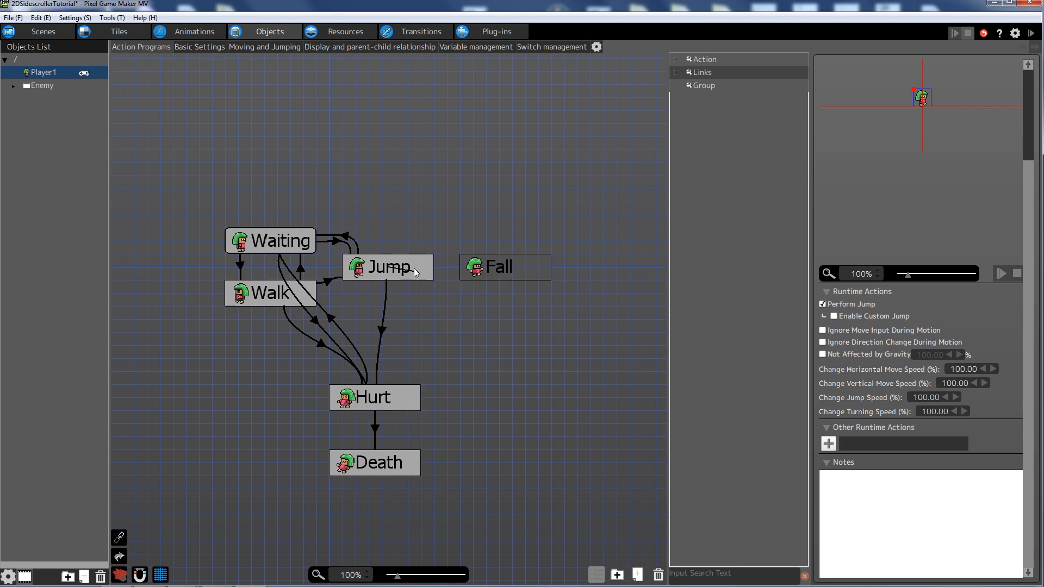
click(482, 268)
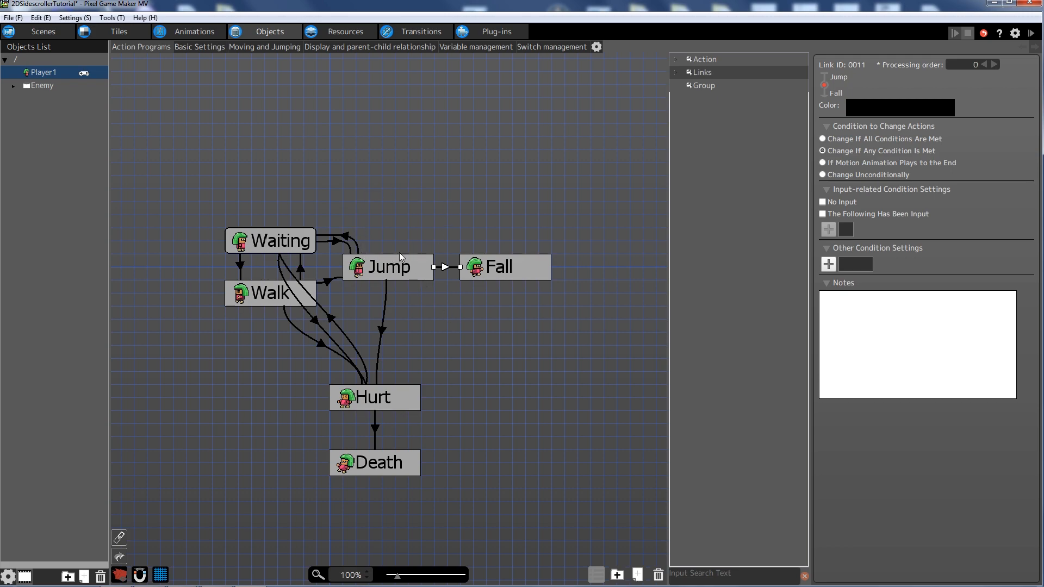
click(829, 265)
drag(379, 272, 751, 221)
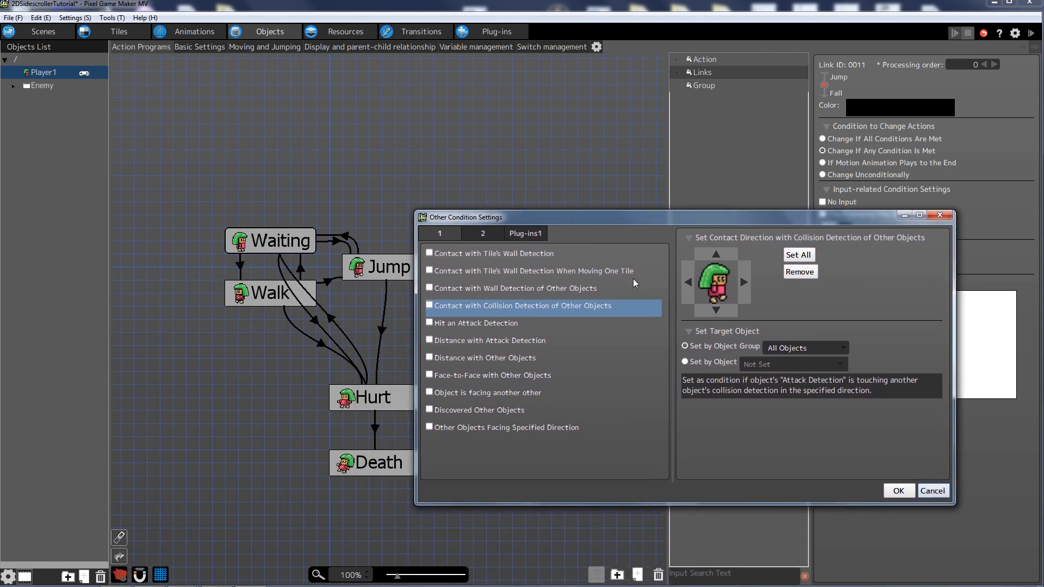
click(473, 238)
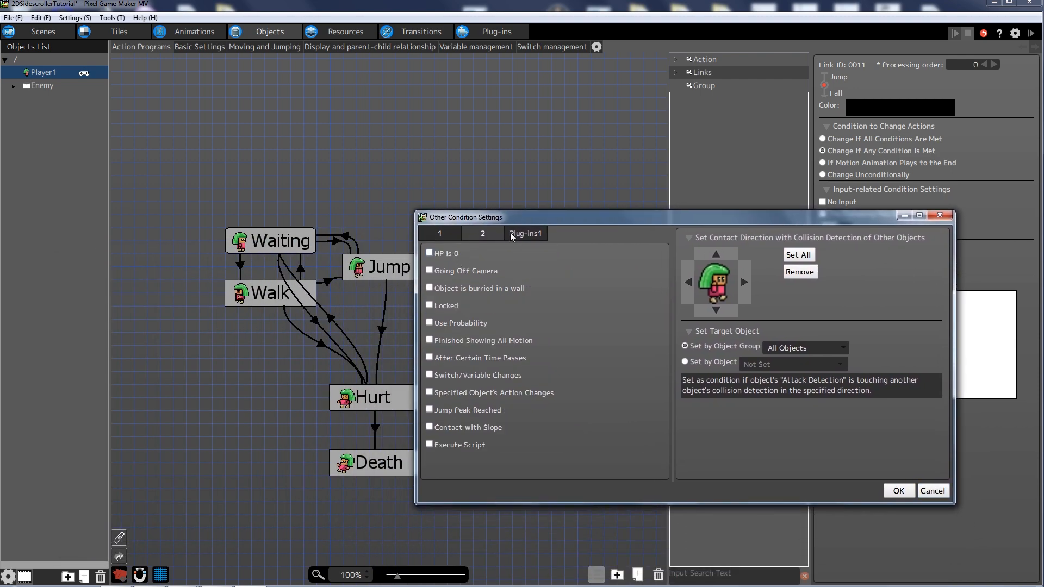
click(429, 412)
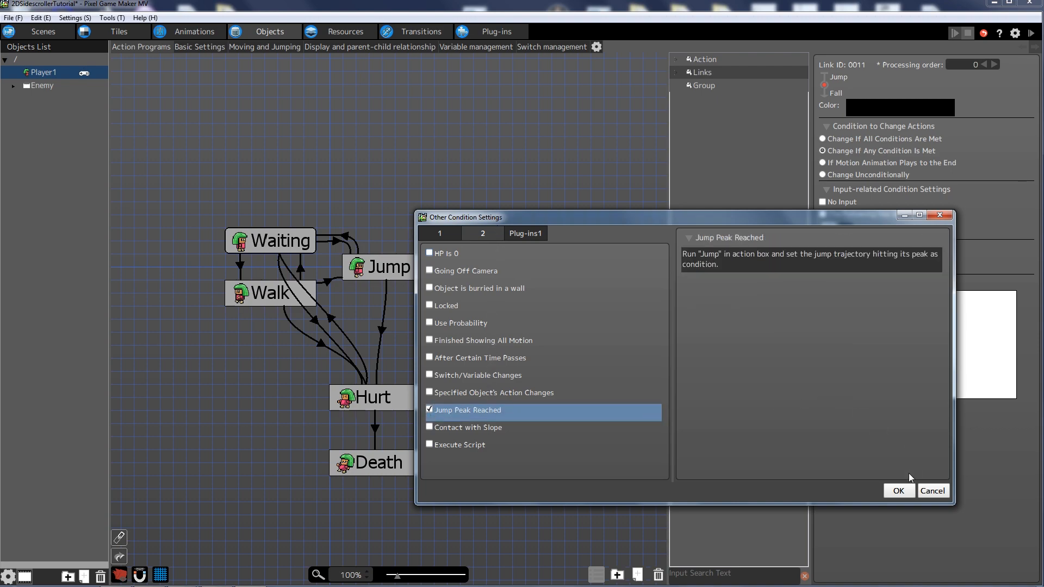
click(899, 491)
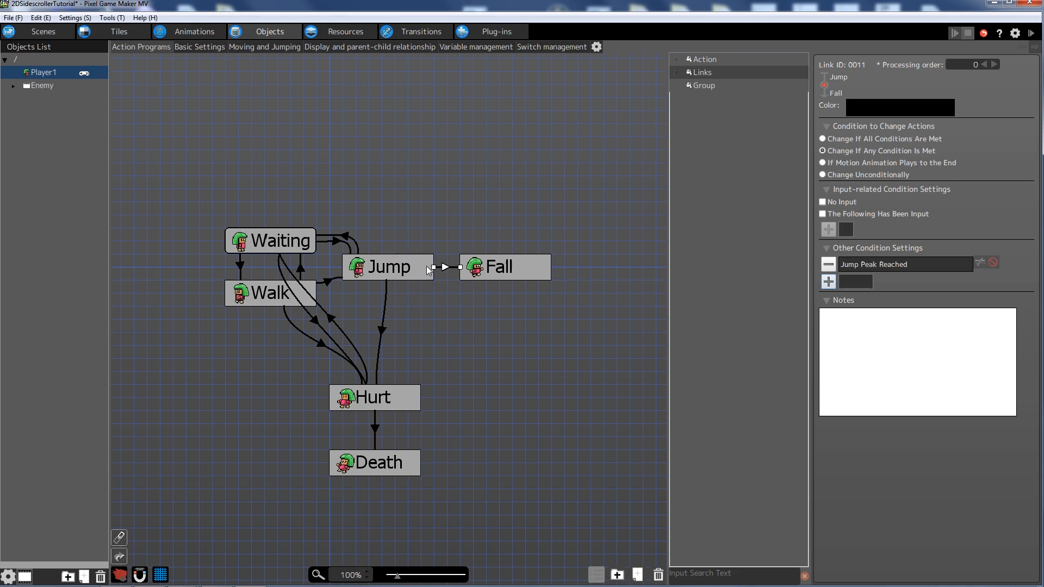
click(501, 265)
- Add a new link from the Fall action to the Jump action
right_click(492, 266)
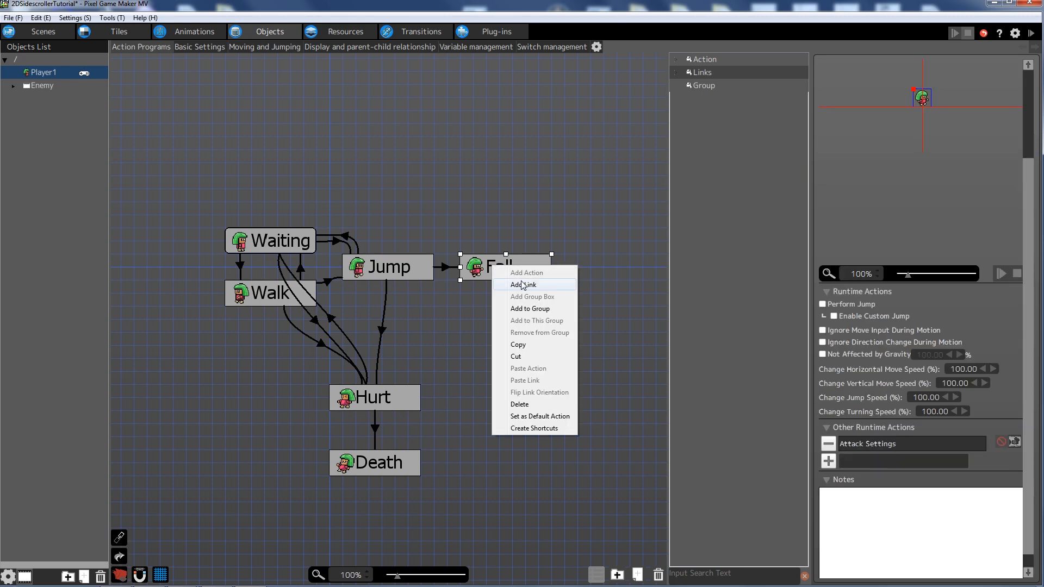
click(521, 284)
click(400, 272)
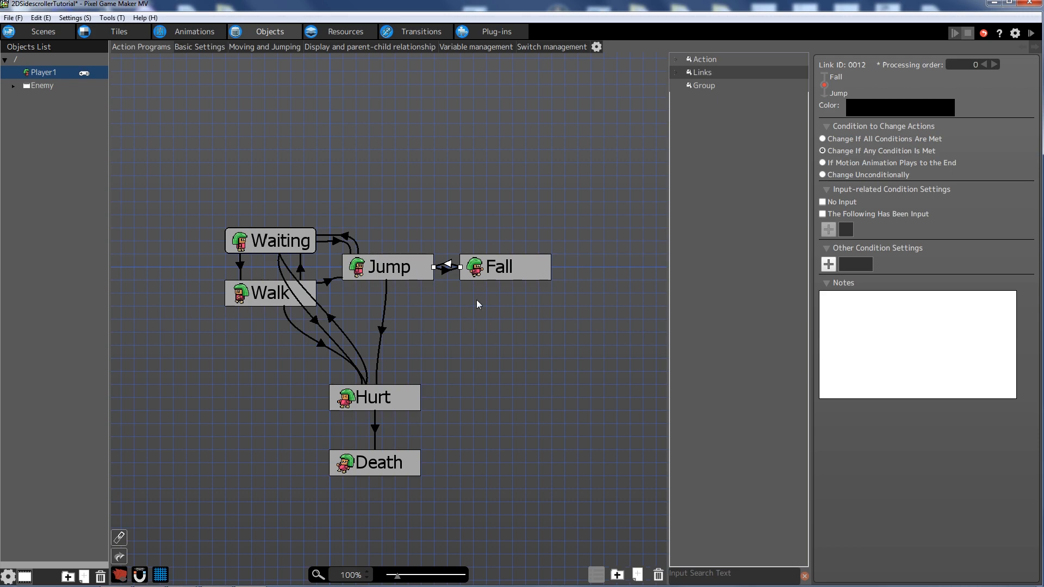
- Condition the link on downward contact with Enemy Group objects' collision detection
click(831, 268)
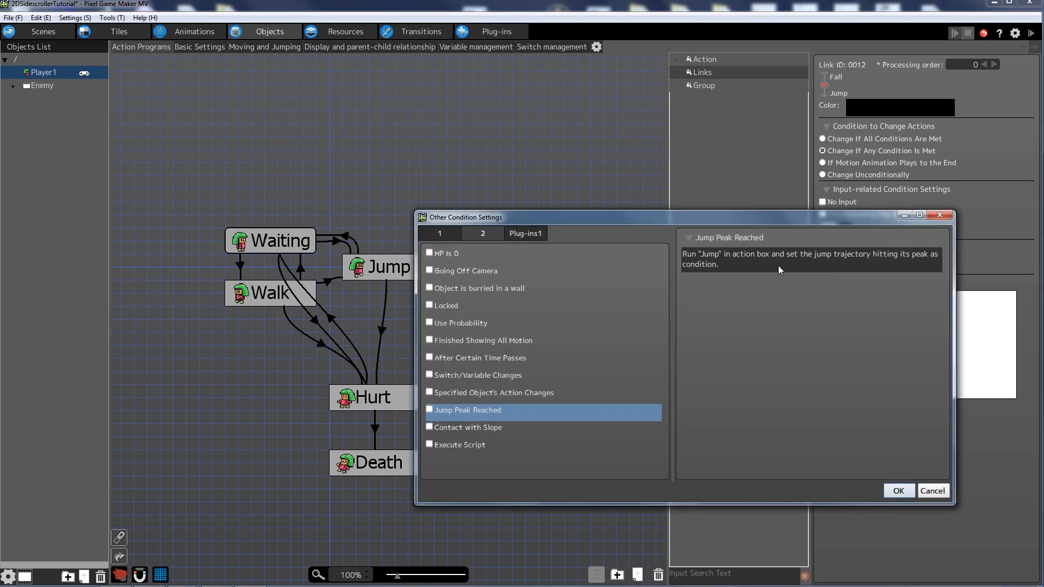
click(442, 234)
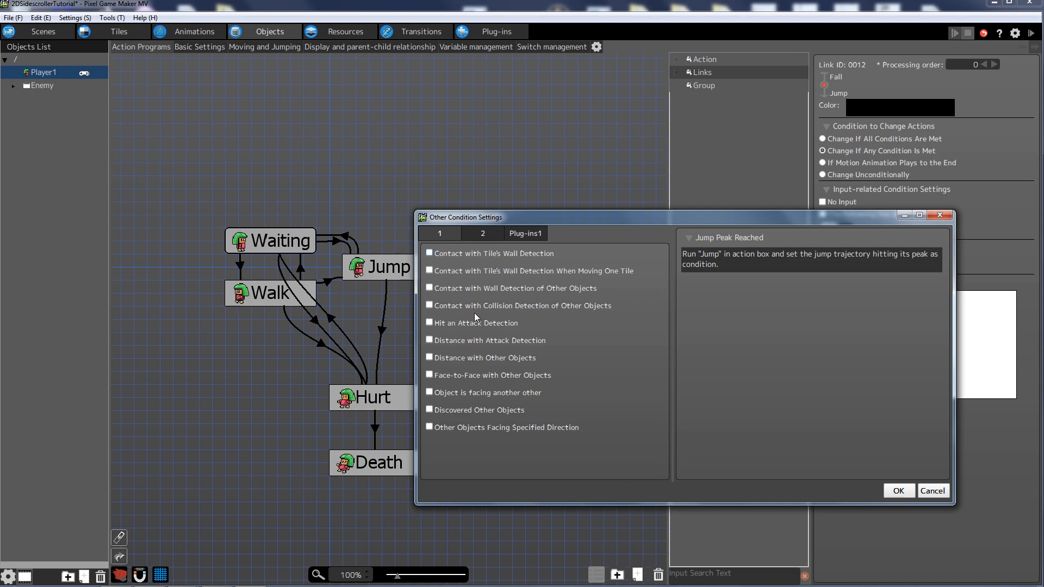
drag(519, 217, 497, 201)
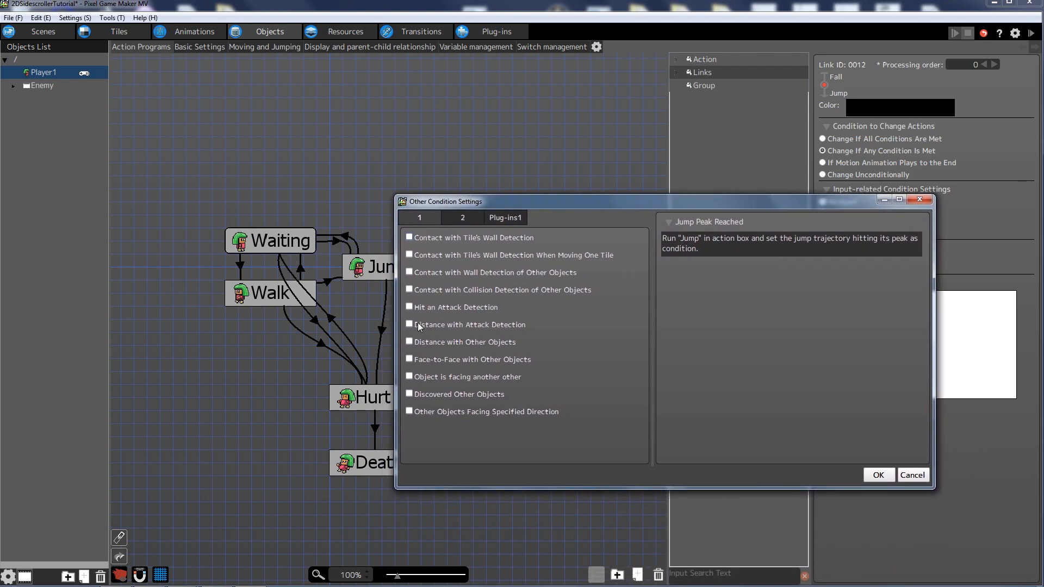
click(452, 307)
click(454, 290)
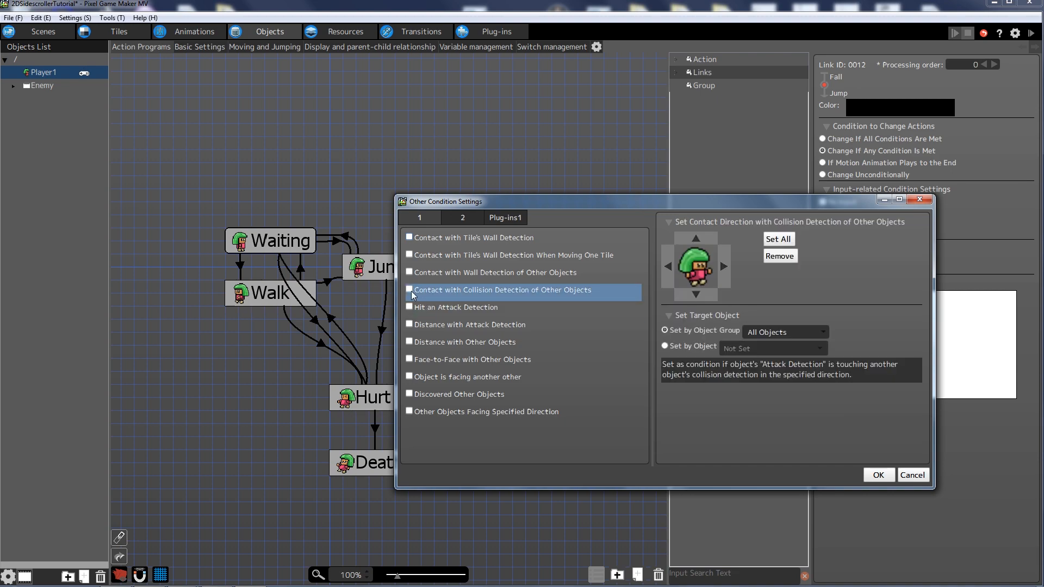
click(767, 333)
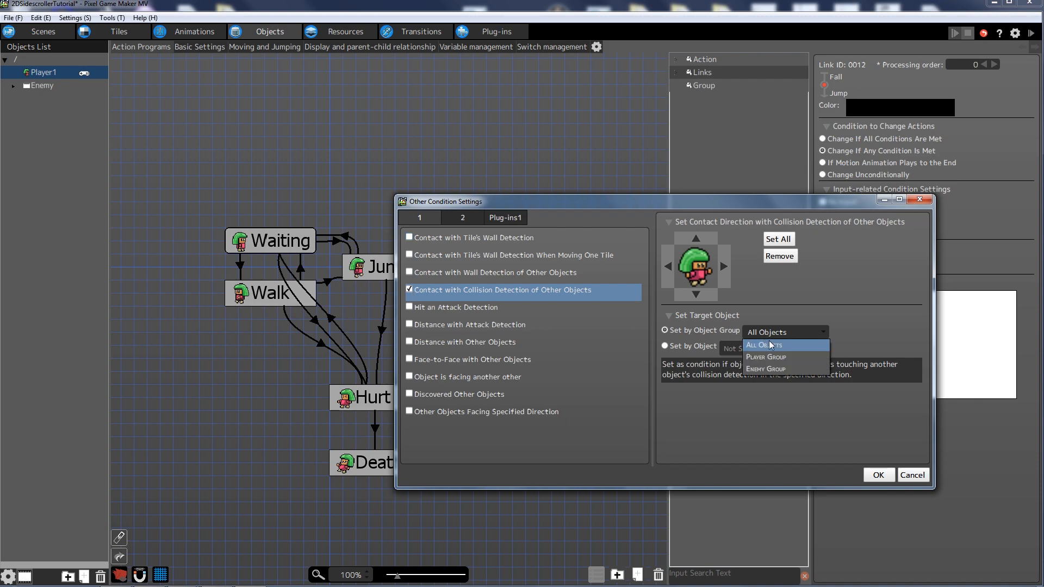
click(781, 370)
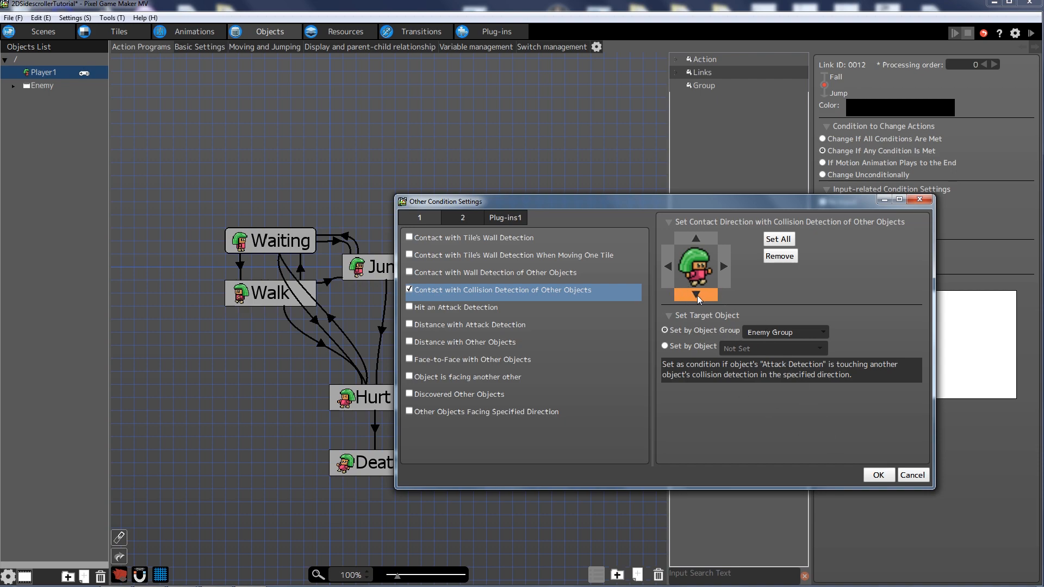
click(878, 475)
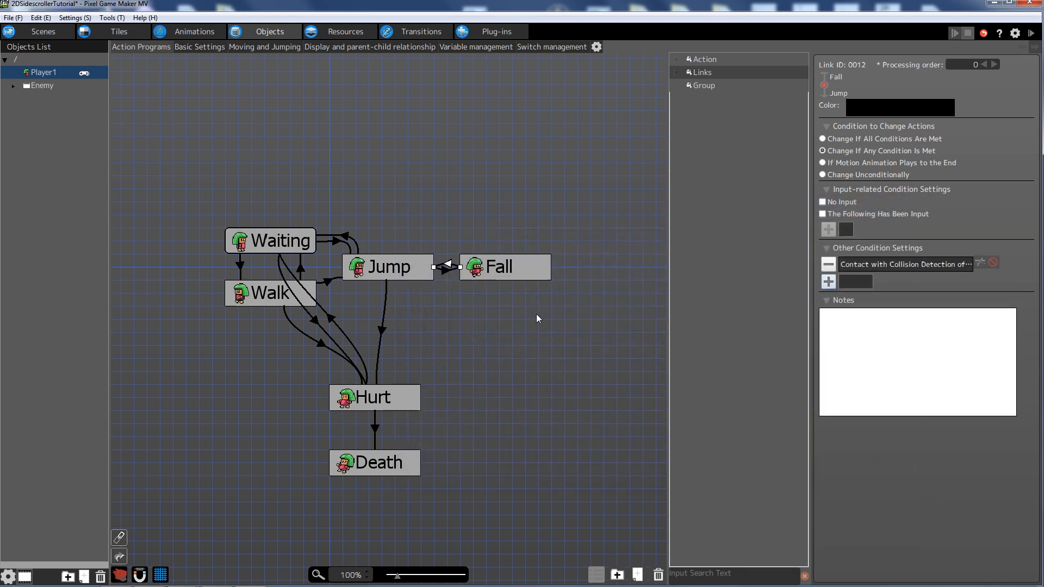
click(1030, 33)
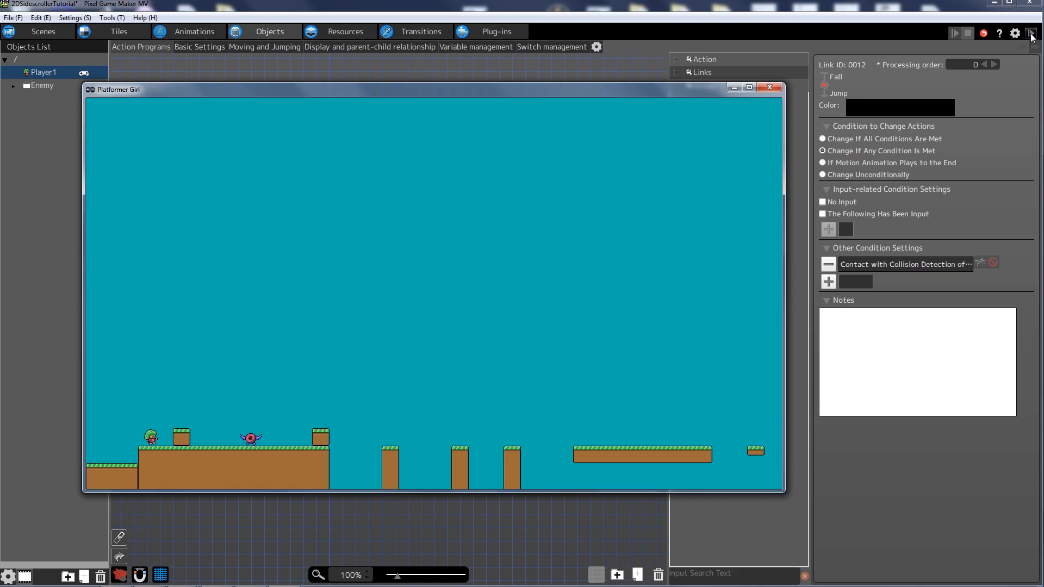
key(Left)
key(Right)
key(Left)
key(Right)
key(Left)
key(Right)
key(Left)
key(Right)
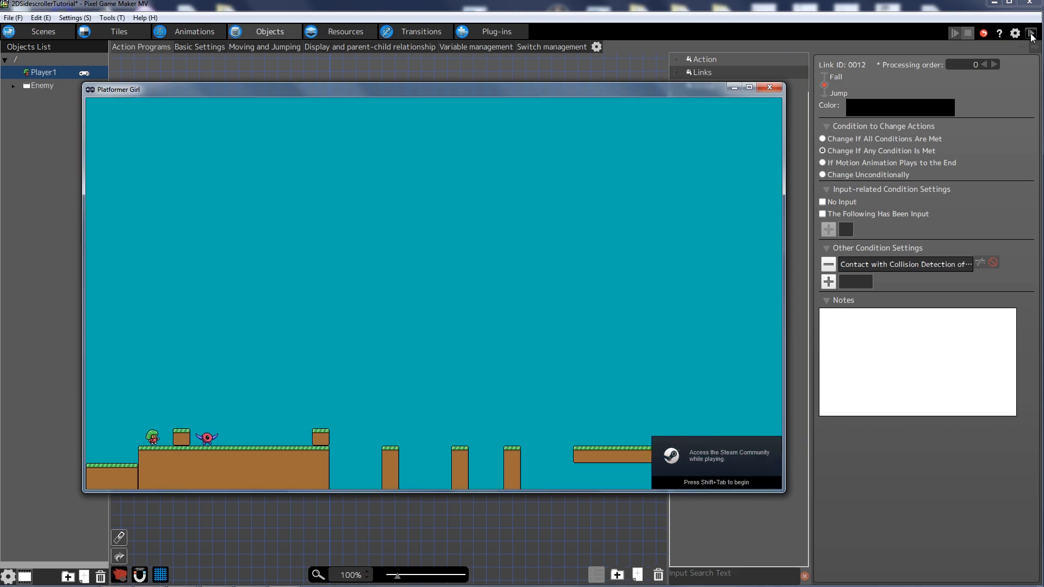
key(Left)
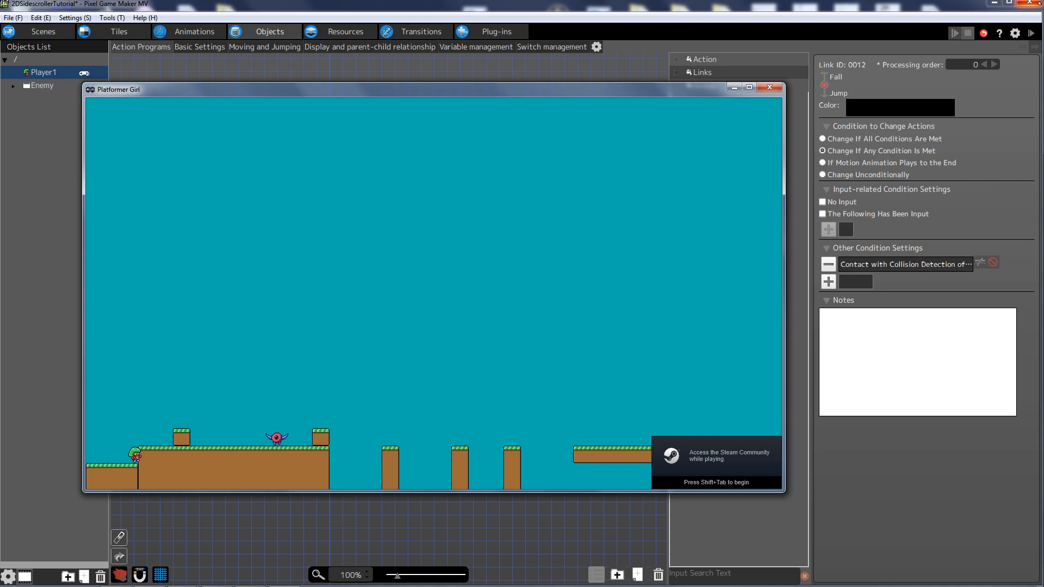
click(769, 87)
- Link Fall to Waiting and move the Fall node above the rest of the graph
click(503, 237)
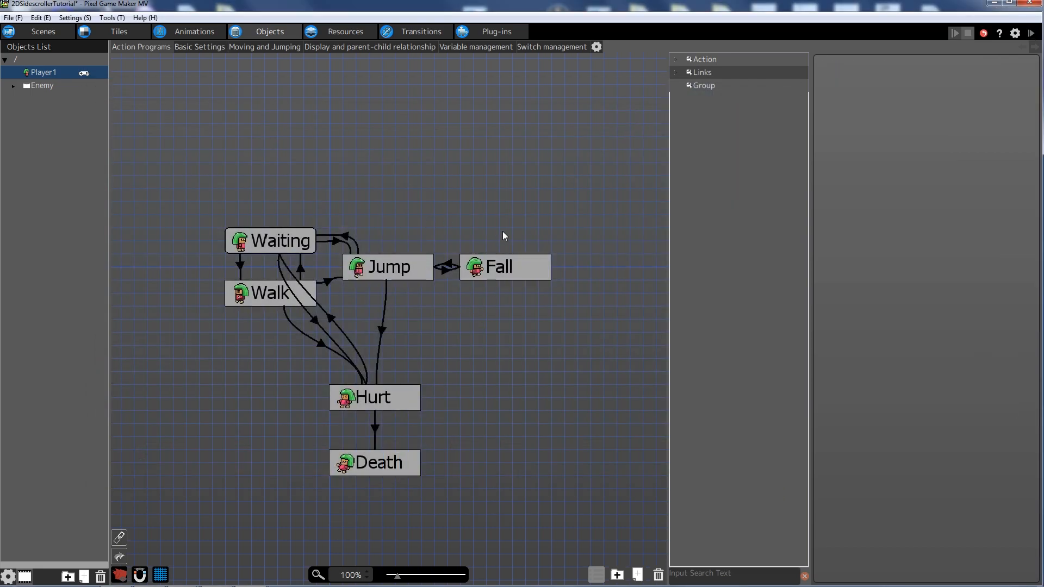
click(485, 266)
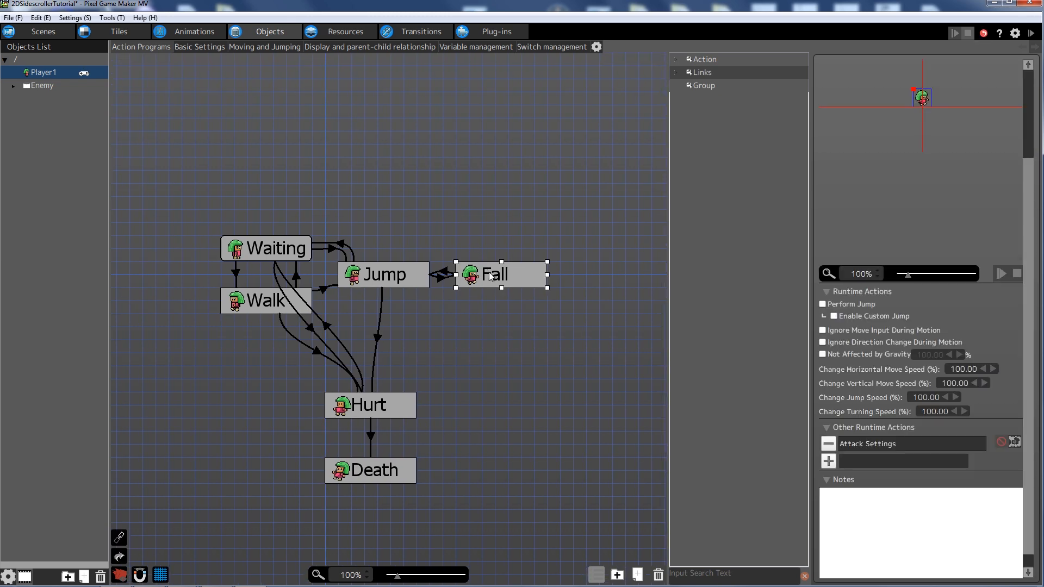
right_click(510, 266)
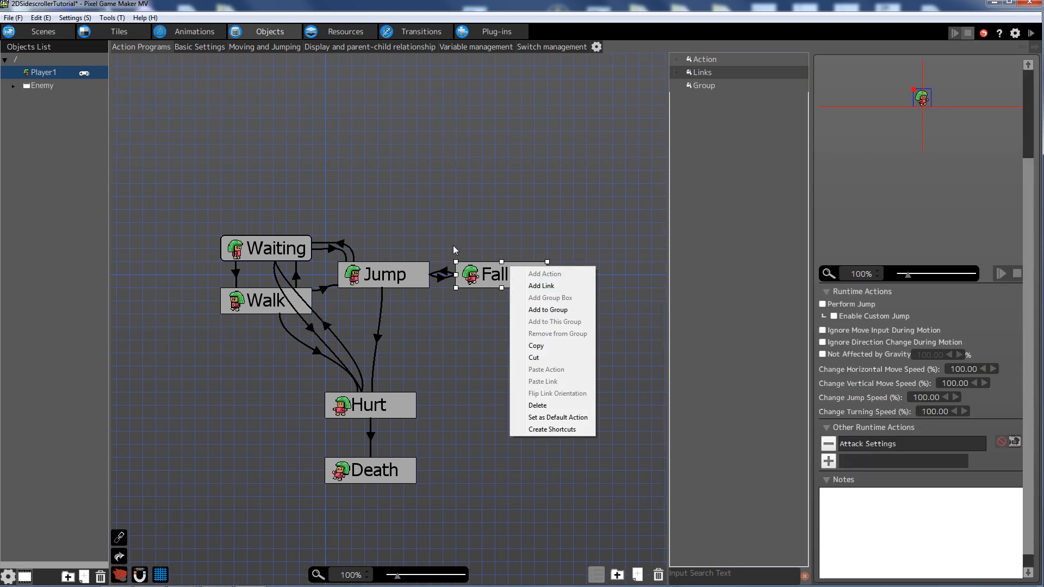
click(544, 286)
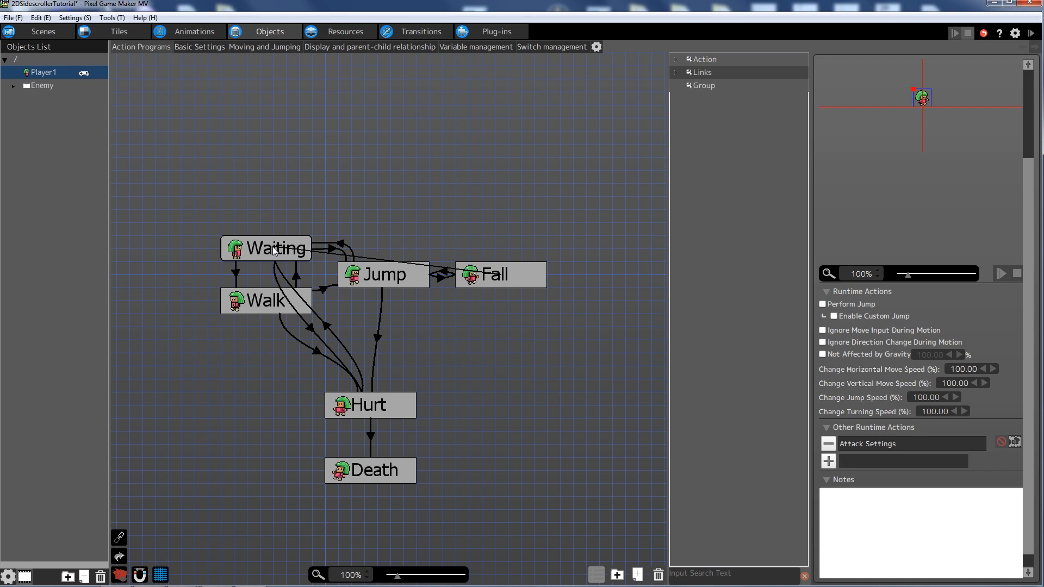
click(273, 248)
drag(501, 280, 460, 170)
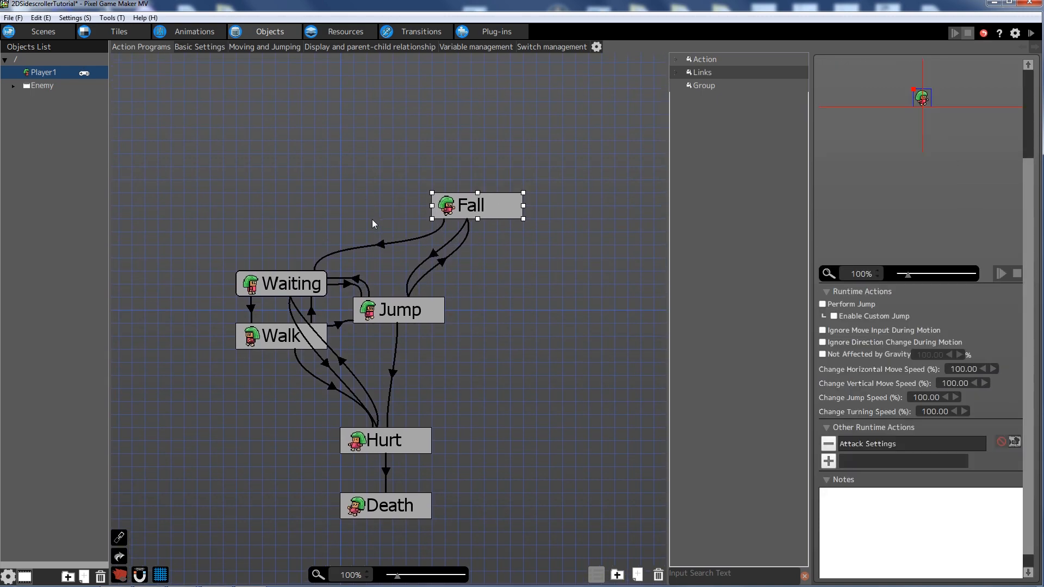
- Require Contact with Tile's Wall Detection on the Fall-to-Waiting link, then start a test play
click(386, 241)
click(382, 242)
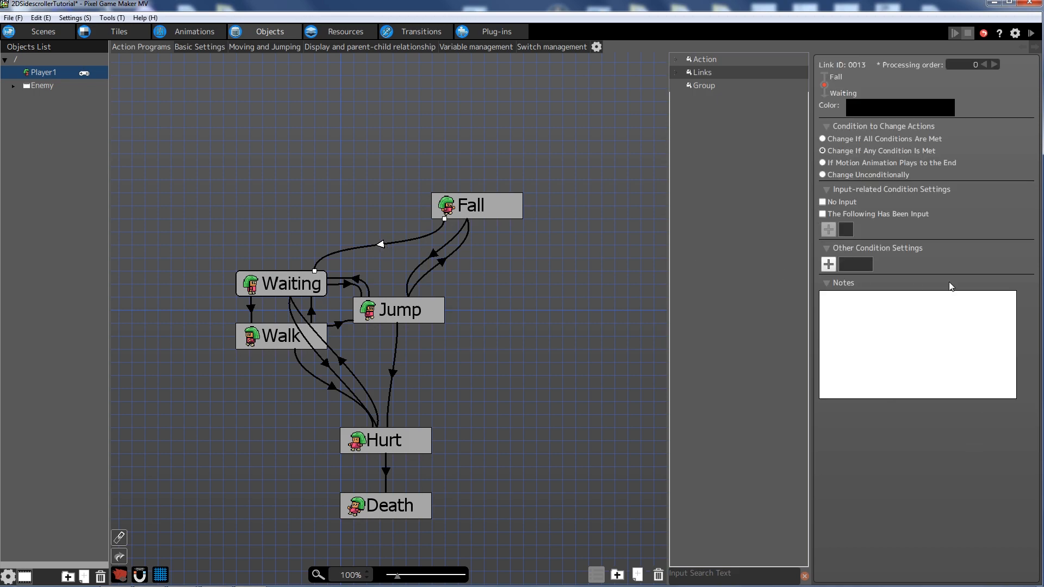
click(828, 266)
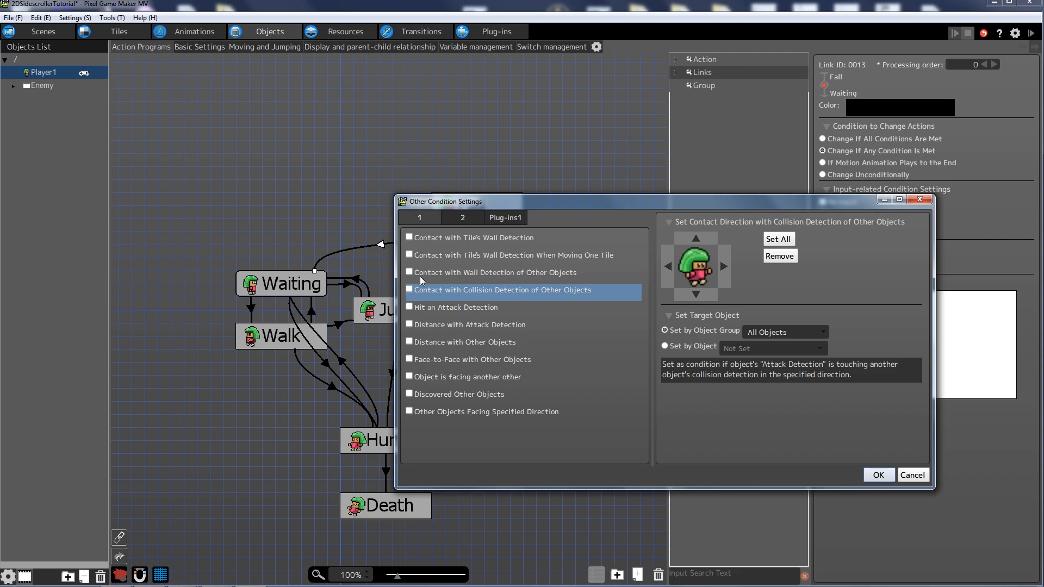
click(409, 237)
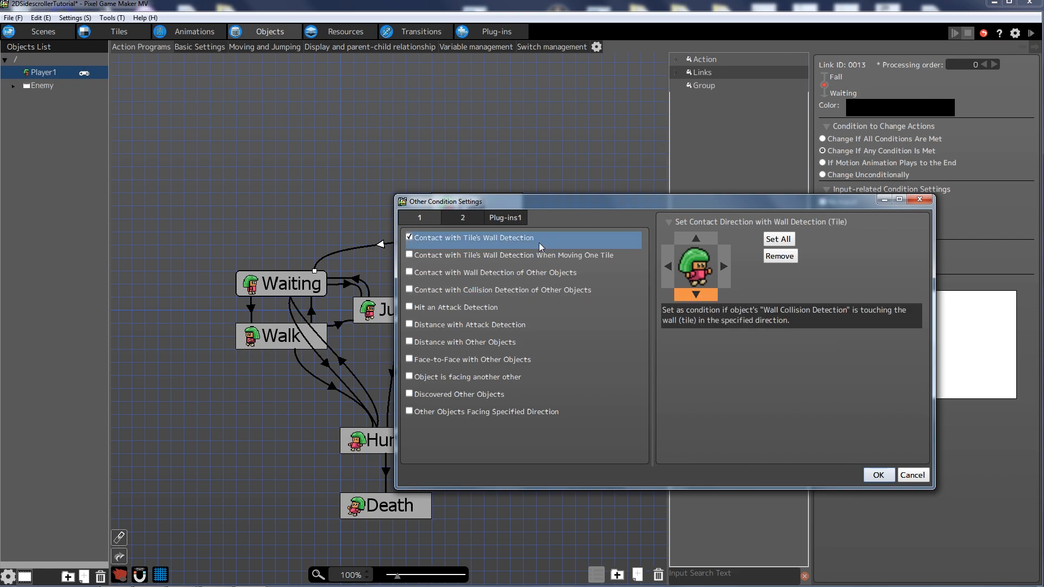
click(878, 475)
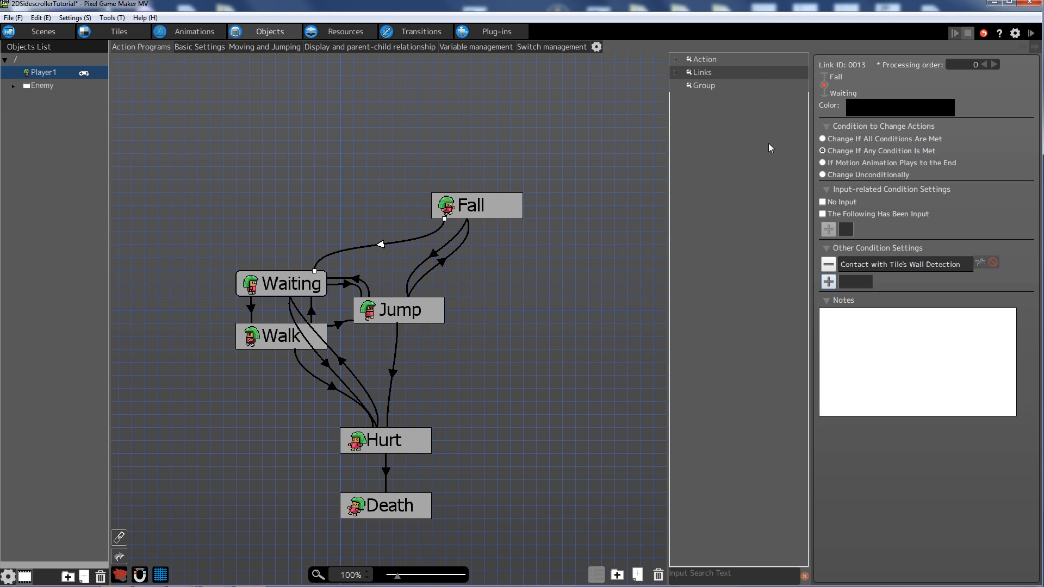
click(1031, 33)
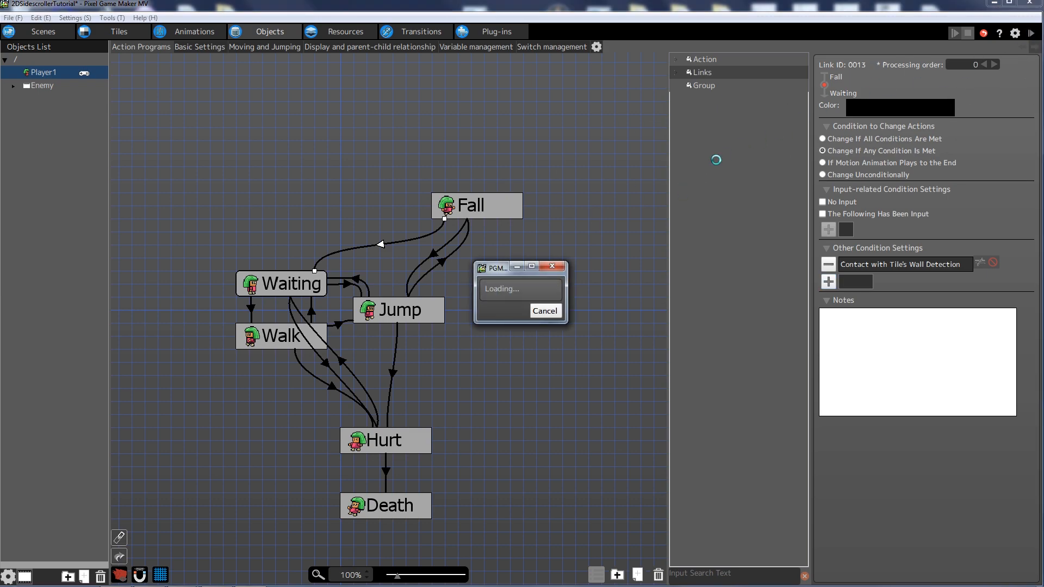
key(space)
key(Right)
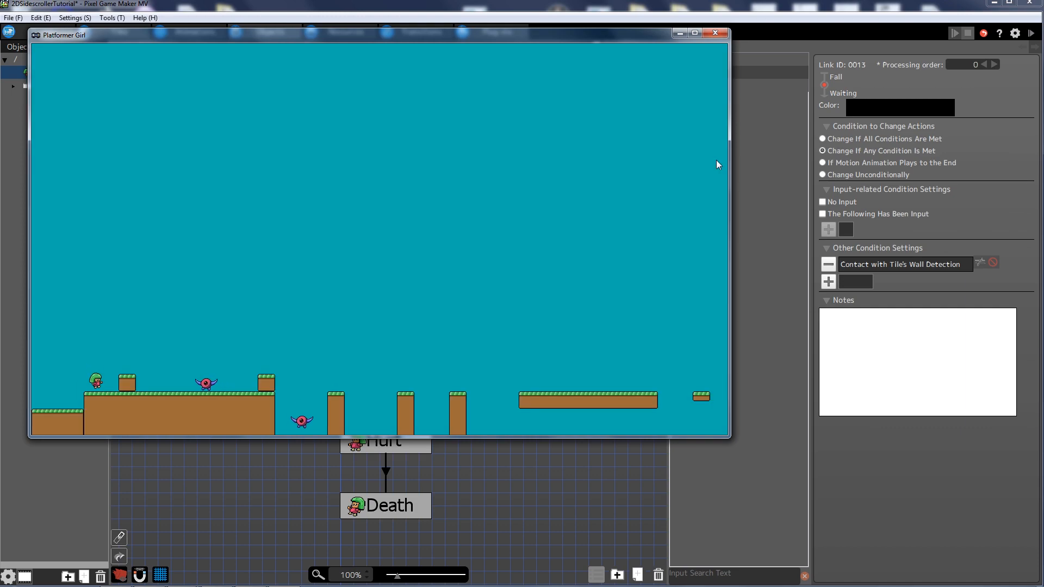
key(space)
key(Right)
key(Right)
key(space)
key(Right)
key(Left)
key(Right)
key(Left)
key(Right)
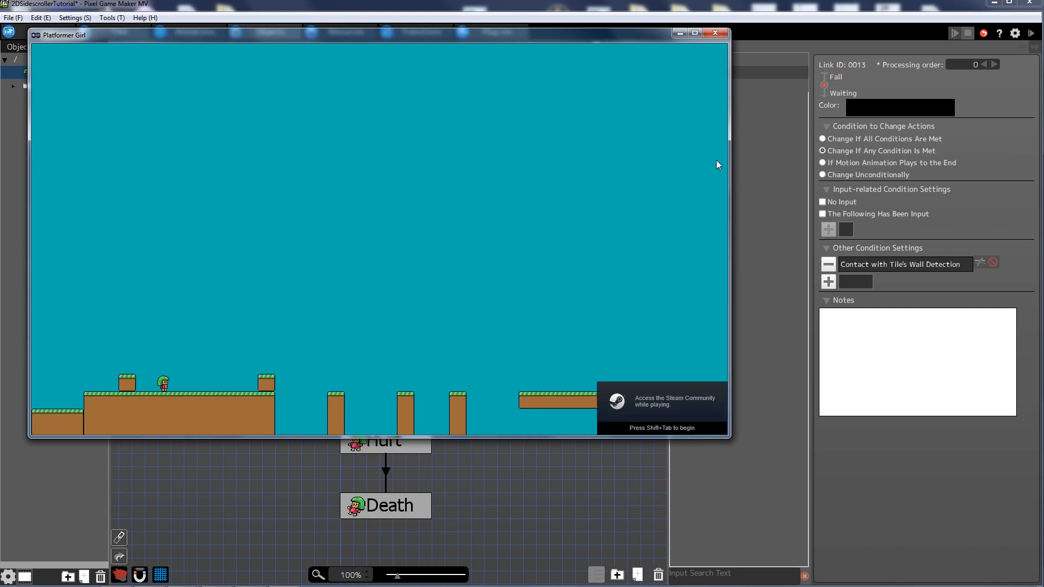
key(Left)
key(Right)
key(Left)
click(715, 32)
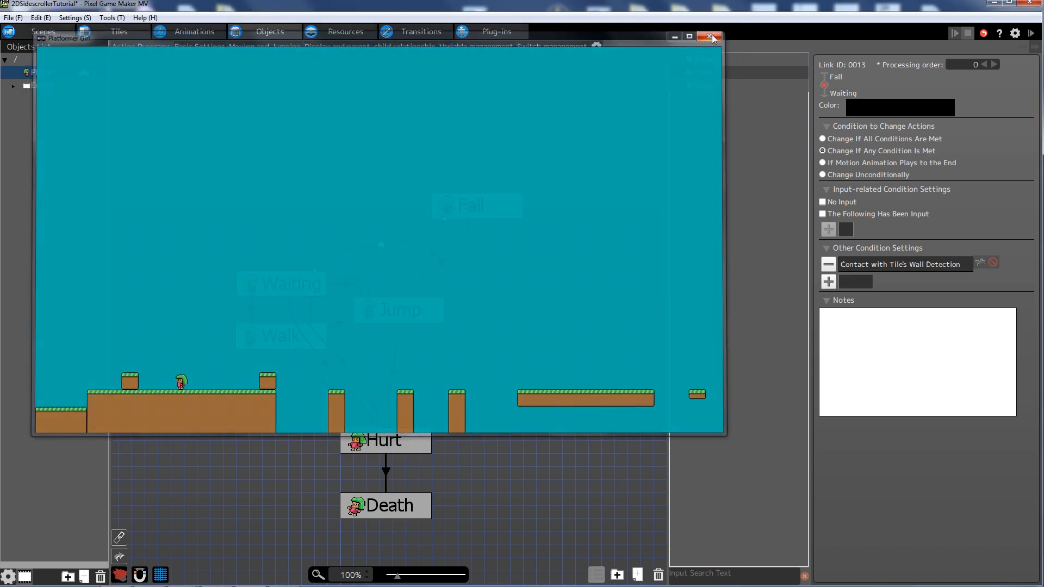
drag(466, 308, 476, 276)
drag(330, 168, 335, 196)
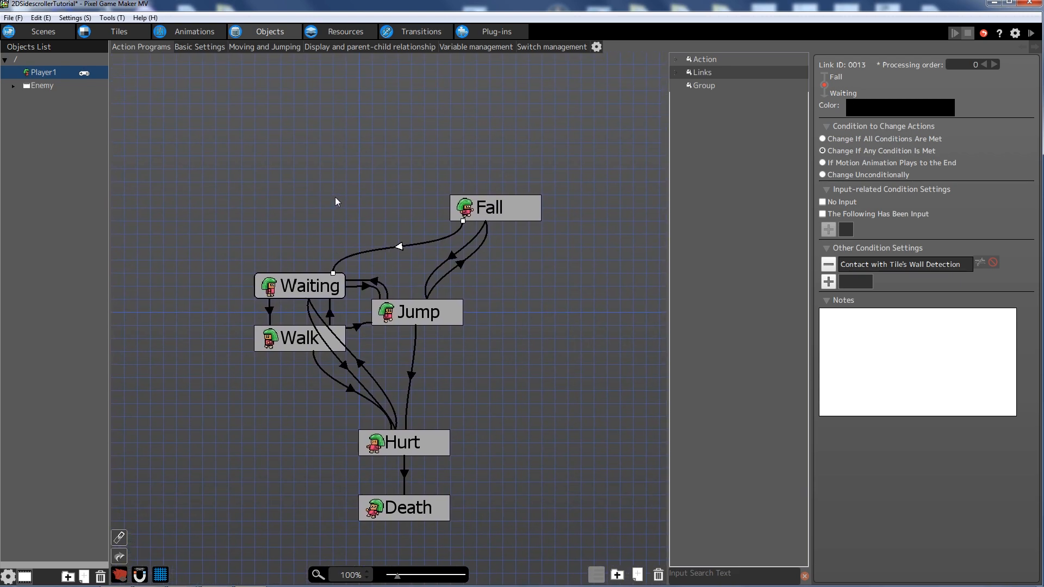
click(1032, 33)
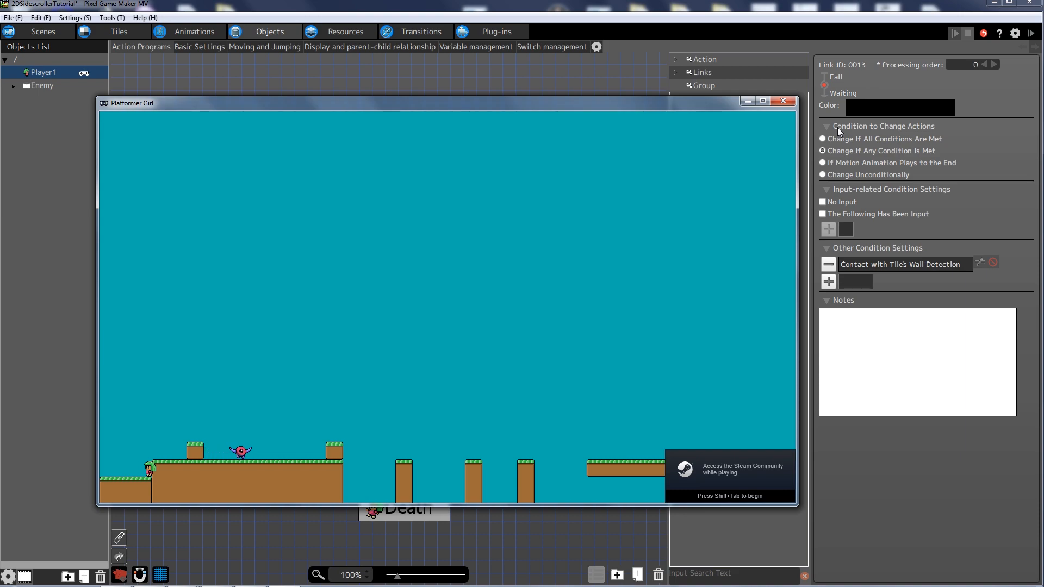
key(Left)
key(space)
key(Right)
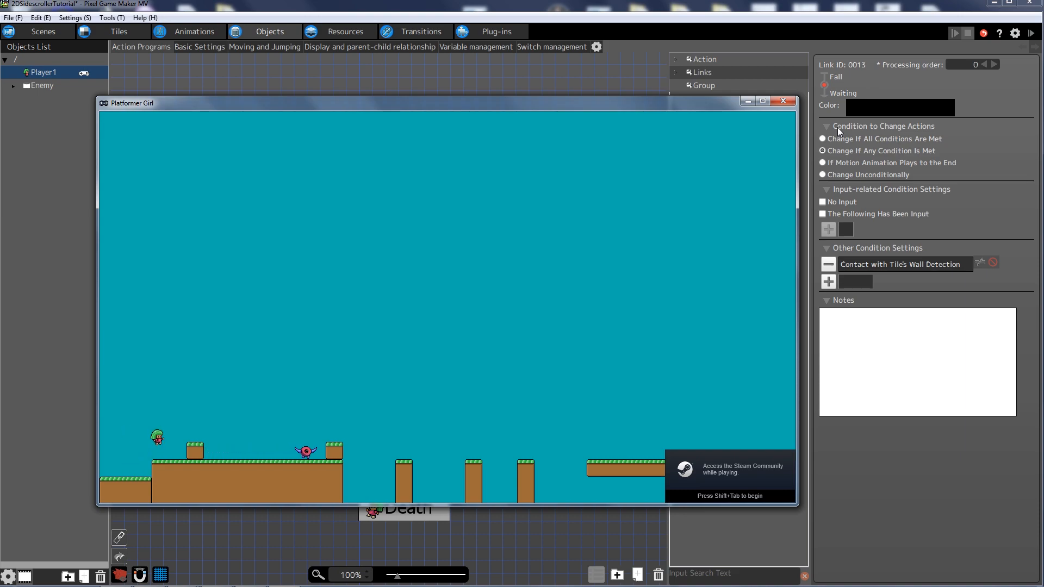
key(Left)
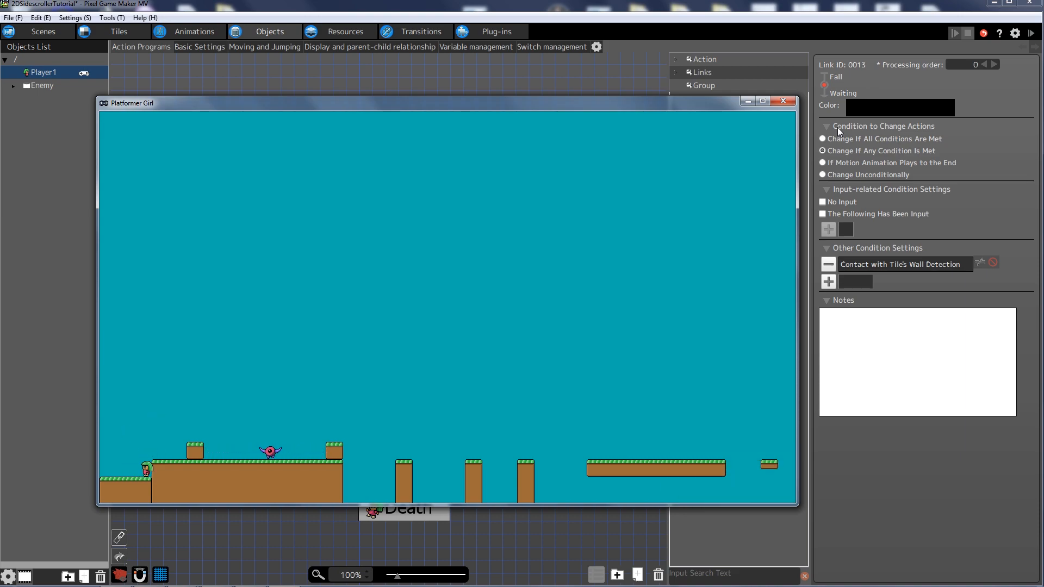
click(784, 104)
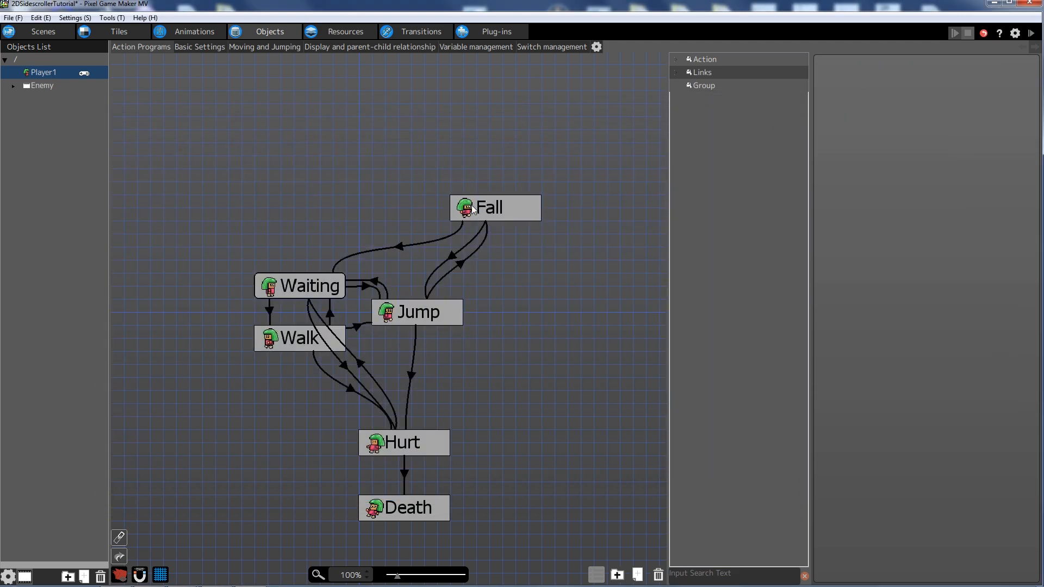
- Link Waiting to Fall, conditioned on Contact with Tile's Wall Detection
click(279, 286)
right_click(327, 291)
drag(281, 212, 500, 197)
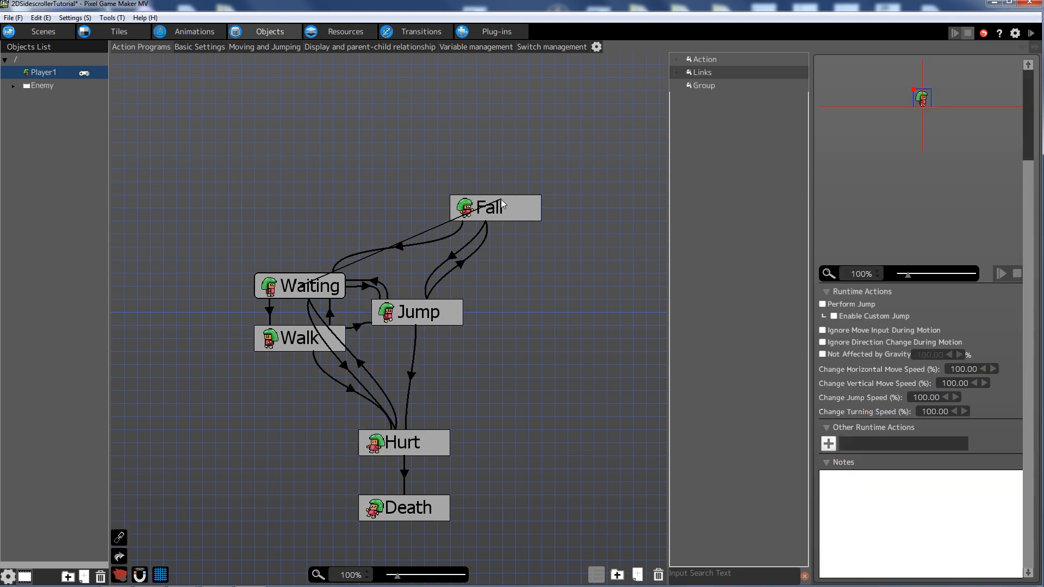
click(828, 264)
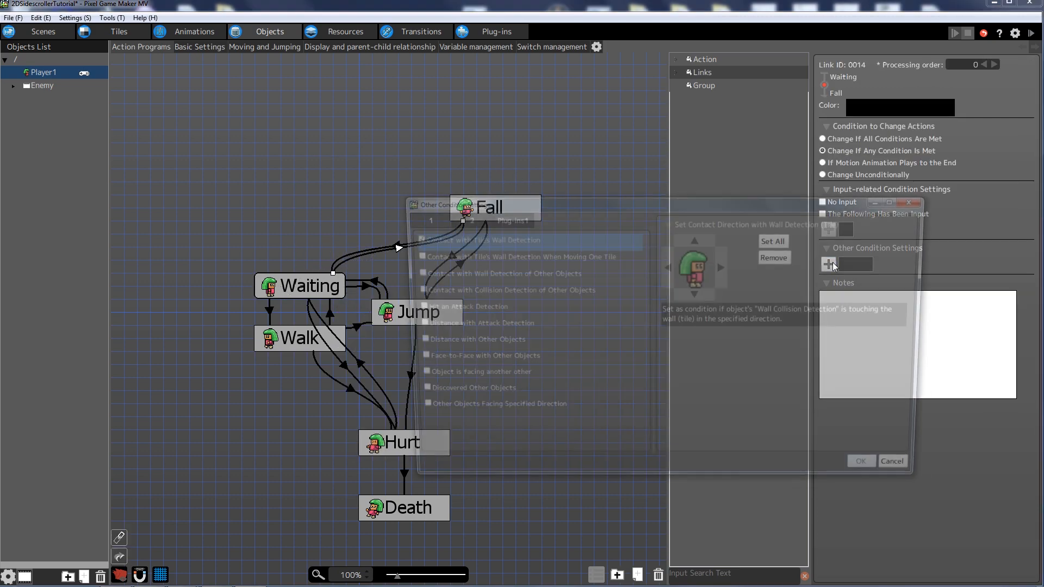
click(409, 239)
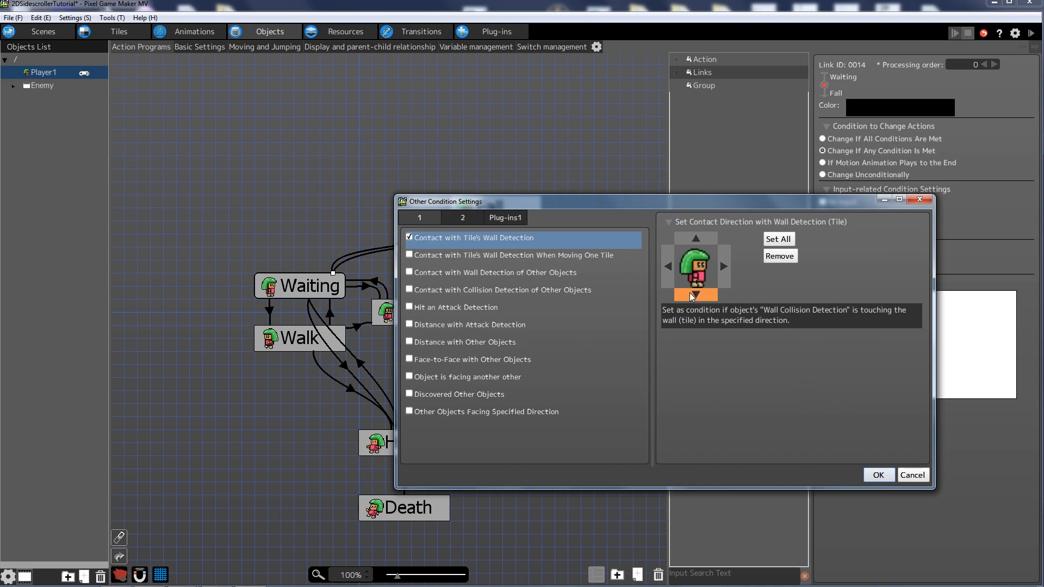
click(878, 475)
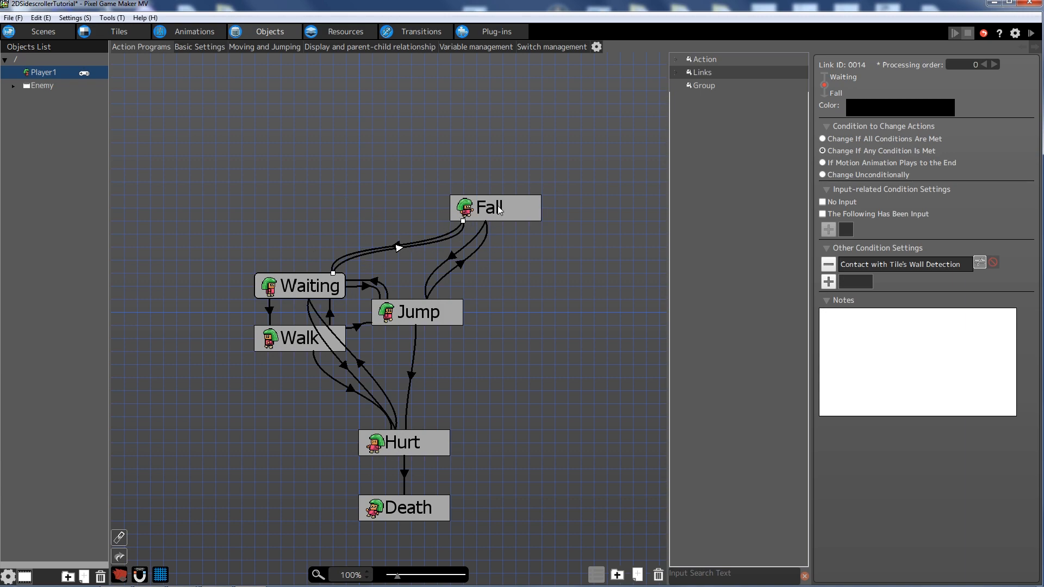
- Link Walk to Fall with the same tile-wall contact condition, then start a test play
click(288, 342)
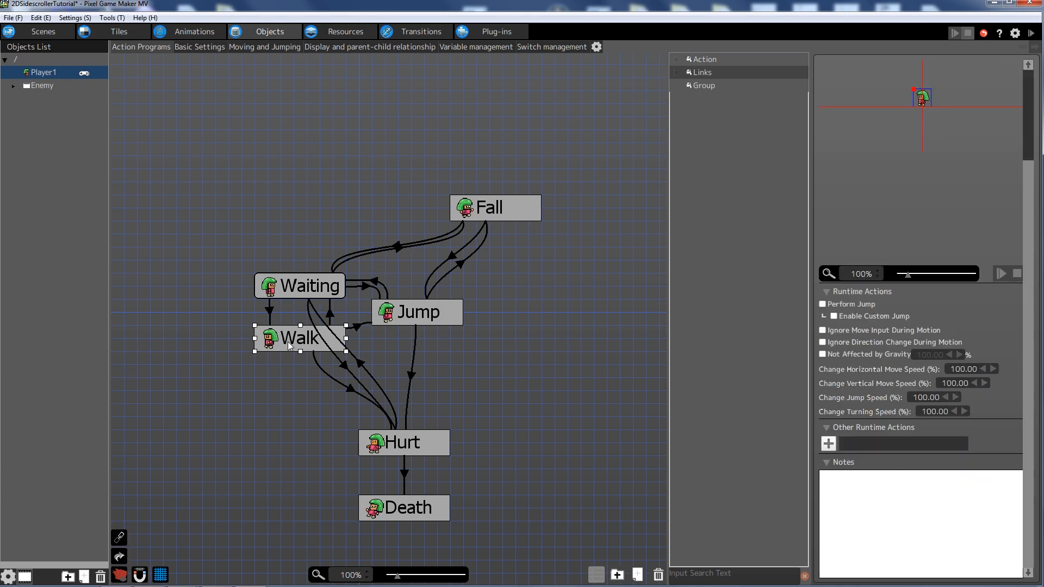
right_click(288, 342)
click(326, 361)
click(500, 208)
click(828, 265)
click(409, 237)
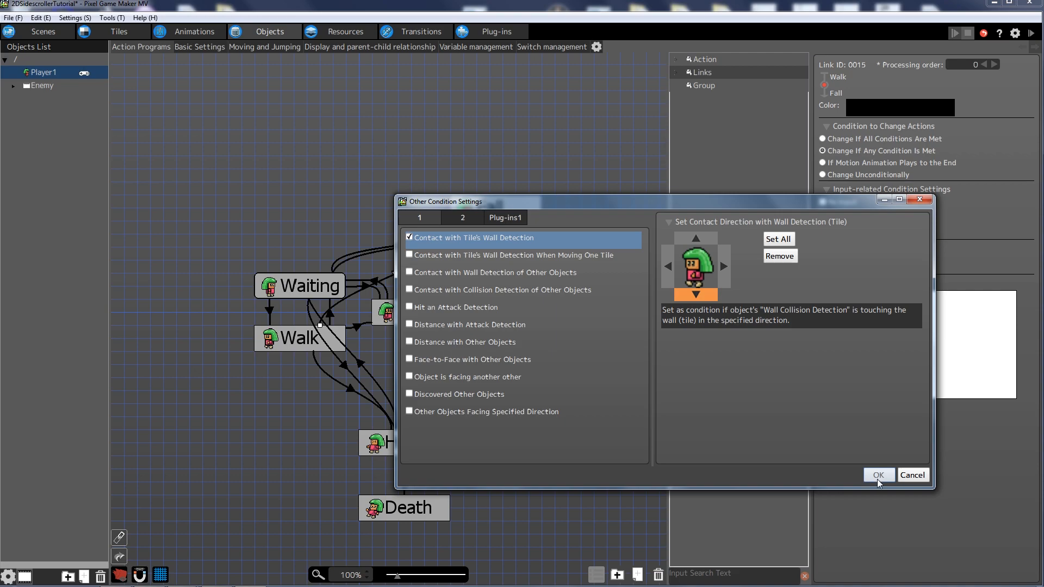
click(877, 474)
click(595, 285)
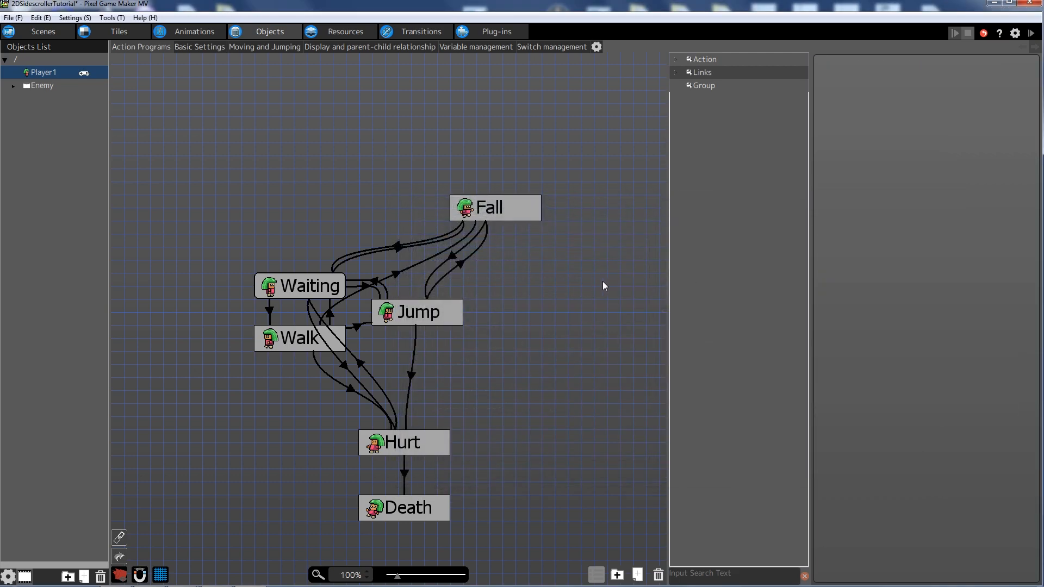
click(1031, 33)
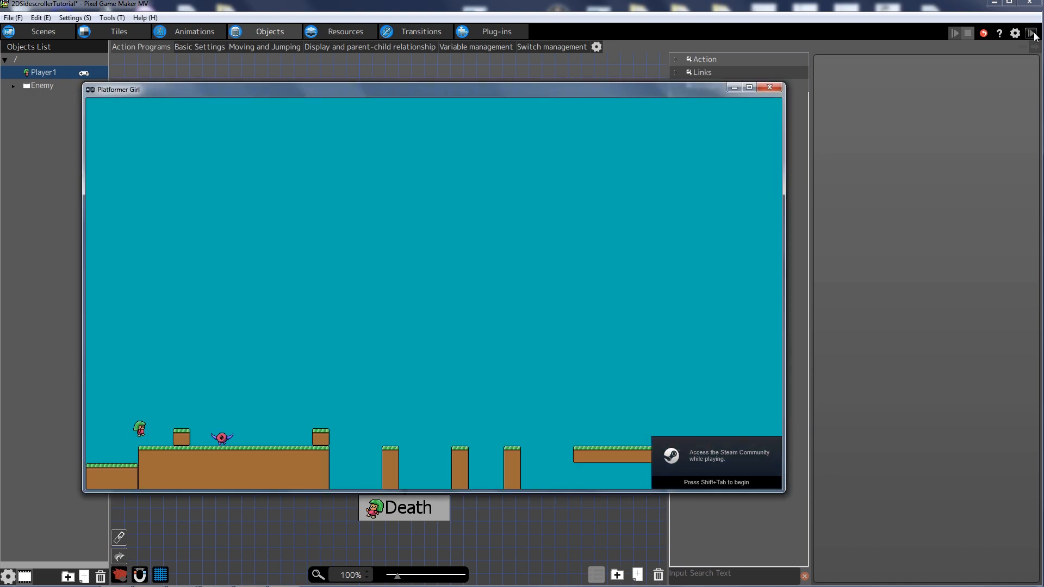
- Walk and jump the player left and right across the ledges, then close the Platformer Girl test window
key(Left)
key(Left)
key(space)
key(Right)
key(Left)
key(space)
key(Right)
key(Left)
key(space)
key(Right)
key(Left)
key(space)
key(Right)
key(Left)
key(Left)
key(space)
key(Right)
key(Left)
key(Left)
key(space)
key(Right)
key(Left)
key(space)
key(space)
key(Right)
key(Left)
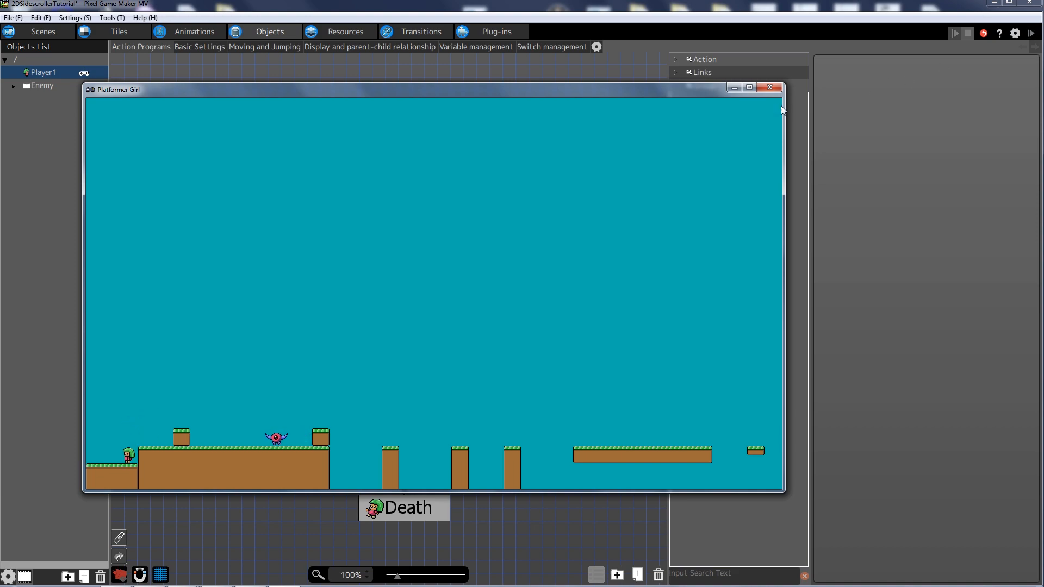
click(772, 87)
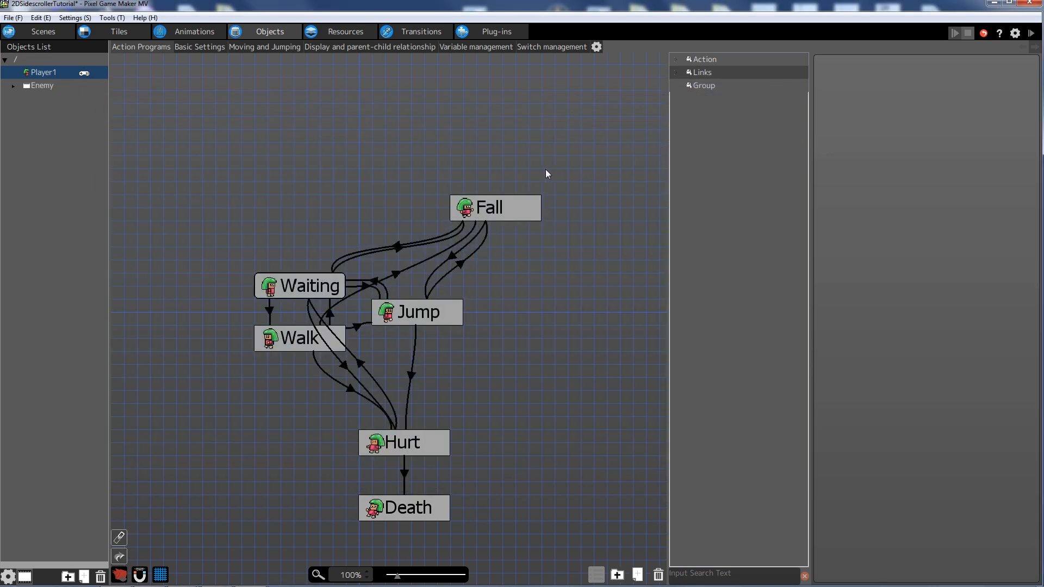
- Create action node Actions001 on empty canvas above and left of Waiting
middle_drag(403, 193, 396, 158)
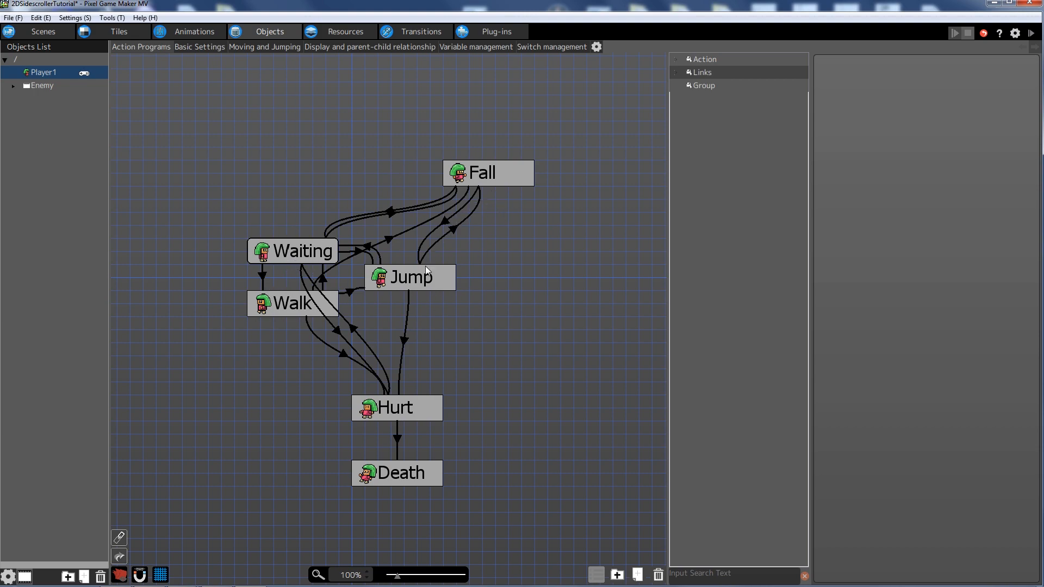
middle_drag(488, 282, 485, 329)
middle_drag(279, 214, 283, 176)
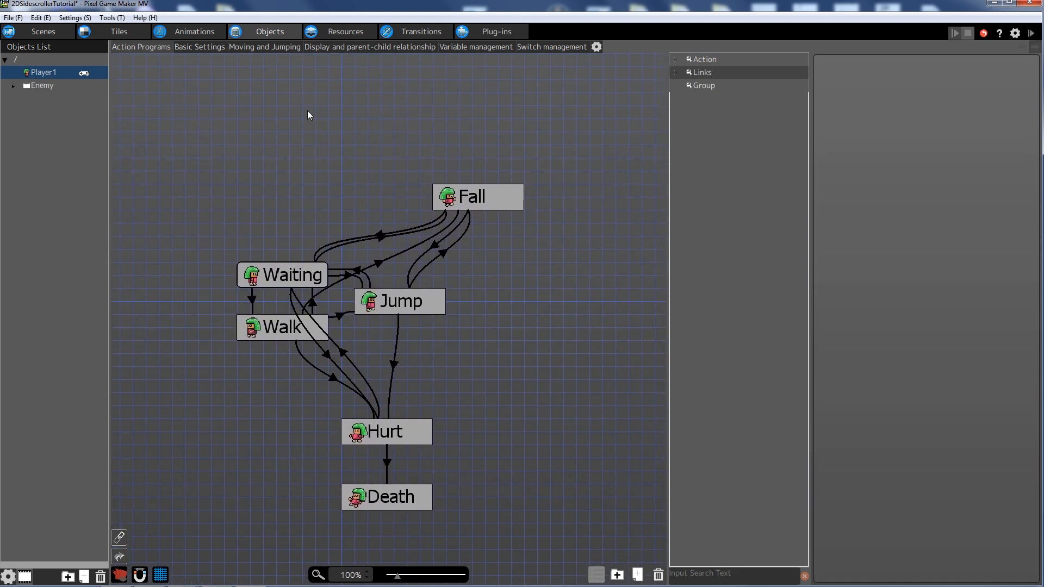
middle_drag(307, 115, 326, 127)
right_click(237, 143)
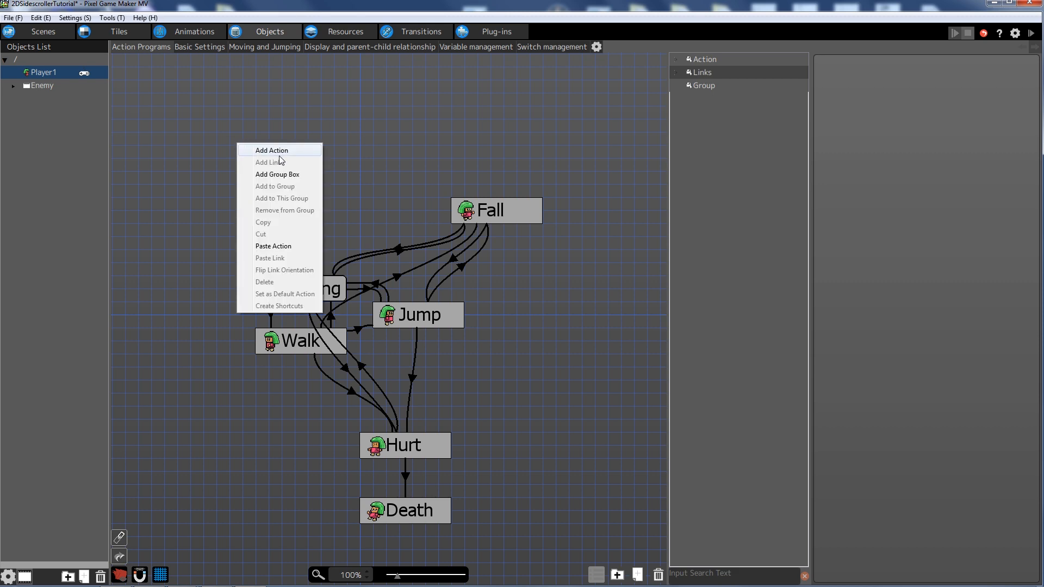
click(272, 151)
drag(308, 165, 300, 194)
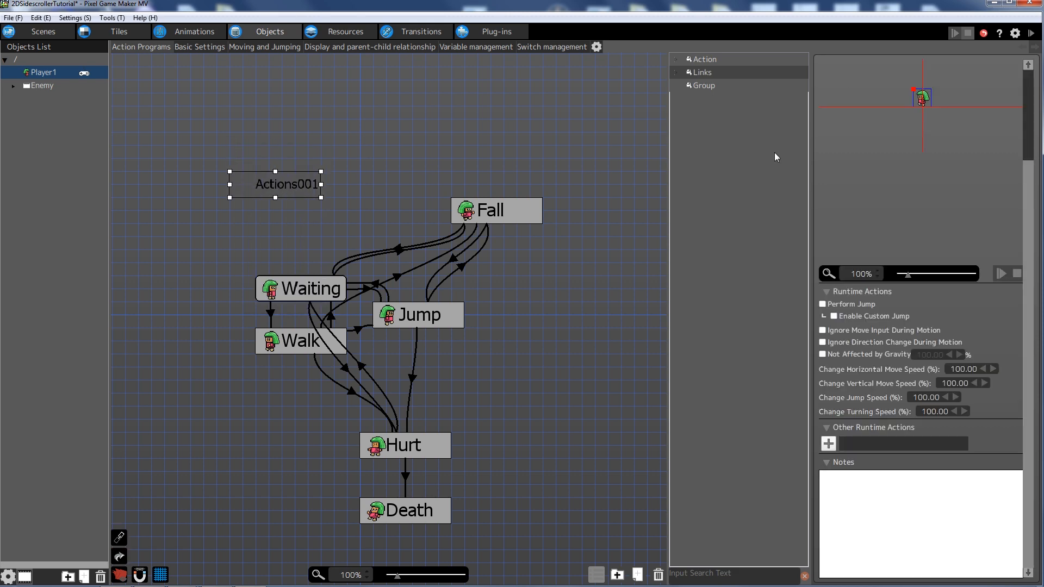
click(1028, 149)
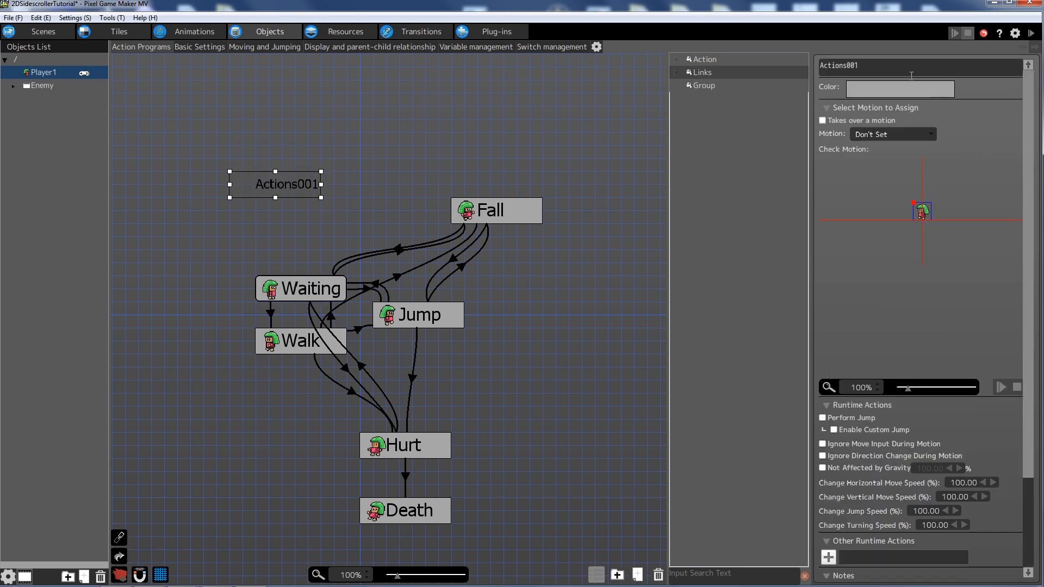
- Rename the action to Offscreen and assign it the Death motion
drag(894, 66, 656, 59)
text(Offscreen)
key(Return)
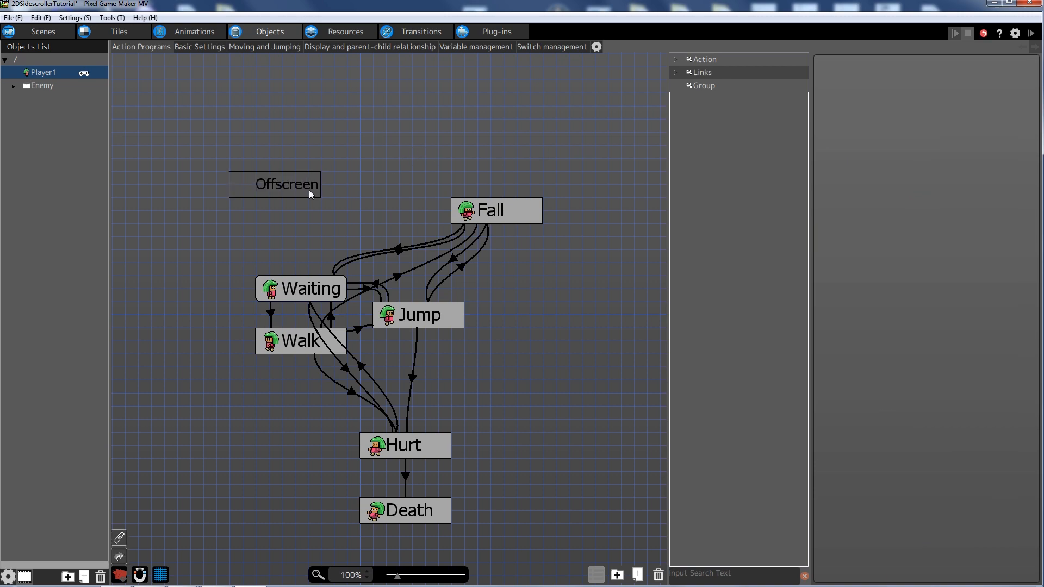
click(924, 135)
click(898, 208)
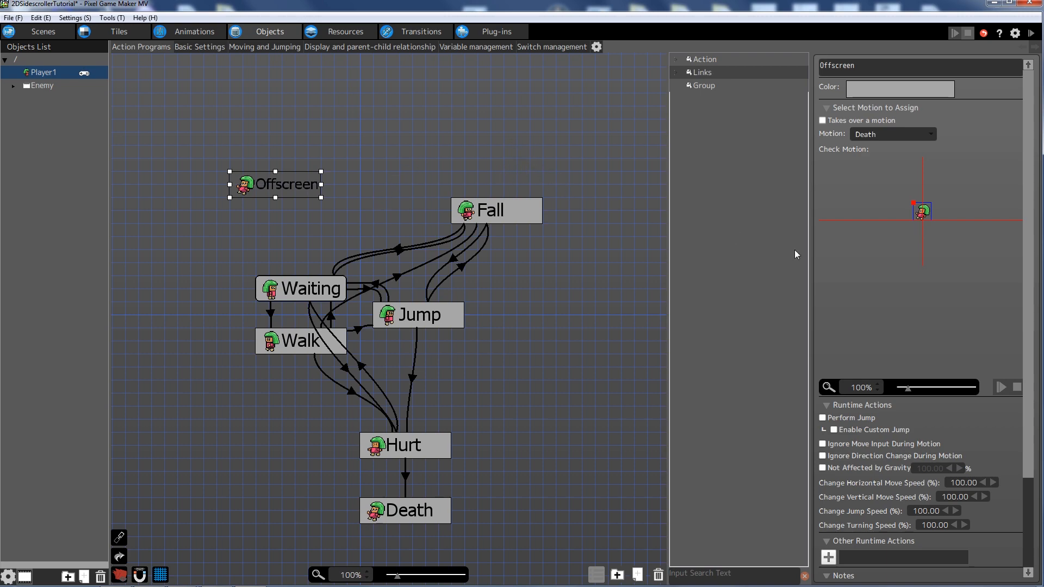
- Enable Ignore Move Input and Ignore Direction Change During Motion for Offscreen
scroll(946, 390, down, 3)
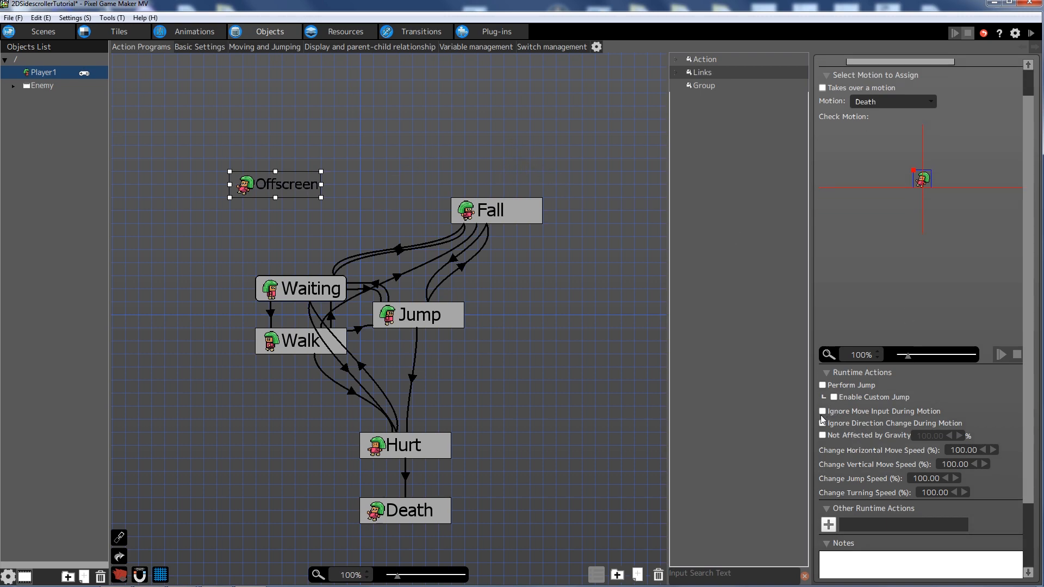
click(823, 411)
click(823, 423)
scroll(871, 306, up, 3)
scroll(871, 303, down, 5)
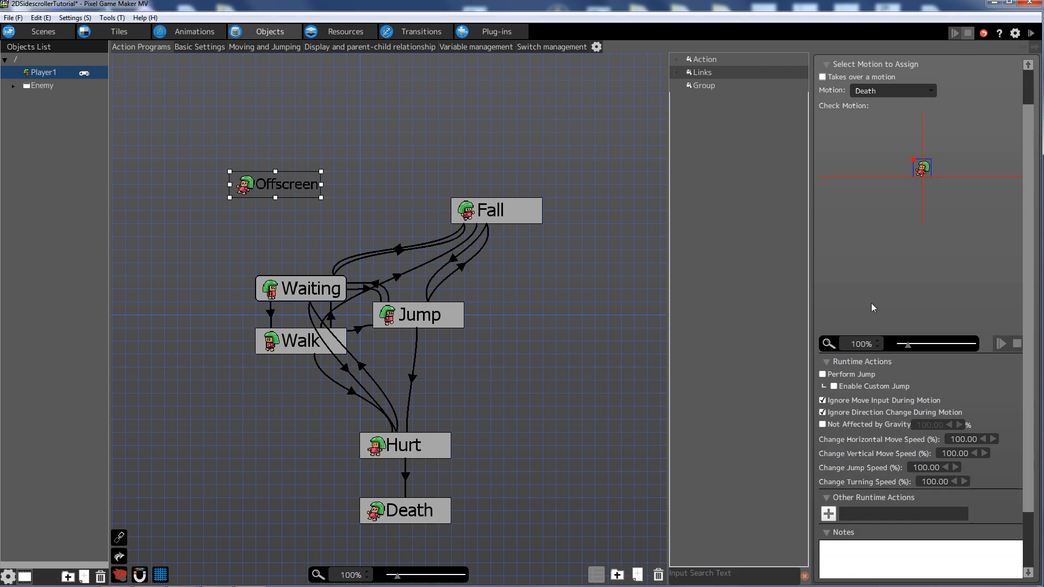
click(829, 471)
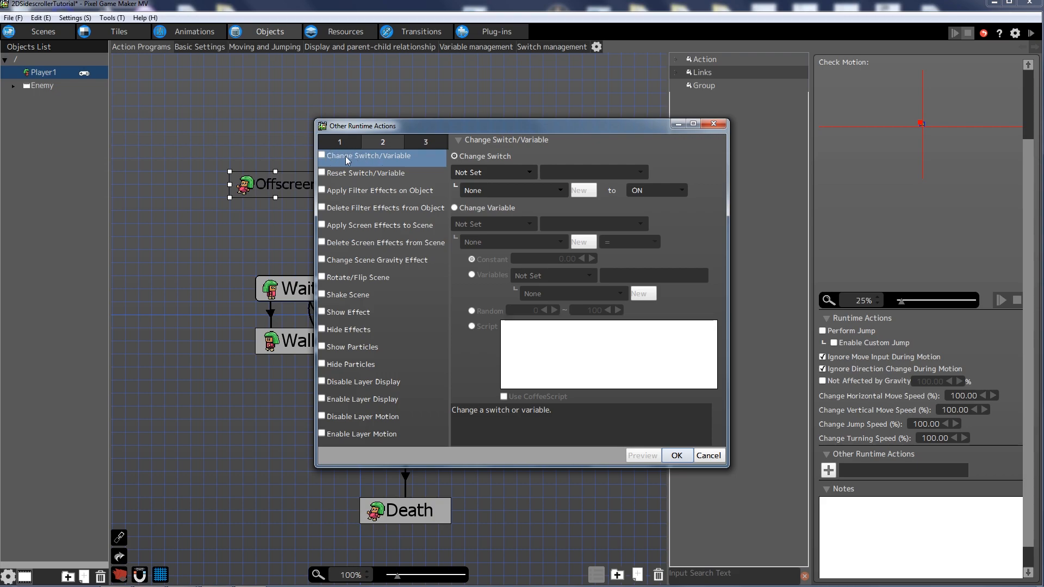
- Enable the Change Switch/Variable runtime action with Object Self as owner
click(322, 156)
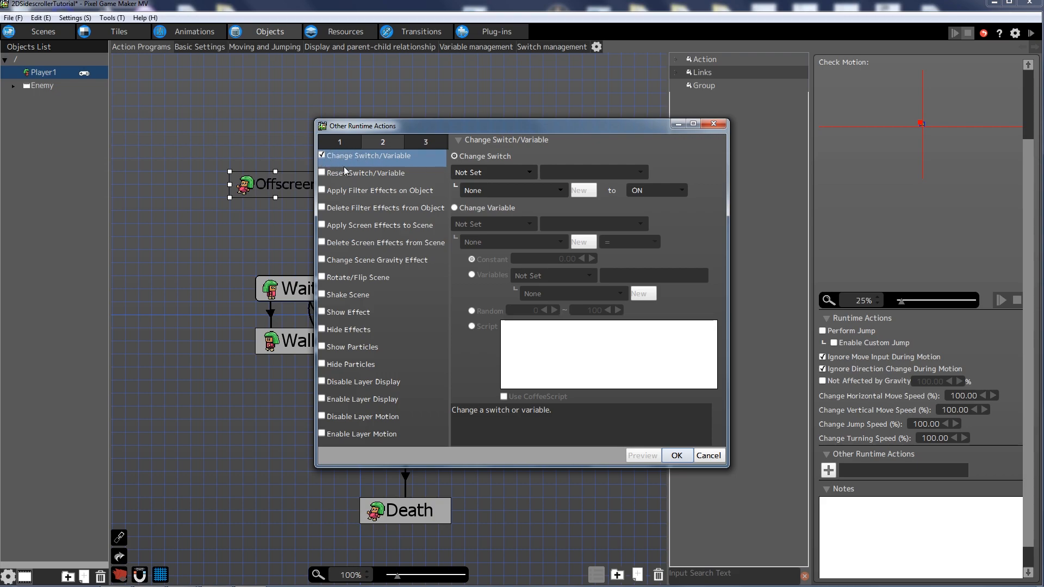
click(498, 172)
click(517, 199)
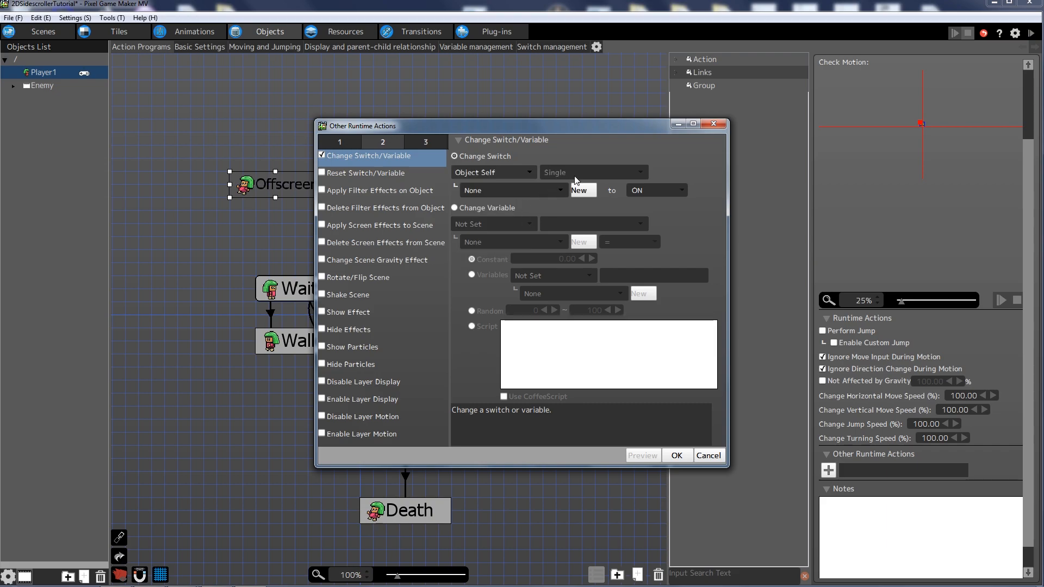
click(539, 190)
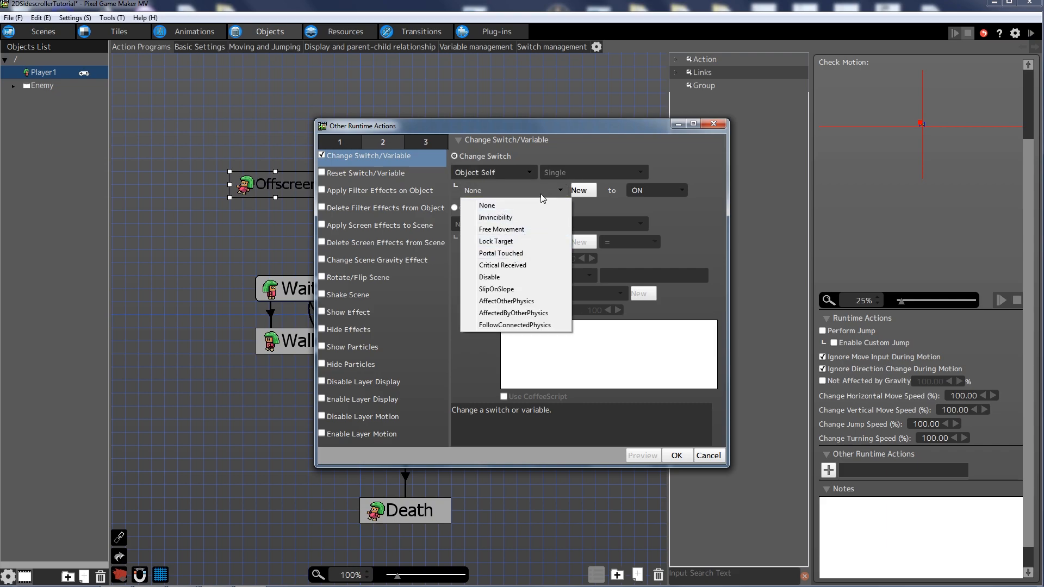
click(501, 172)
click(473, 171)
- Switch to Change Variable, setting the object's own HP to constant 0, and confirm
click(455, 208)
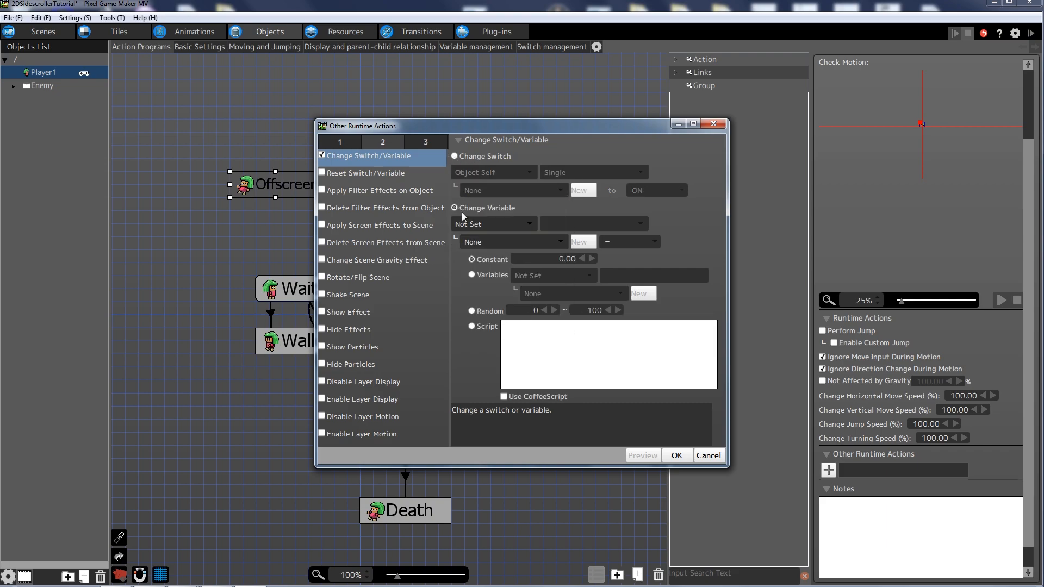
click(491, 224)
click(492, 250)
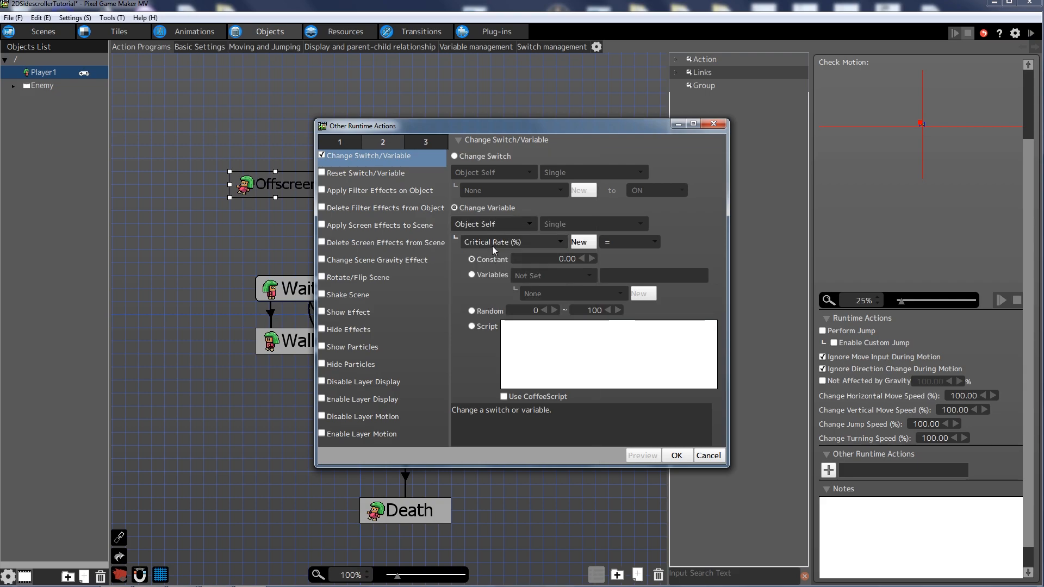
click(491, 246)
click(511, 185)
click(561, 259)
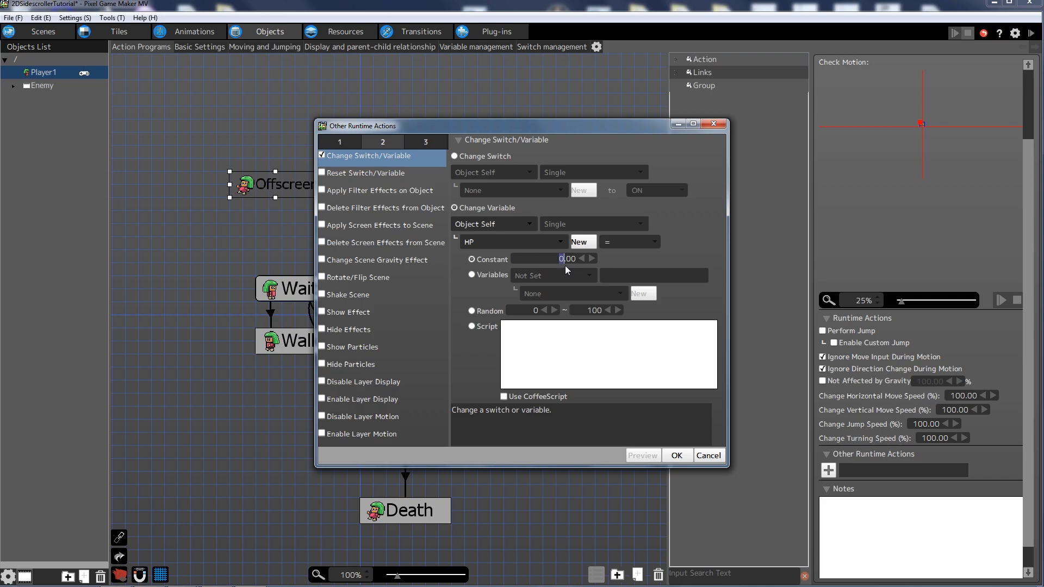
click(676, 455)
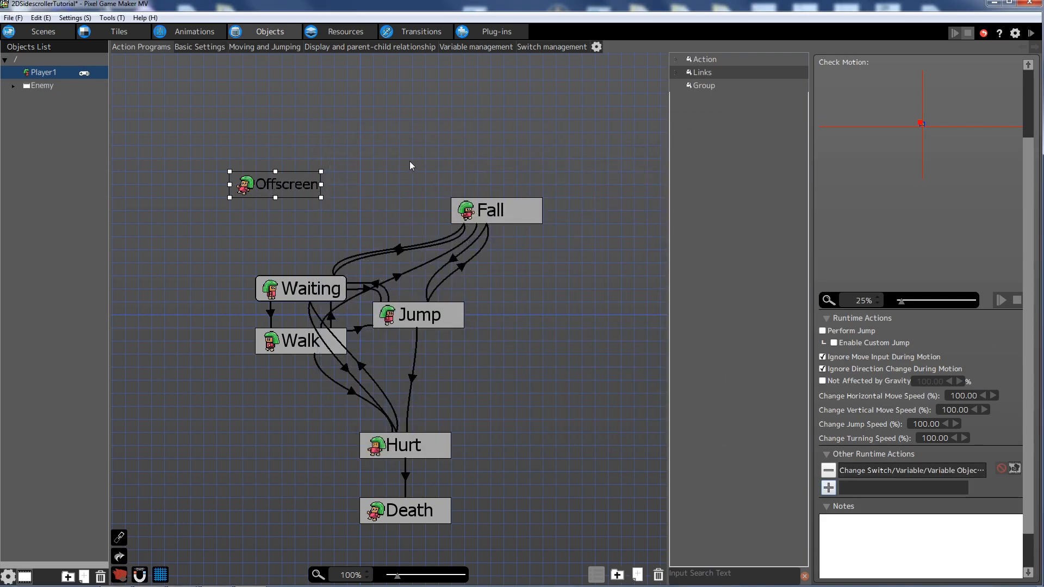
click(408, 143)
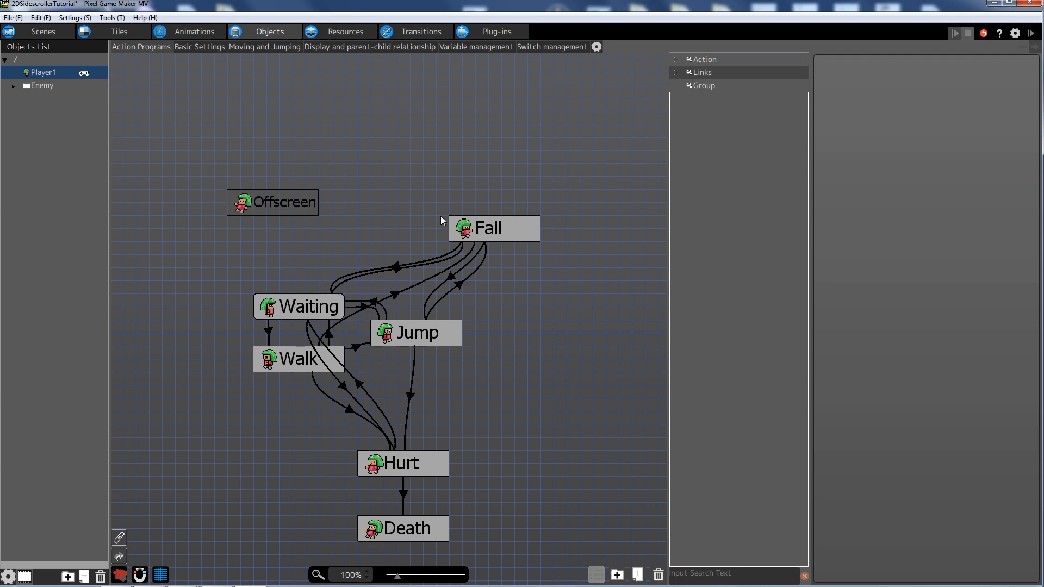
- Add a new link from Waiting to the Offscreen action
click(304, 308)
right_click(306, 307)
click(344, 325)
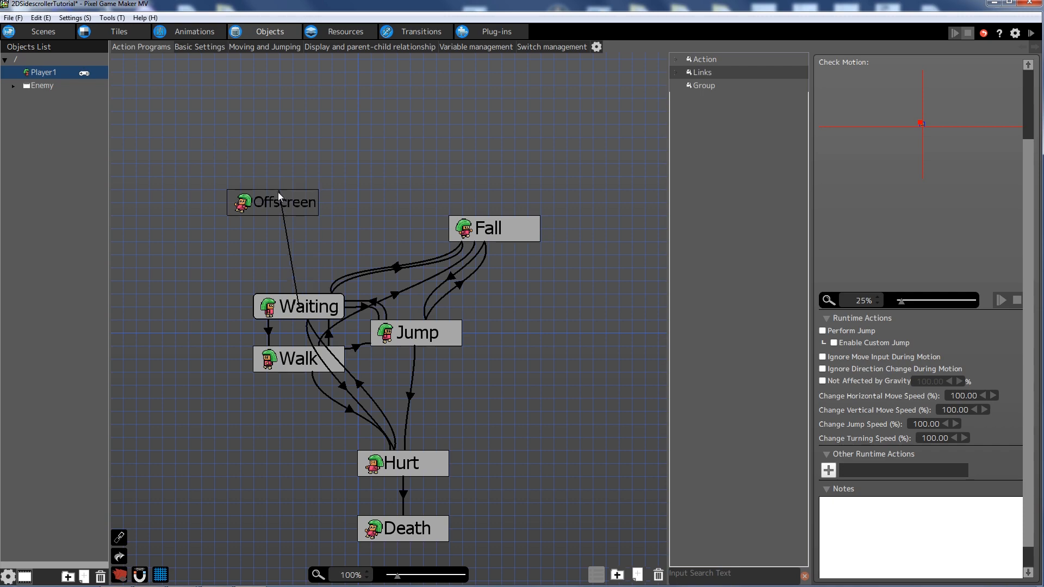
click(279, 197)
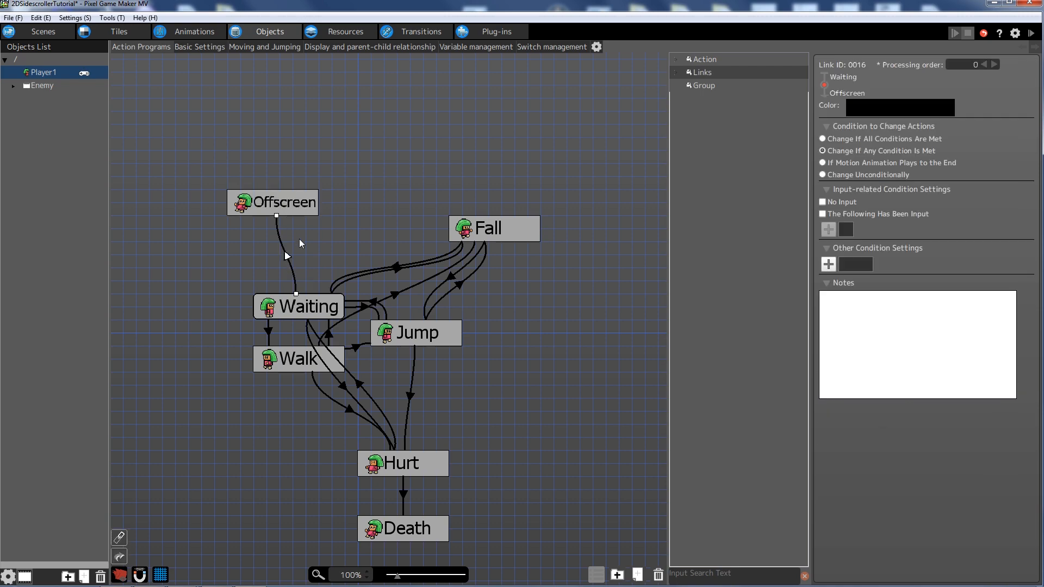
- Set the link's condition to Going Off Camera with a set distance of 16
click(828, 265)
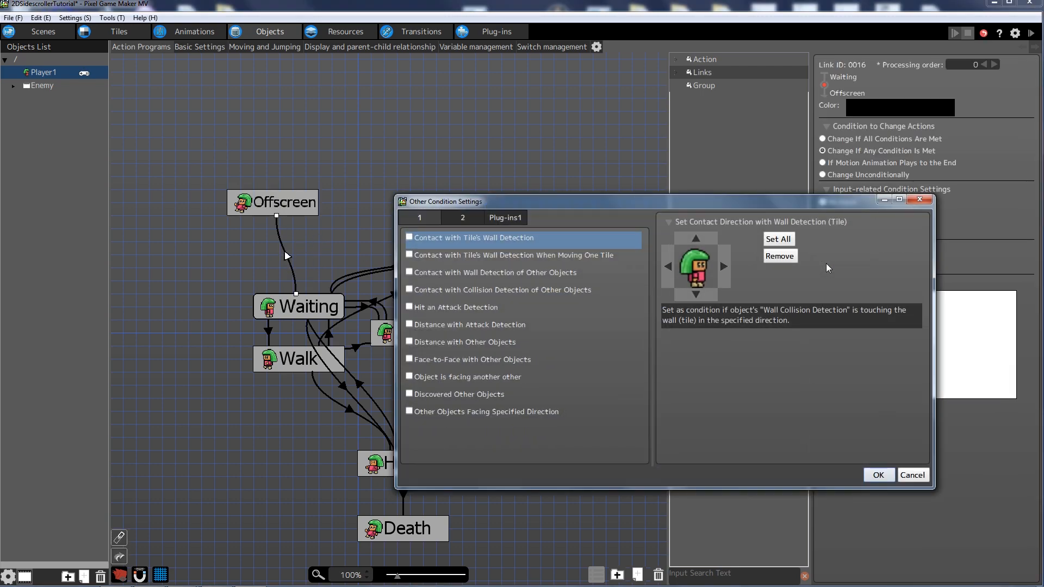
click(472, 223)
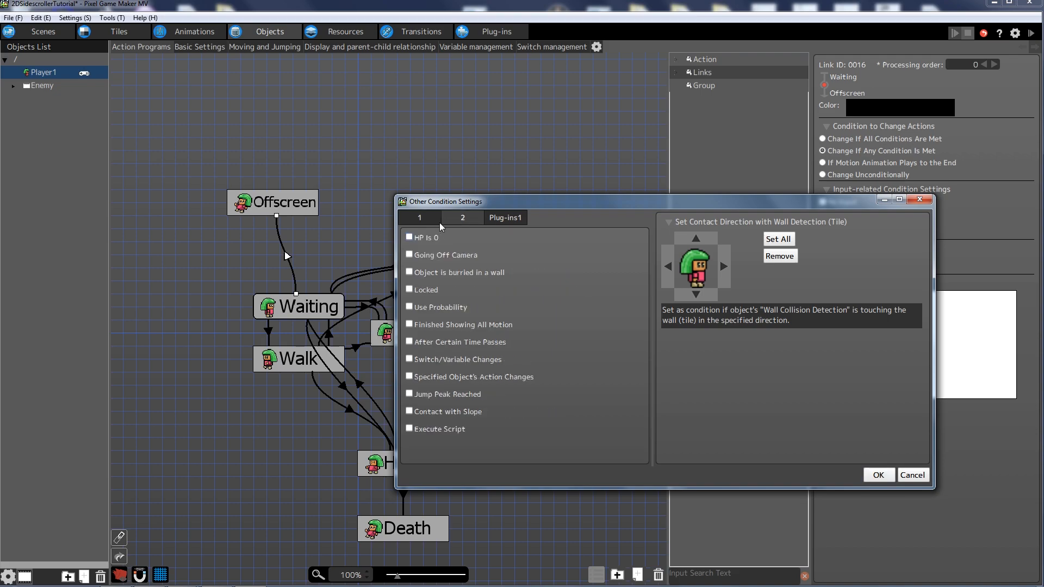
click(410, 255)
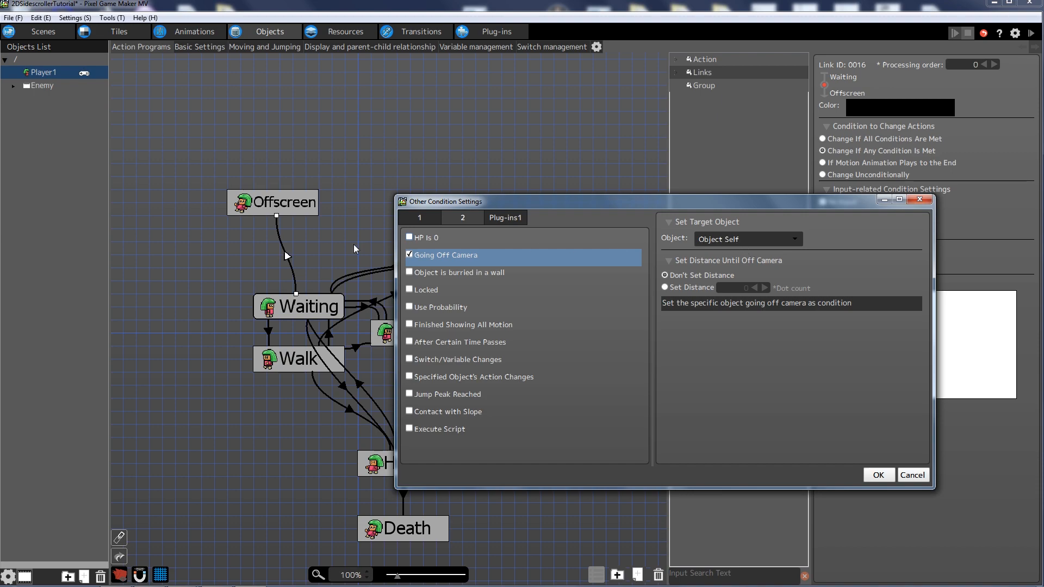
click(665, 287)
text(16)
click(879, 475)
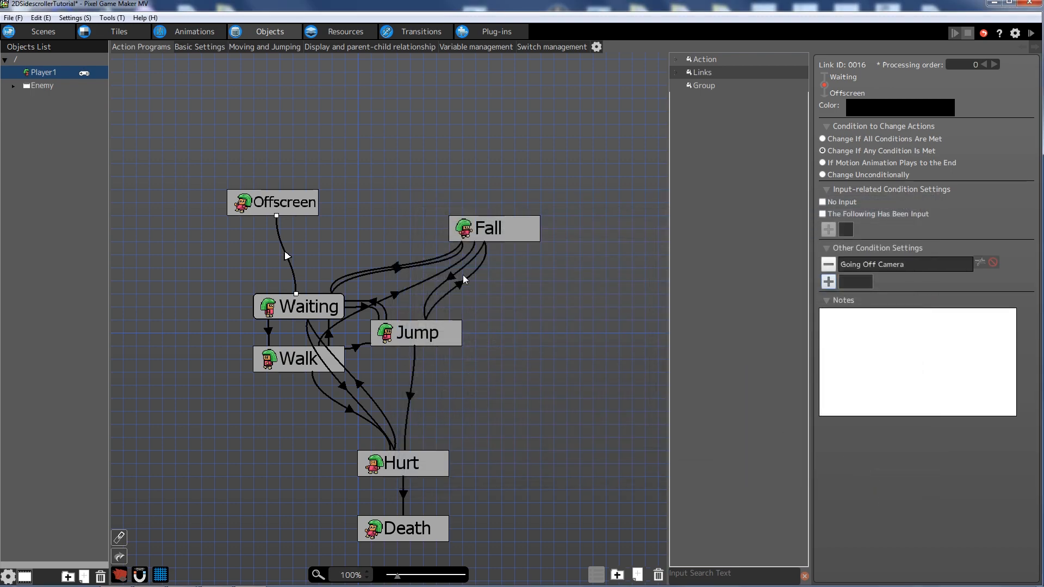
click(387, 214)
click(295, 202)
- Link Walk to Offscreen, triggered by Going Off Camera with set distance 16
click(401, 194)
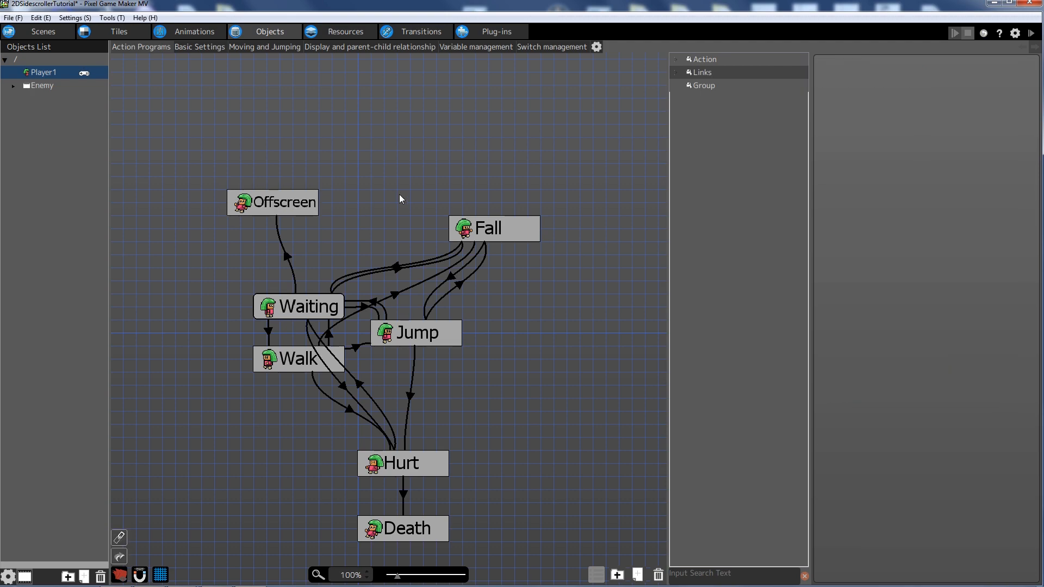
right_click(294, 361)
click(333, 387)
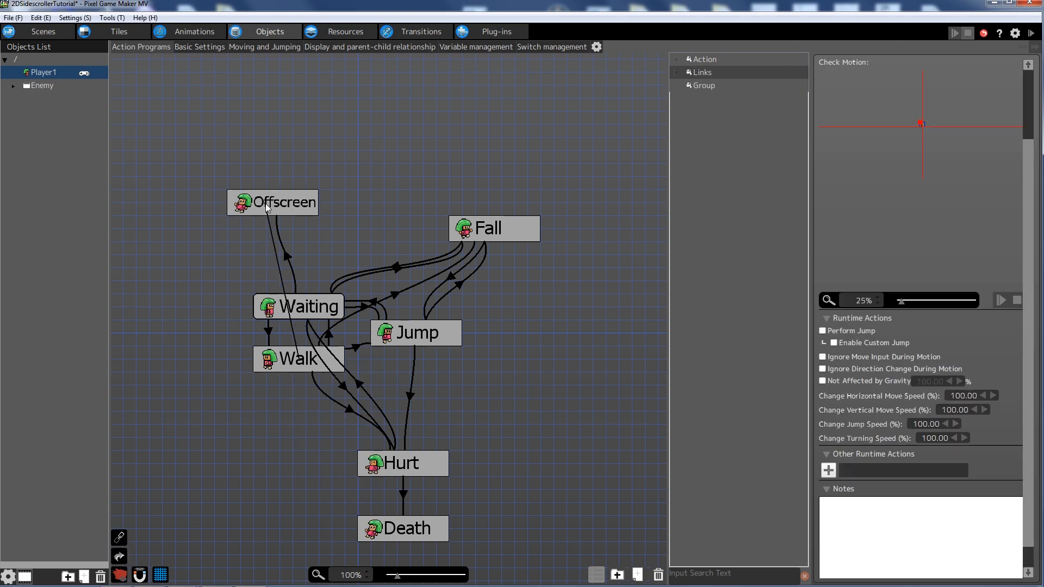
click(272, 208)
click(829, 265)
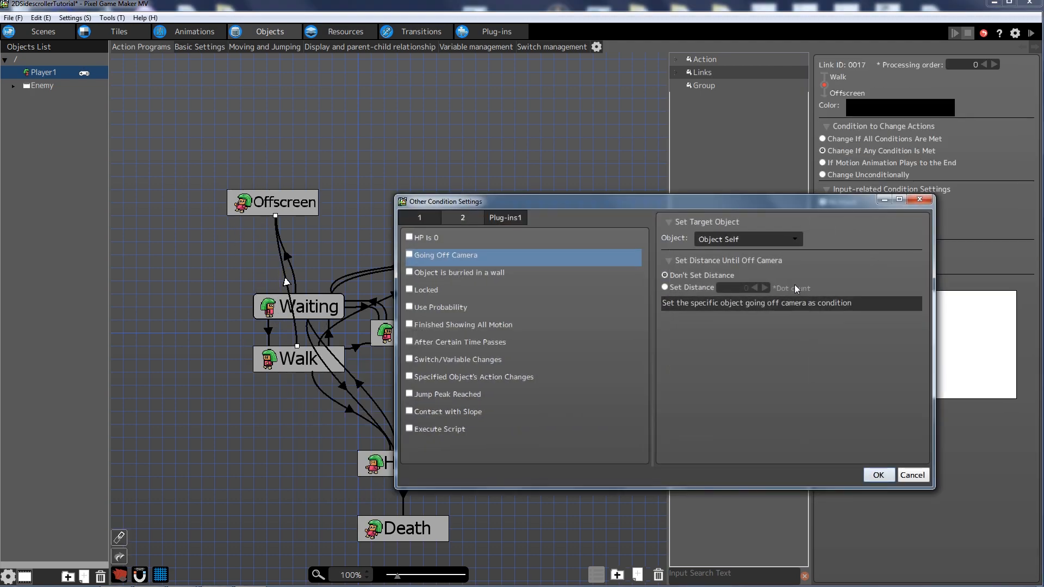
click(722, 241)
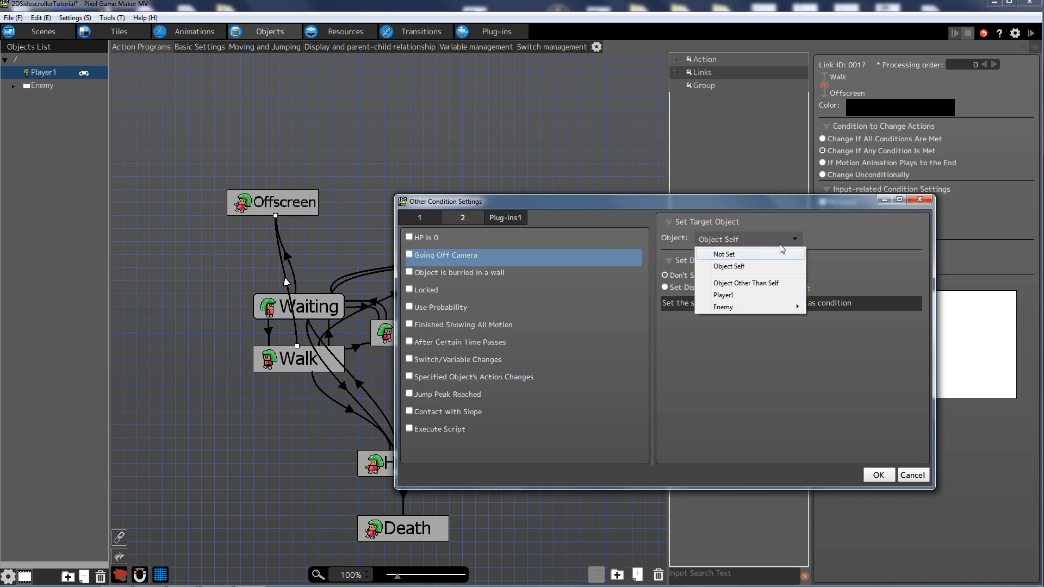
click(772, 266)
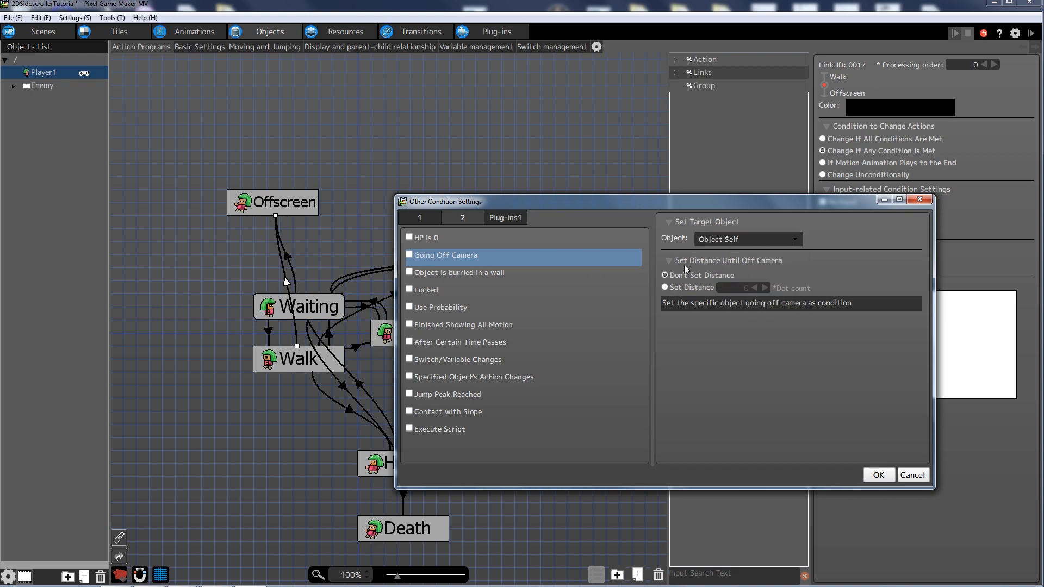
click(409, 254)
click(674, 288)
double_click(739, 289)
text(16)
click(878, 474)
- Link Fall to Offscreen with the same Going Off Camera distance condition
click(489, 228)
right_click(492, 228)
click(524, 247)
click(290, 210)
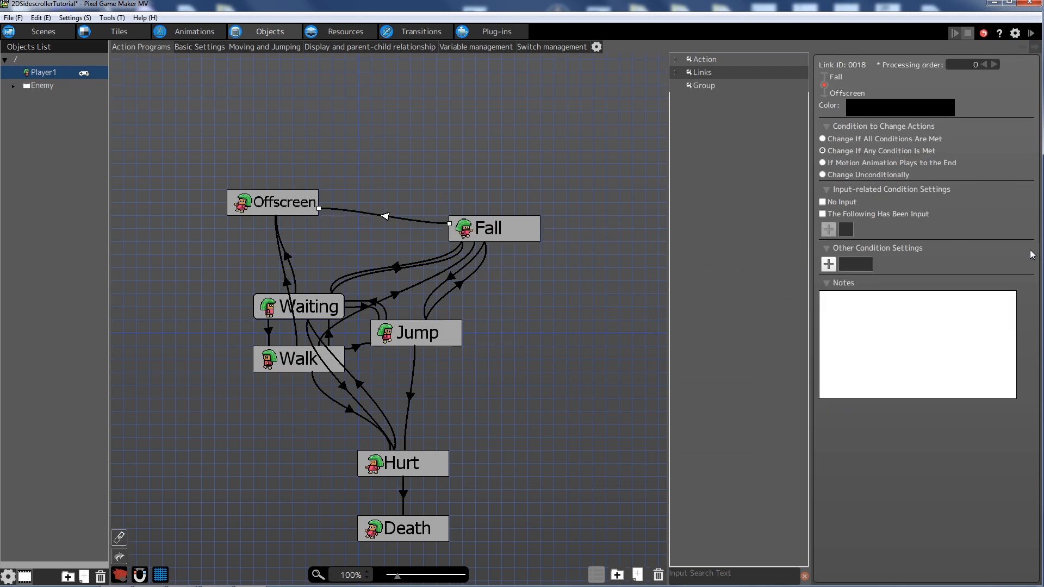
click(828, 265)
click(680, 287)
click(740, 287)
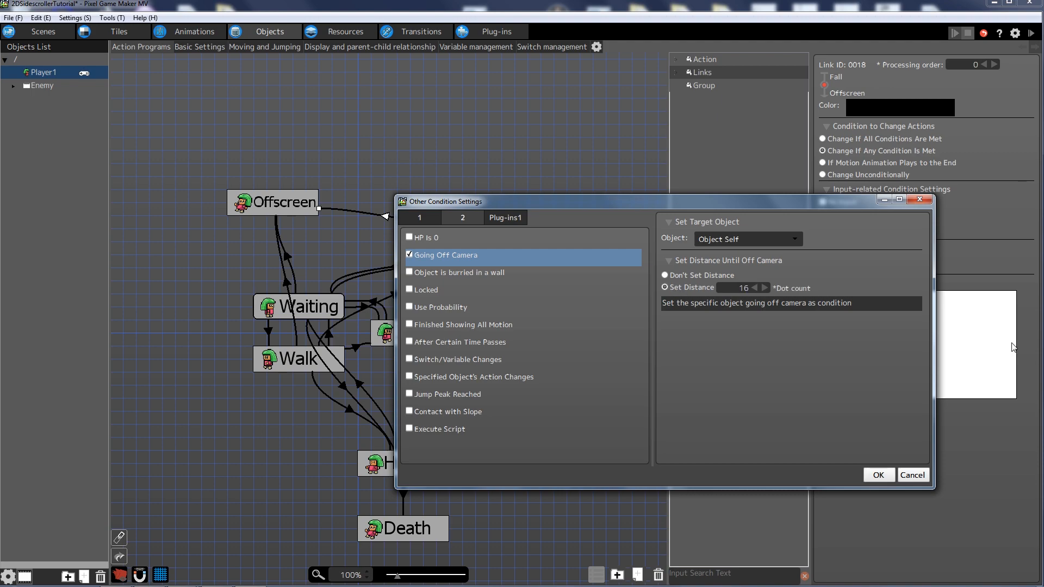
click(878, 475)
- Link Jump to Offscreen, triggered by Going Off Camera with set distance 16
click(407, 185)
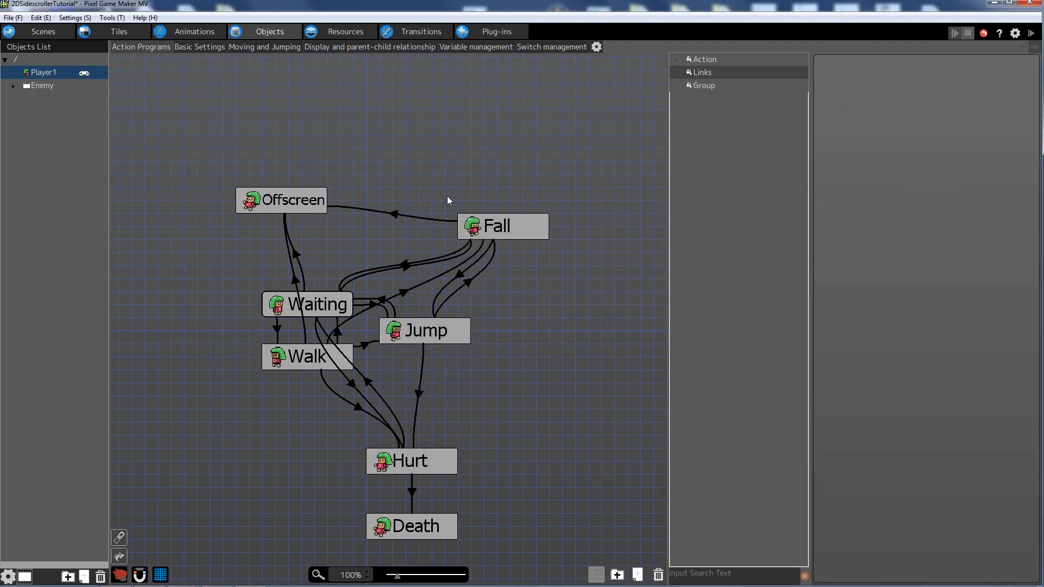
right_click(481, 329)
click(509, 347)
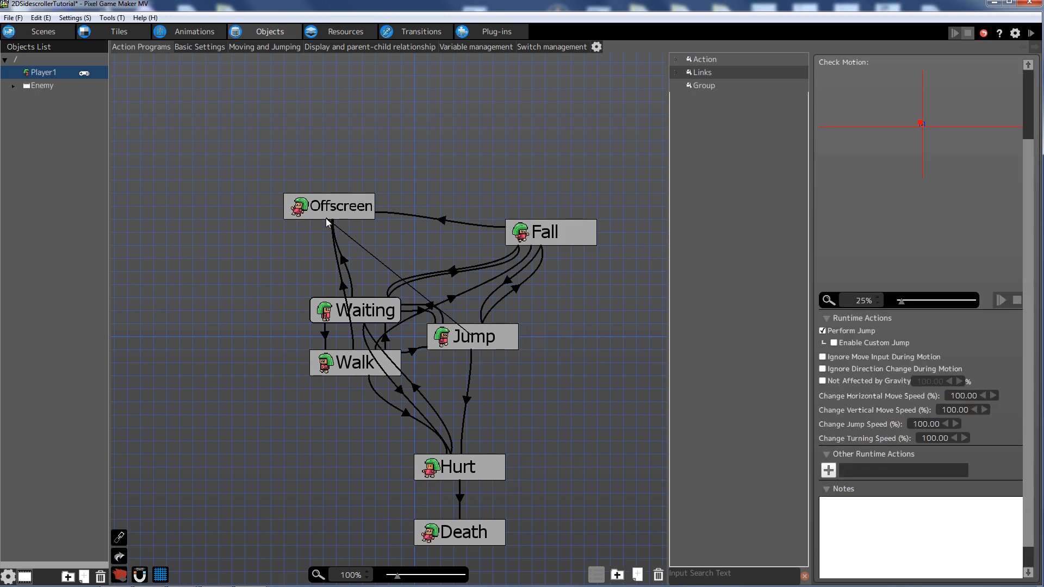
click(329, 211)
click(829, 265)
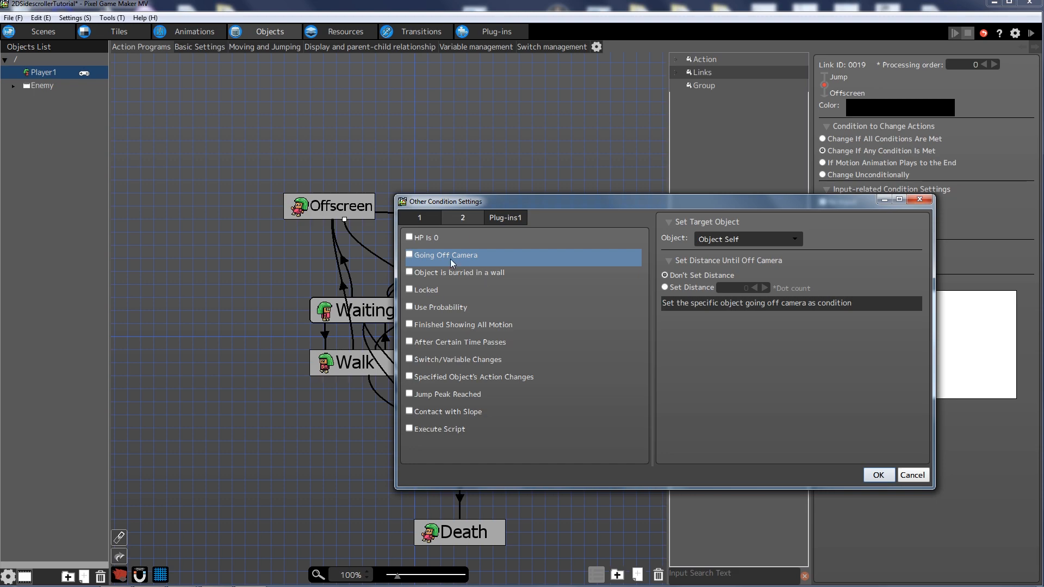
click(689, 287)
text(16)
click(876, 474)
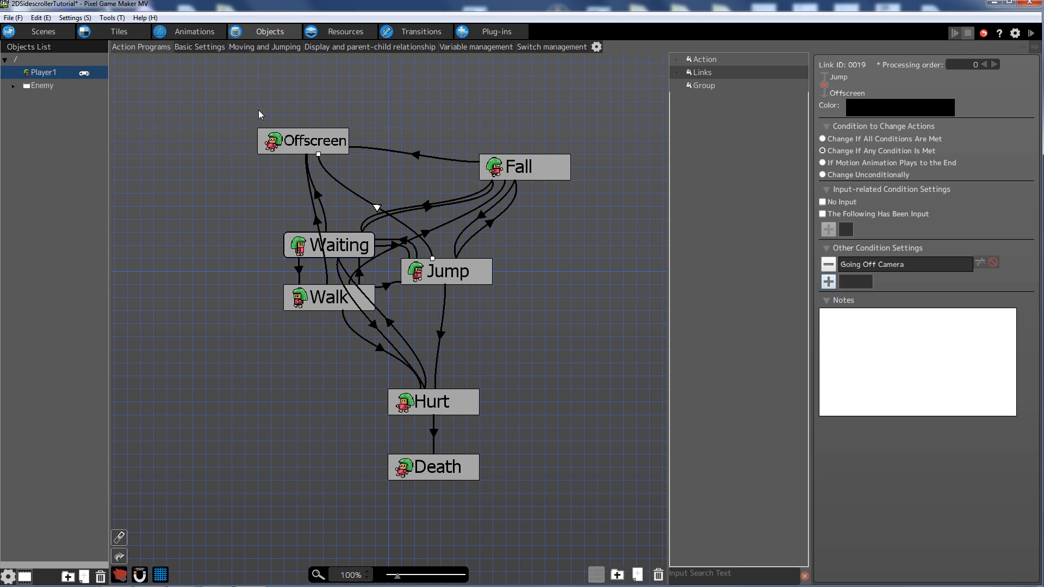
- Recentre the action graph and bring up the Objects list's context menu
click(408, 155)
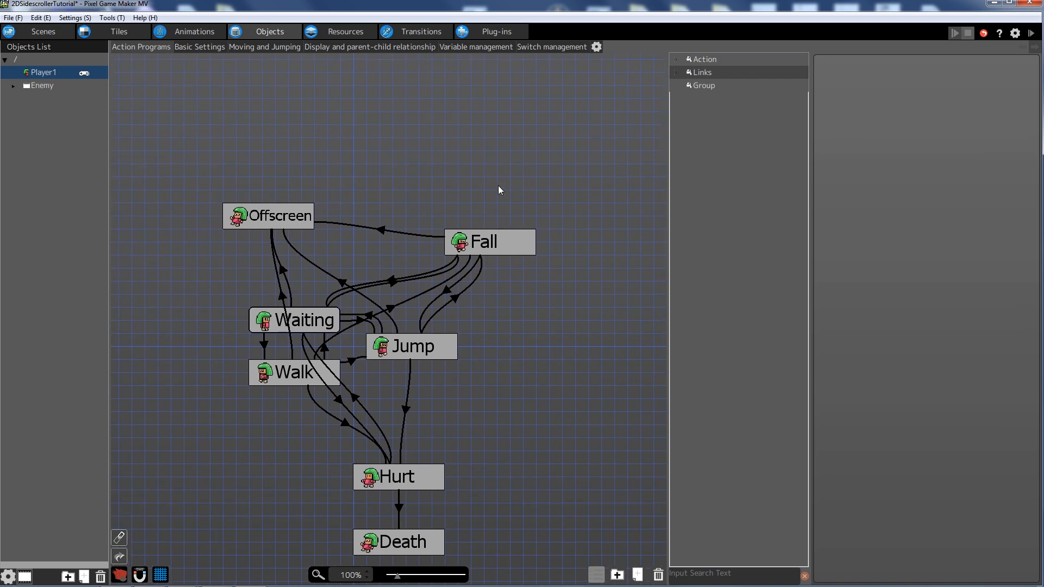
drag(437, 153, 454, 94)
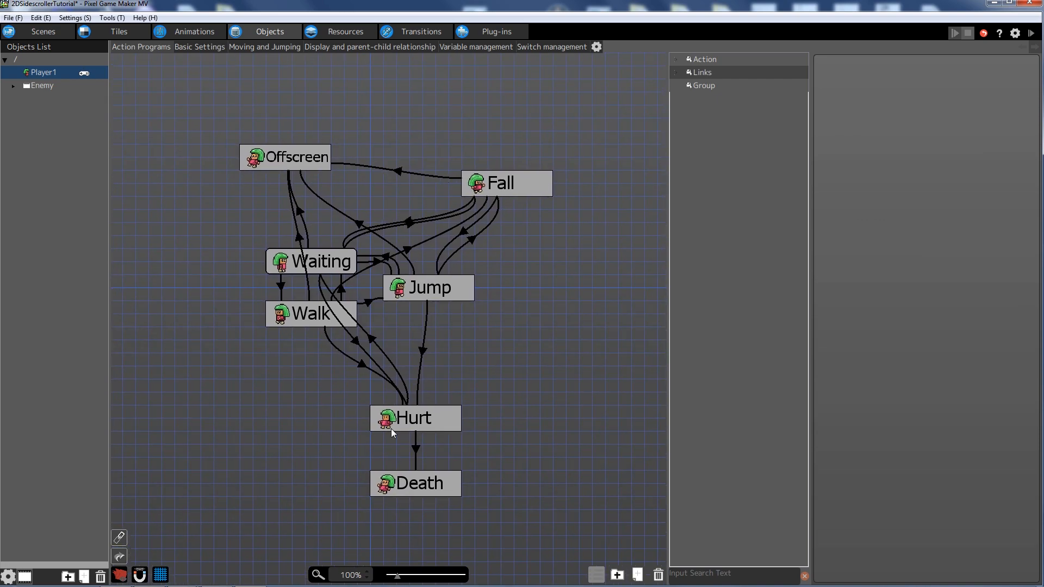
mouse_move(389, 134)
mouse_down()
mouse_move(382, 170)
mouse_move(387, 134)
mouse_up()
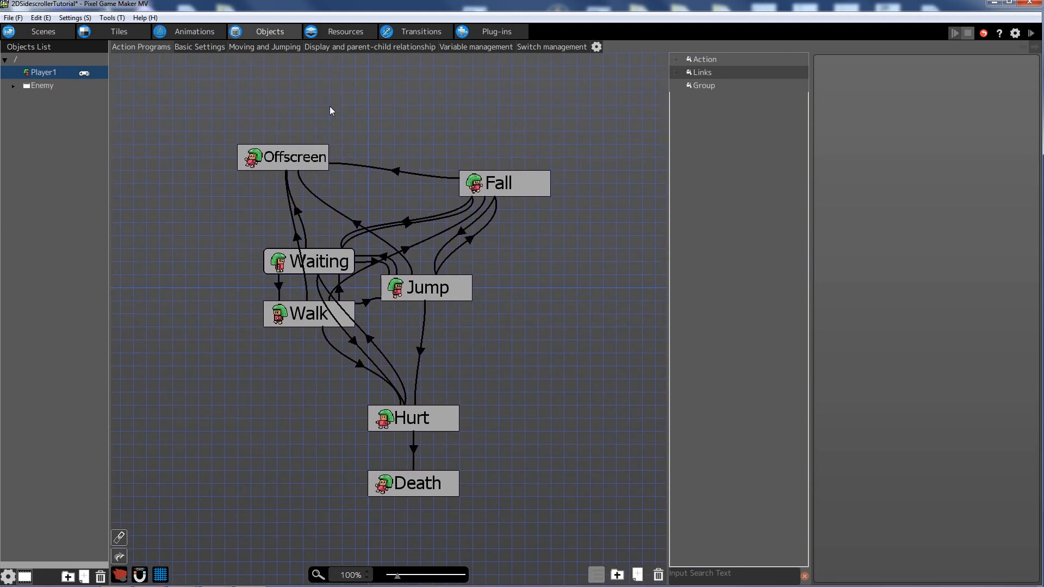
right_click(37, 117)
- Add a new folder to the objects list and name it Player
click(65, 127)
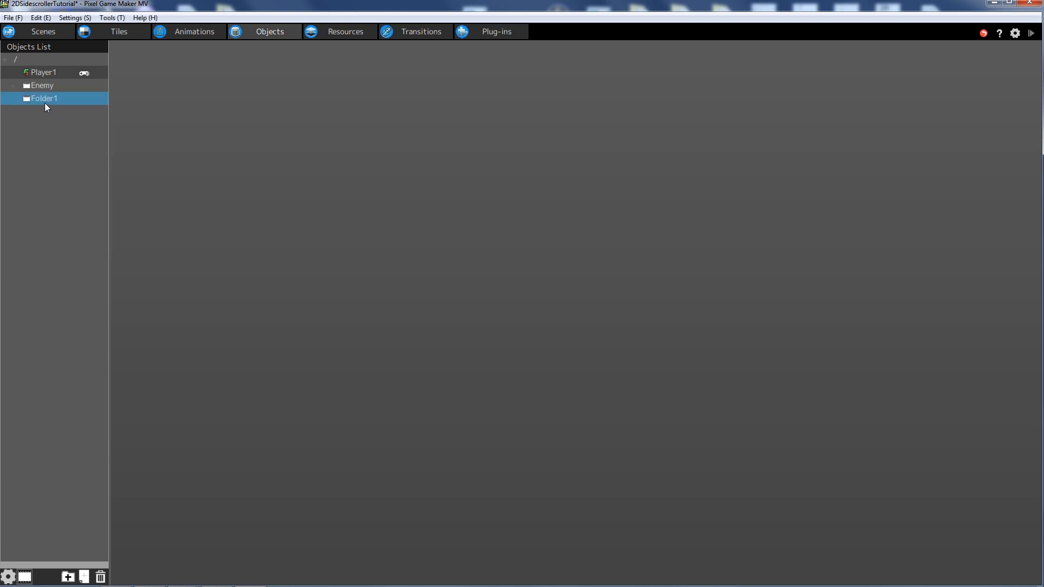
right_click(59, 100)
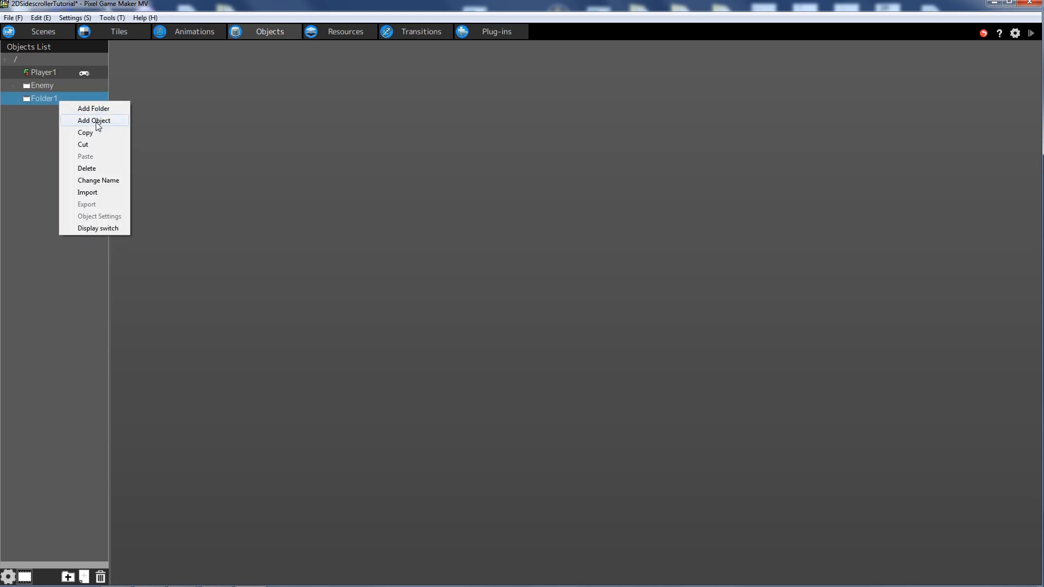
click(99, 181)
text(Playre)
key(BackSpace)
key(BackSpace)
text(er)
key(Return)
- Move Player1 into the Player folder and expand the folder
mouse_move(42, 70)
mouse_down()
mouse_move(34, 109)
mouse_move(41, 58)
mouse_up()
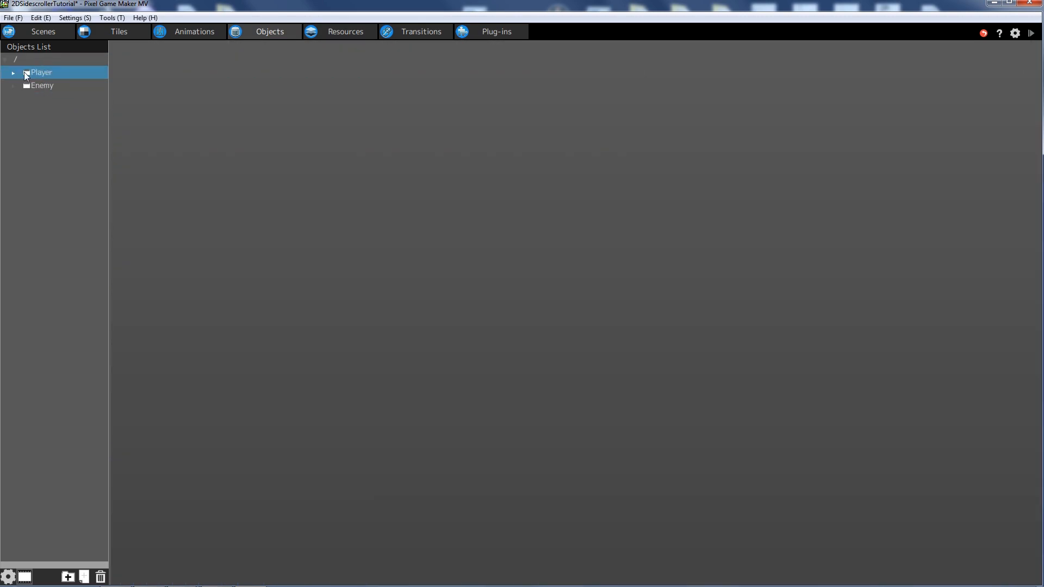
click(35, 107)
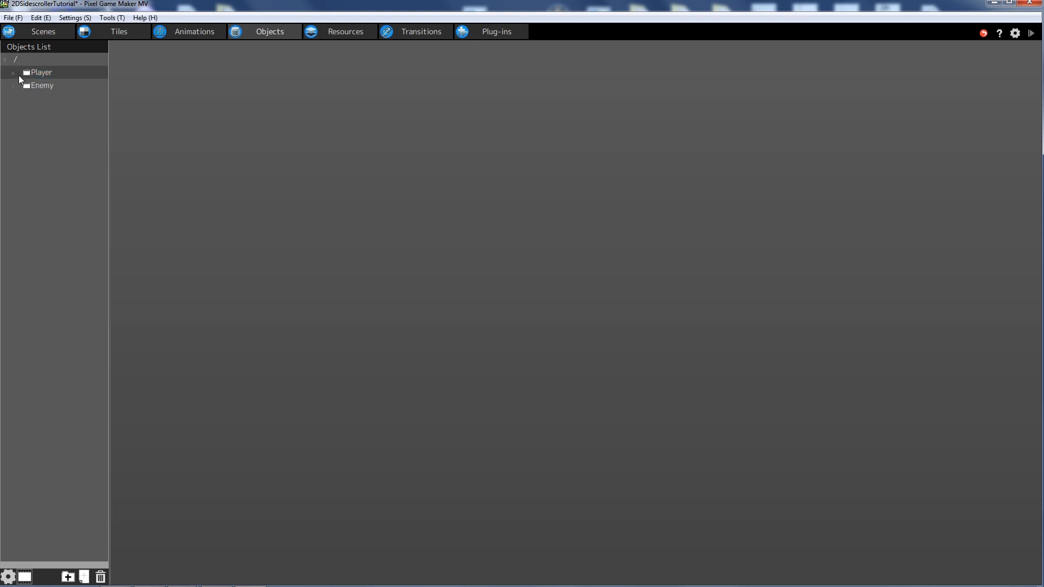
click(15, 73)
click(32, 109)
click(42, 72)
right_click(38, 70)
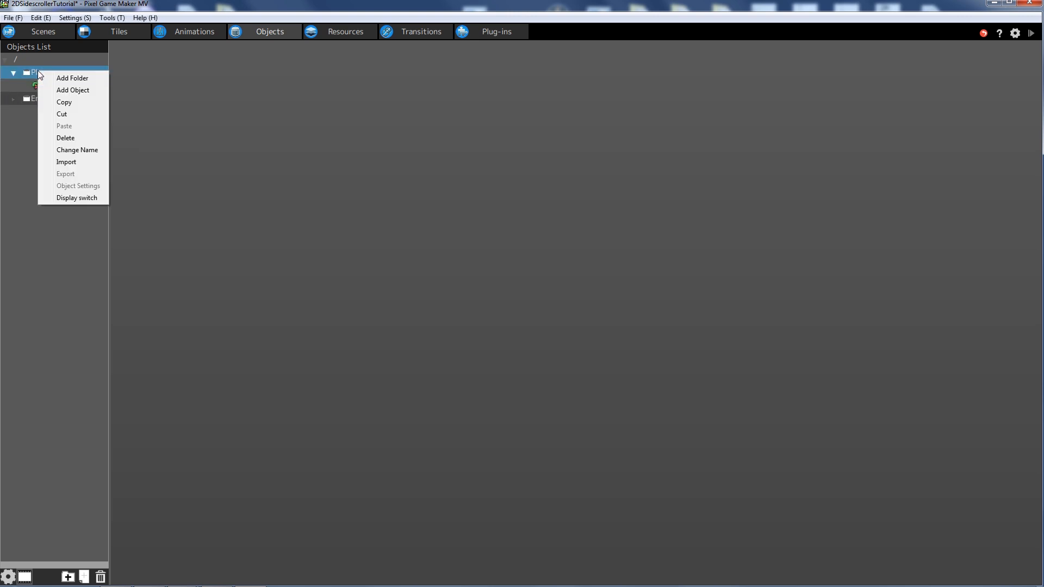
- Add an object named Health Bar 1 in the Player folder using the Health Bar animation
click(82, 90)
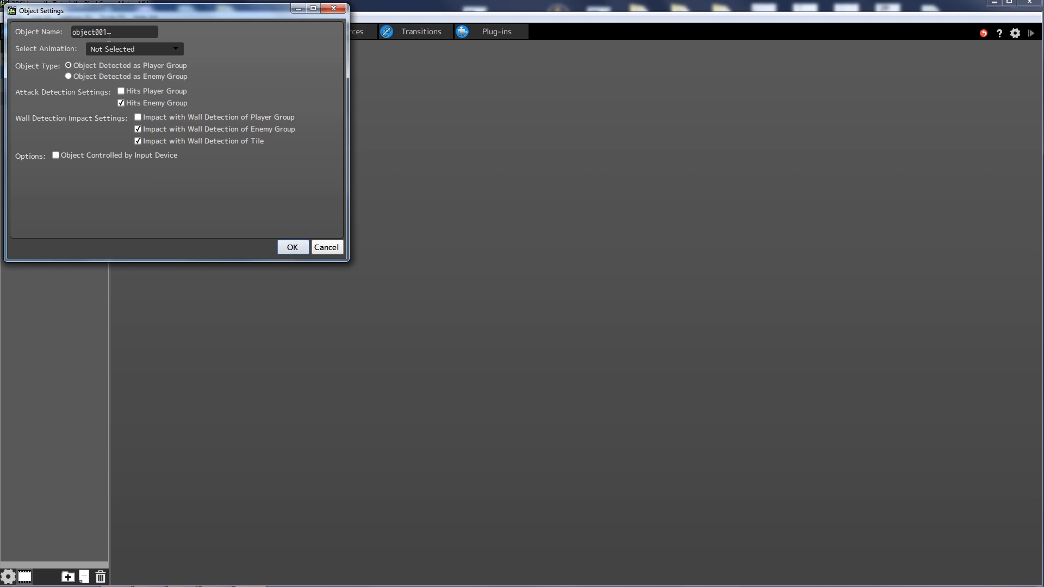
text(Health Bar 1)
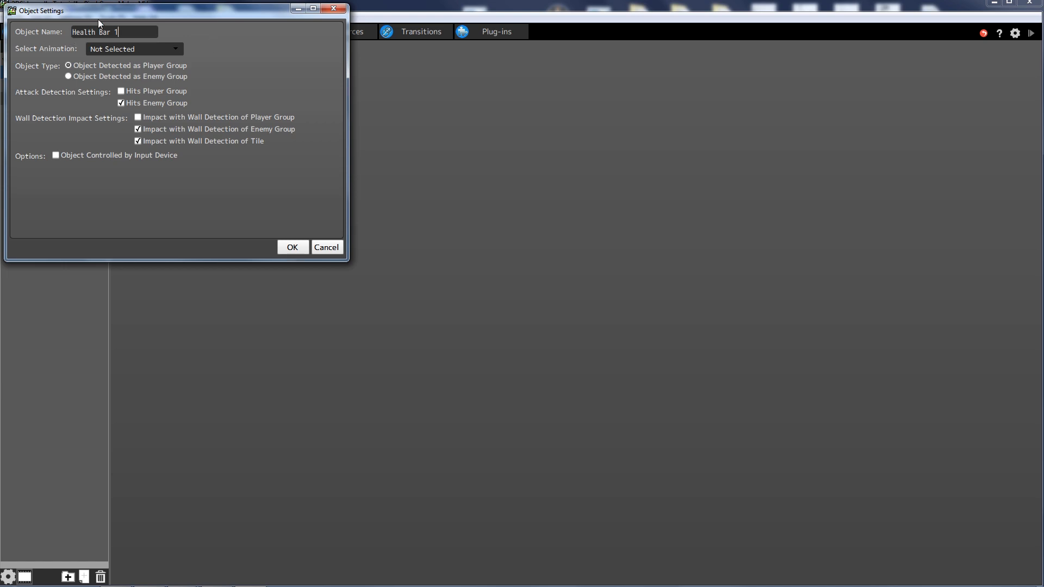
click(116, 50)
click(142, 99)
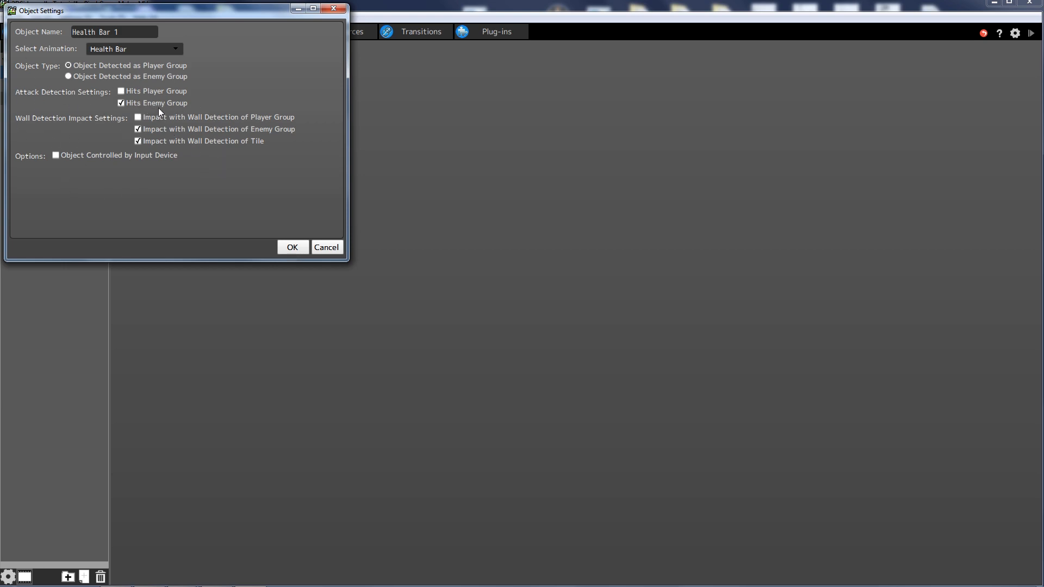
- Clear Health Bar 1's Hits Enemy Group and its enemy-group and tile wall impact, then confirm
click(121, 103)
click(137, 129)
click(138, 140)
click(304, 248)
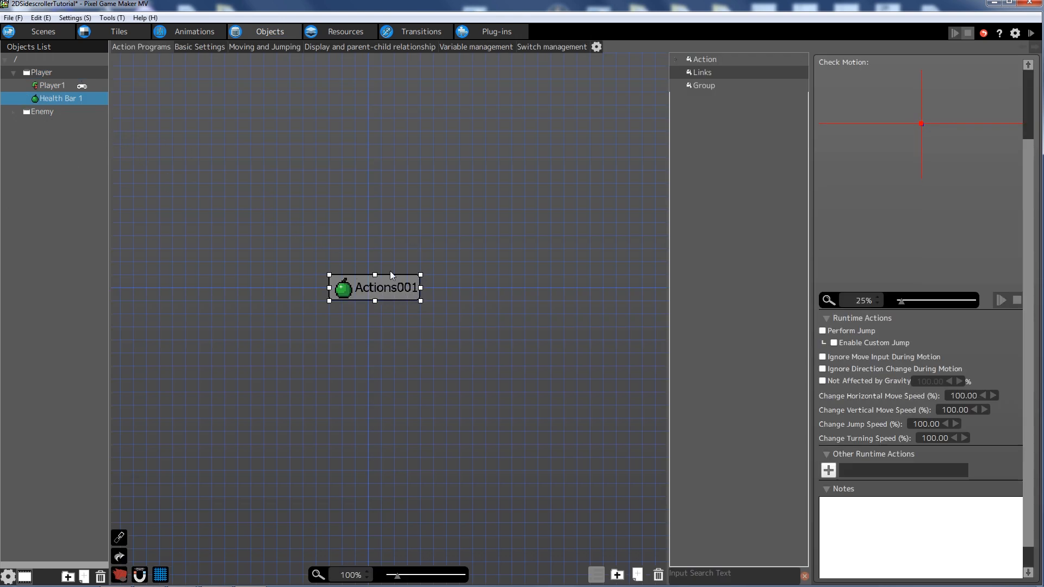
- Rename the Actions001 action to Full
right_click(384, 285)
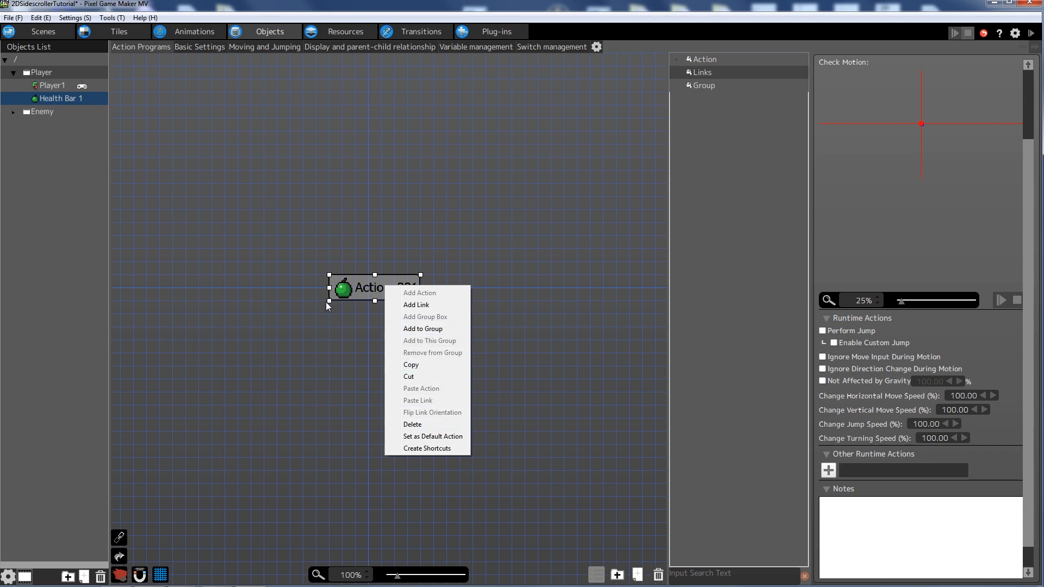
click(362, 297)
scroll(929, 186, up, 1)
drag(1033, 163, 1032, 96)
drag(884, 74, 512, 72)
text(Full)
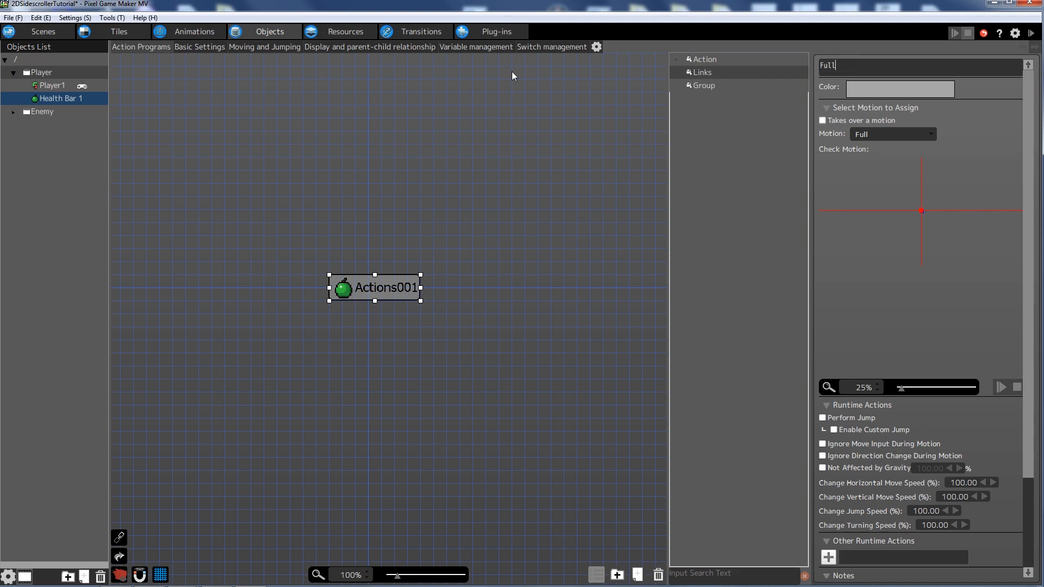
key(Return)
- Add a new action named Empty beside Full and give it the Empty motion
click(485, 299)
right_click(485, 299)
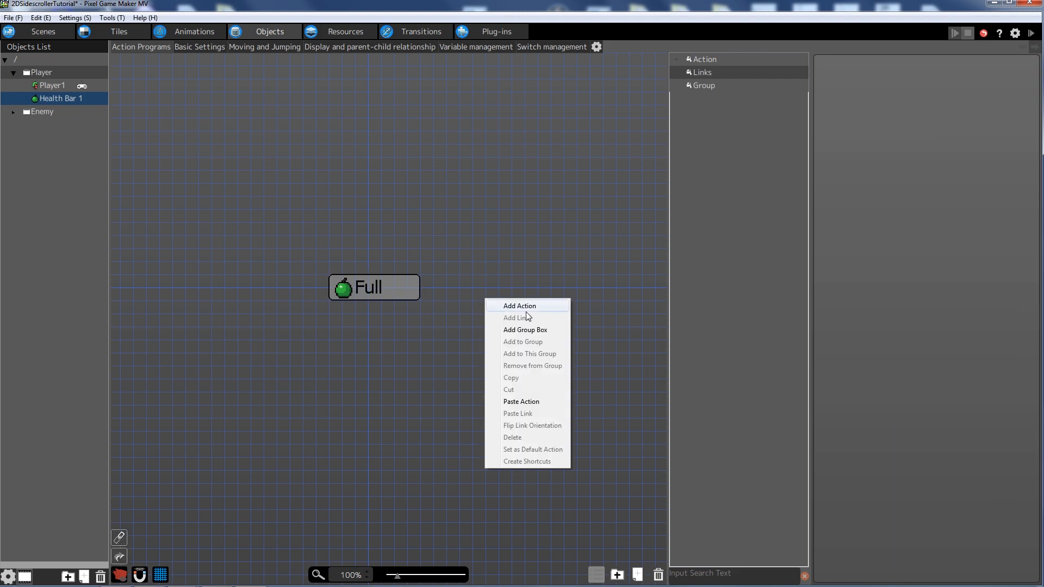
click(530, 312)
drag(531, 312, 481, 288)
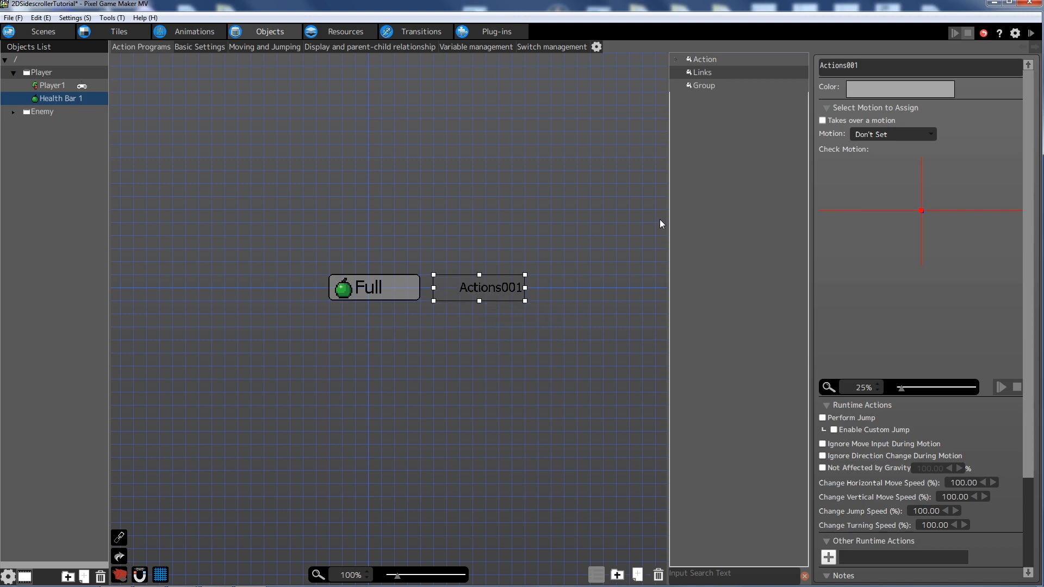
text(Empty)
key(Return)
click(884, 133)
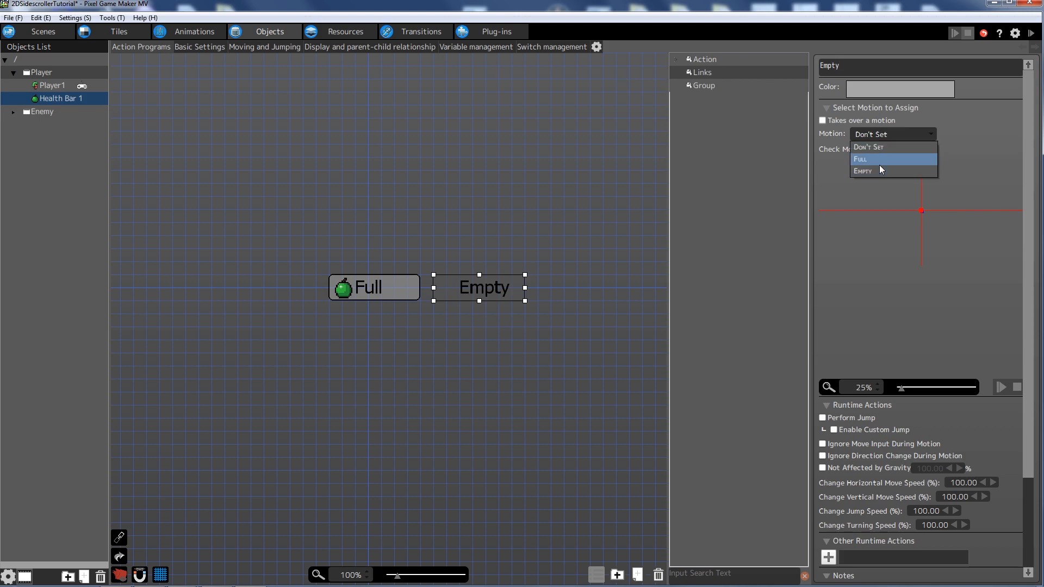
click(879, 169)
- Link the Full action to the Empty action
click(390, 287)
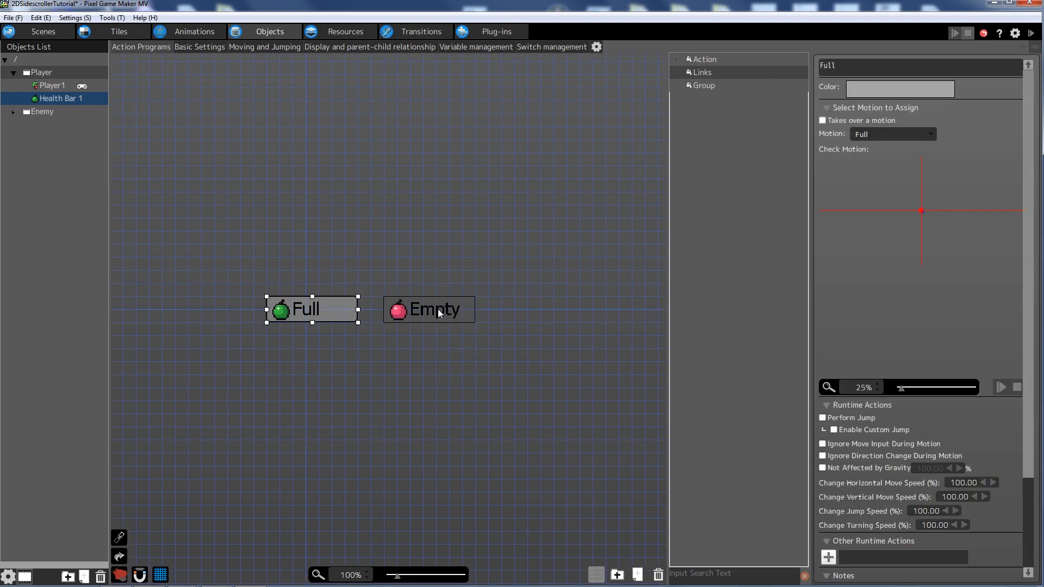
click(438, 309)
click(328, 306)
right_click(329, 305)
click(350, 323)
click(418, 310)
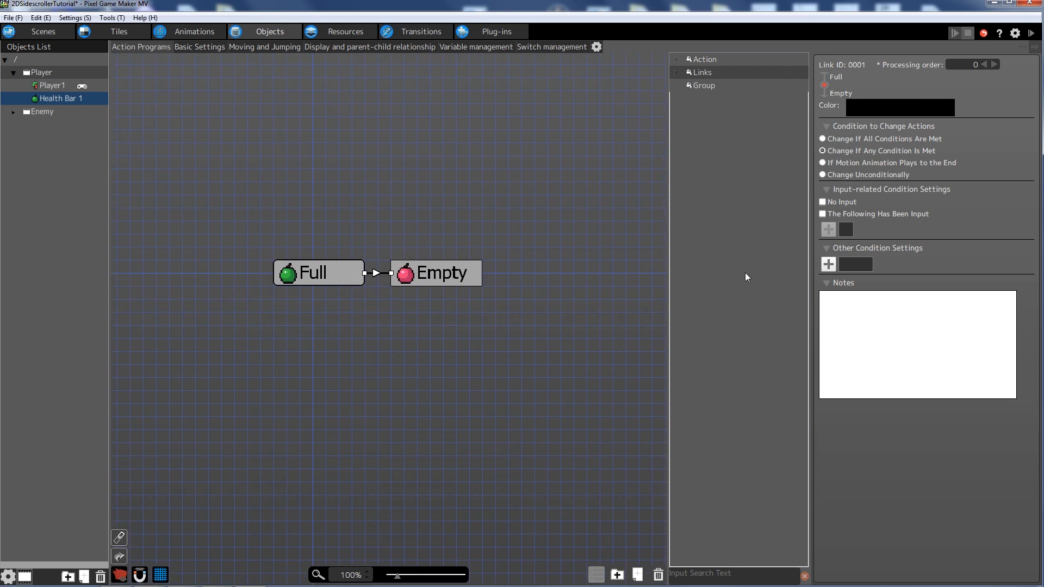
- Add a variable-based Switch/Variable Changes condition to the Full-to-Empty link
click(828, 263)
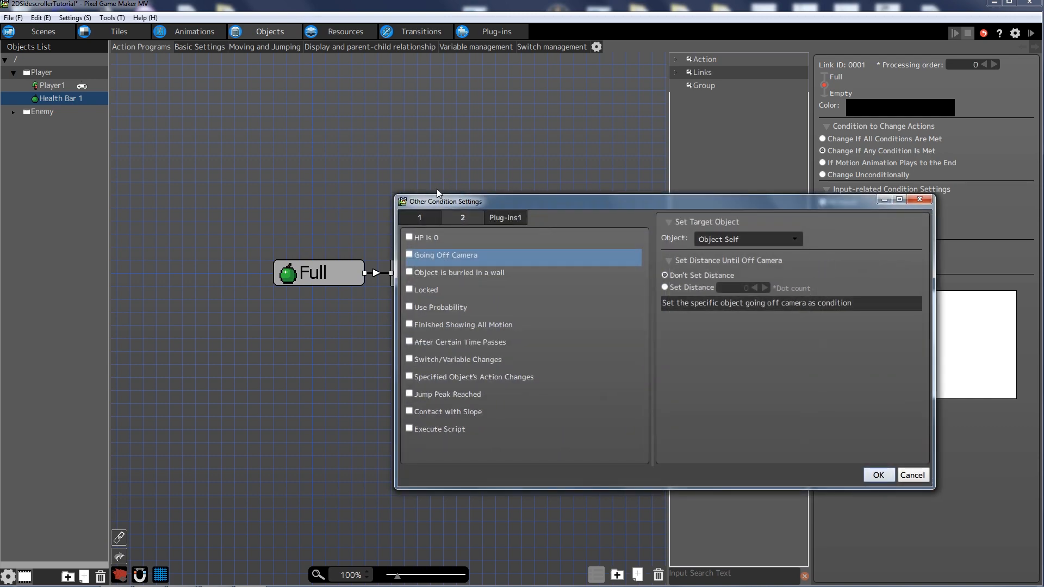
click(461, 218)
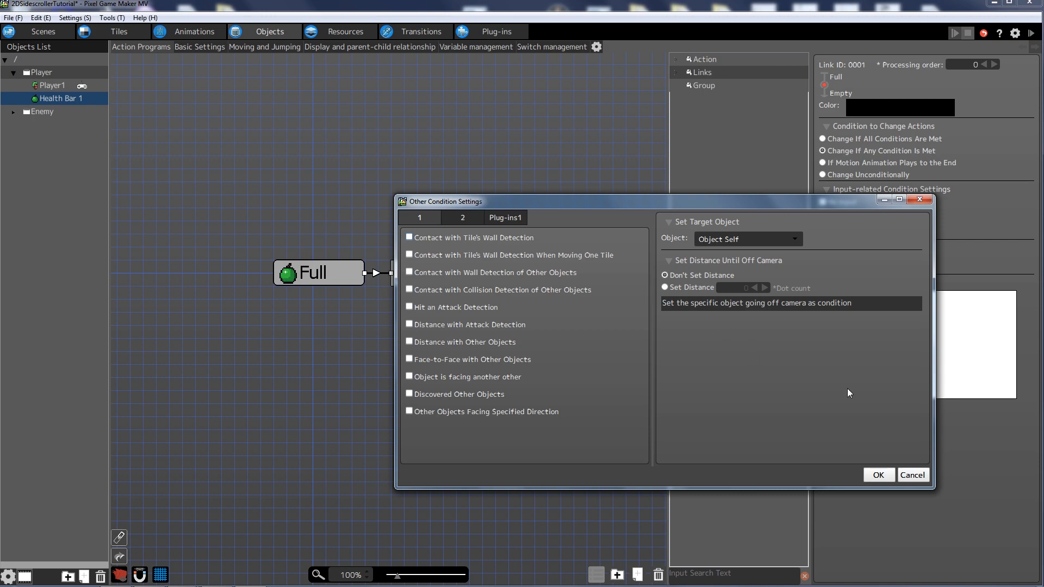
click(466, 216)
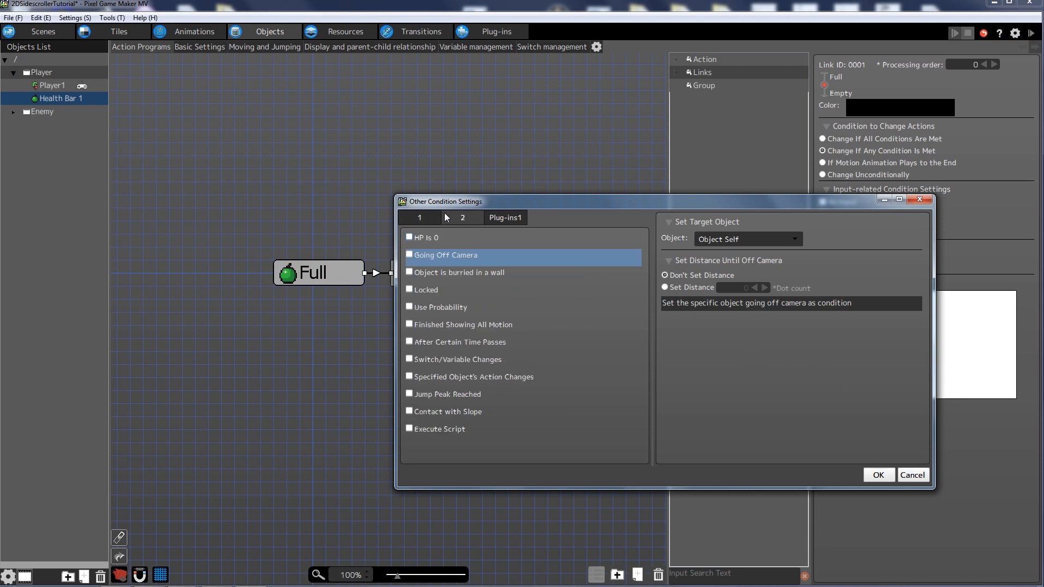
click(446, 362)
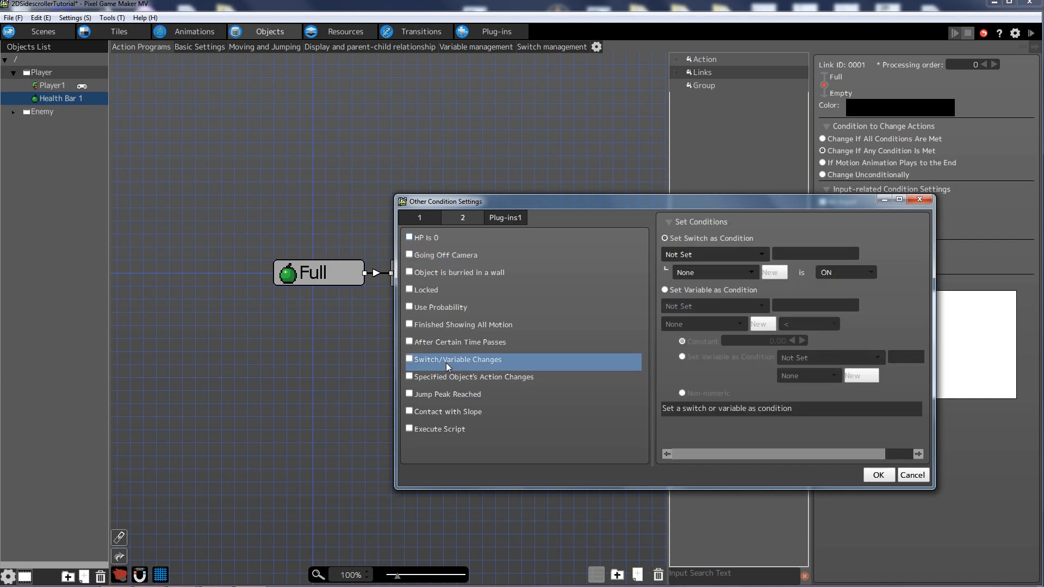
click(409, 360)
click(664, 291)
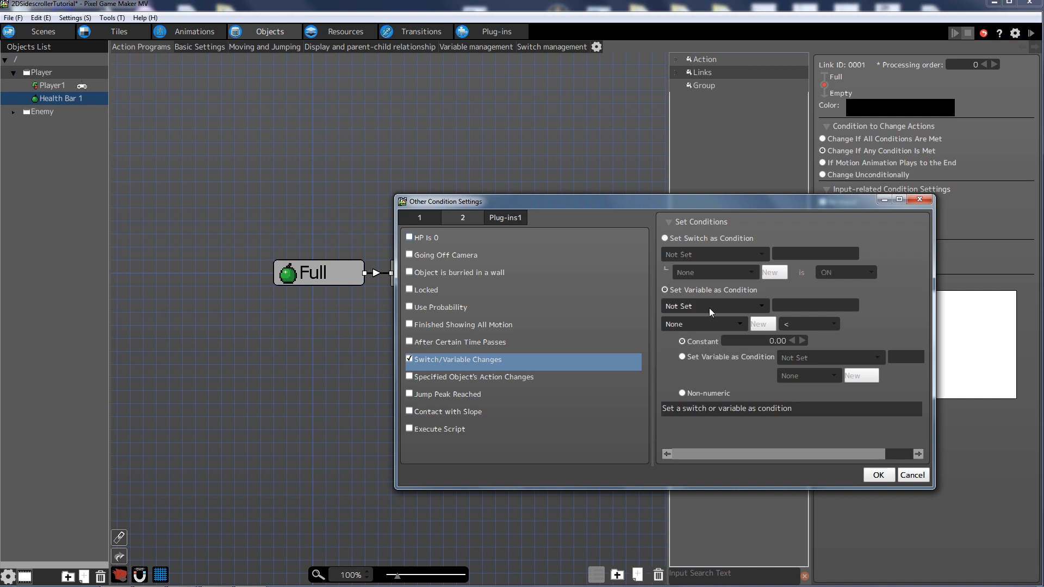
click(735, 307)
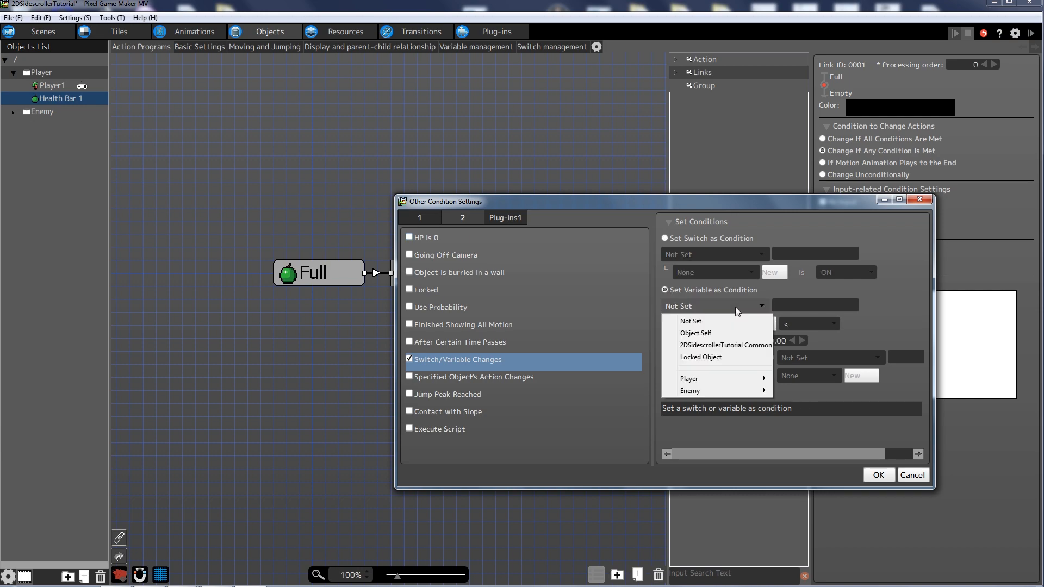
click(709, 333)
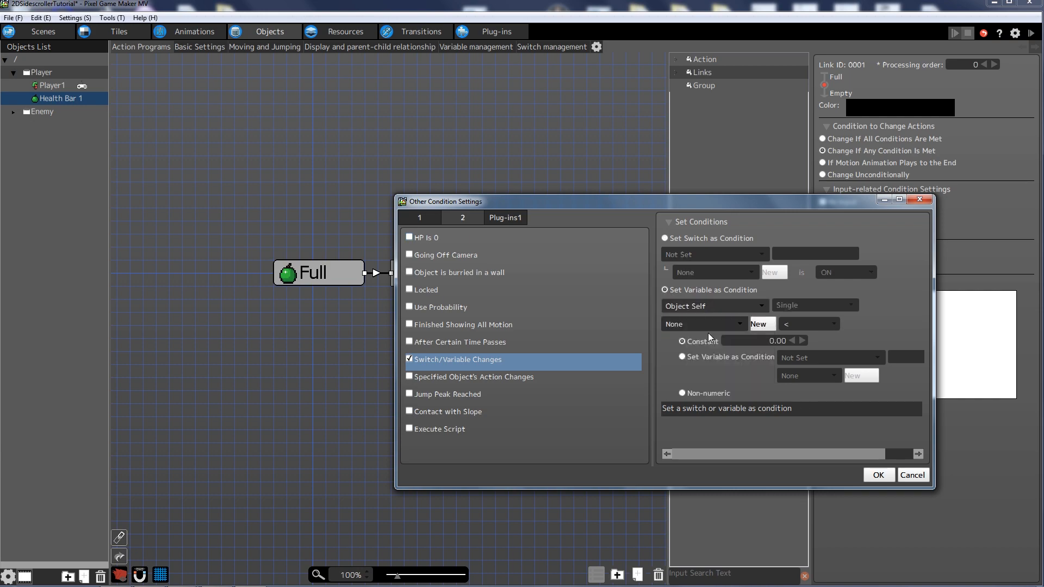
- Have the condition check Player1's HP variable with a >= comparison and confirm
click(717, 307)
mouse_move(709, 376)
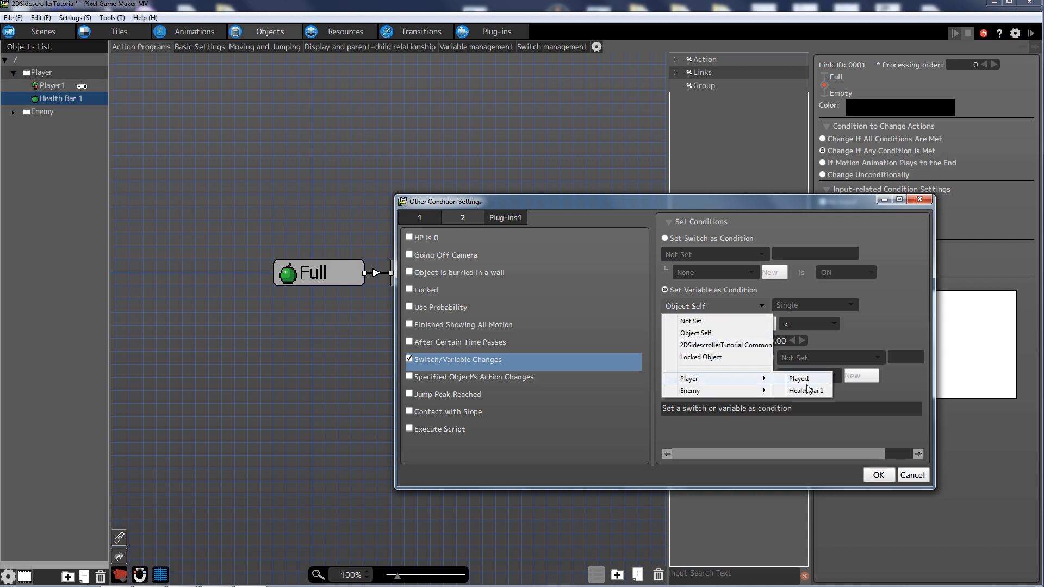
click(808, 380)
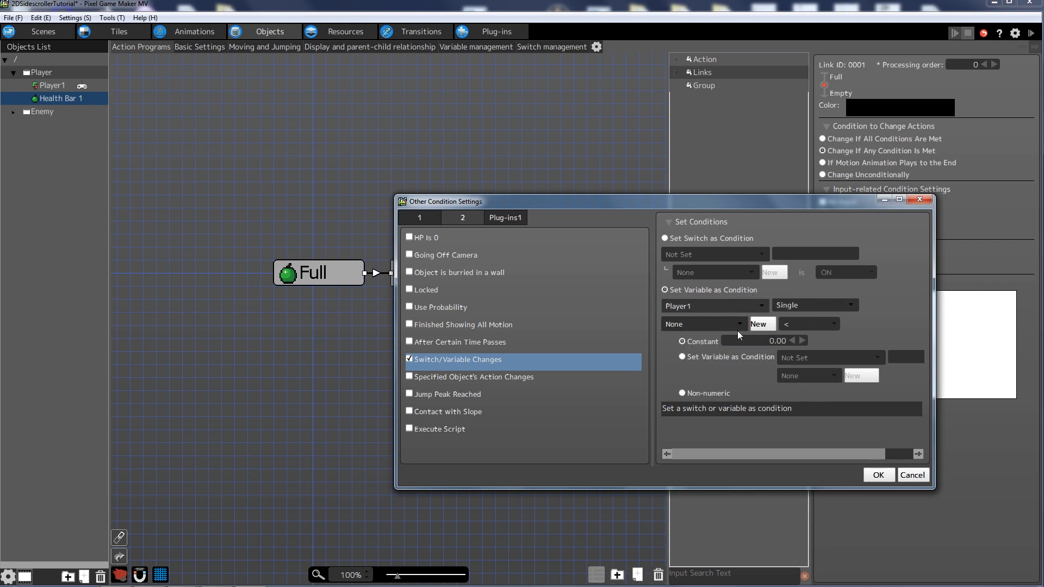
click(714, 326)
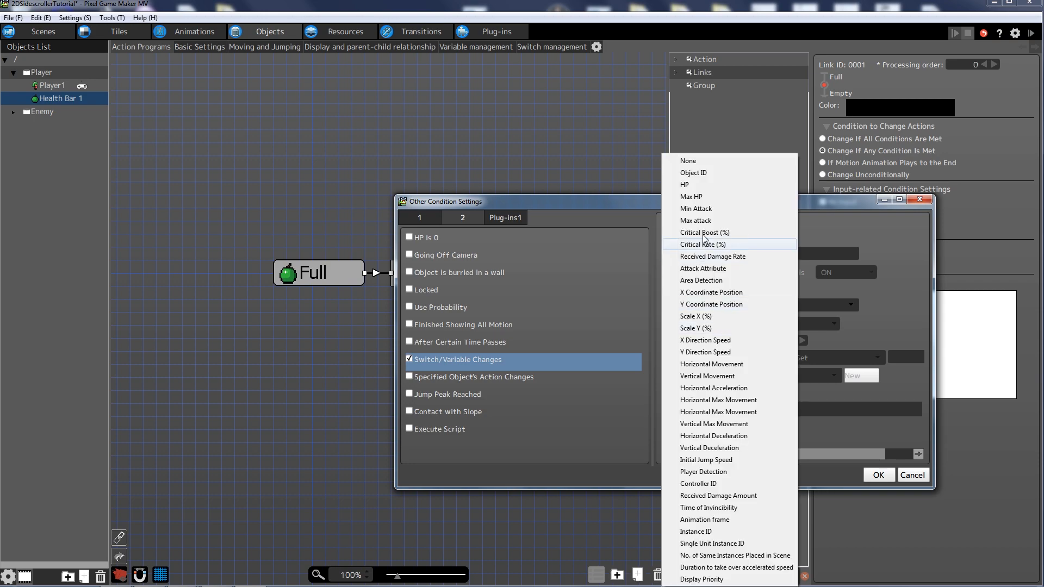
click(706, 183)
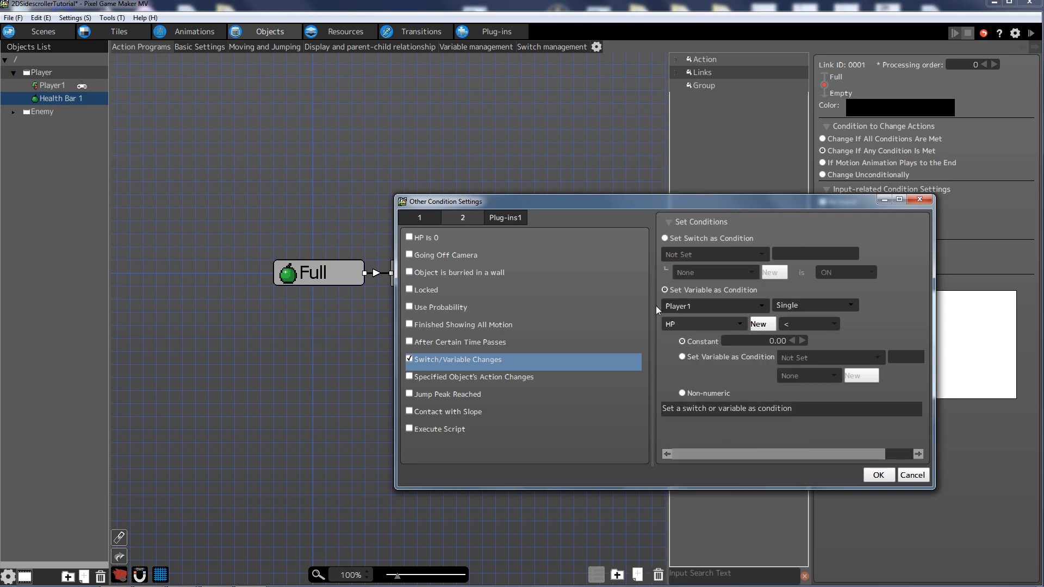
click(814, 323)
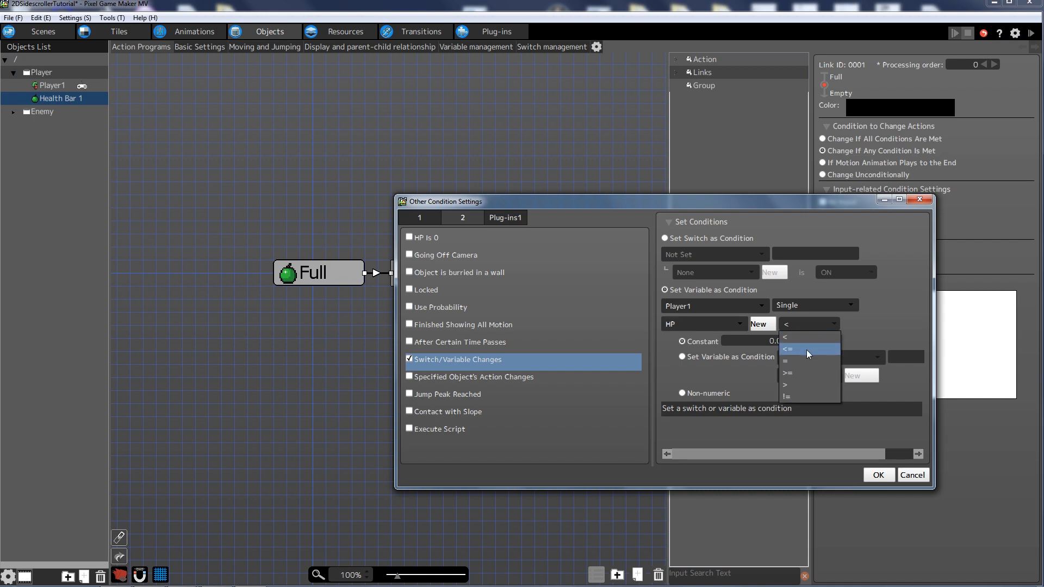
click(808, 372)
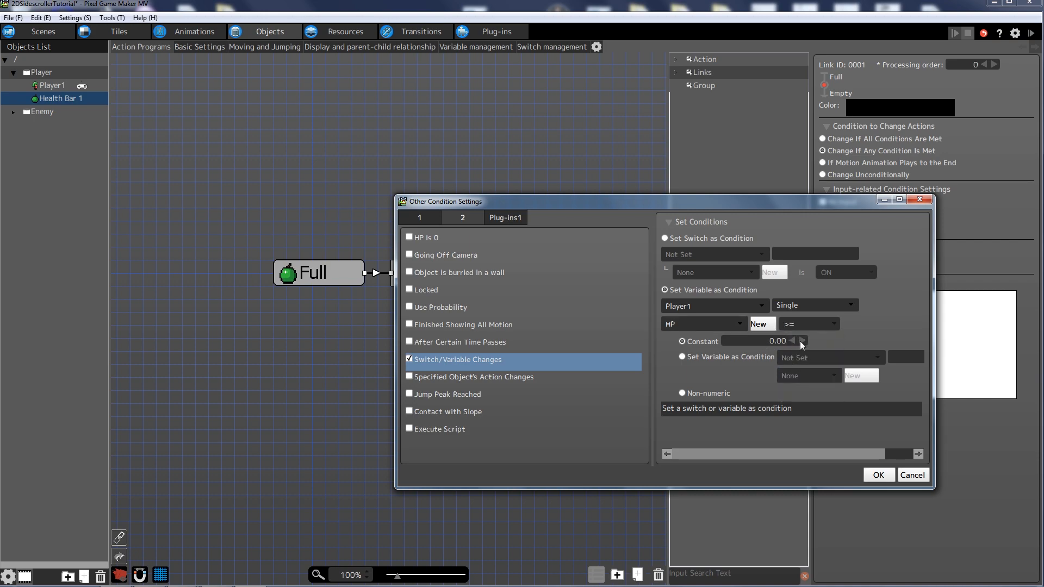
click(878, 475)
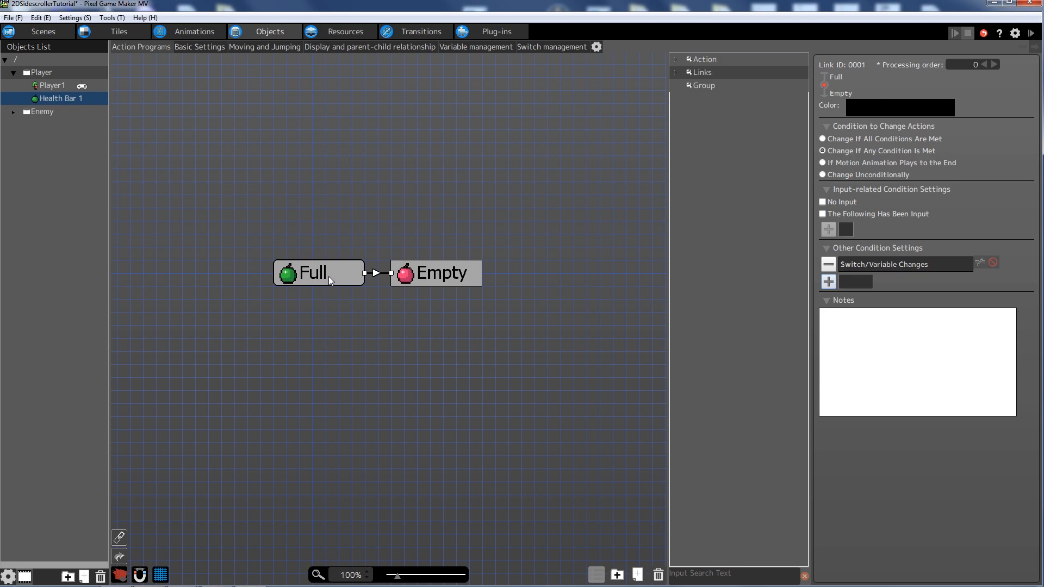
- Edit the link's HP condition so the comparison becomes < instead of >=
drag(303, 273, 278, 273)
click(377, 335)
click(355, 272)
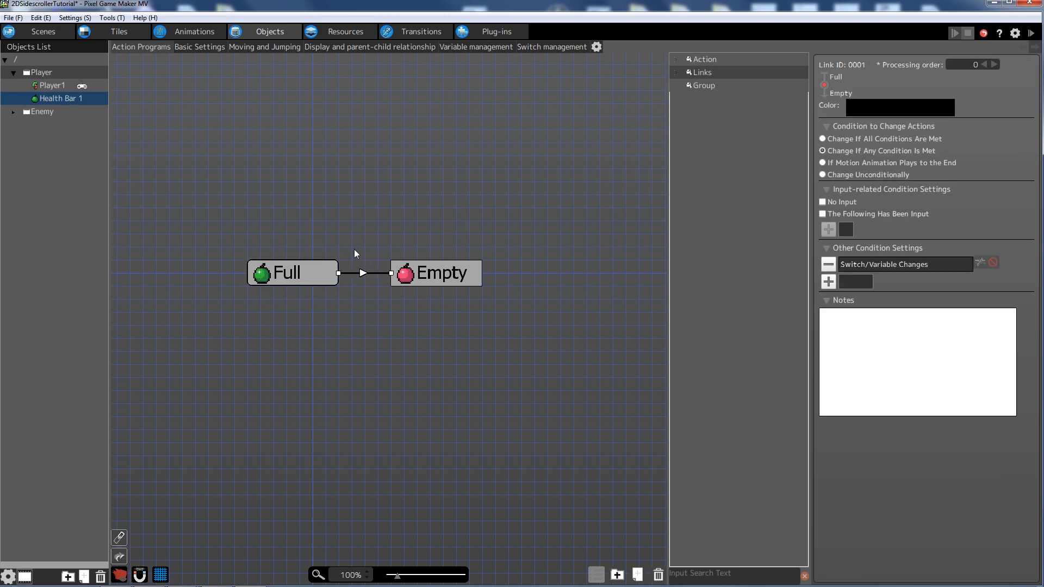
double_click(900, 268)
click(809, 324)
click(807, 375)
click(878, 475)
double_click(906, 264)
click(812, 326)
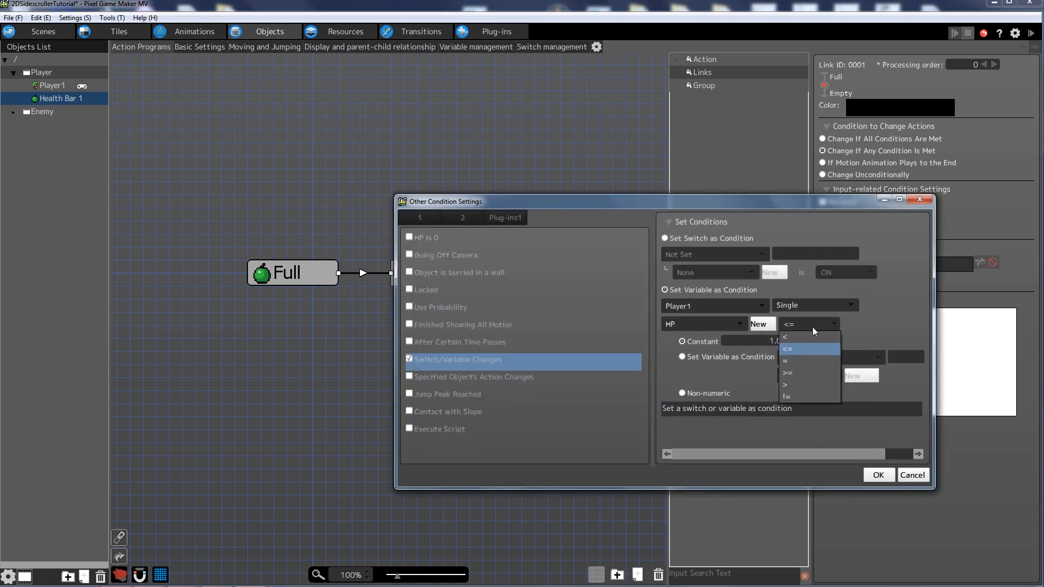
click(809, 338)
click(878, 475)
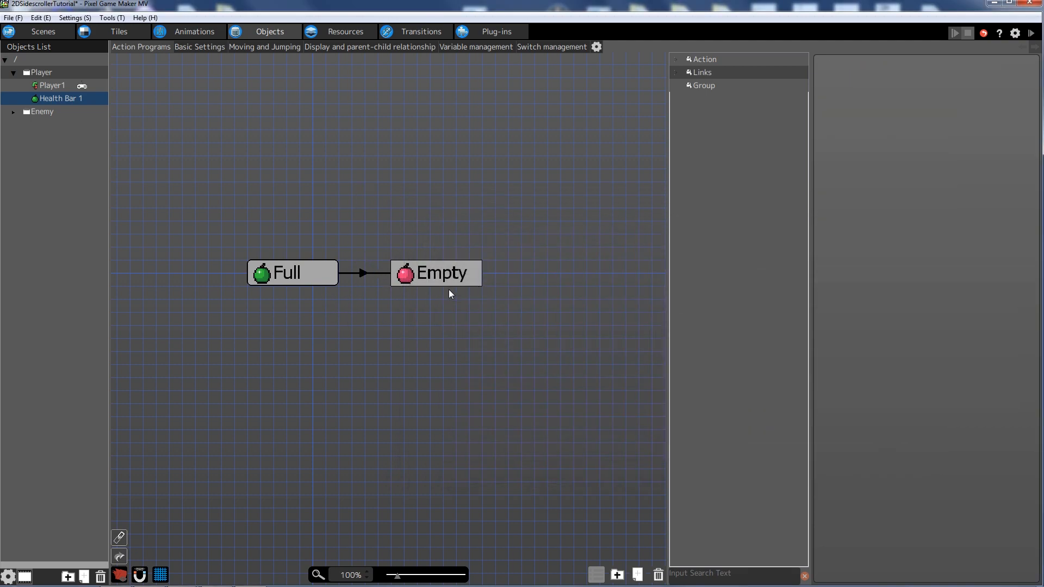
- Add a link from the Empty action back to the Full action
click(422, 278)
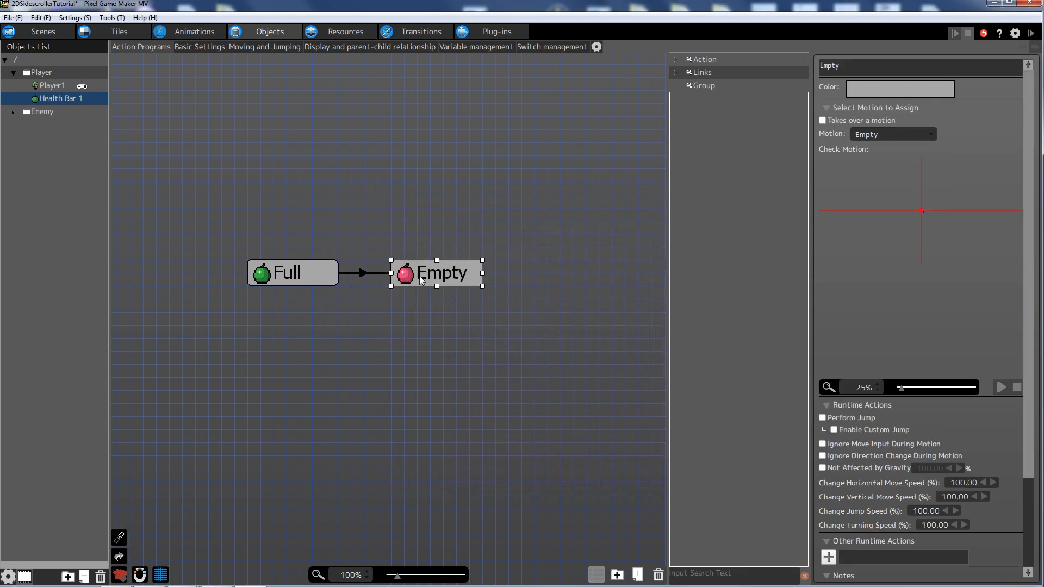
right_click(420, 276)
click(455, 297)
click(300, 276)
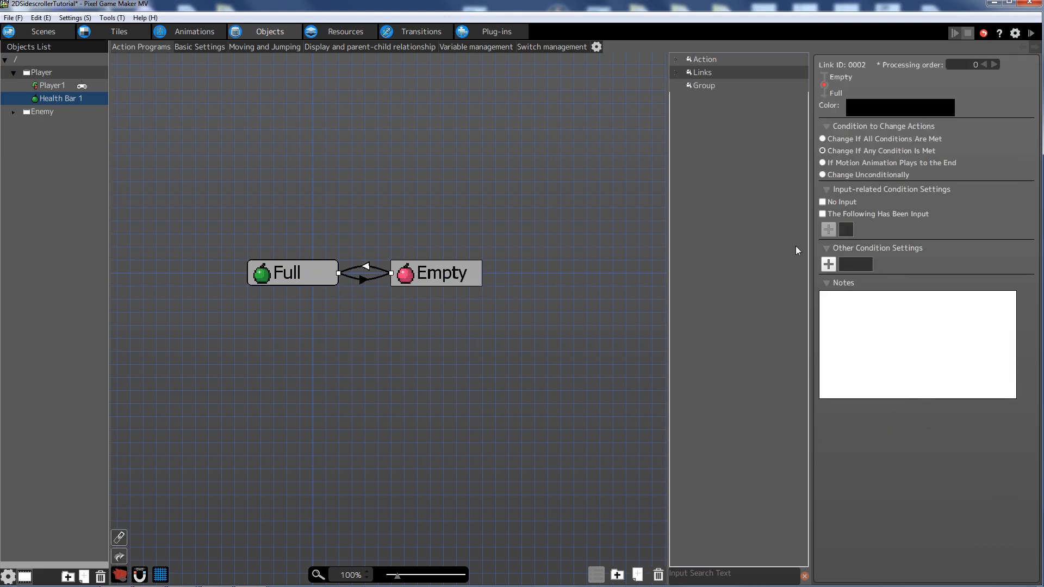
- Make the Empty-to-Full link trigger when Player1's HP is >= 1.00
click(827, 457)
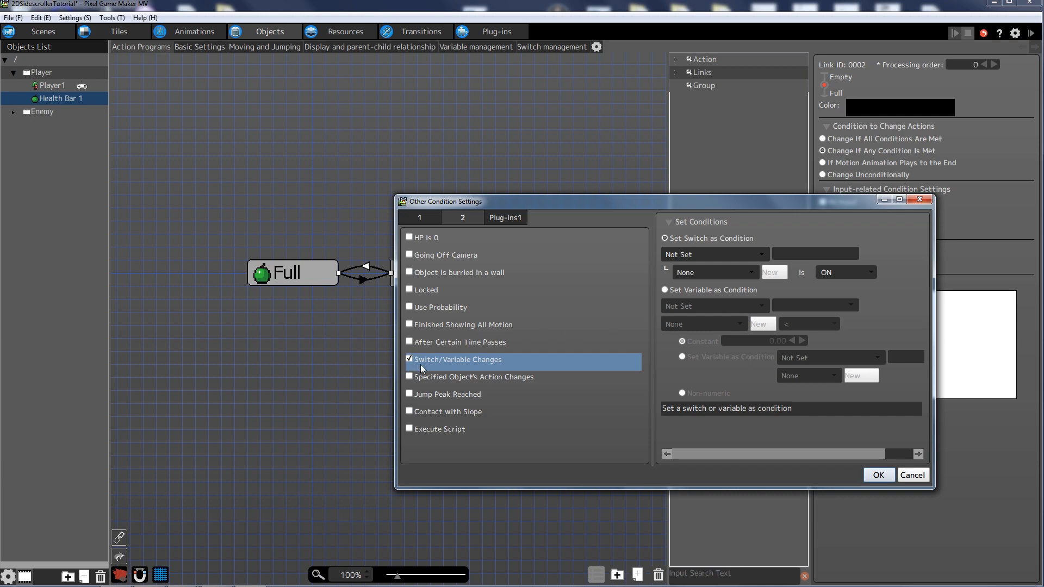
click(665, 290)
click(706, 306)
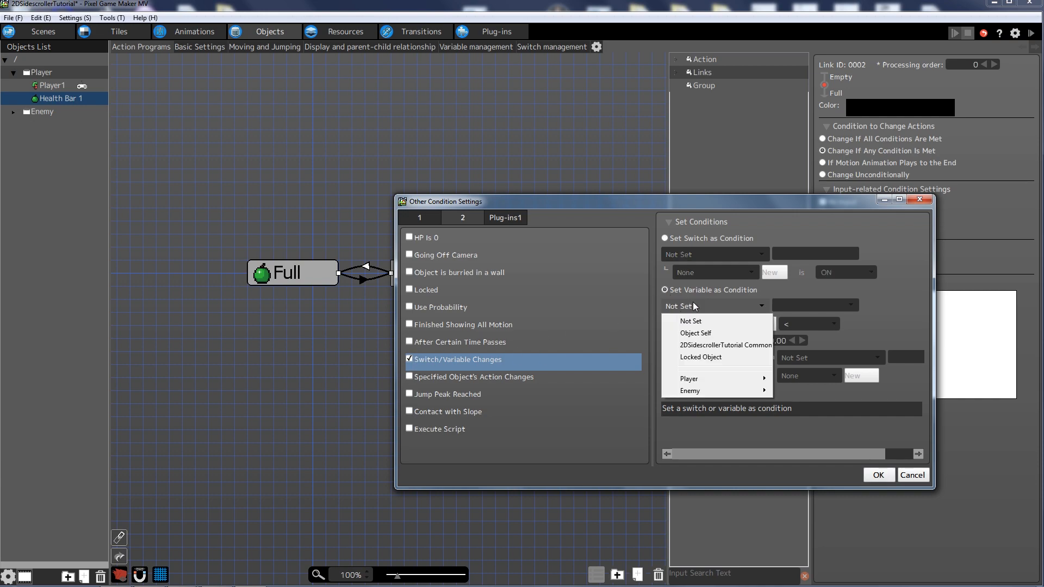
mouse_move(712, 384)
click(788, 378)
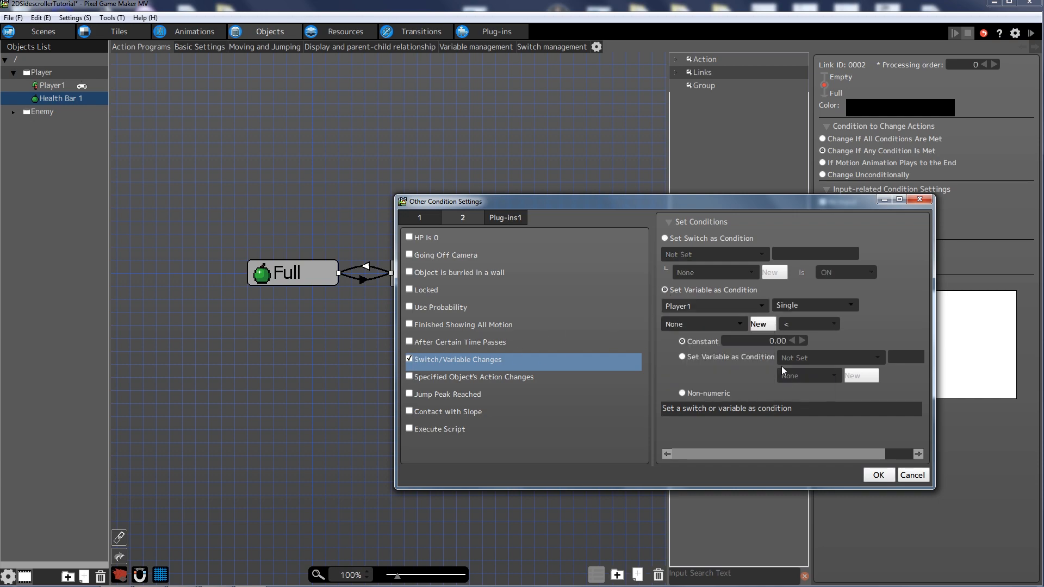
click(804, 327)
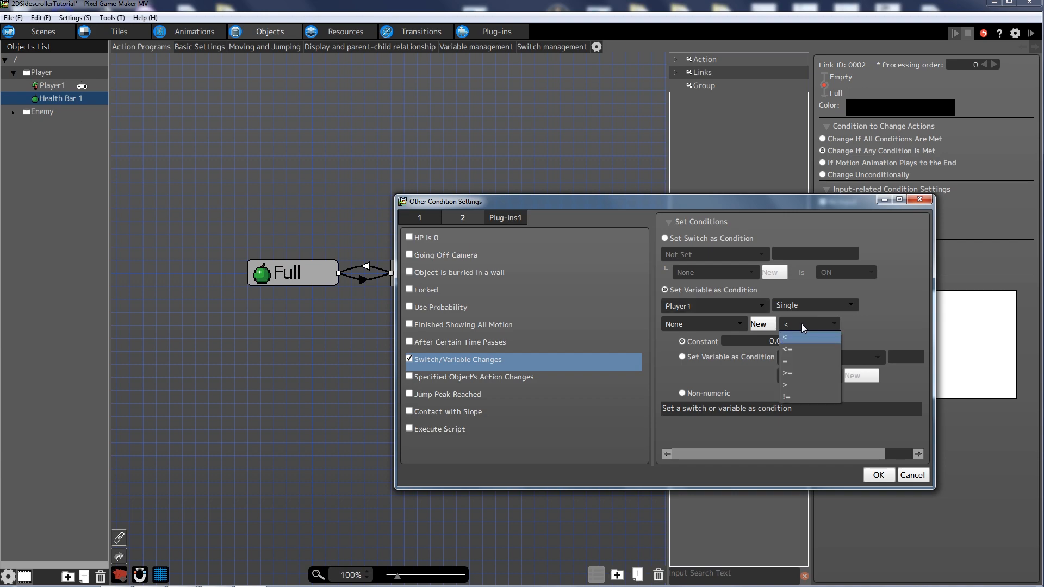
click(803, 373)
click(802, 341)
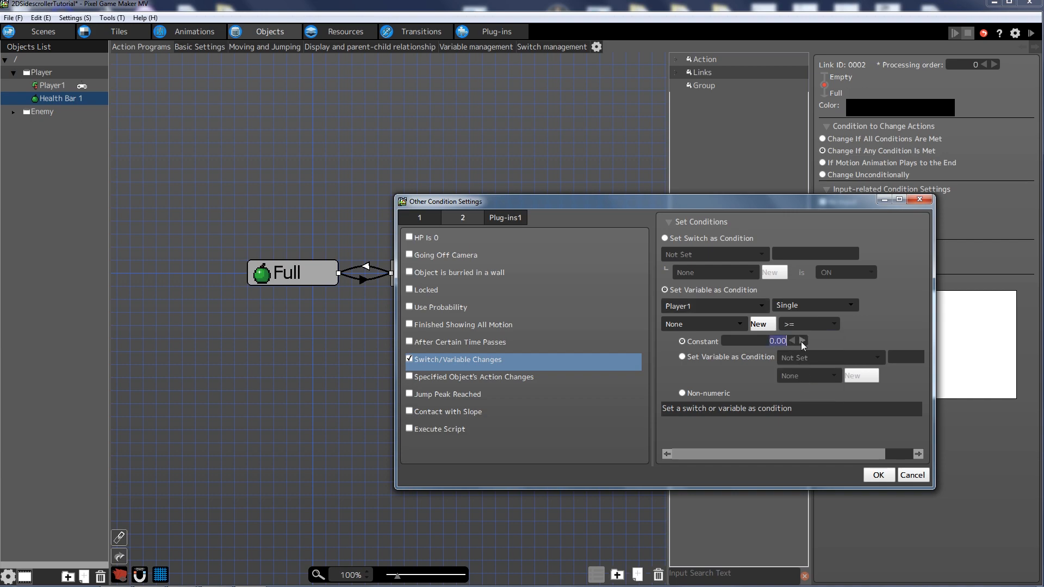
click(721, 325)
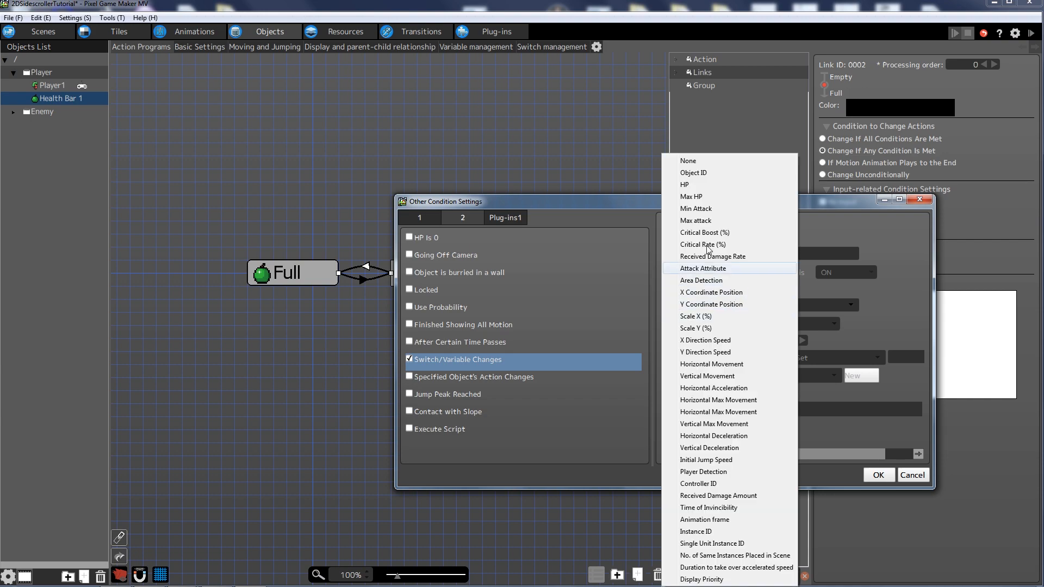
click(687, 187)
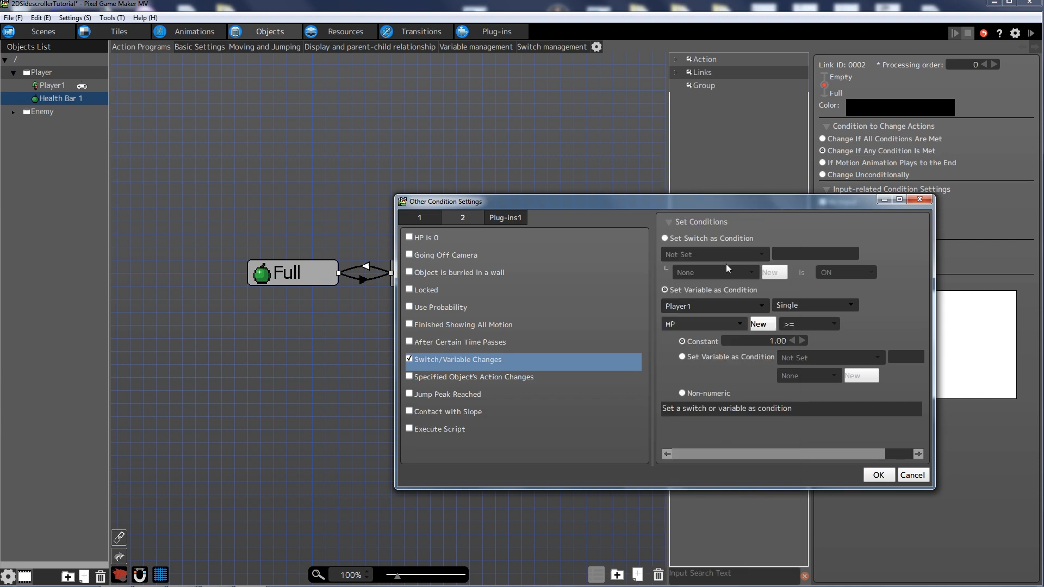
click(877, 474)
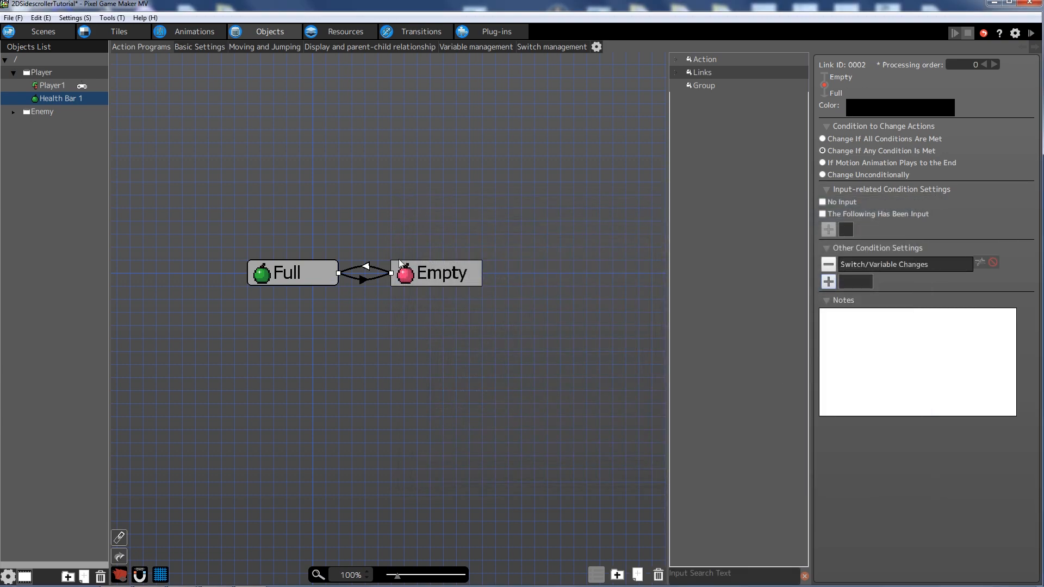
click(431, 344)
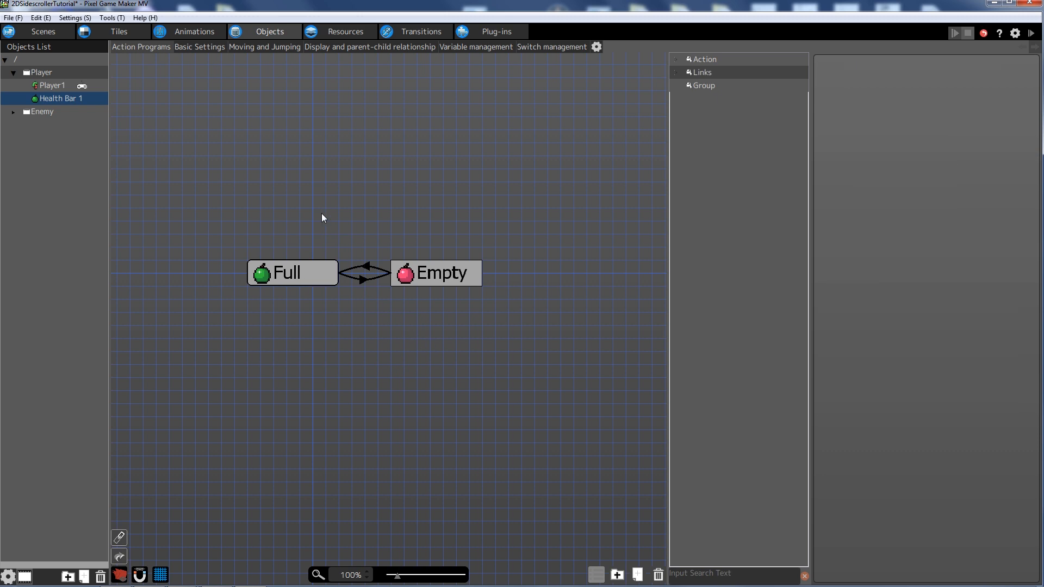
drag(377, 245, 386, 269)
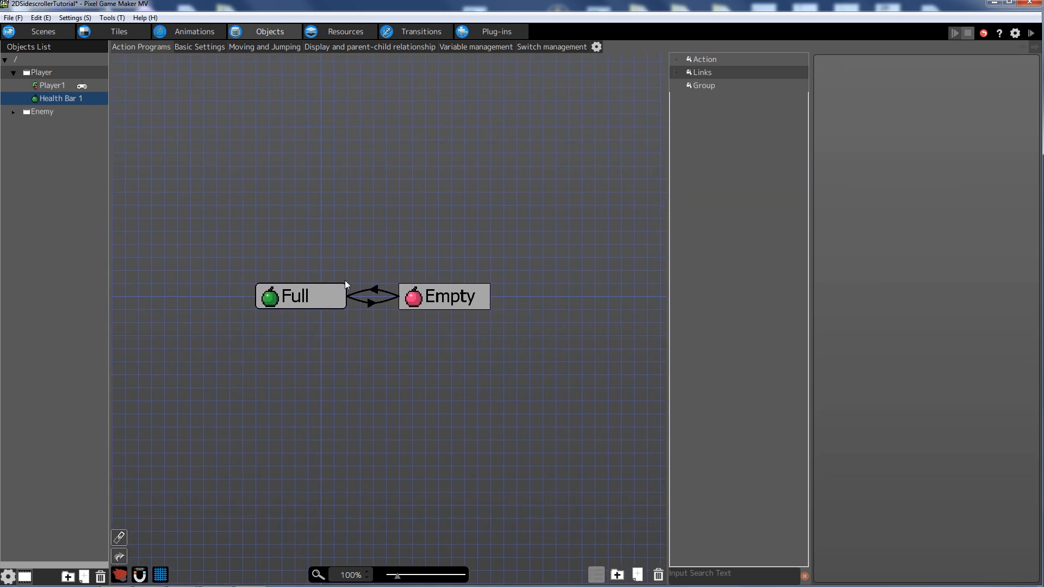
- Duplicate Health Bar 1 twice
click(75, 99)
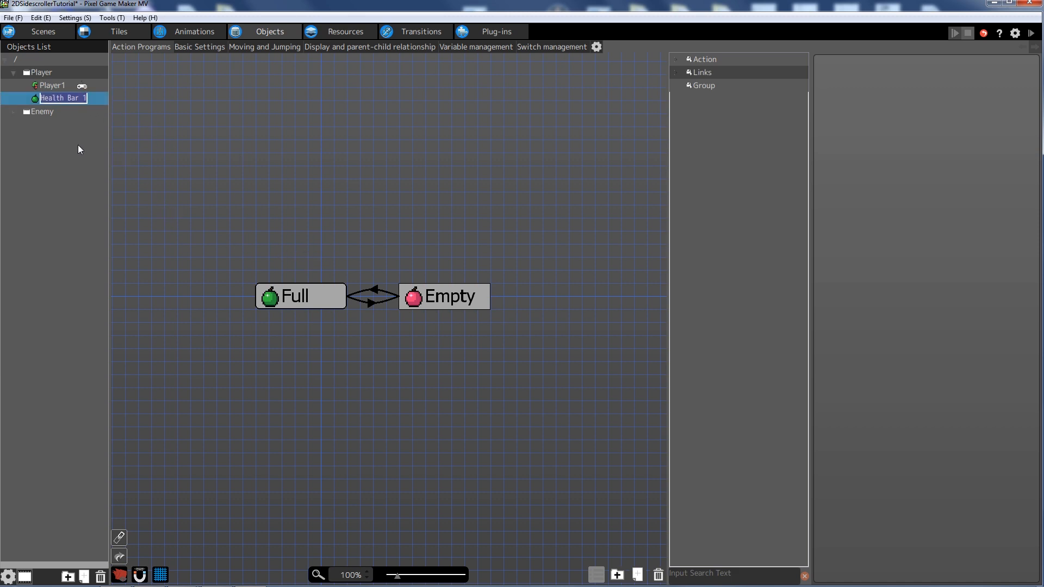
click(21, 96)
key(ctrl+v)
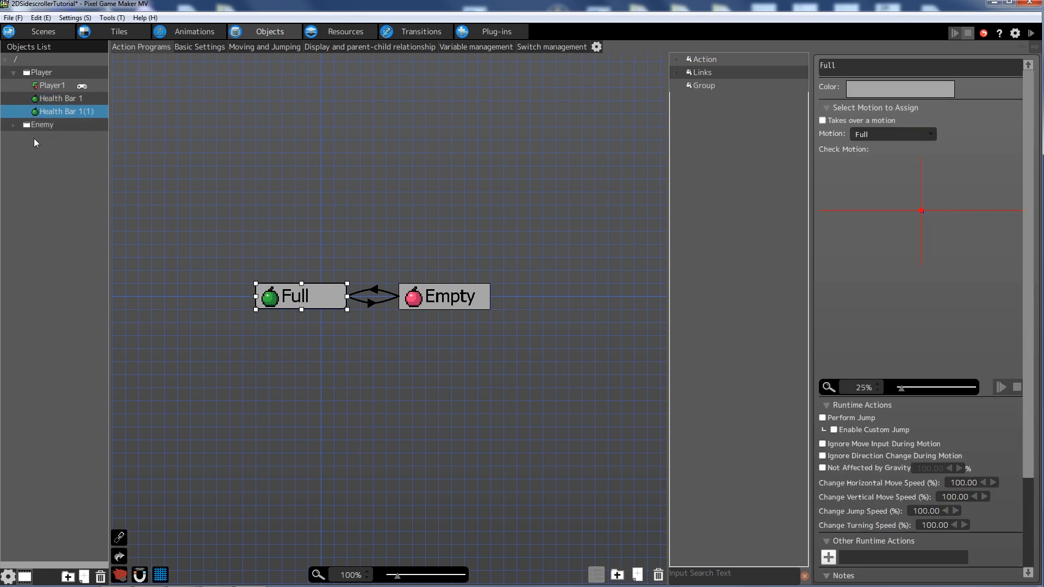
key(ctrl+v)
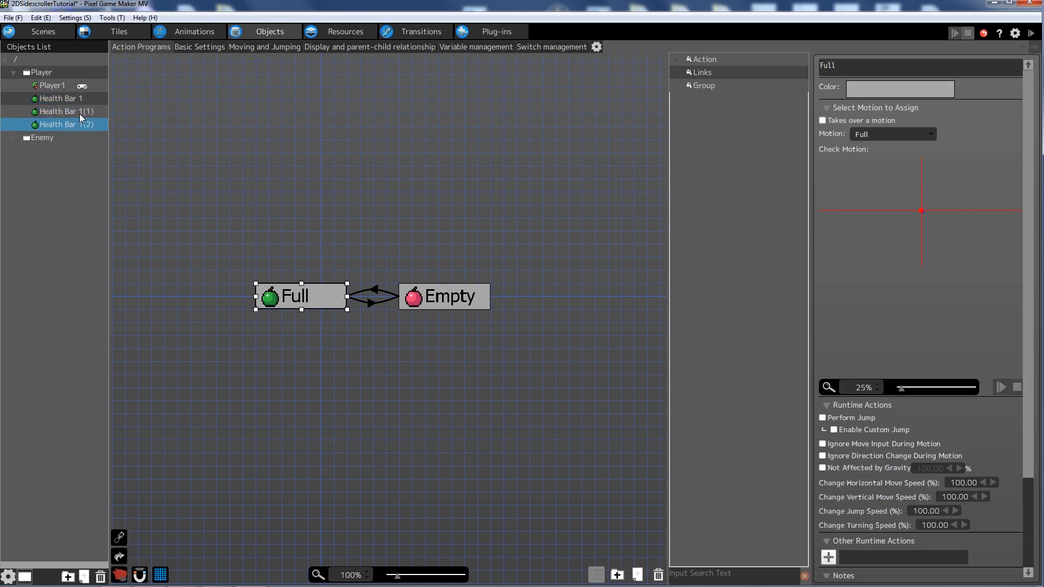
- Rename the first copy, Health Bar 1(1), to Health Bar 2
click(29, 111)
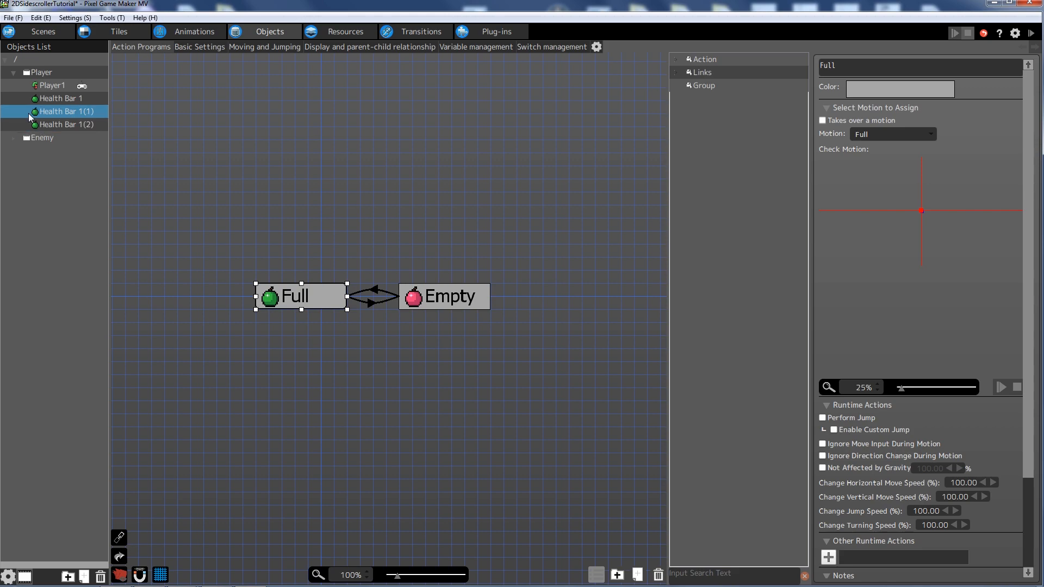
right_click(91, 115)
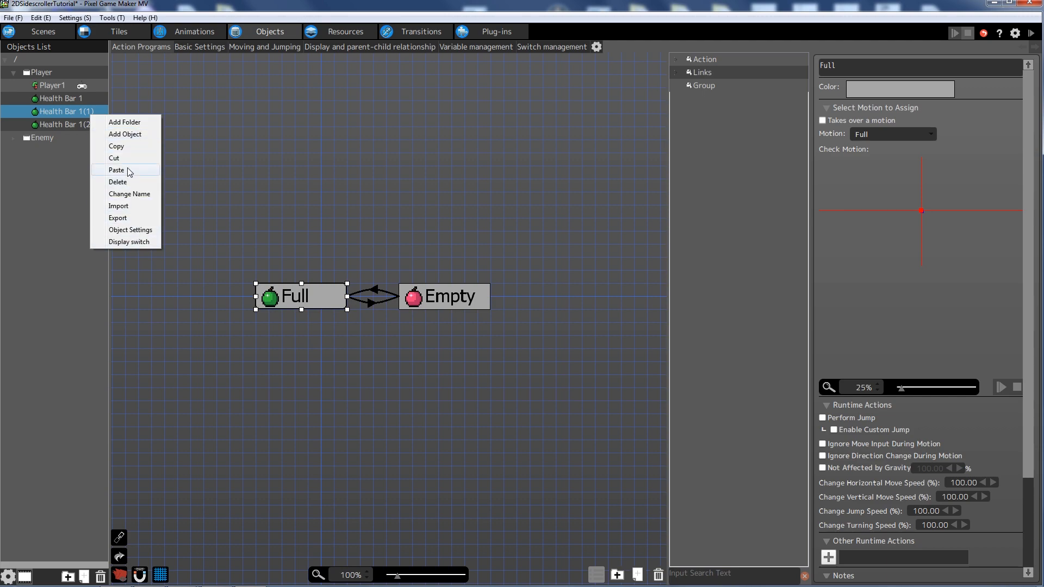
click(125, 194)
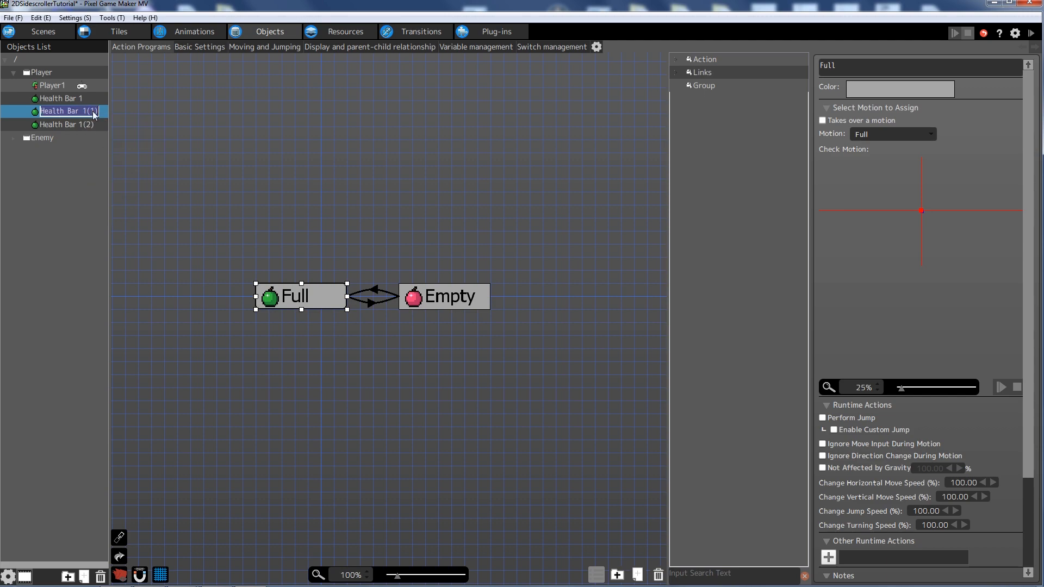
key(End)
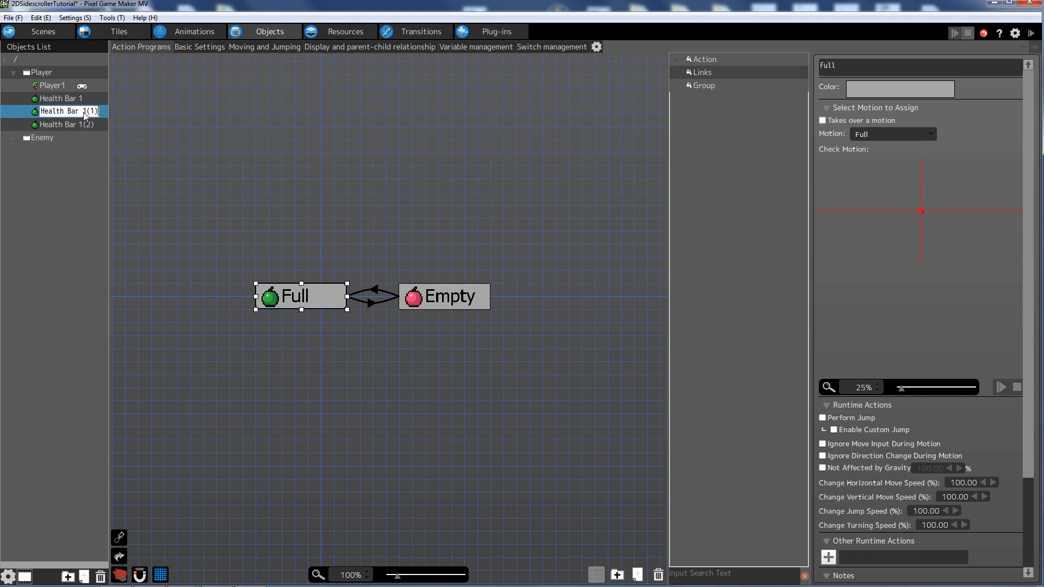
key(shift+Left)
key(shift+Left)
key(shift+Left)
key(Return)
- Rename the second copy, Health Bar 1(2), to Health Bar 3
right_click(89, 125)
click(61, 124)
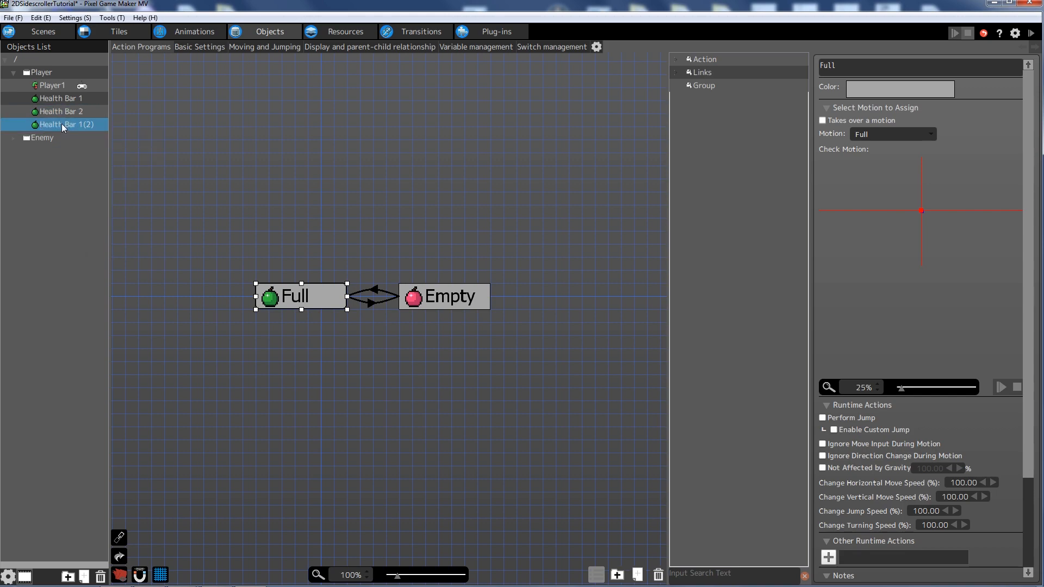
right_click(61, 124)
click(103, 203)
key(shift+Left)
key(shift+Left)
key(shift+Left)
key(shift+Left)
text(3)
key(Return)
- Save the project from the File menu
click(12, 112)
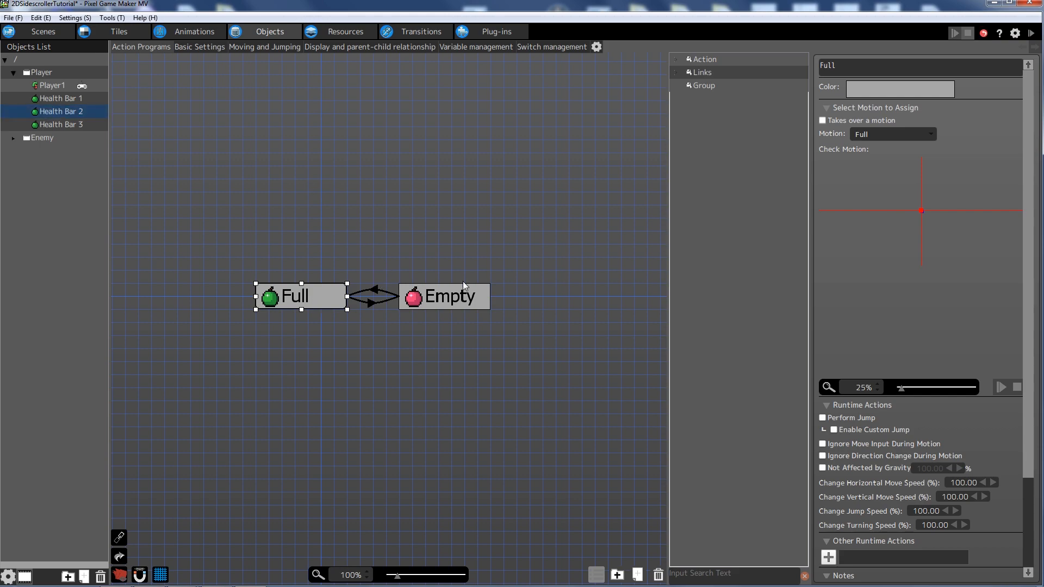
click(13, 18)
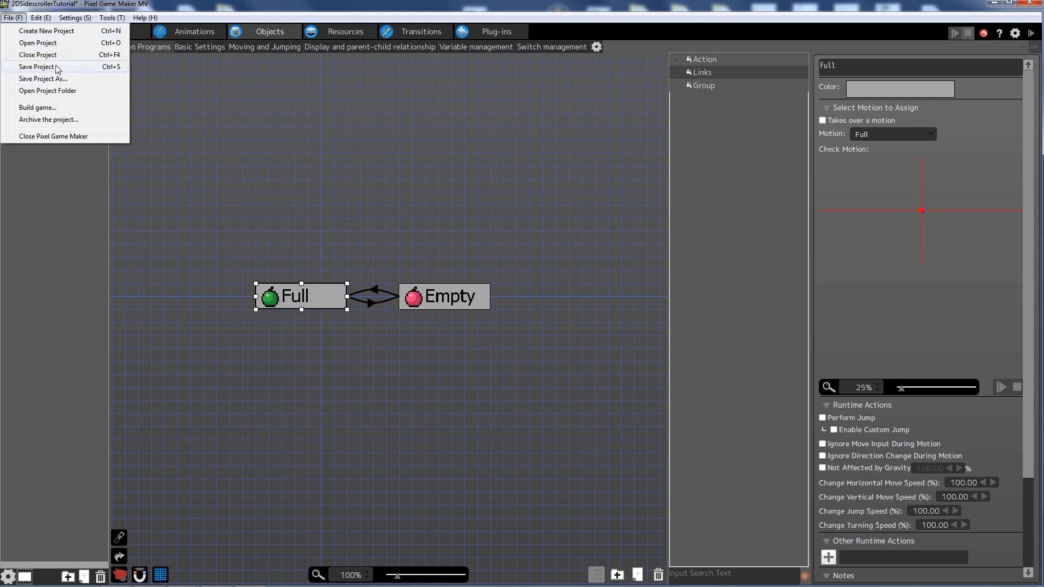
click(51, 66)
middle_drag(481, 257, 436, 220)
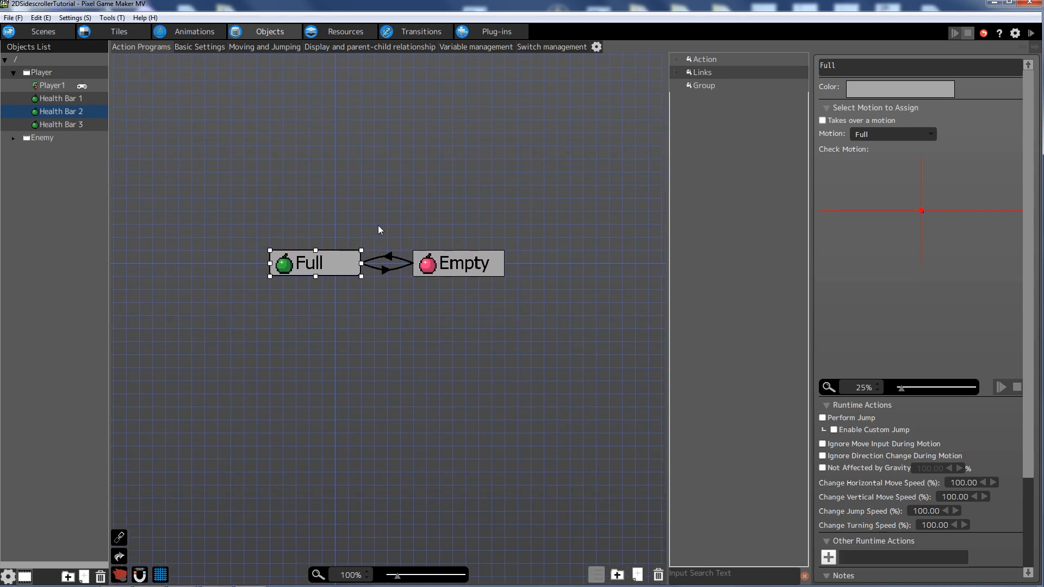
- Set Health Bar 2 to fill at Player1 HP >= 2 and empty below 2
click(391, 257)
click(389, 268)
click(391, 256)
click(388, 256)
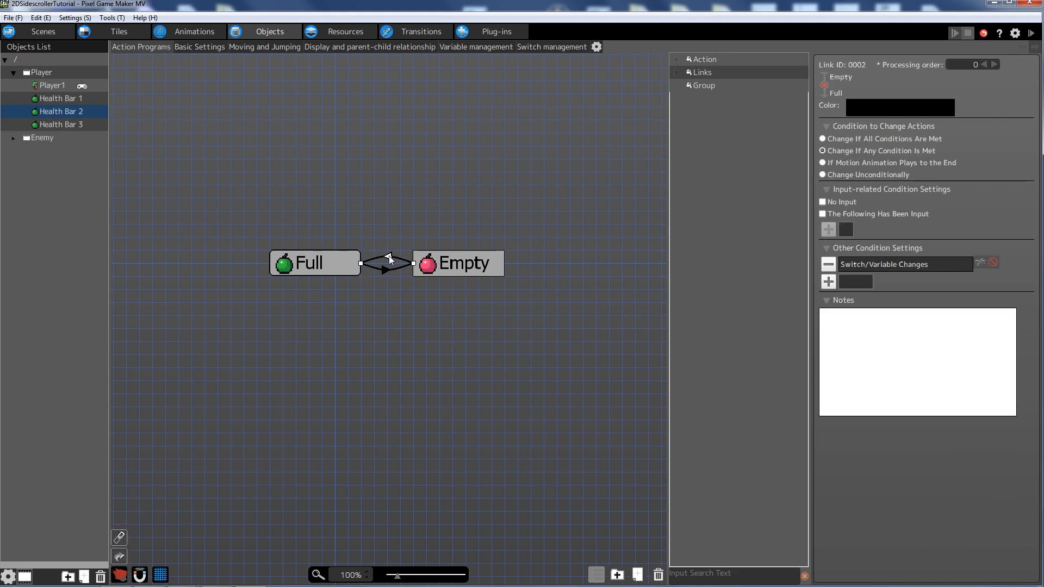
double_click(893, 264)
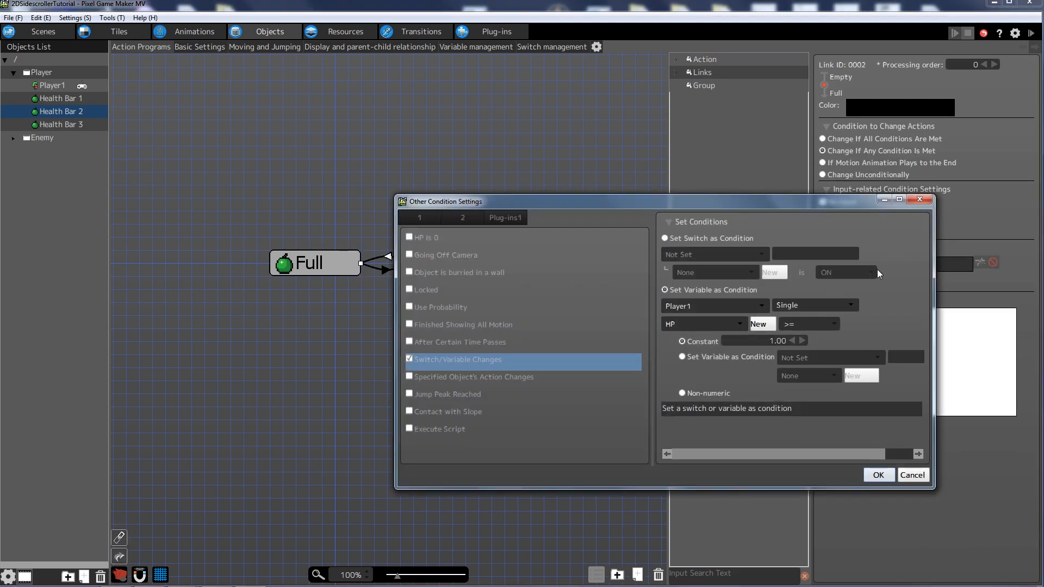
click(803, 342)
click(877, 476)
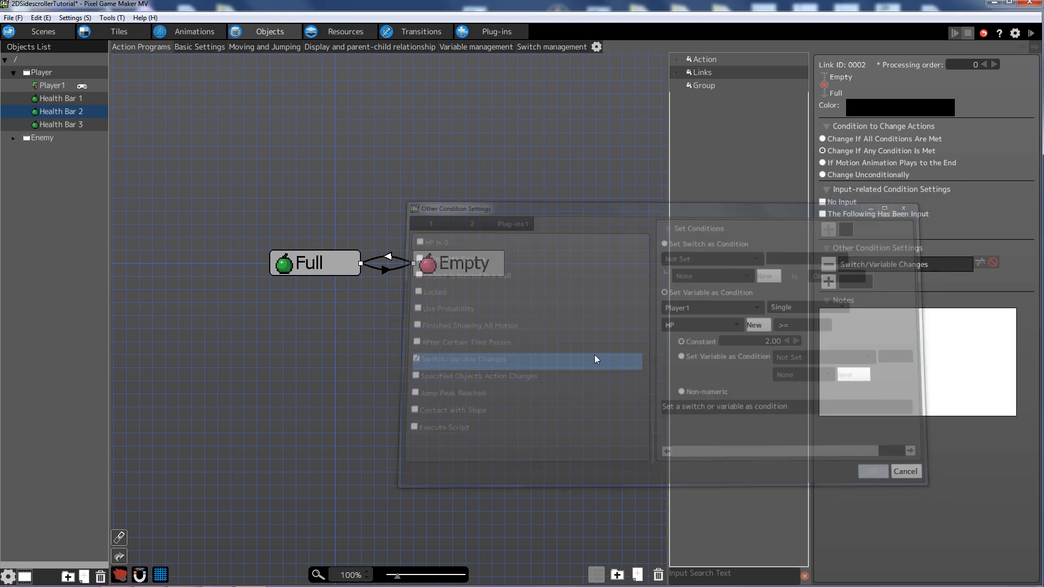
click(397, 267)
click(391, 269)
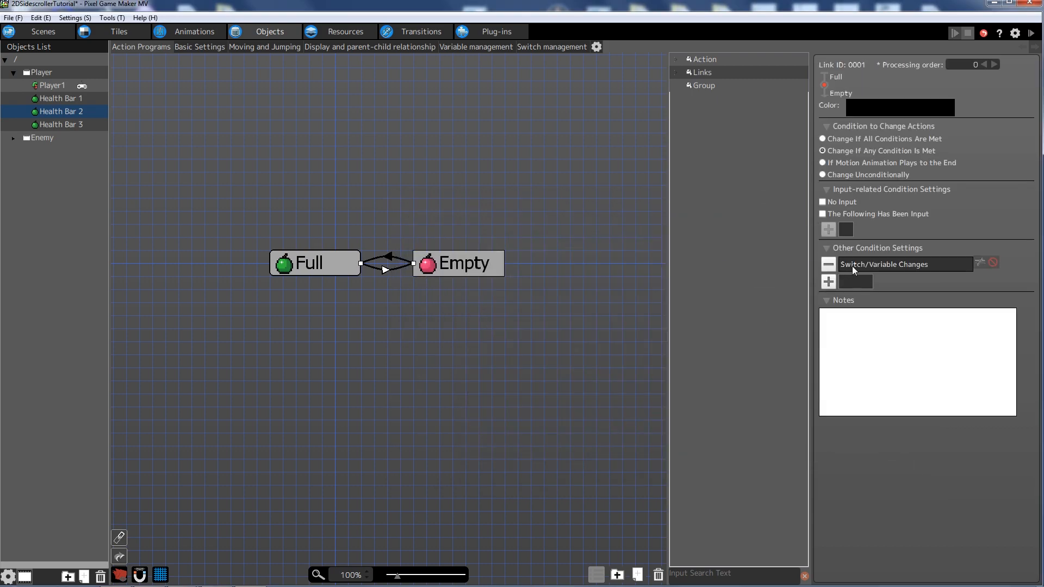
double_click(851, 267)
click(877, 475)
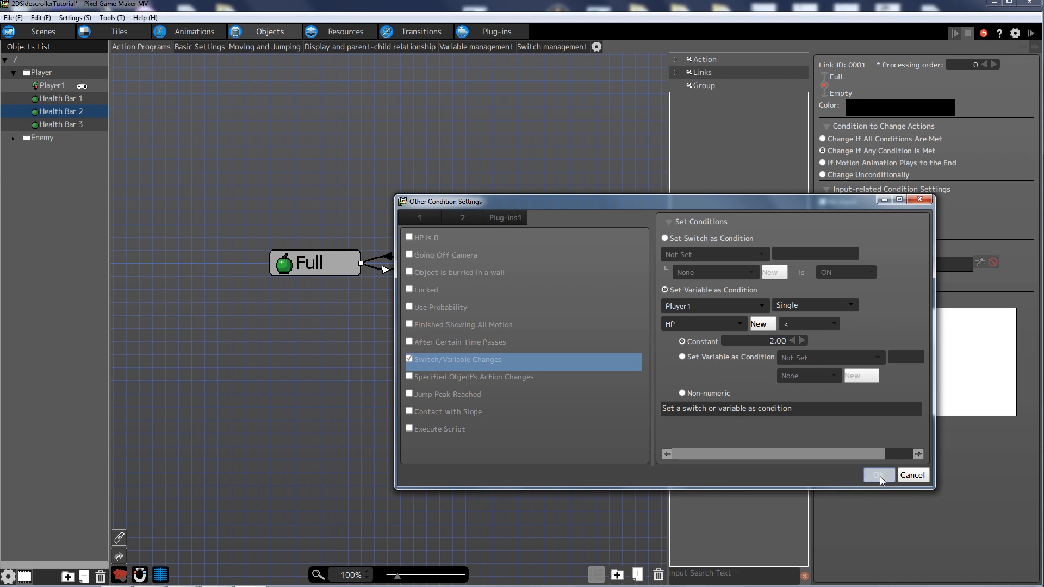
- Set Health Bar 3 to fill at Player1 HP >= 3 and empty below 3
click(61, 124)
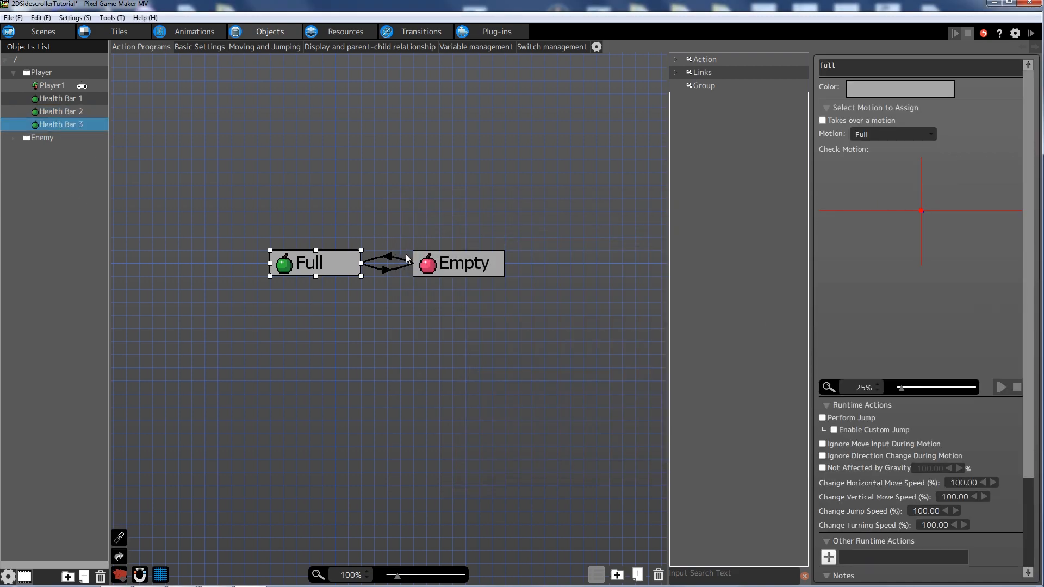
click(390, 260)
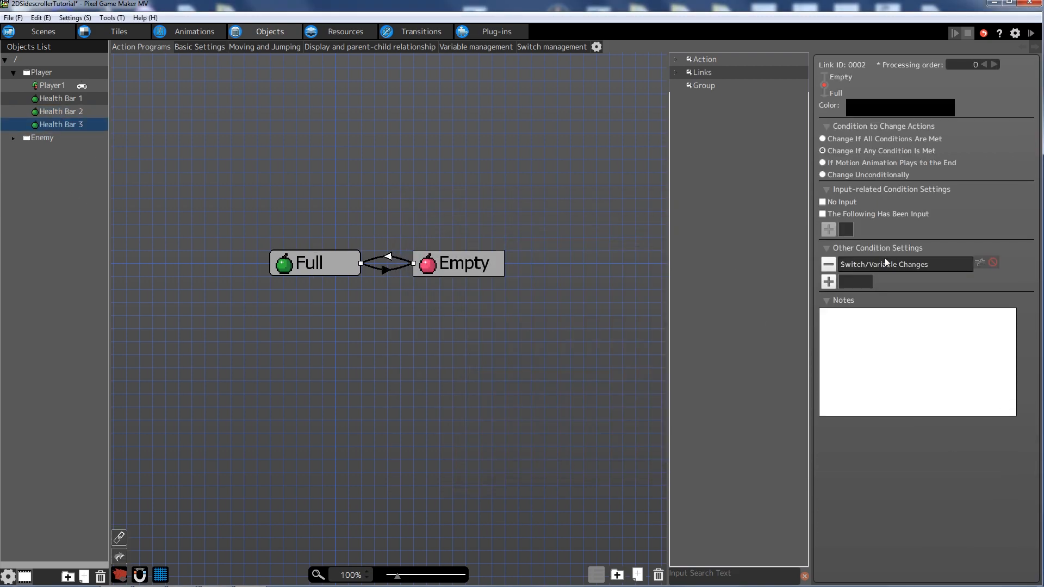
double_click(885, 258)
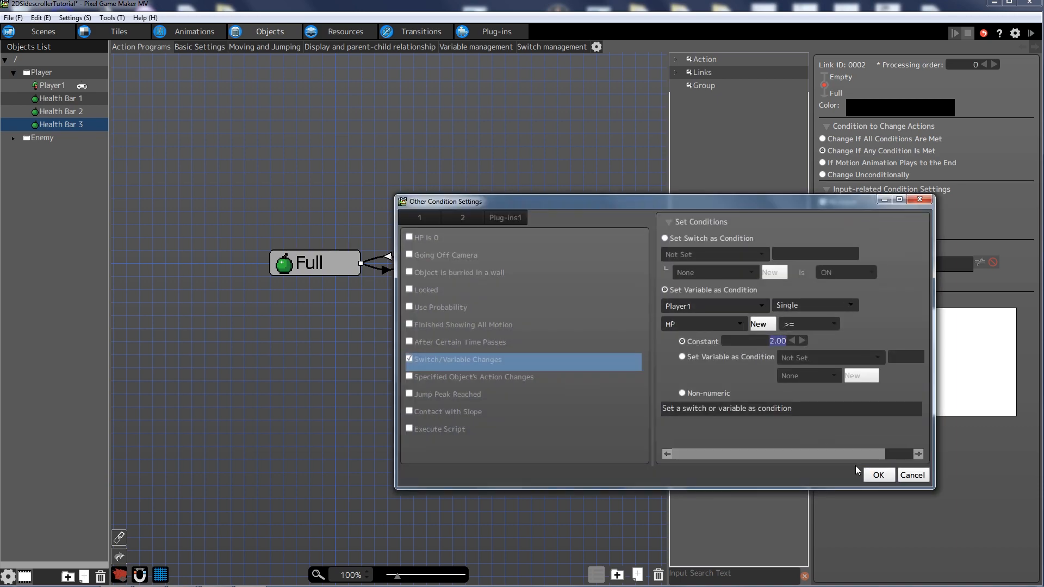
click(877, 475)
double_click(924, 263)
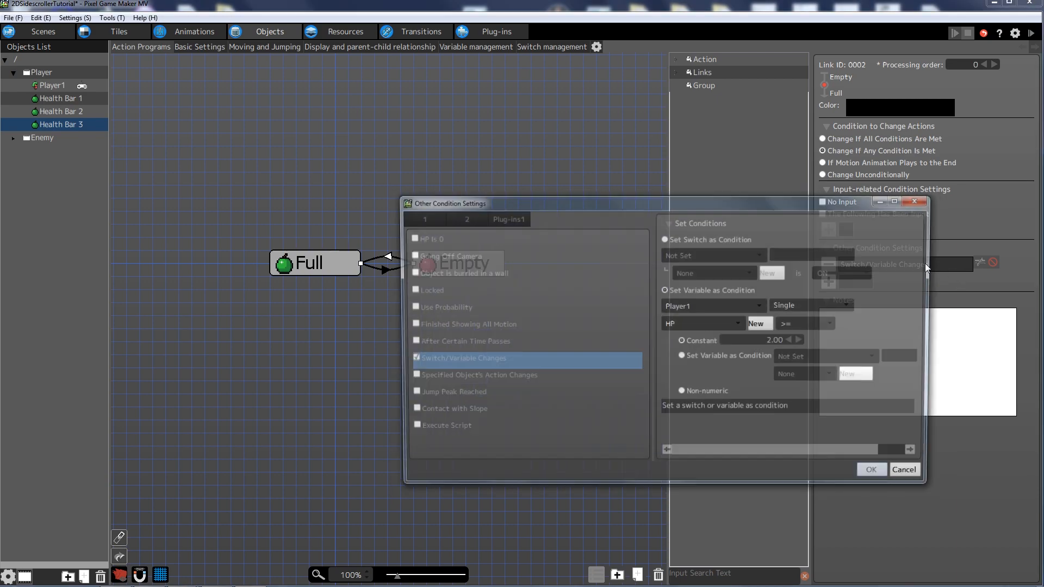
click(878, 475)
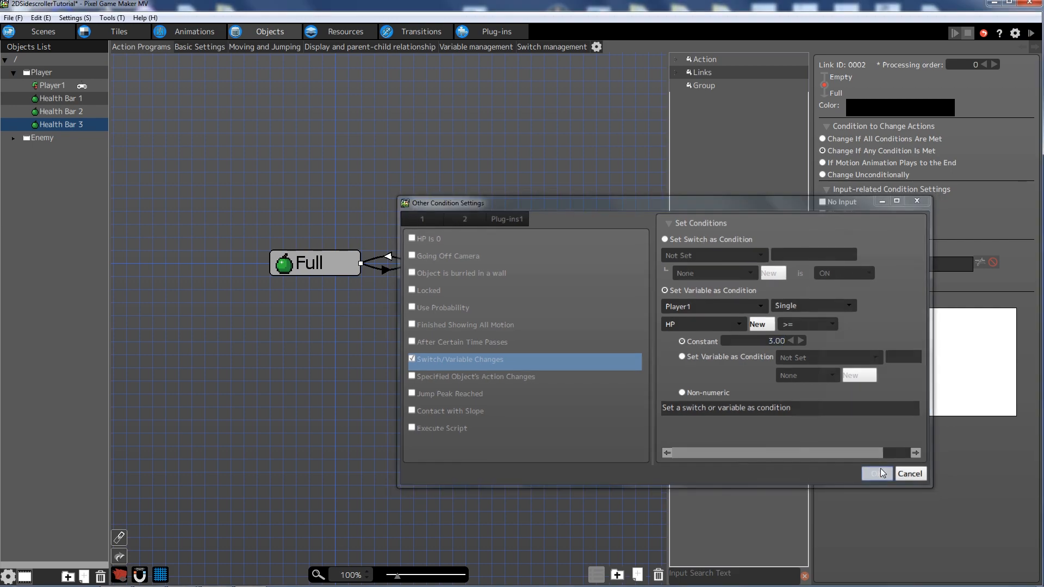
click(383, 269)
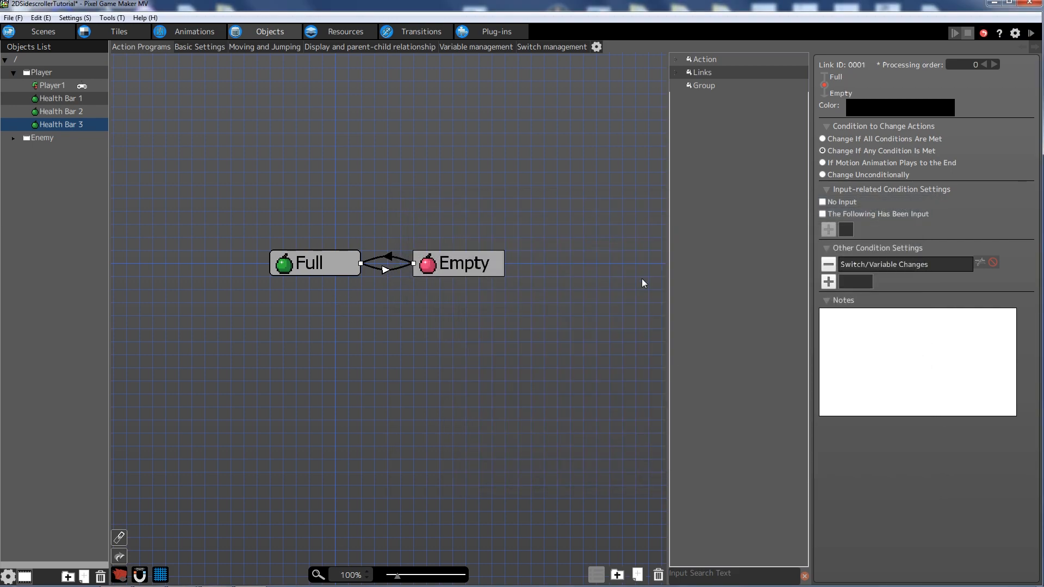
double_click(912, 270)
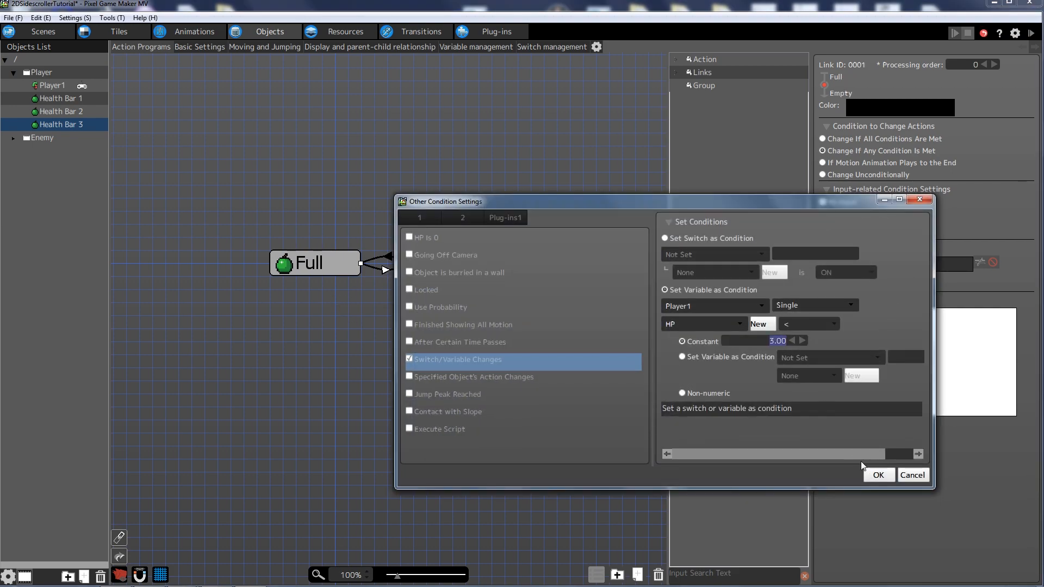
click(878, 475)
drag(339, 131, 354, 129)
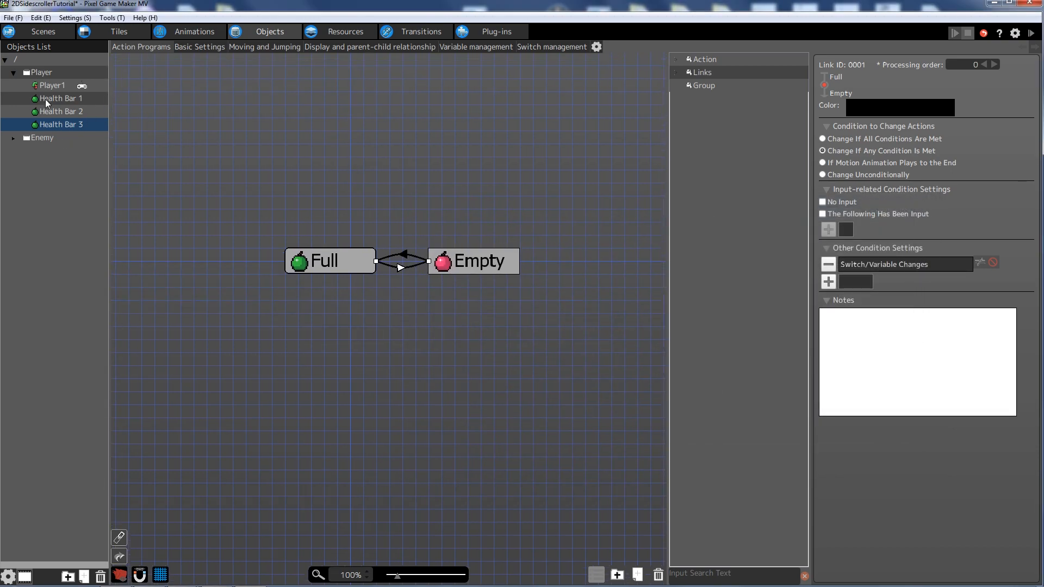
- Switch from Player1's action program to the Level 1 map and right-click the Level 1 scene
click(49, 85)
drag(212, 116, 191, 146)
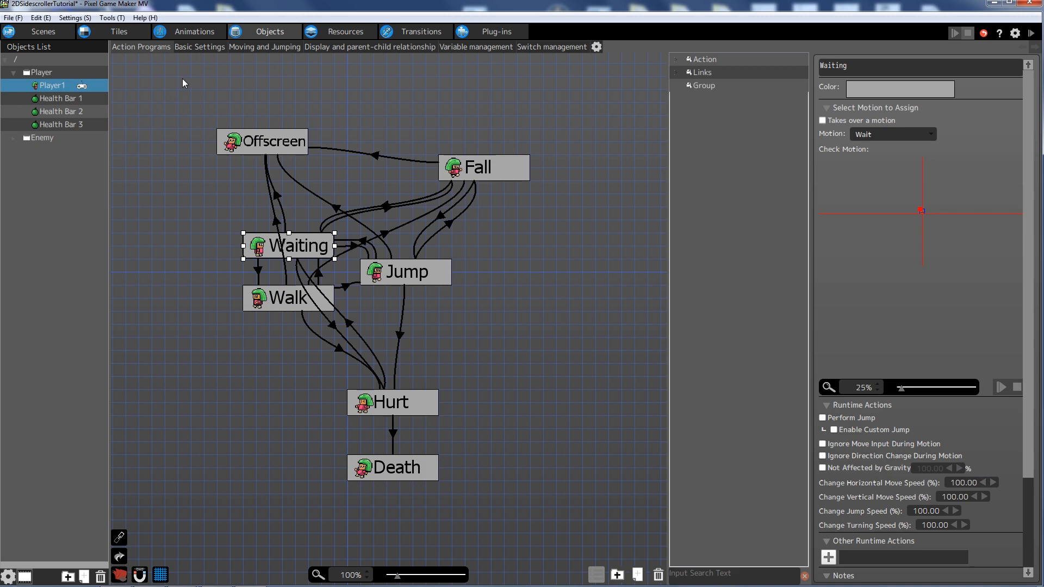
click(38, 31)
mouse_move(290, 250)
middle_down()
mouse_move(345, 279)
mouse_move(473, 296)
mouse_move(471, 328)
mouse_move(416, 336)
middle_up()
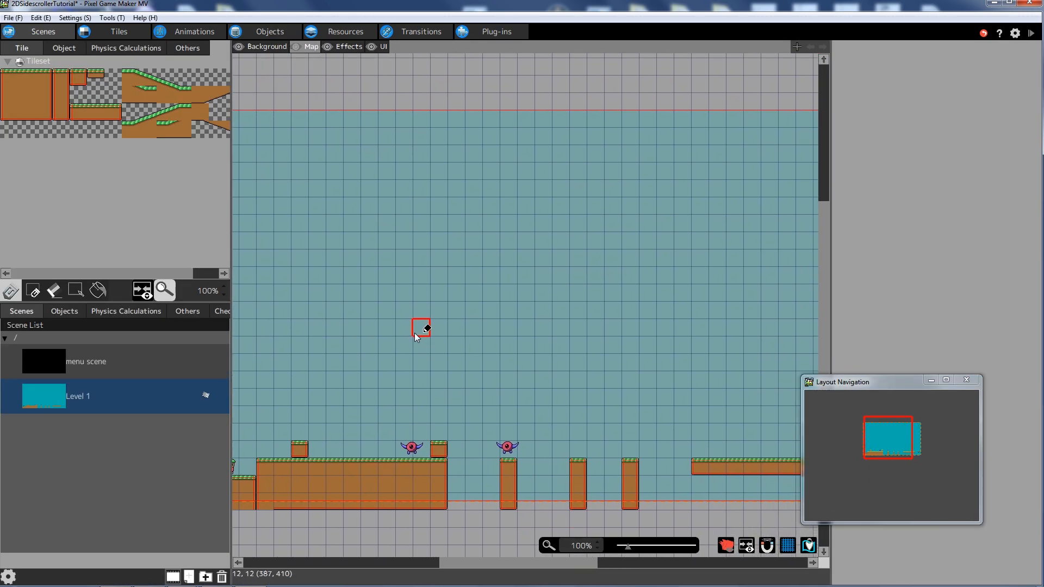
click(61, 441)
click(46, 401)
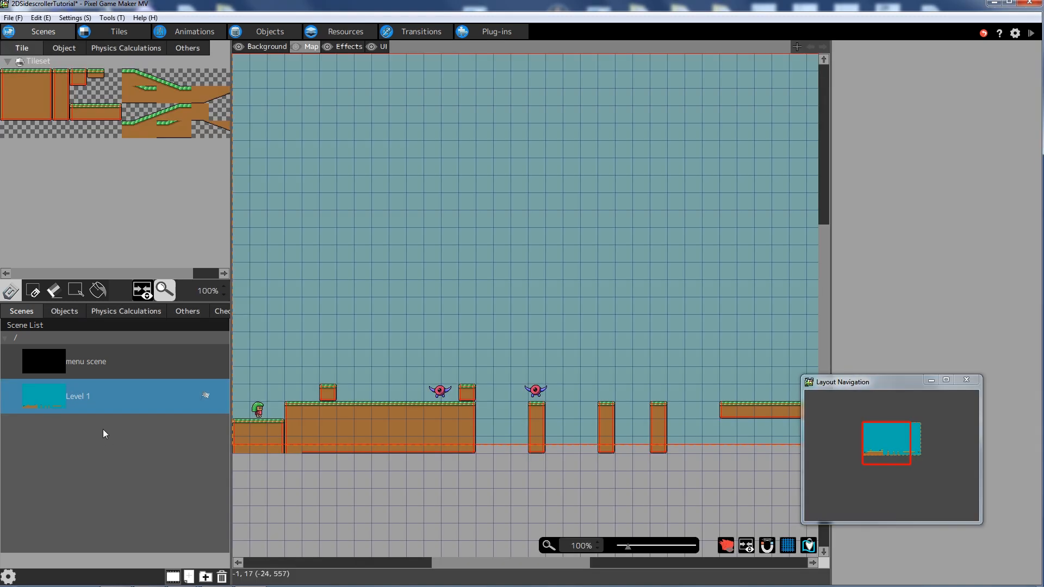
right_click(48, 400)
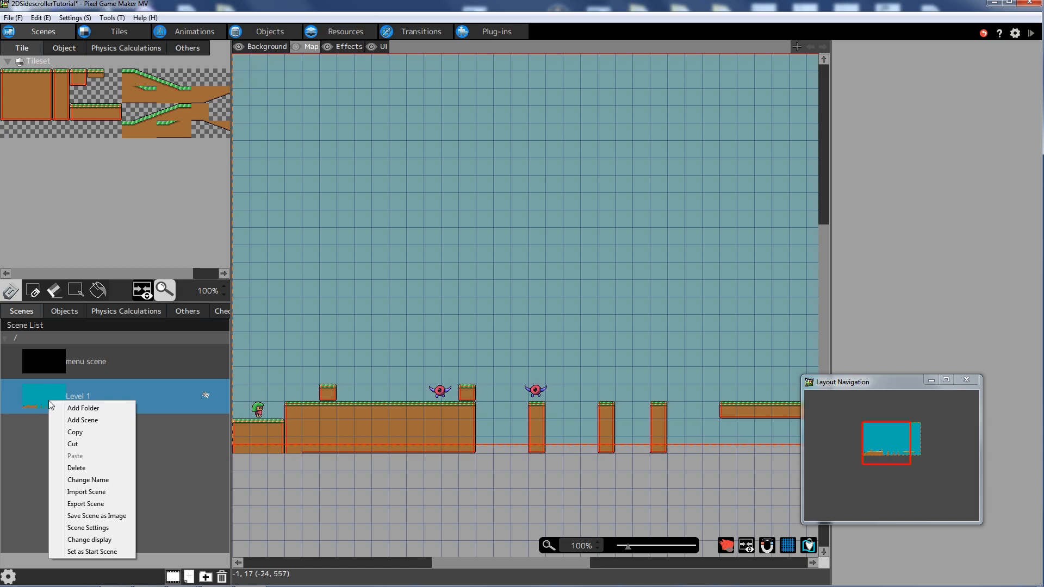
- In Level 1's scene settings, set Scene Width to 2 and Default Menu Screen to Menu 1
click(110, 528)
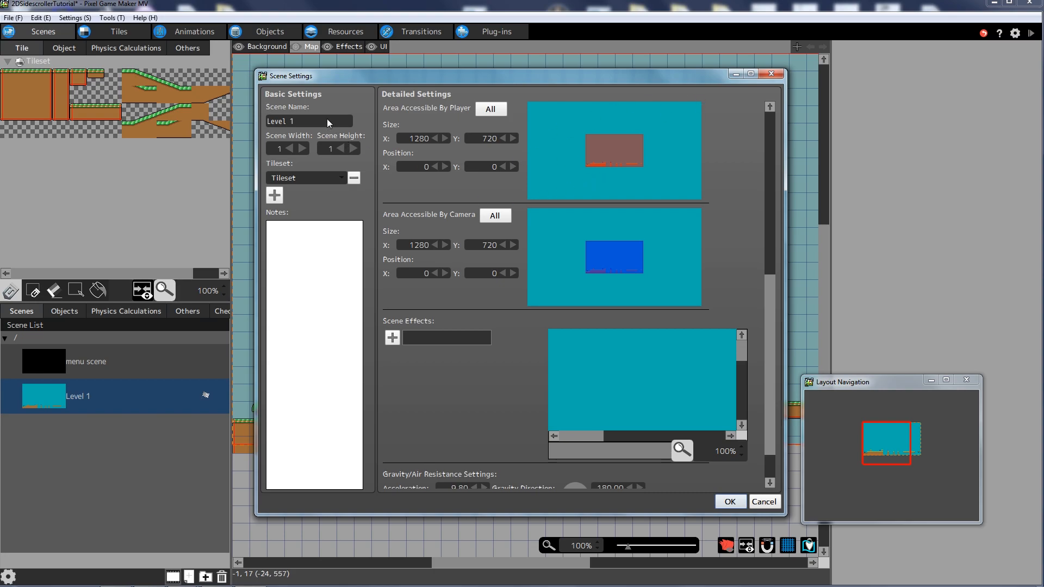
click(303, 149)
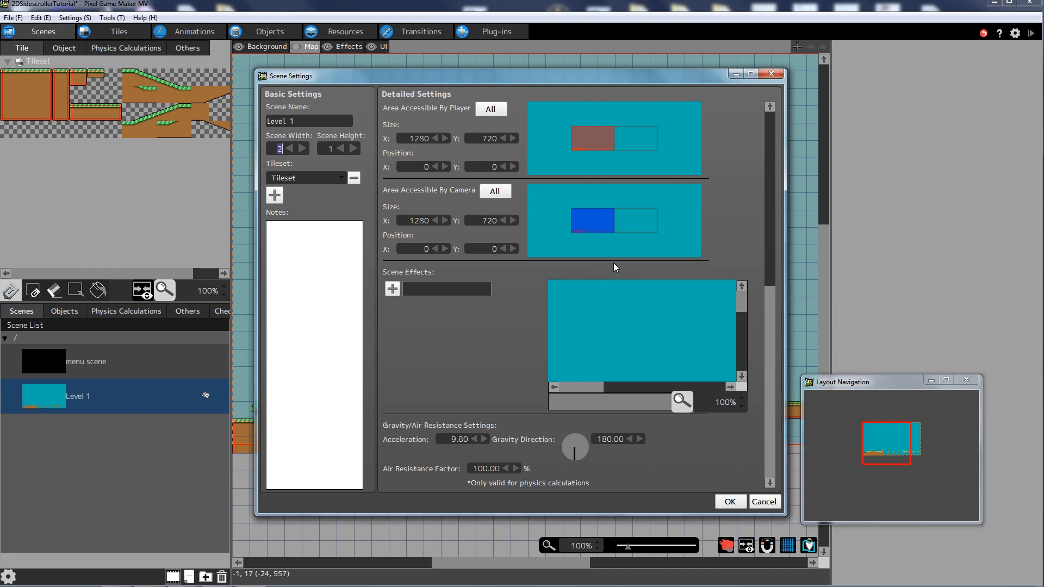
drag(768, 291, 769, 228)
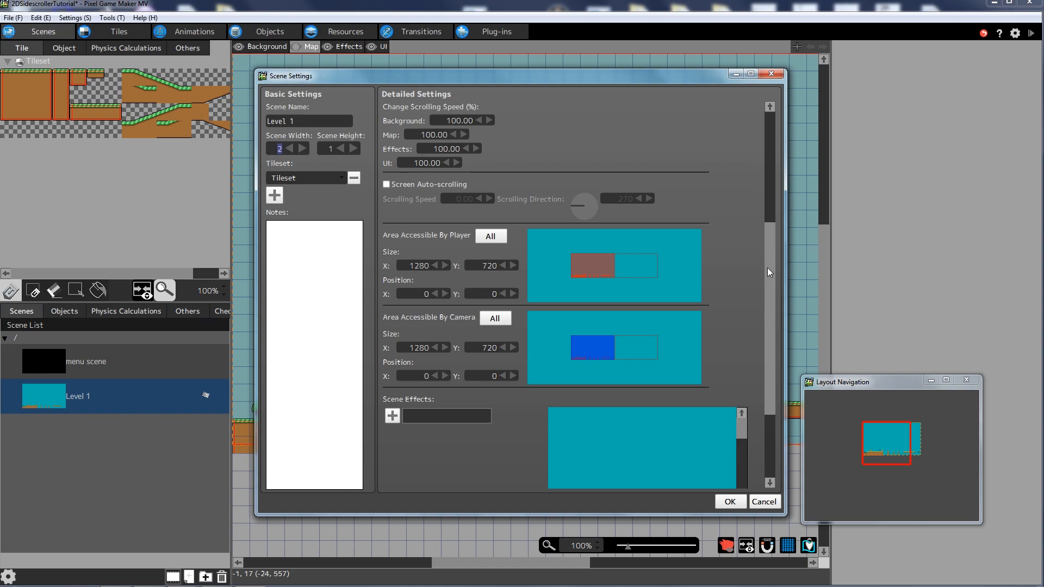
drag(769, 267, 768, 138)
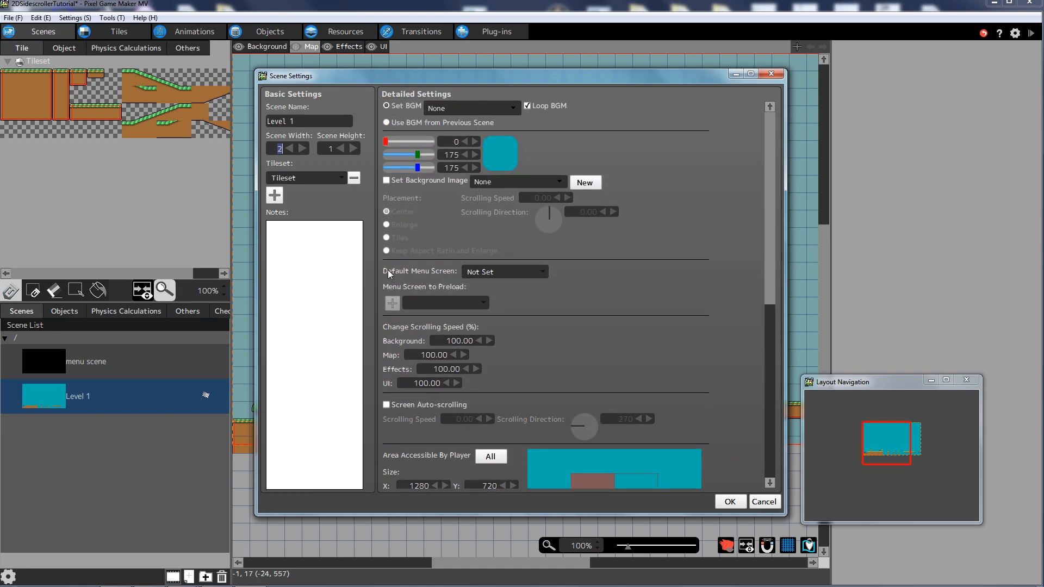
click(486, 272)
click(486, 296)
- Extend the player and camera accessible areas across the scene to 2560 × 752
drag(773, 189, 766, 206)
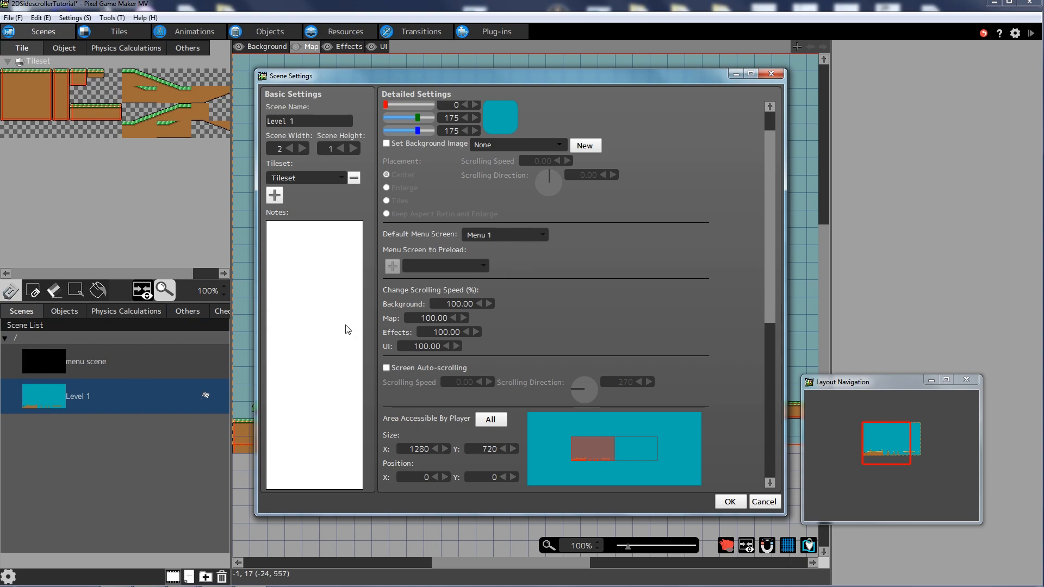
drag(768, 213, 758, 288)
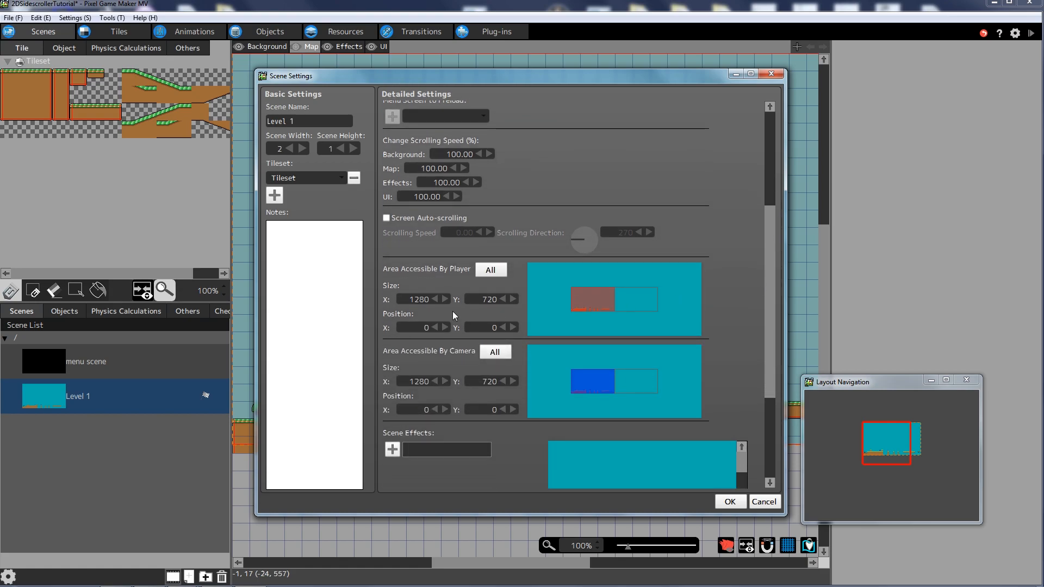
click(491, 270)
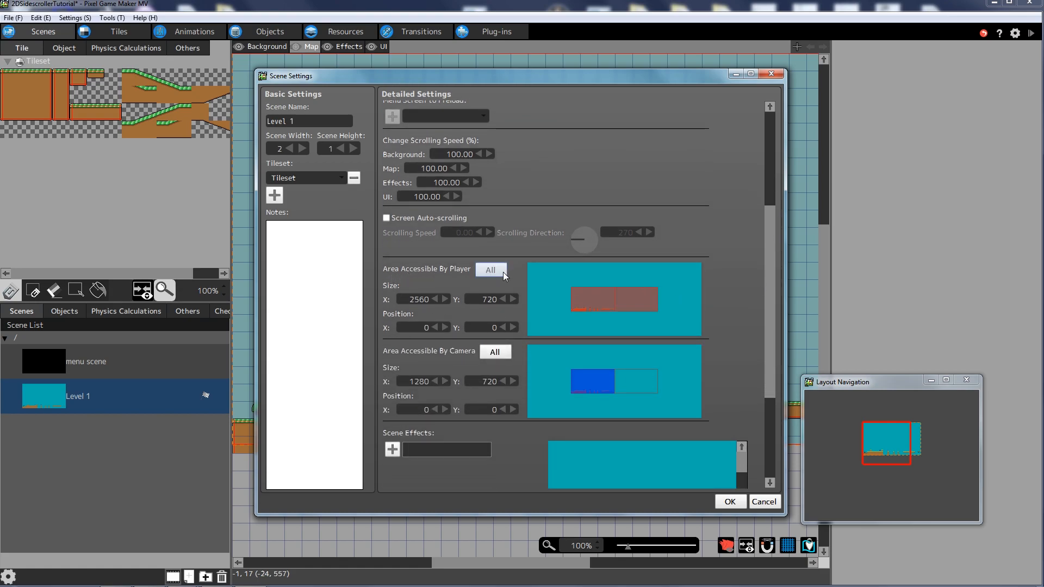
drag(766, 269, 765, 292)
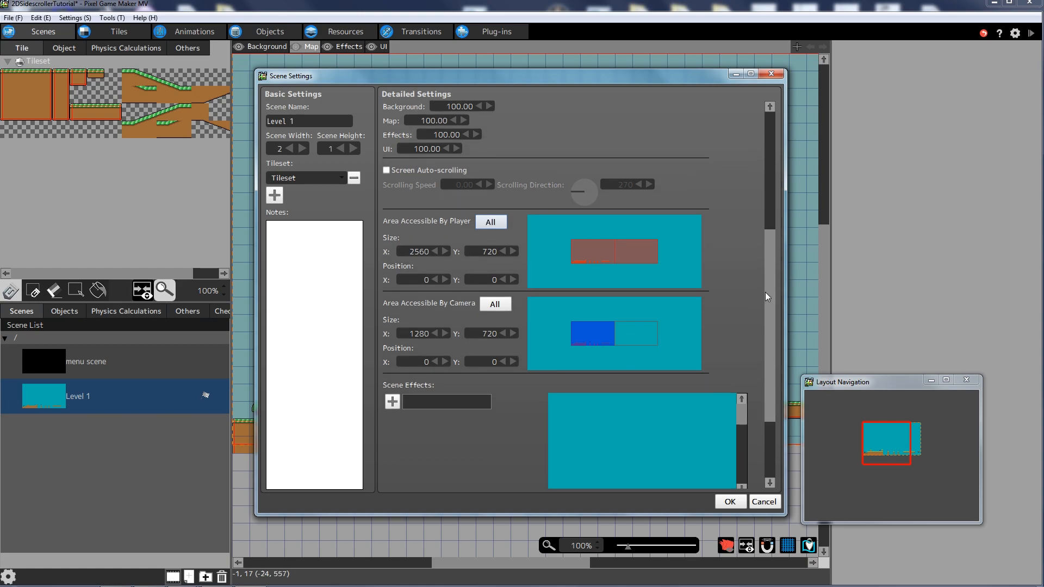
click(498, 305)
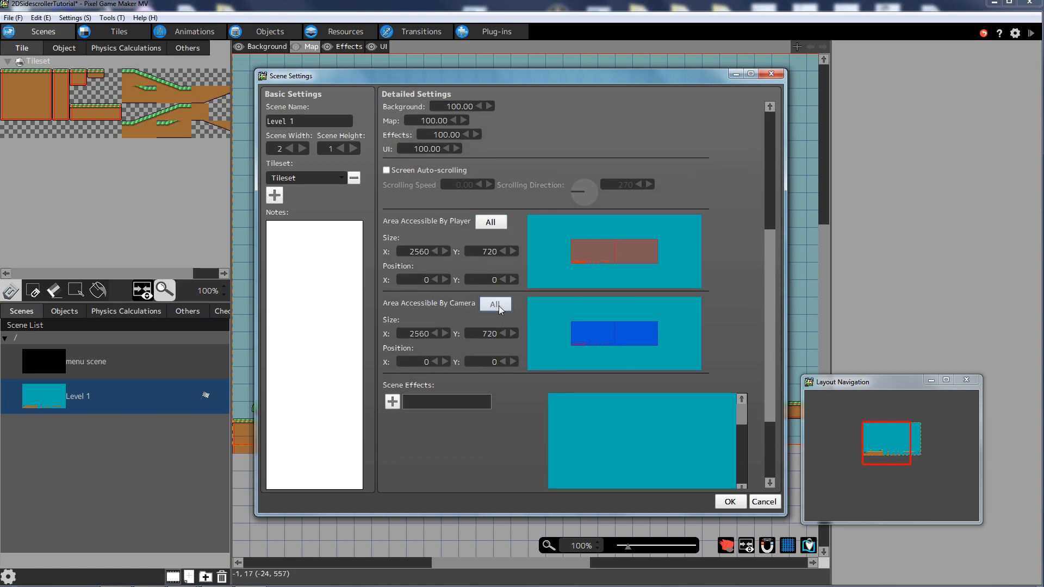
double_click(477, 252)
drag(487, 252, 492, 254)
drag(774, 259, 769, 152)
- Apply the scene settings and zoom the Level 1 map out to 50%
click(734, 503)
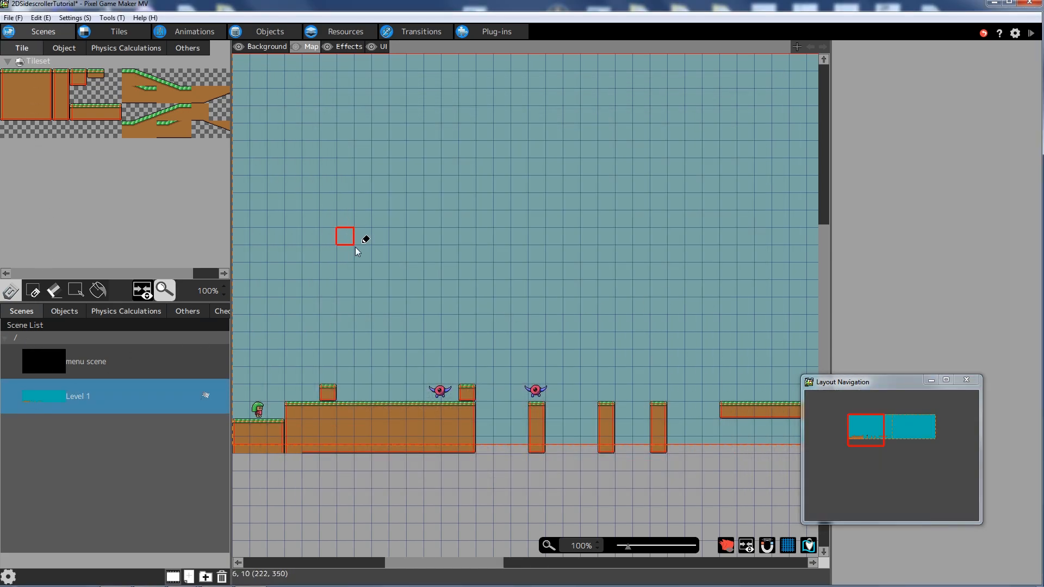
mouse_move(470, 562)
mouse_down()
mouse_move(479, 562)
mouse_move(467, 562)
mouse_up()
drag(629, 547, 625, 549)
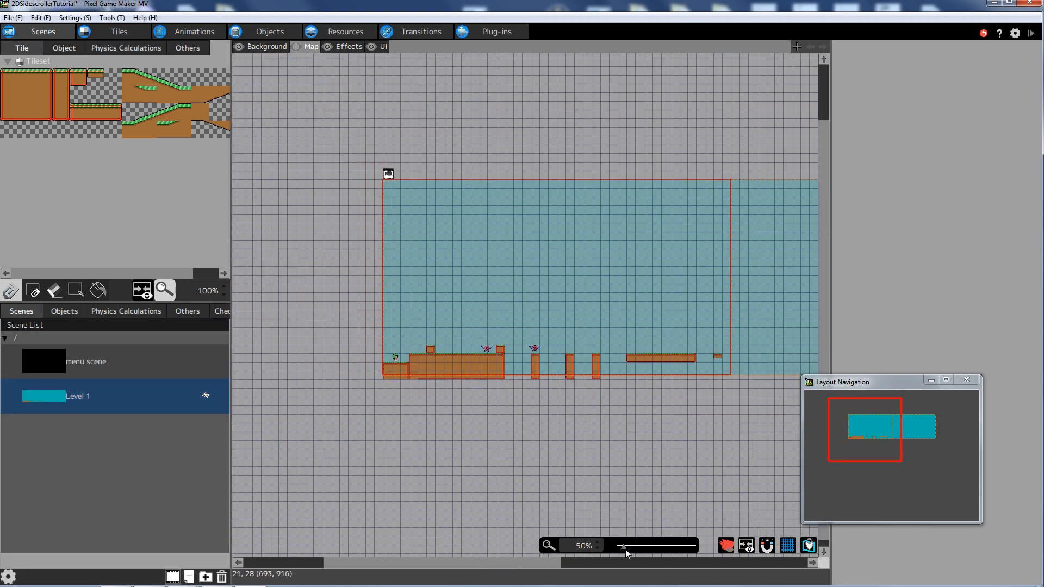
drag(537, 559, 544, 558)
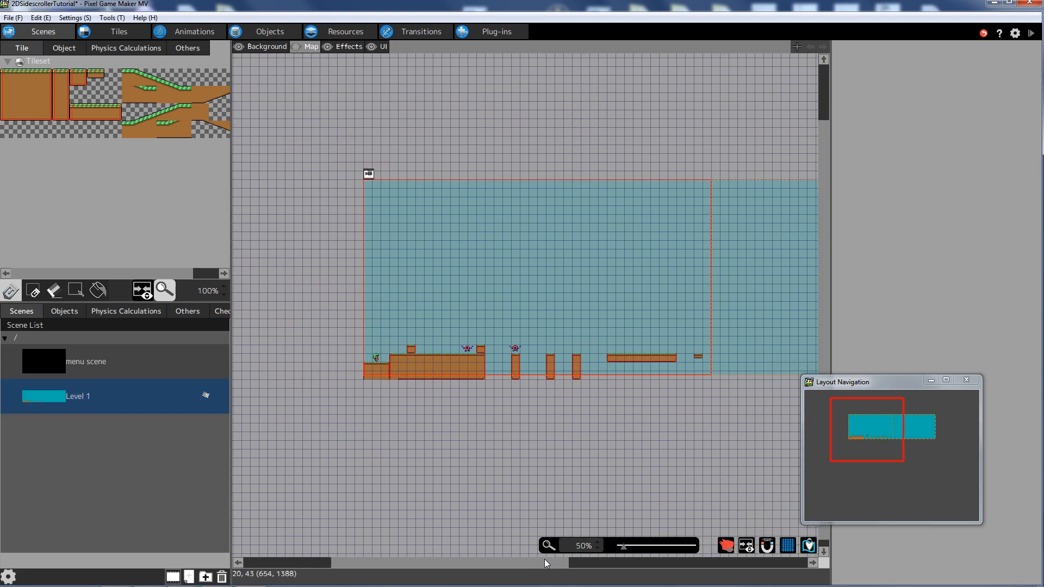
- Rectangle-select all of Level 1's ground tiles and delete them
click(75, 291)
drag(366, 337, 520, 379)
drag(651, 416, 703, 384)
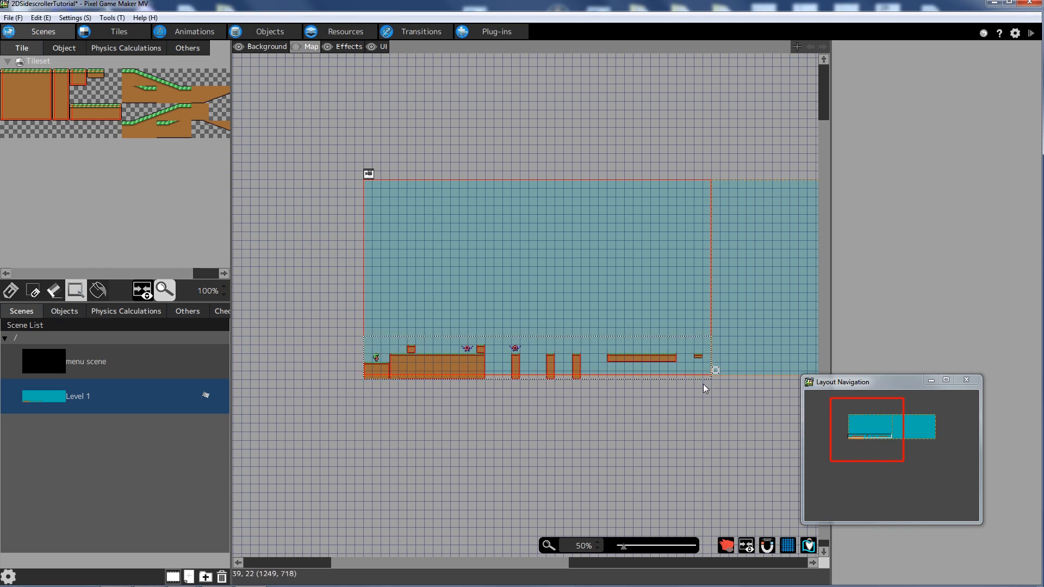
key(Delete)
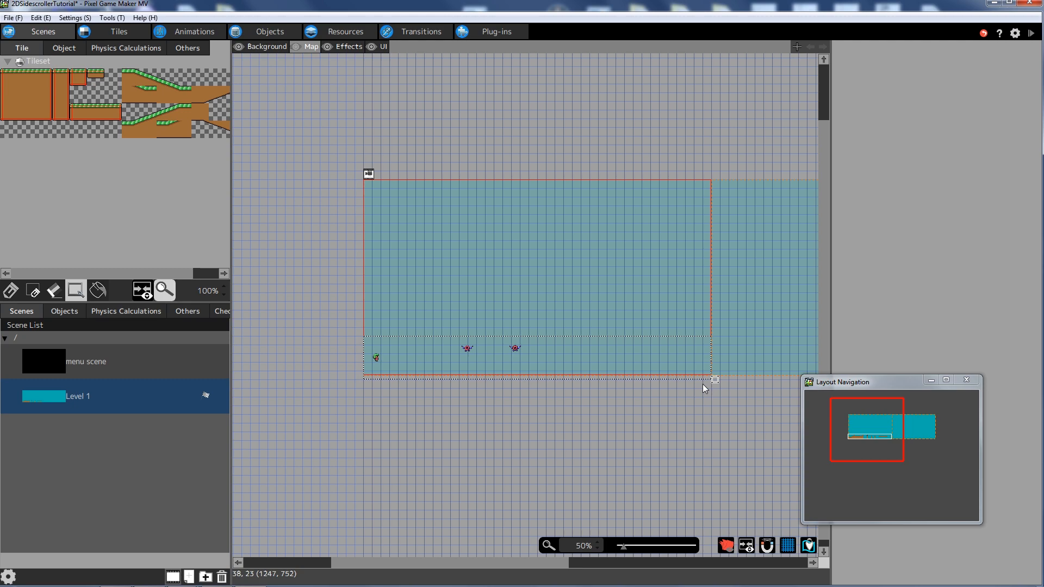
- Delete Enemy_Skipe and Enemy_Spike from the scene's Objects list
click(65, 312)
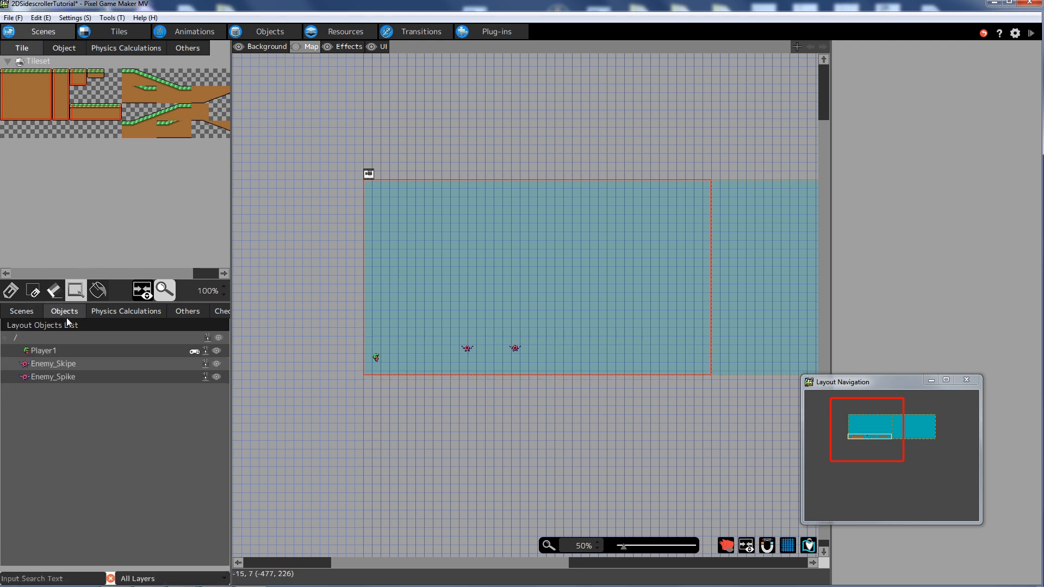
click(74, 360)
key(Delete)
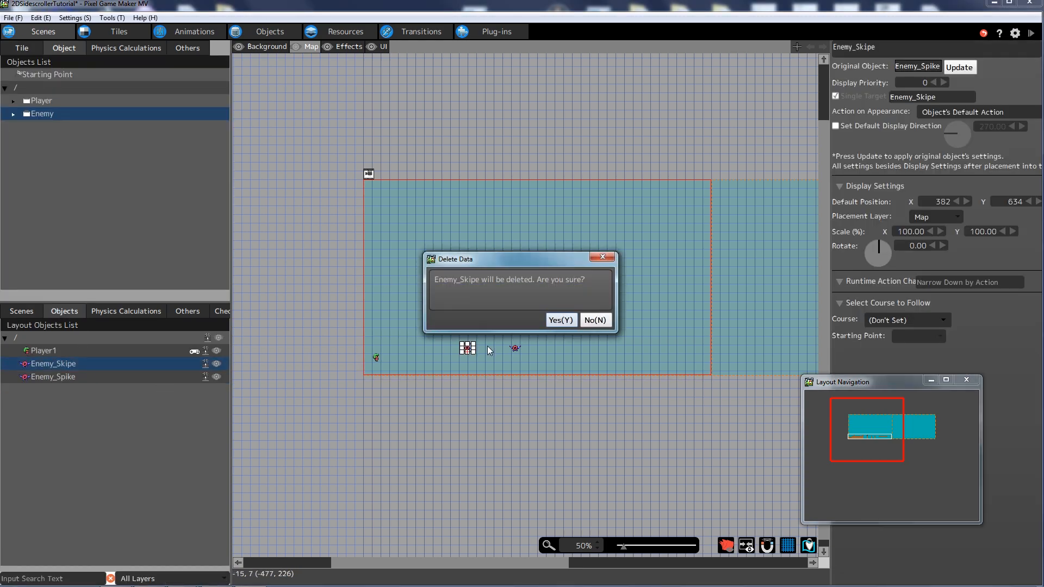
click(561, 318)
click(106, 365)
key(Delete)
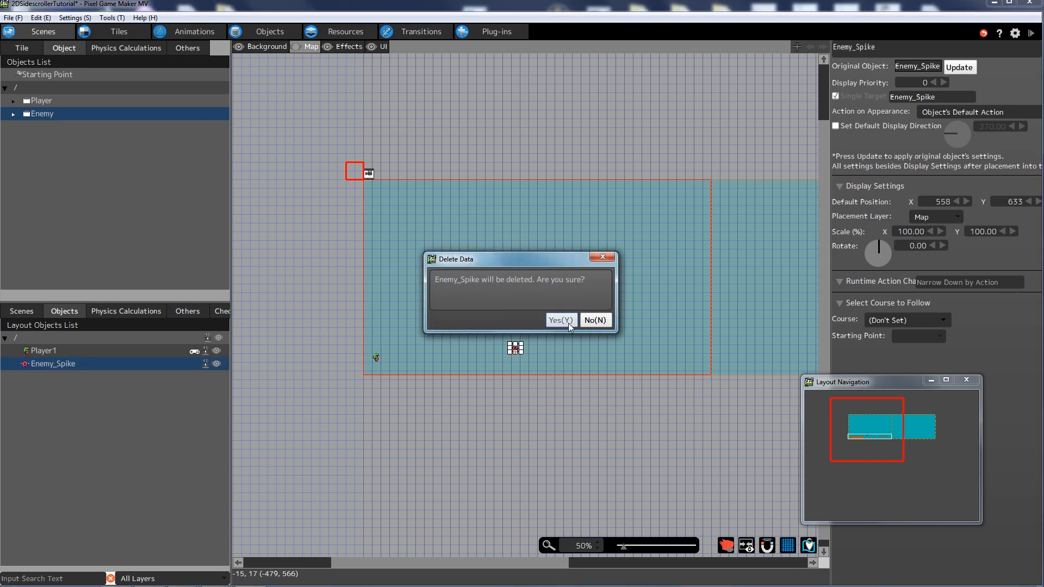
click(561, 320)
click(22, 48)
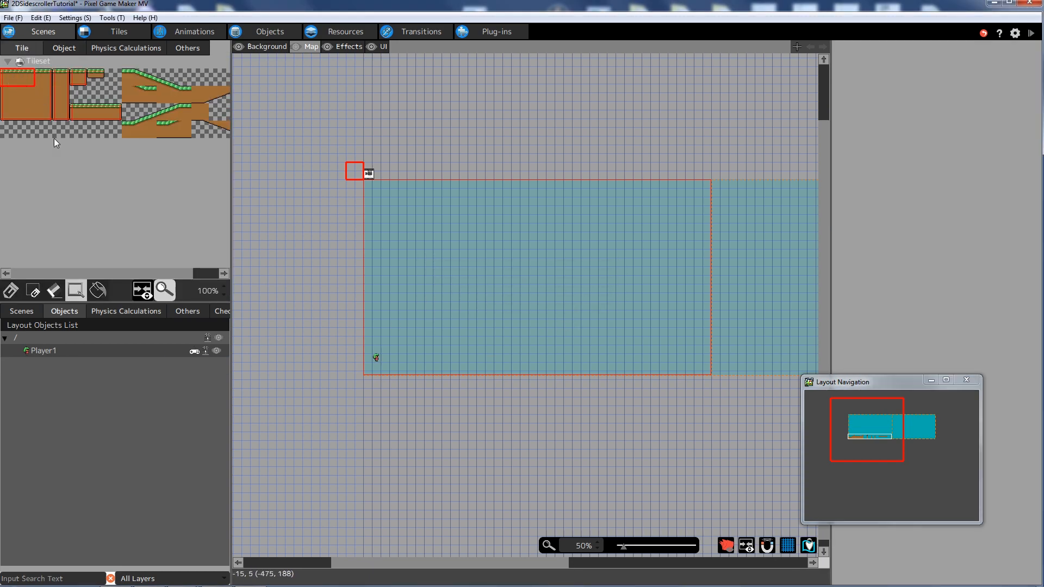
- Paint a 2x2 ground strip along the bottom of Level 1 from the left corner
drag(16, 100, 21, 86)
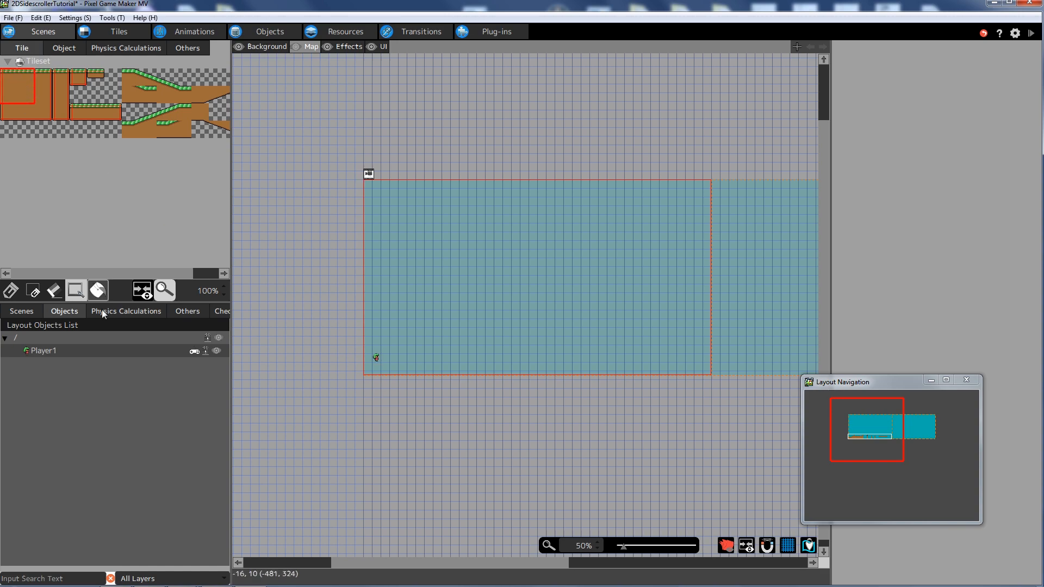
click(11, 291)
click(373, 369)
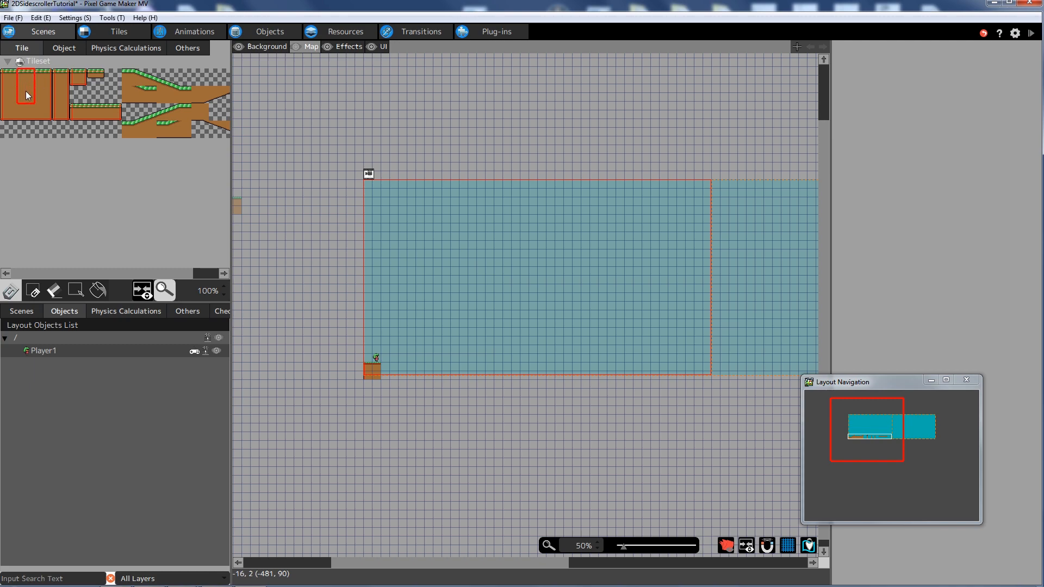
drag(387, 372, 530, 378)
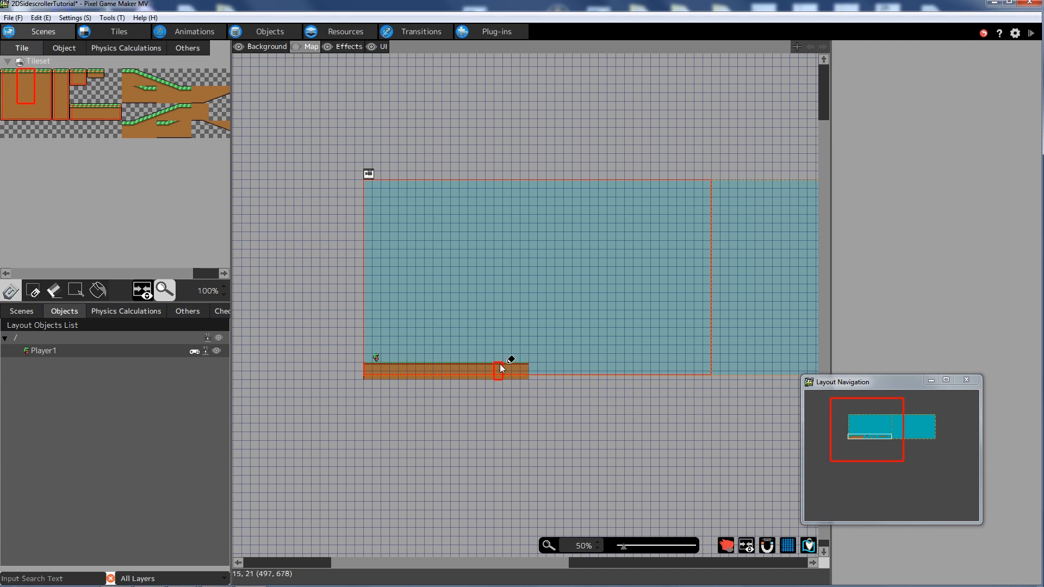
click(534, 363)
- Add a narrow ground column and wider ground blocks rightward to the first screen's edge
click(61, 77)
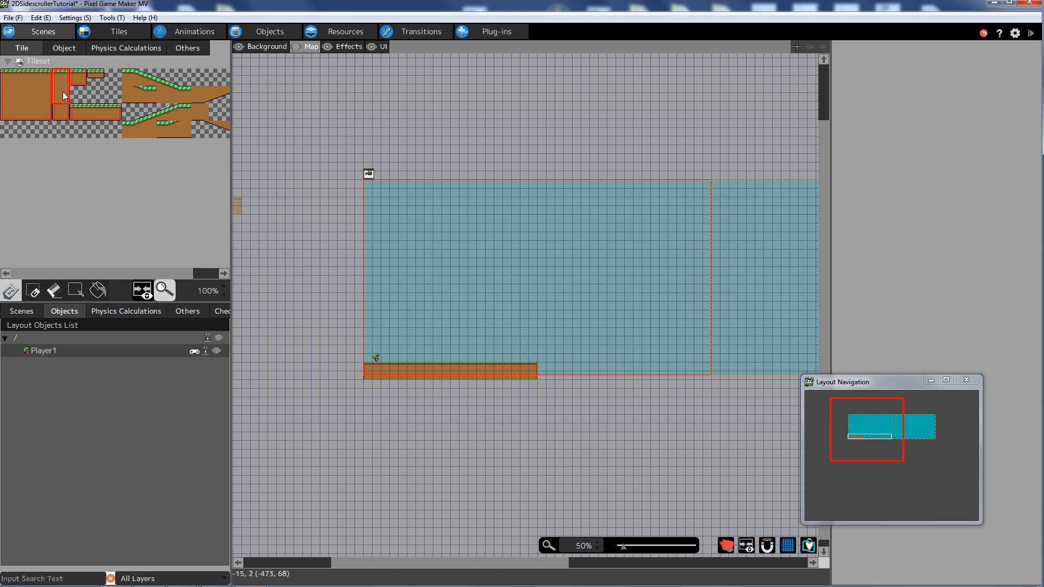
click(584, 367)
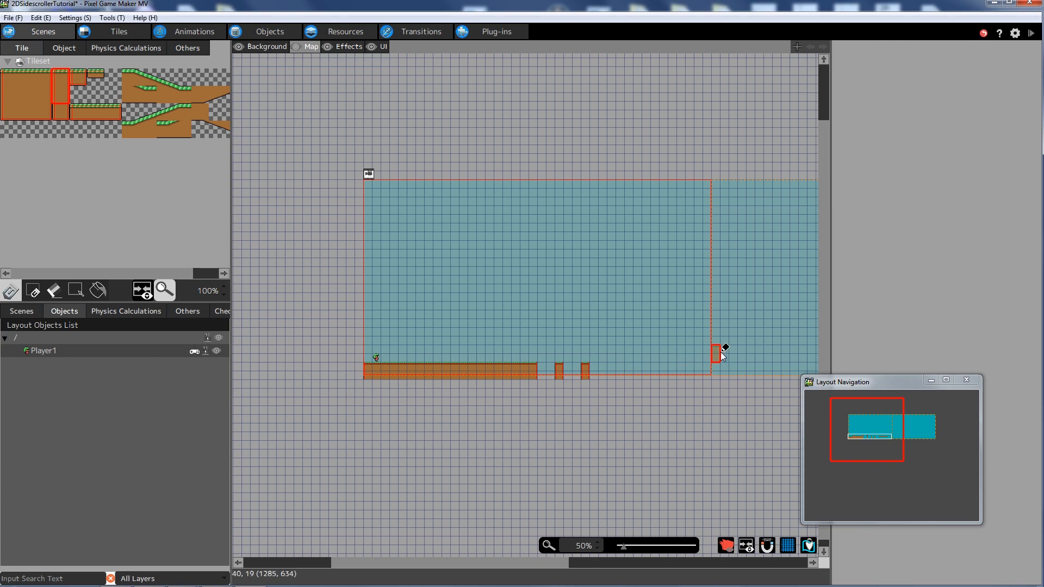
drag(5, 76, 18, 96)
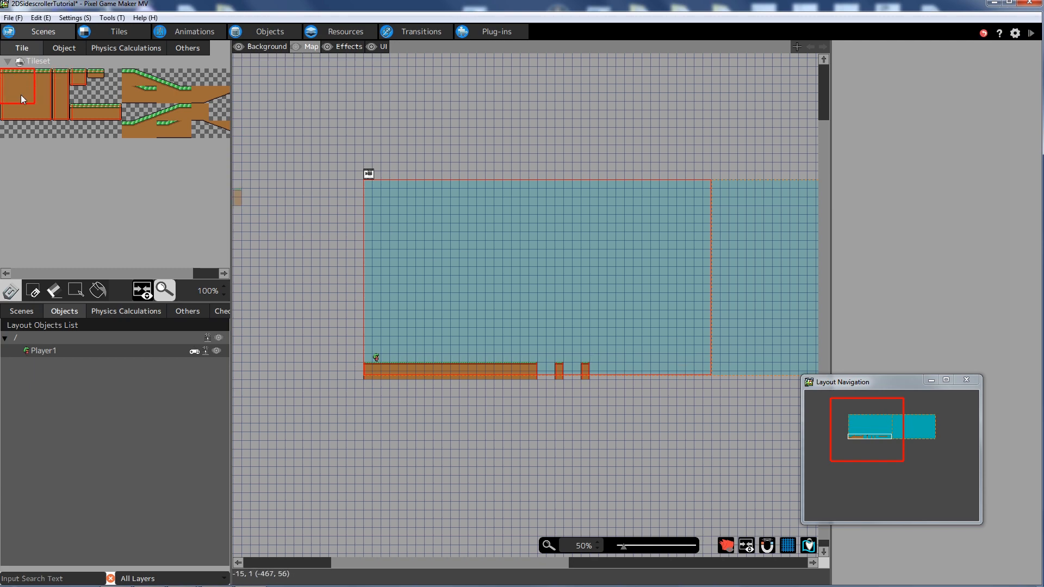
click(607, 361)
drag(496, 563, 571, 560)
drag(51, 77, 43, 80)
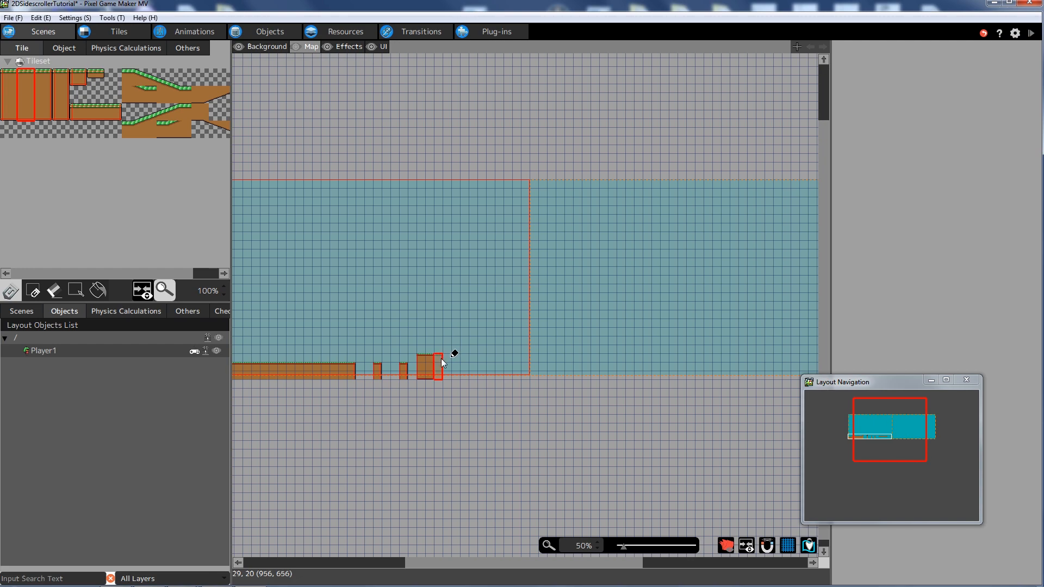
key(ctrl+z)
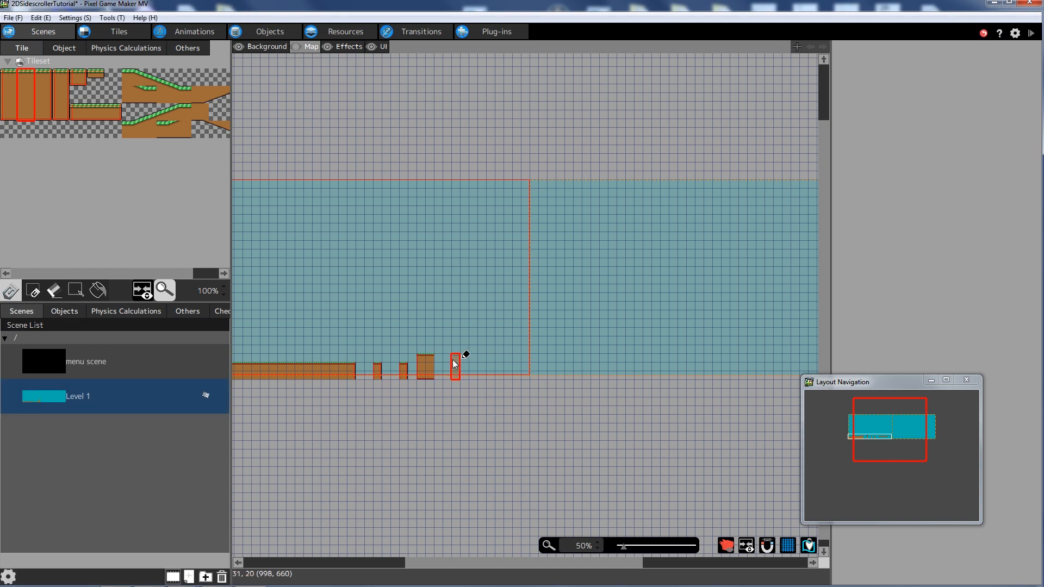
drag(440, 359, 526, 367)
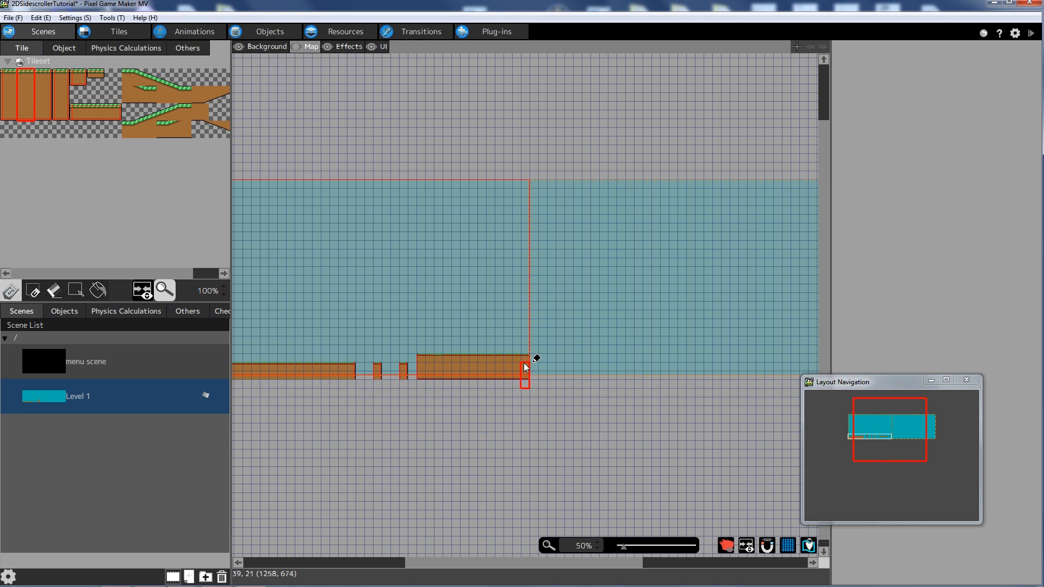
mouse_move(471, 562)
mouse_down()
mouse_move(446, 559)
mouse_move(508, 544)
mouse_move(515, 503)
mouse_up()
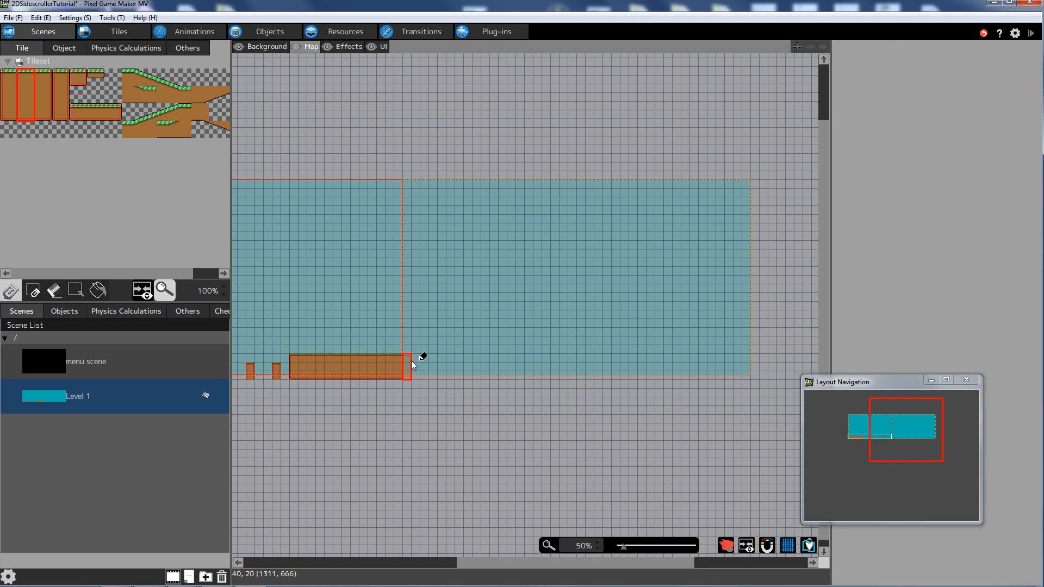
click(44, 92)
click(407, 365)
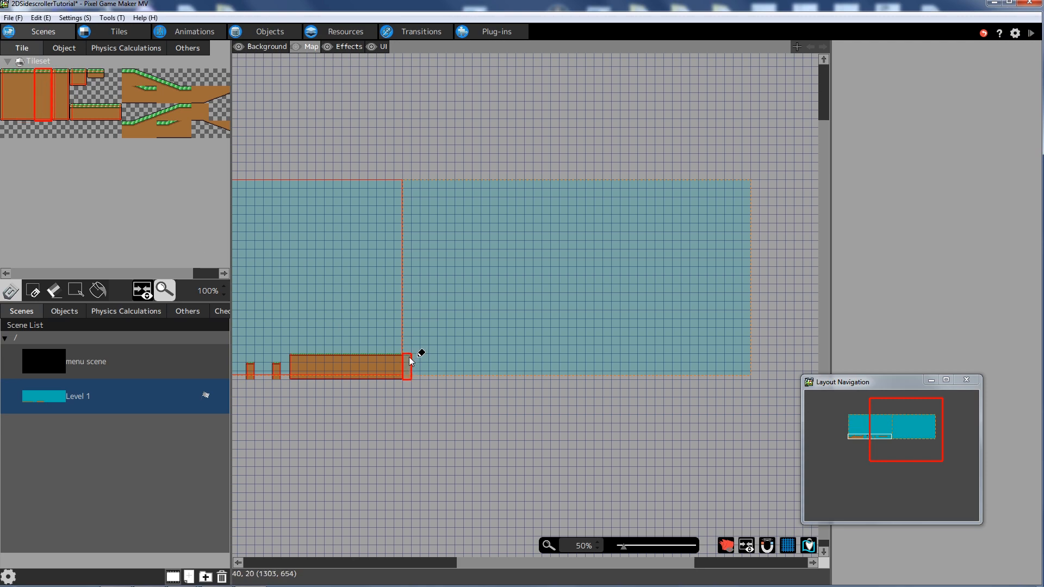
- Paint six two-tile platforms stepping up and then down after the ground
drag(76, 111, 90, 111)
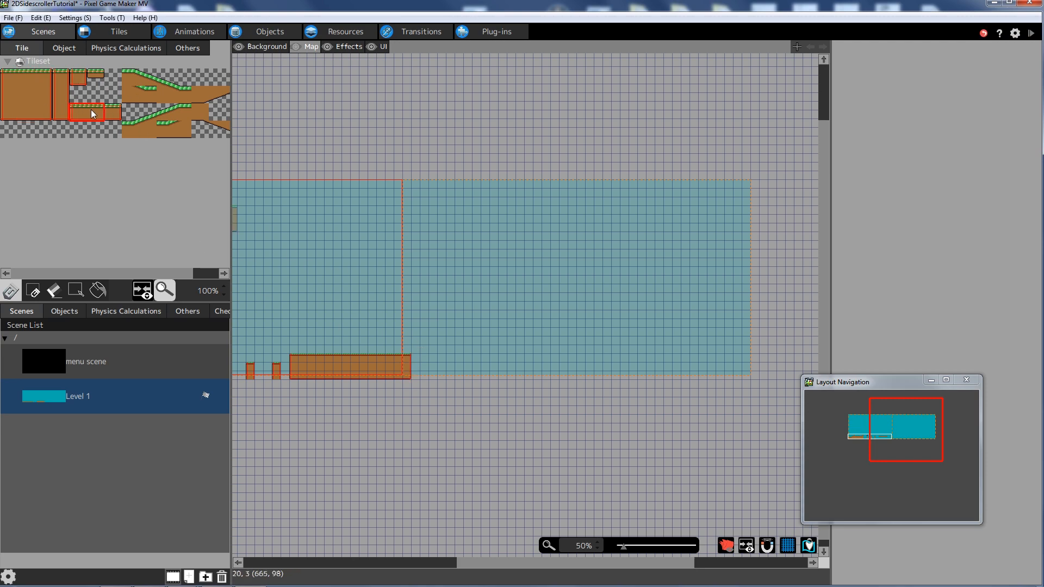
click(429, 351)
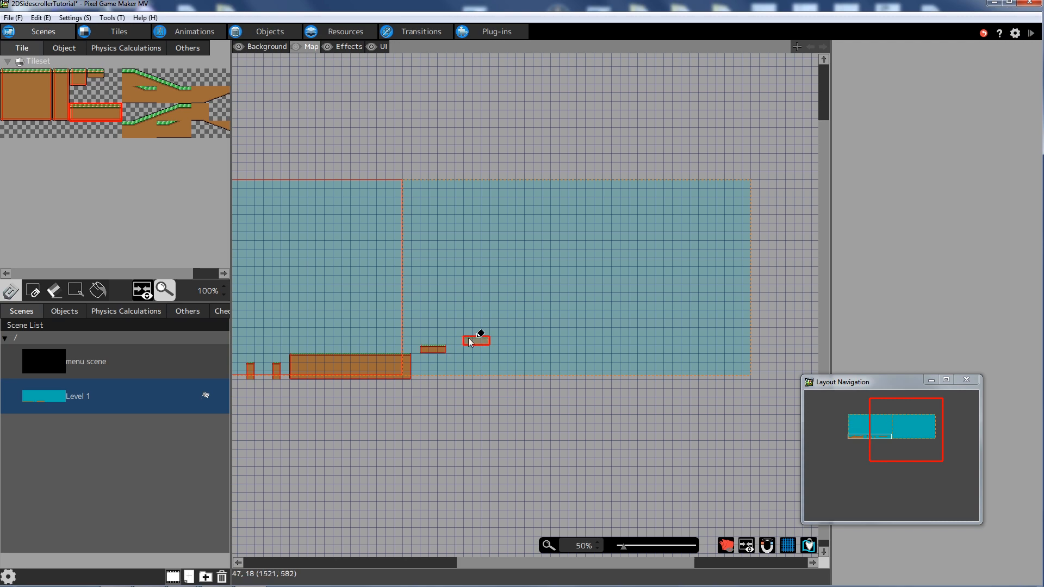
click(462, 341)
click(501, 333)
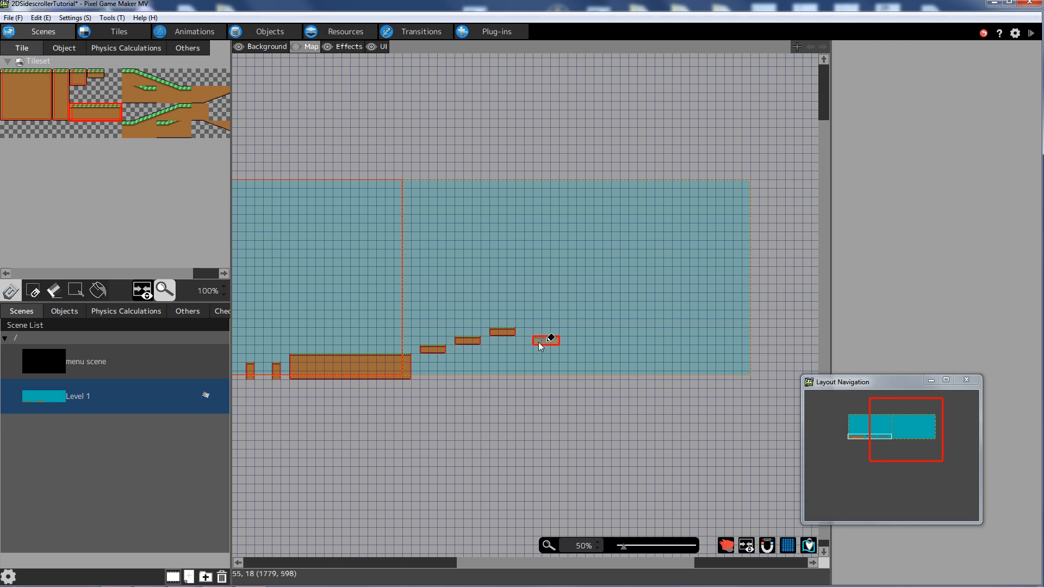
click(532, 343)
click(569, 352)
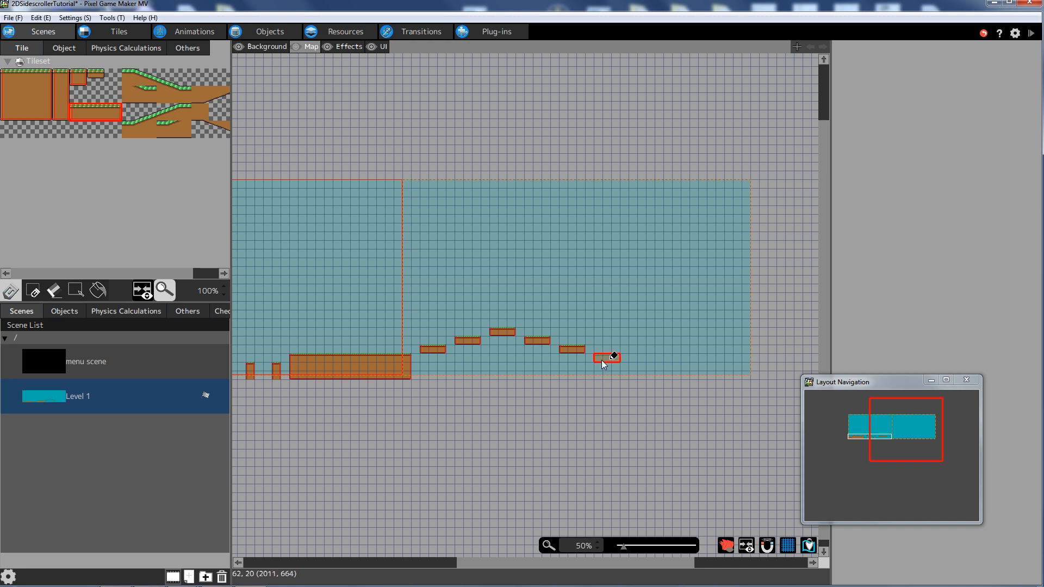
click(602, 362)
- Paint a two-tile-tall ground pillar after the platforms and extend it into a ground strip
click(8, 83)
drag(8, 83, 8, 101)
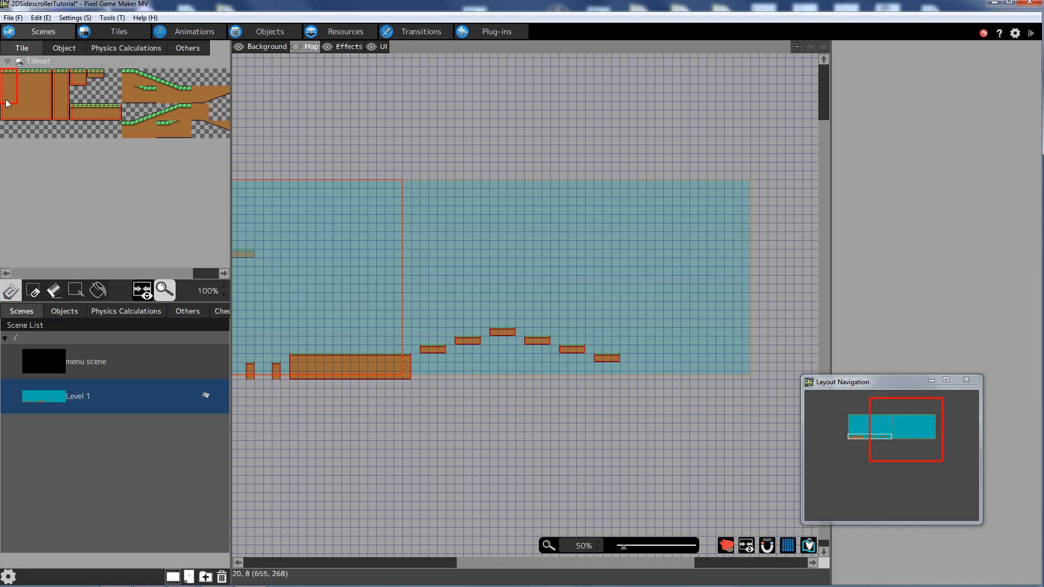
click(636, 372)
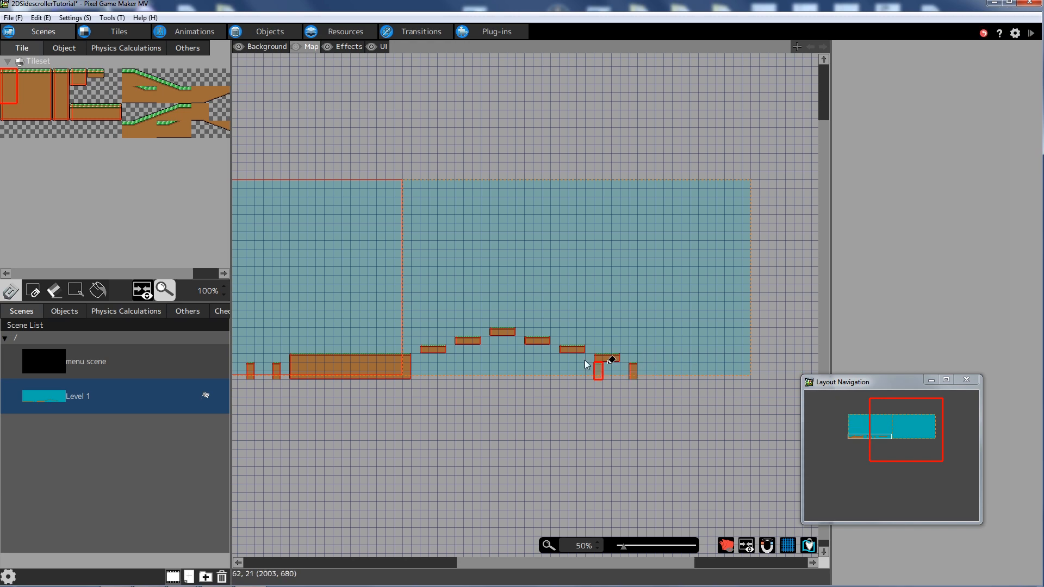
key(ctrl+z)
click(645, 368)
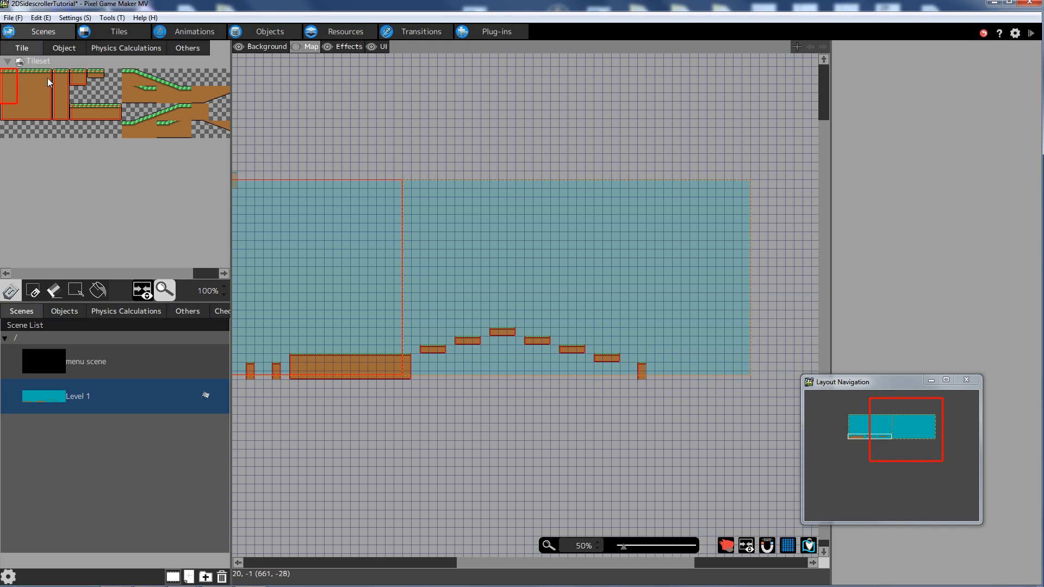
mouse_move(660, 374)
mouse_down()
mouse_move(754, 371)
mouse_move(727, 373)
mouse_up()
drag(515, 563, 404, 555)
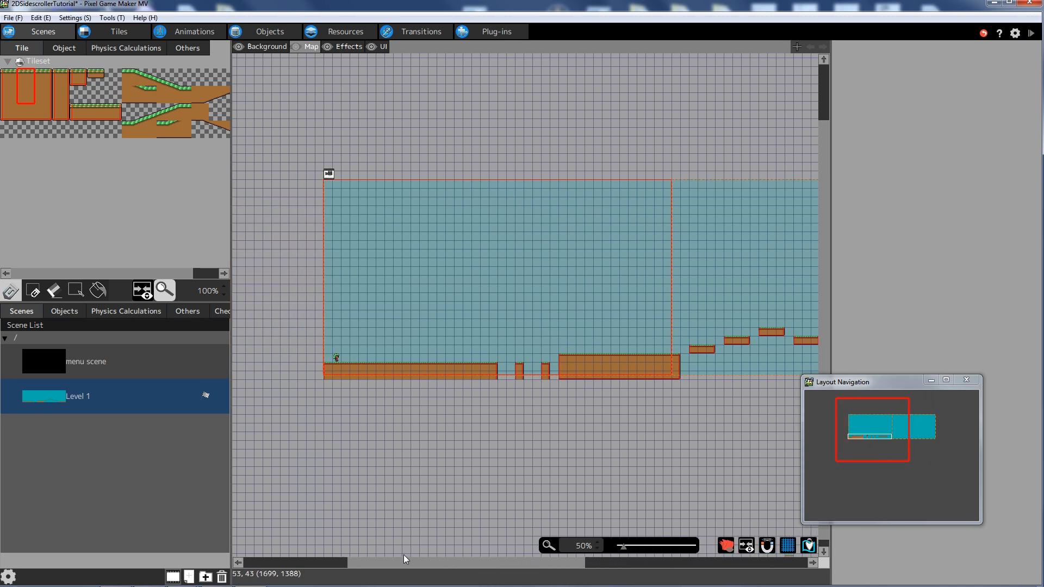
- Pick Enemy_Spike from the Enemy object group for placement
click(60, 311)
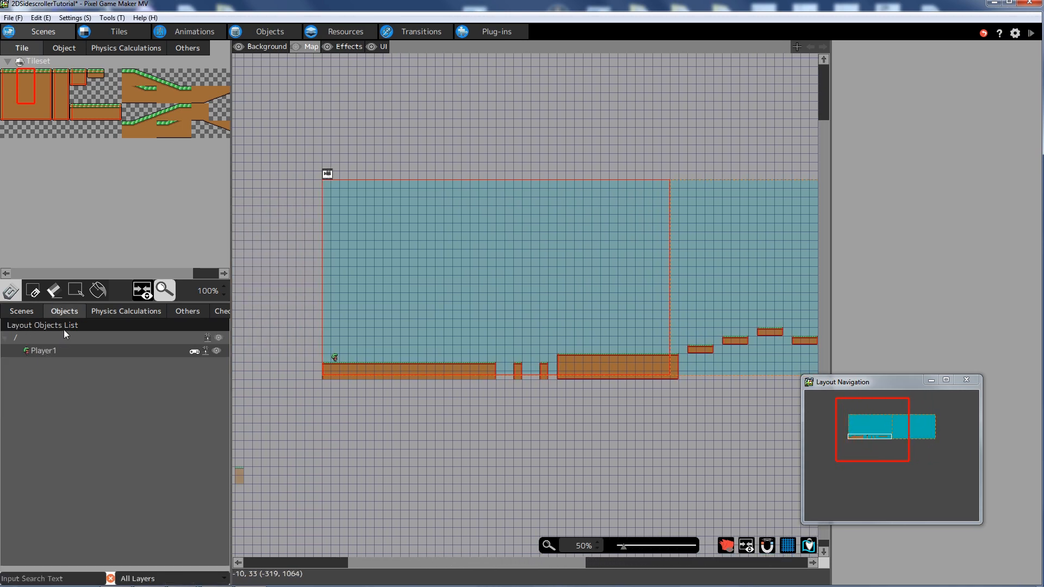
click(69, 49)
double_click(43, 101)
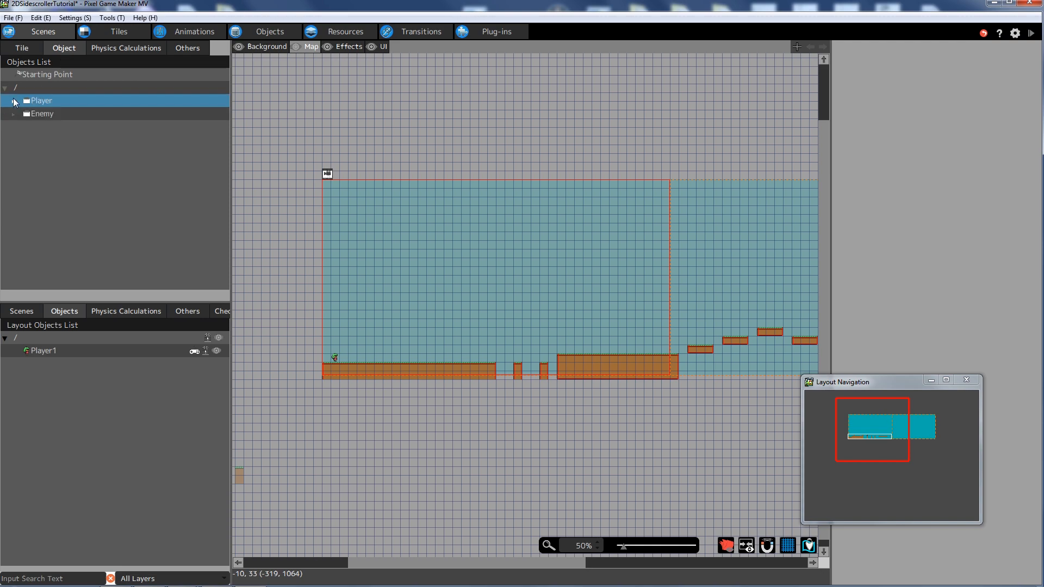
double_click(24, 163)
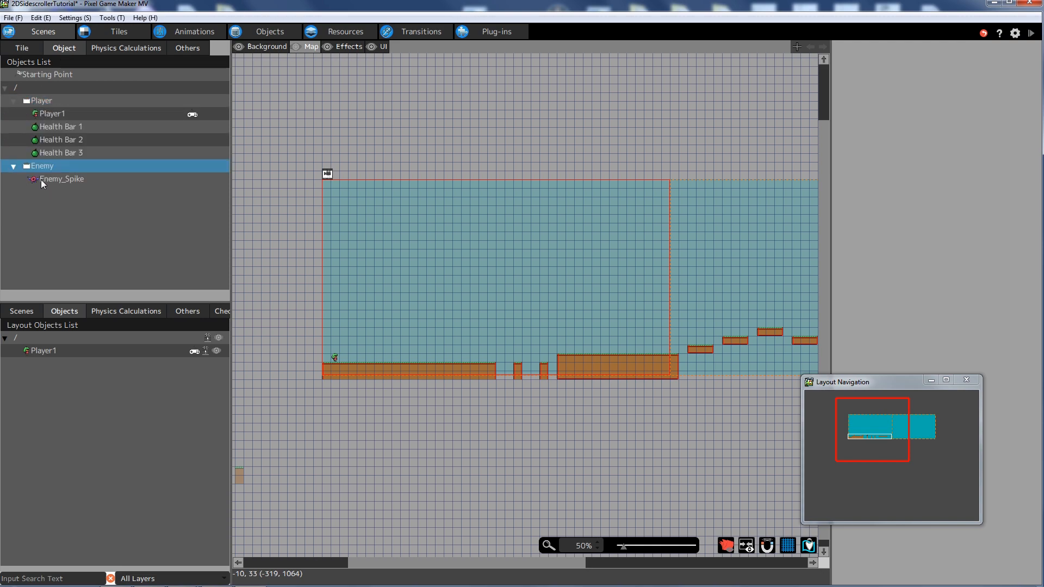
click(59, 179)
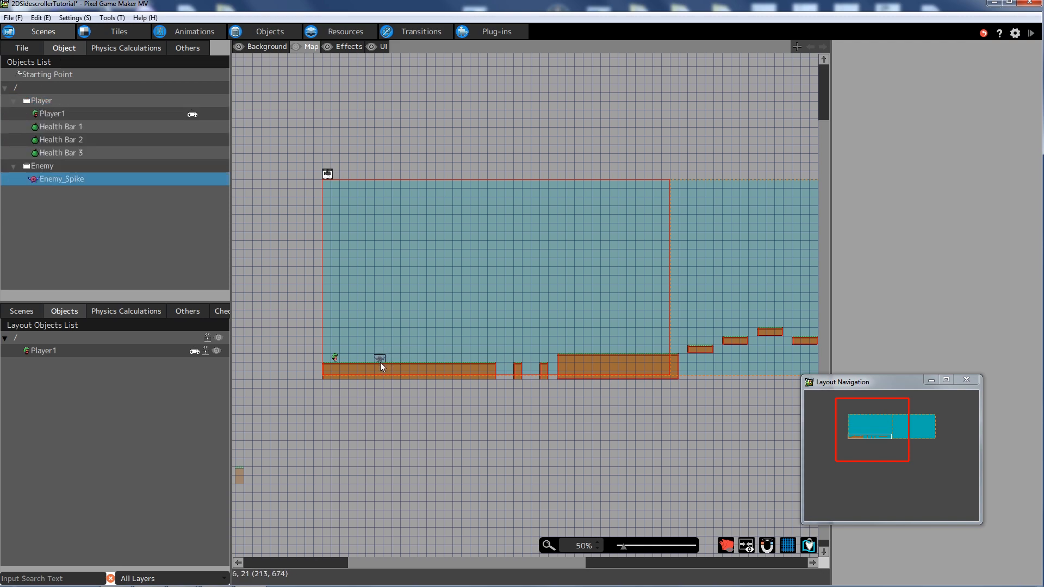
- Place six Enemy_Spike enemies on the floor, raised block, highest platform and far-right ground
click(380, 362)
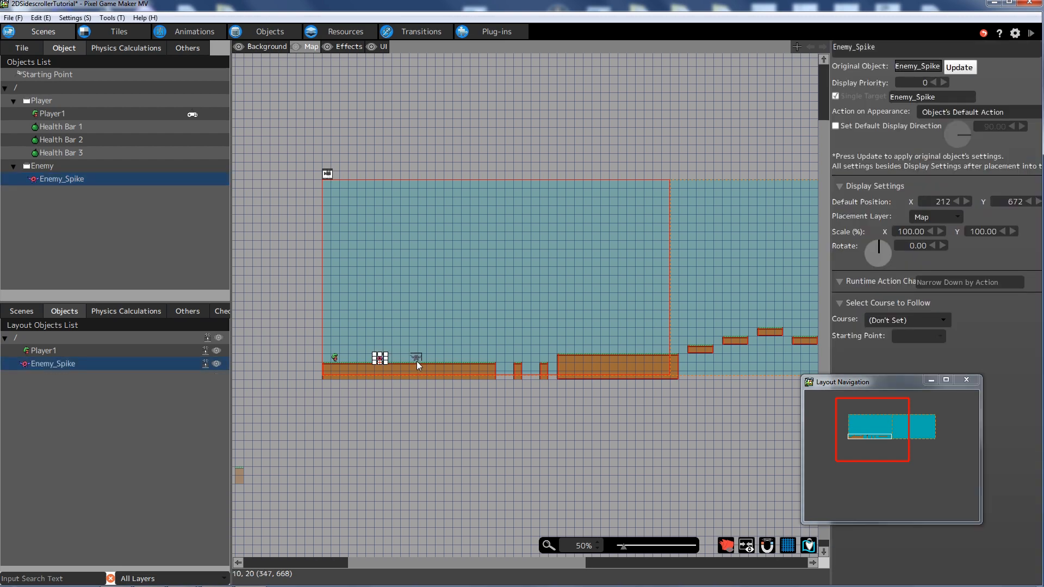
click(417, 361)
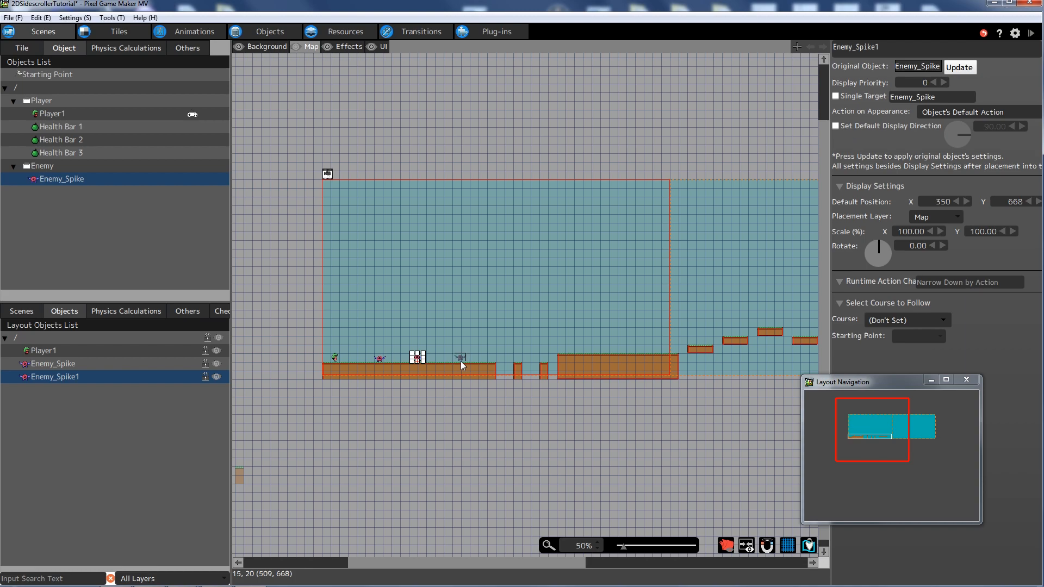
click(461, 361)
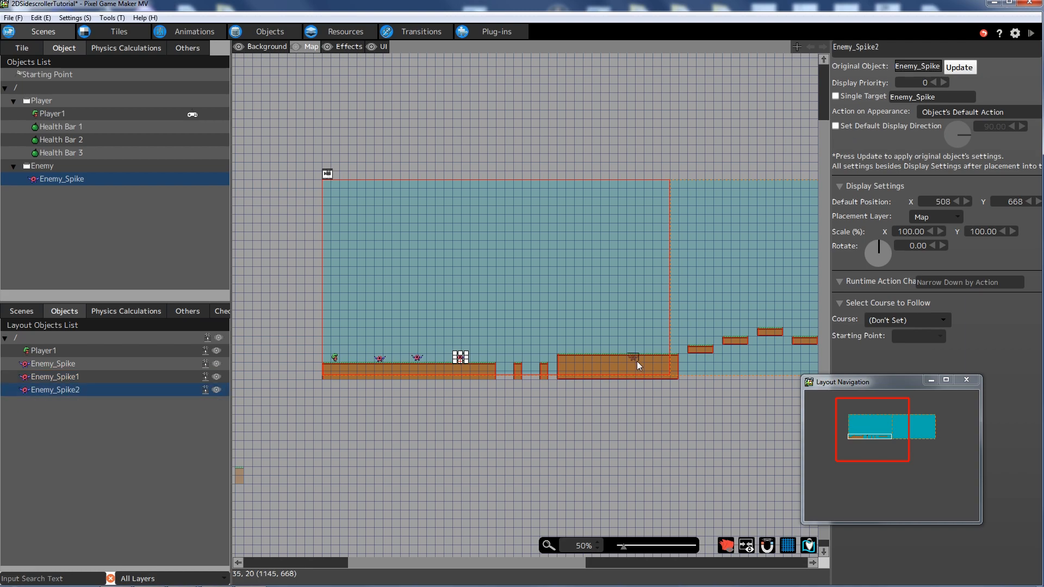
click(577, 358)
drag(493, 564, 561, 559)
click(604, 325)
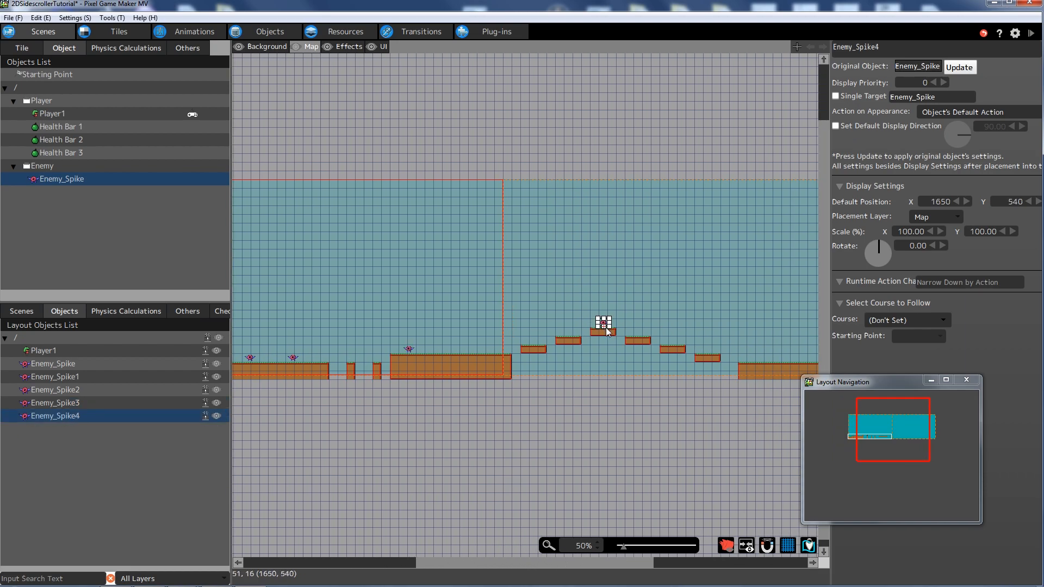
click(789, 366)
drag(572, 566, 498, 566)
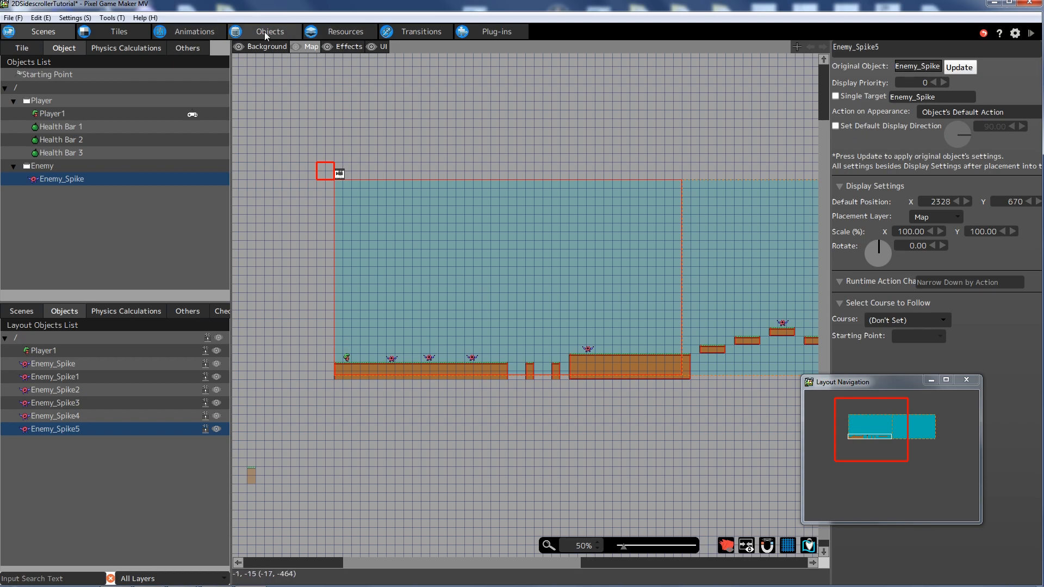
- Set Enemy_Spike's Camera Comes Near start distance to 1 tile, then save the project
click(264, 31)
click(15, 138)
click(45, 151)
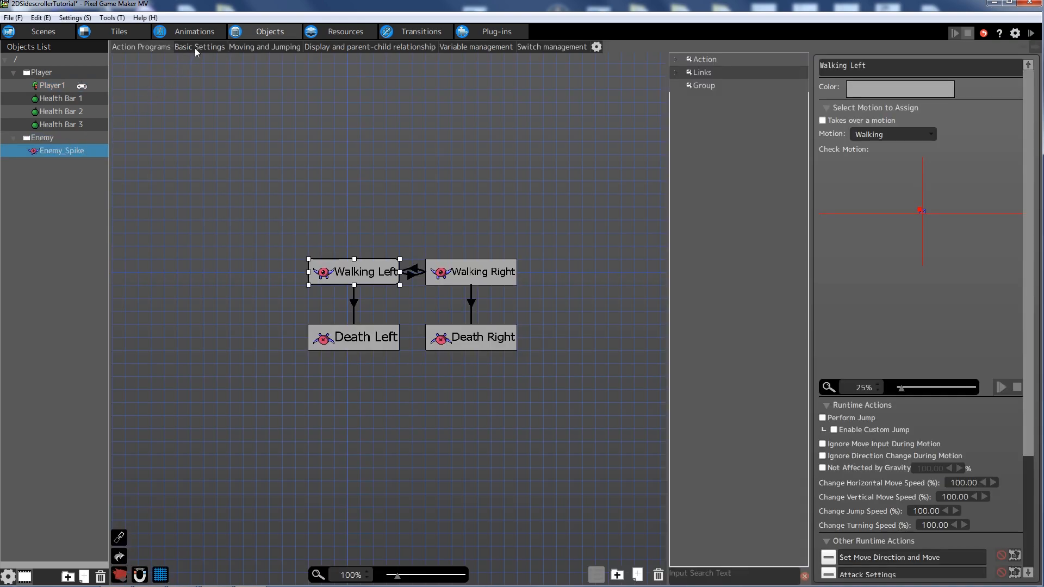
click(193, 46)
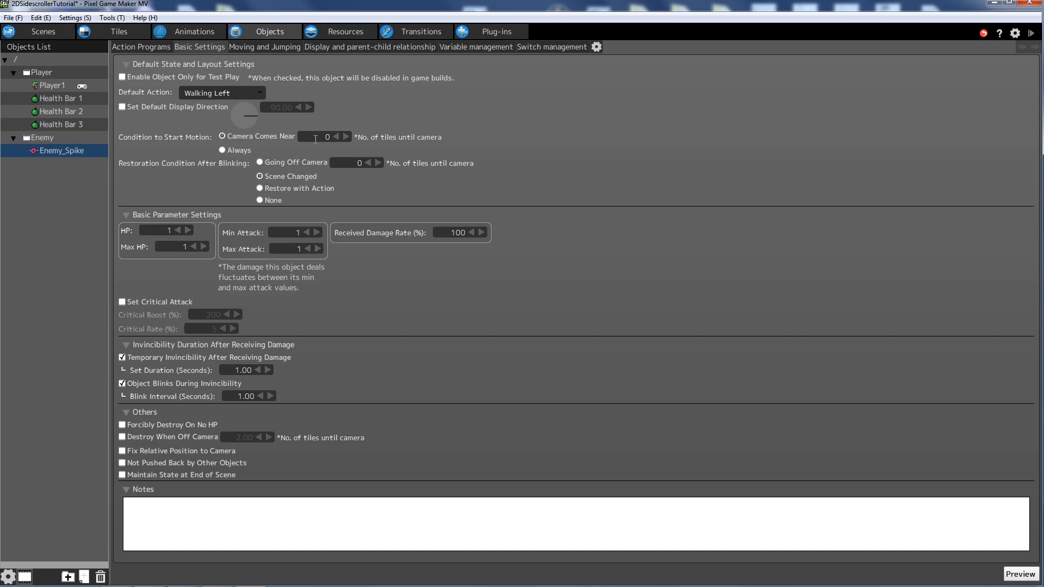
click(346, 137)
click(136, 48)
click(14, 17)
click(43, 66)
click(37, 33)
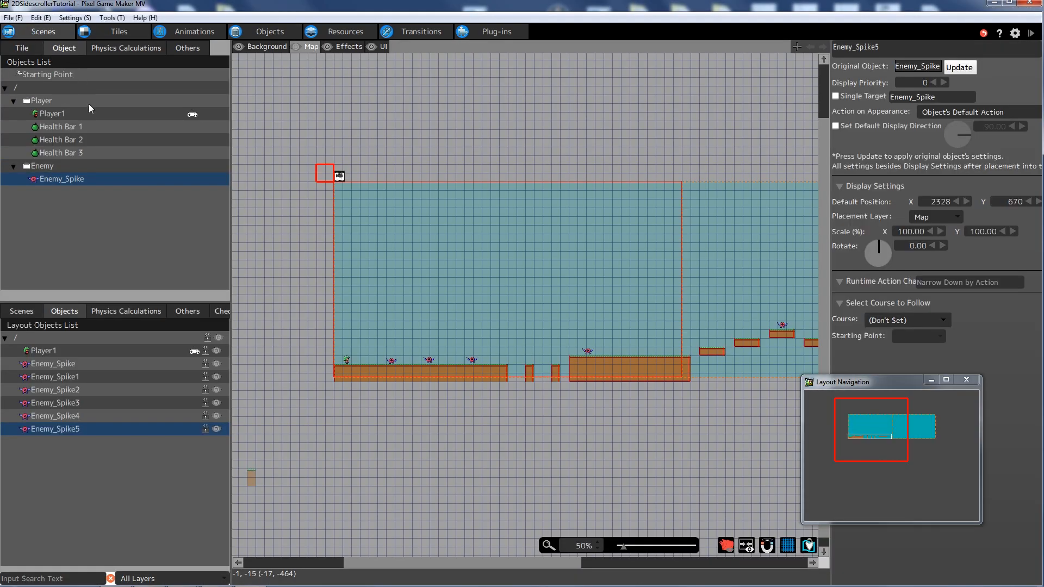
mouse_move(457, 568)
mouse_down()
mouse_move(565, 570)
mouse_move(466, 565)
mouse_up()
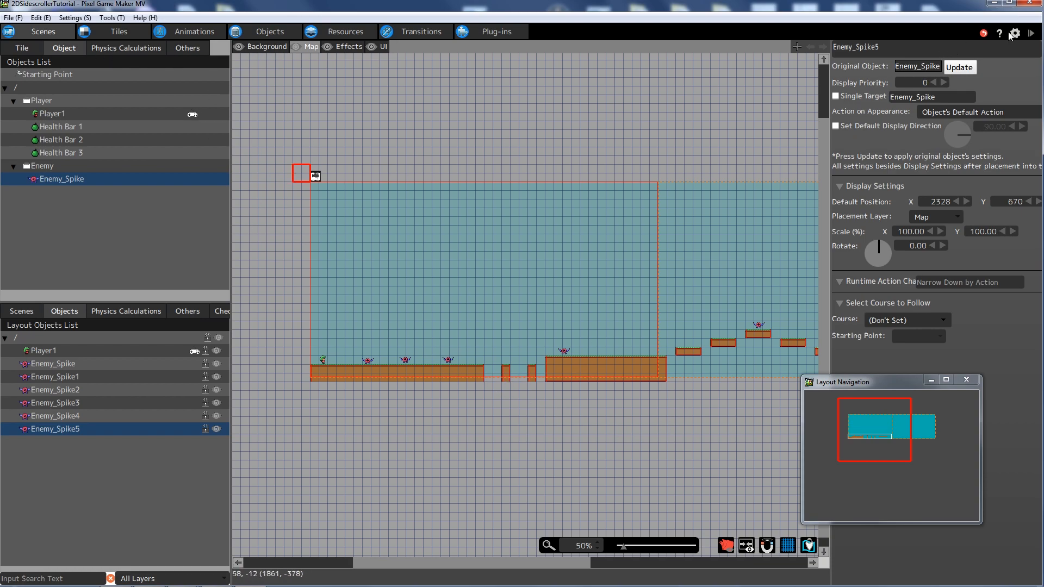
click(1030, 36)
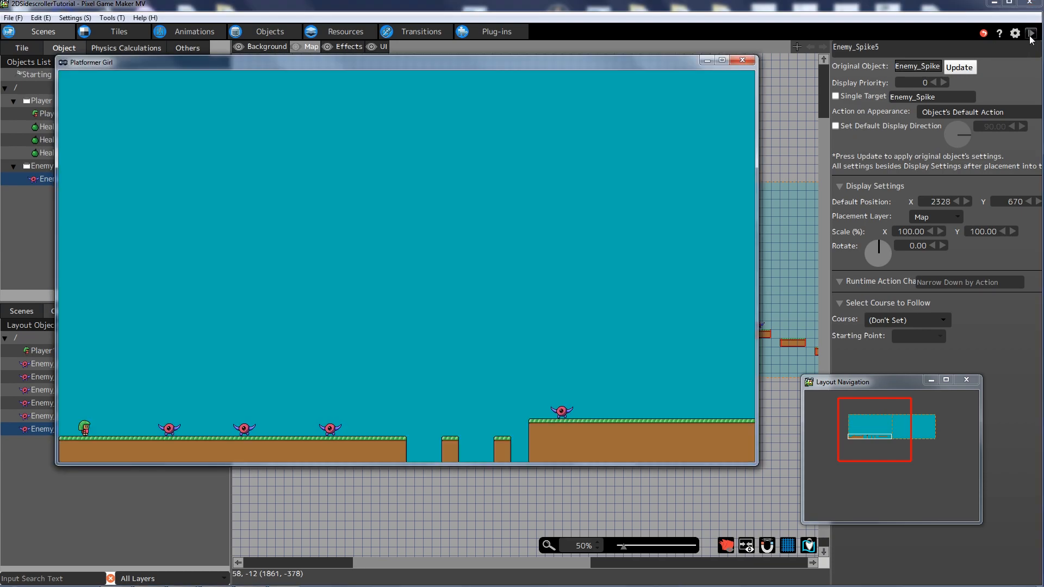
key(Right)
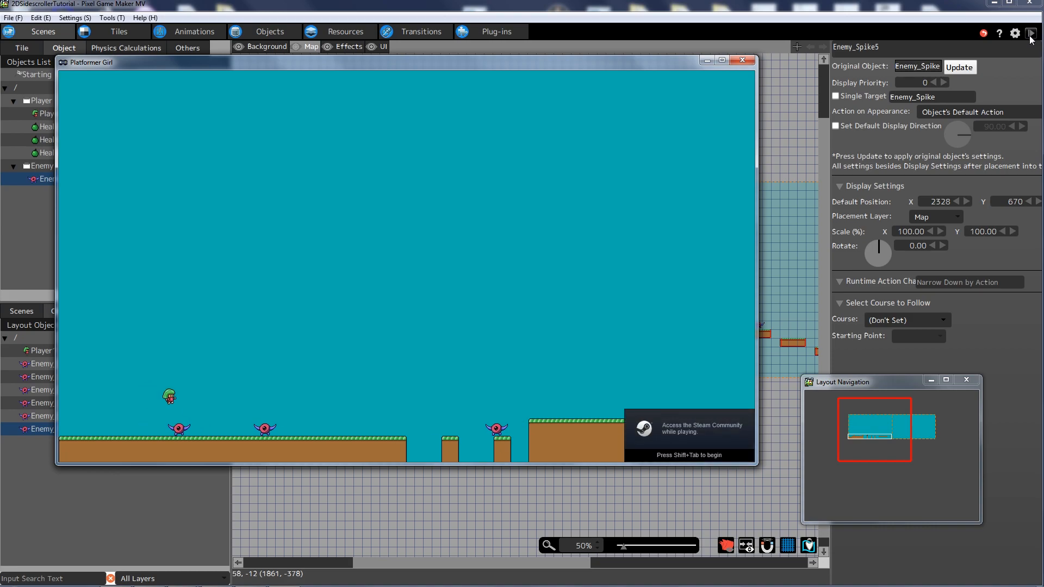
key(Right)
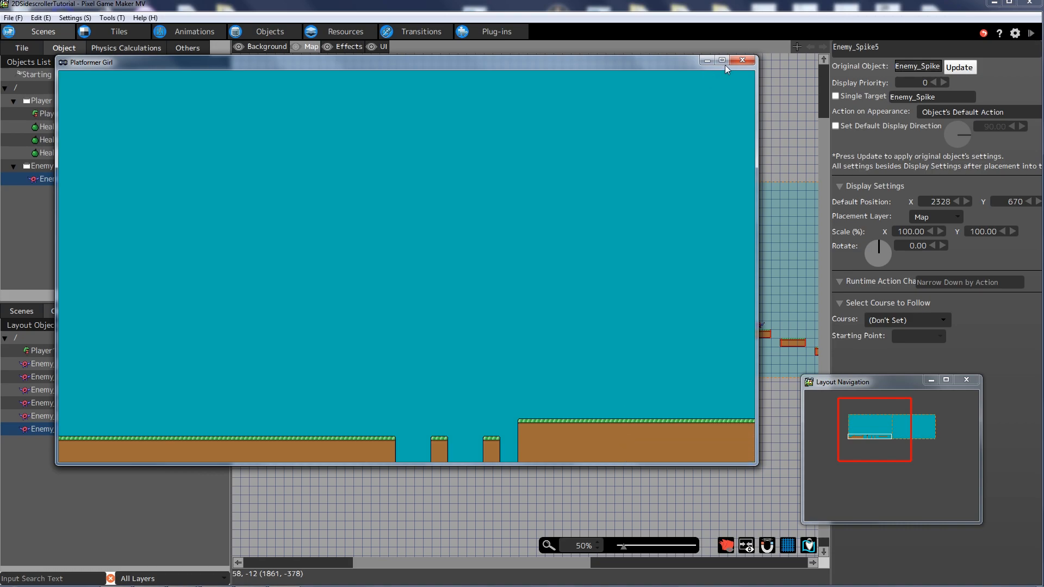
click(742, 60)
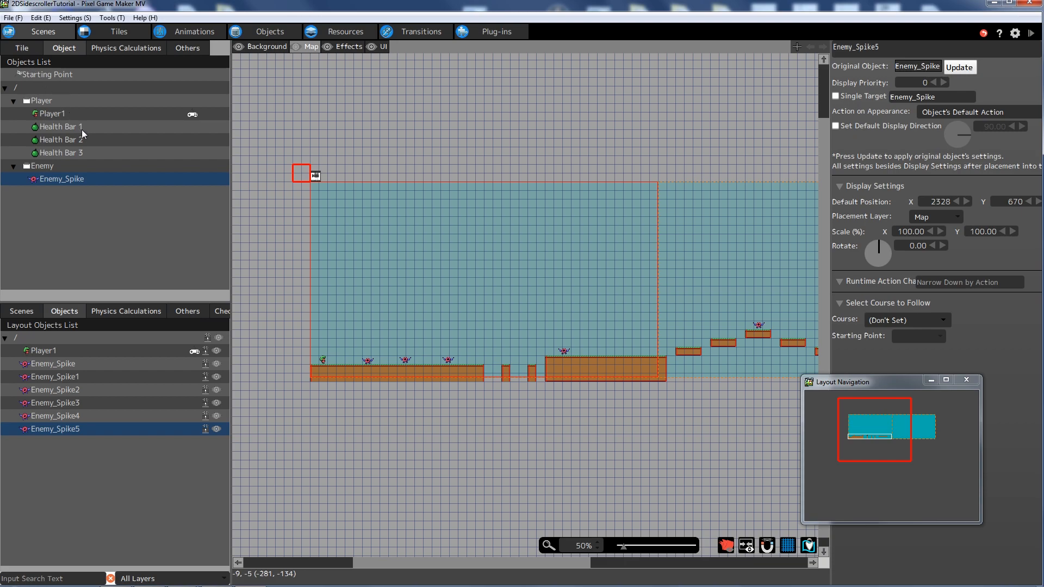
- Open the menu scene's Menu 1 layout and magnify the view to 200%
click(29, 314)
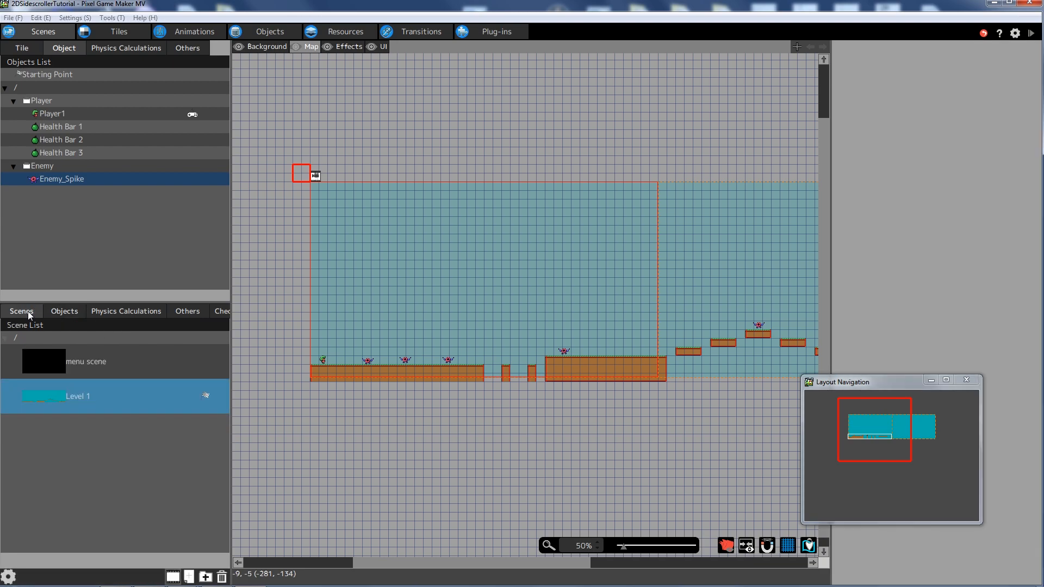
click(55, 359)
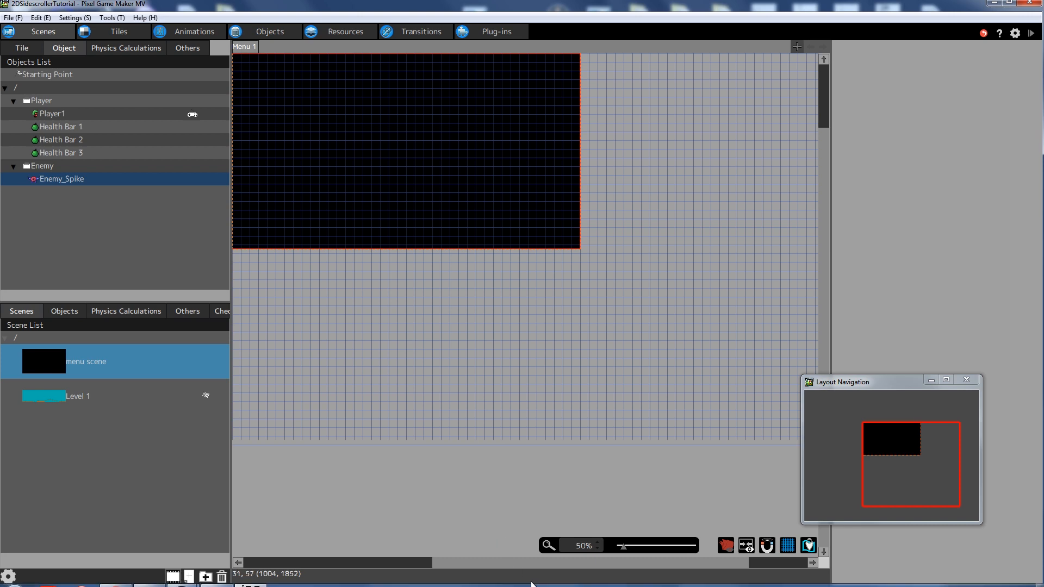
drag(503, 563, 471, 561)
mouse_move(624, 547)
mouse_down()
mouse_move(634, 549)
mouse_move(490, 563)
mouse_up()
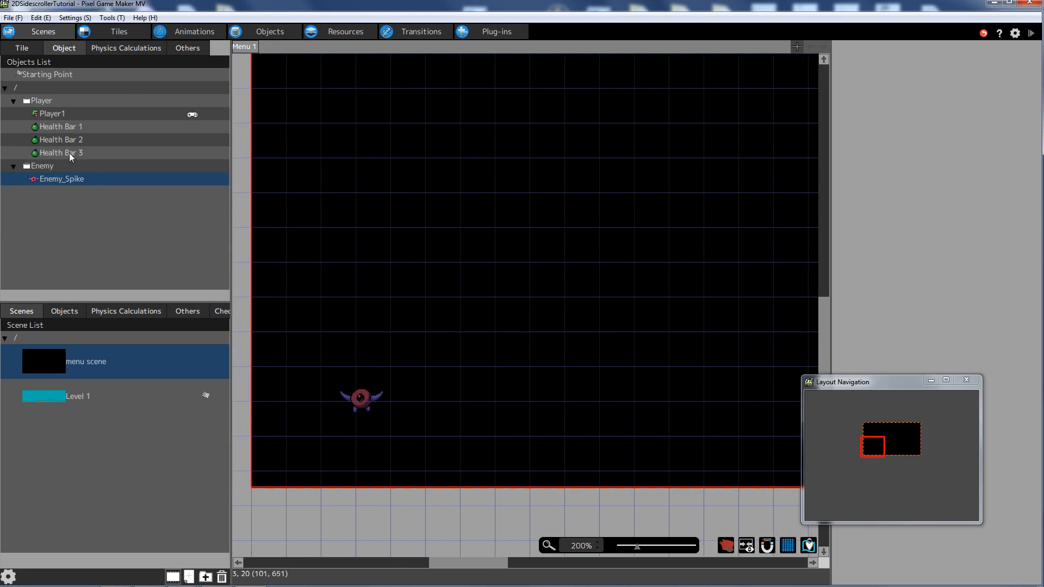
click(56, 126)
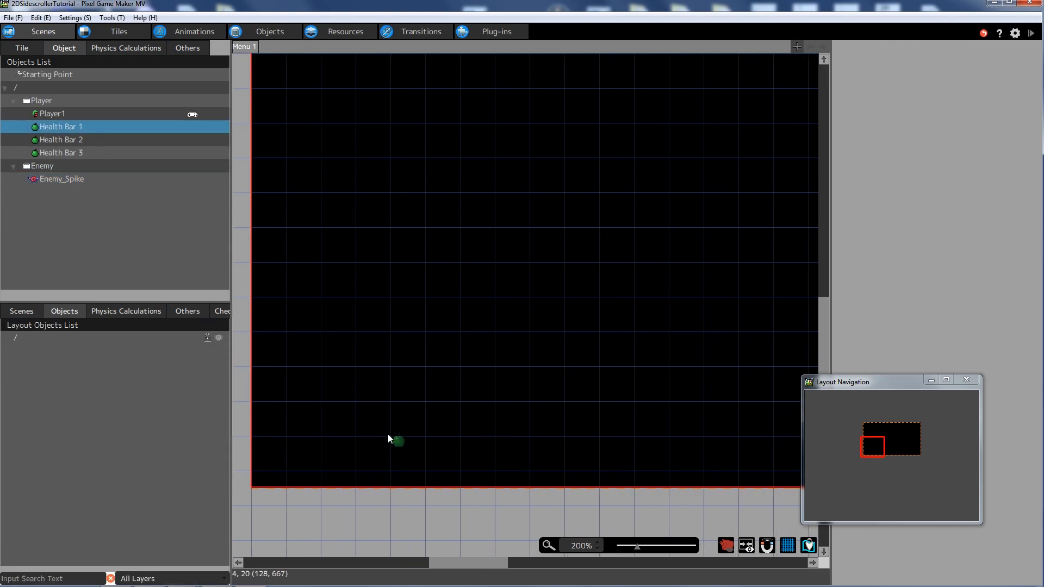
- Place Health Bar 1, 2 and 3 side by side near the bottom of Menu 1
click(356, 437)
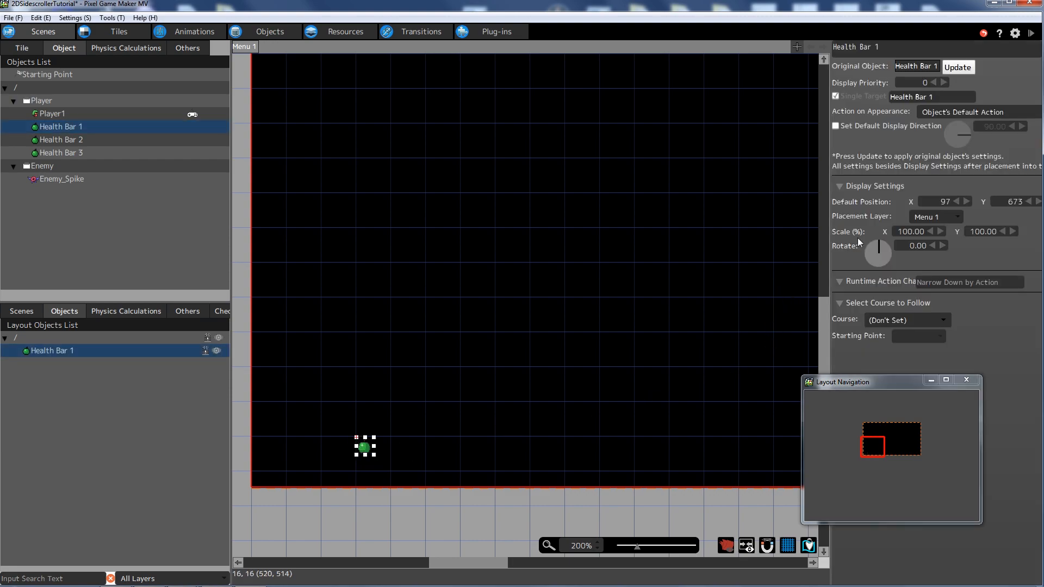
click(53, 140)
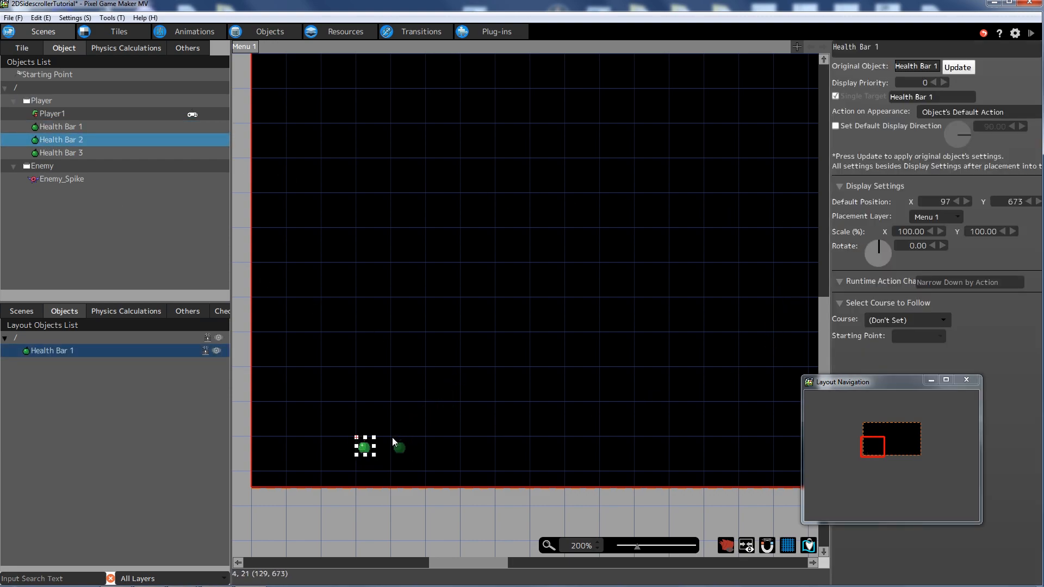
click(393, 439)
click(56, 154)
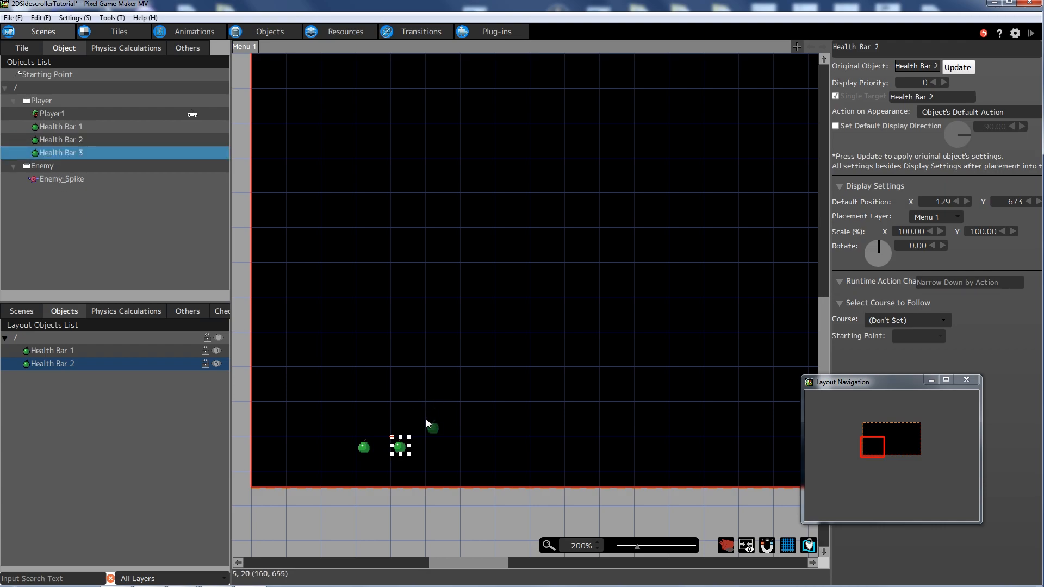
click(427, 438)
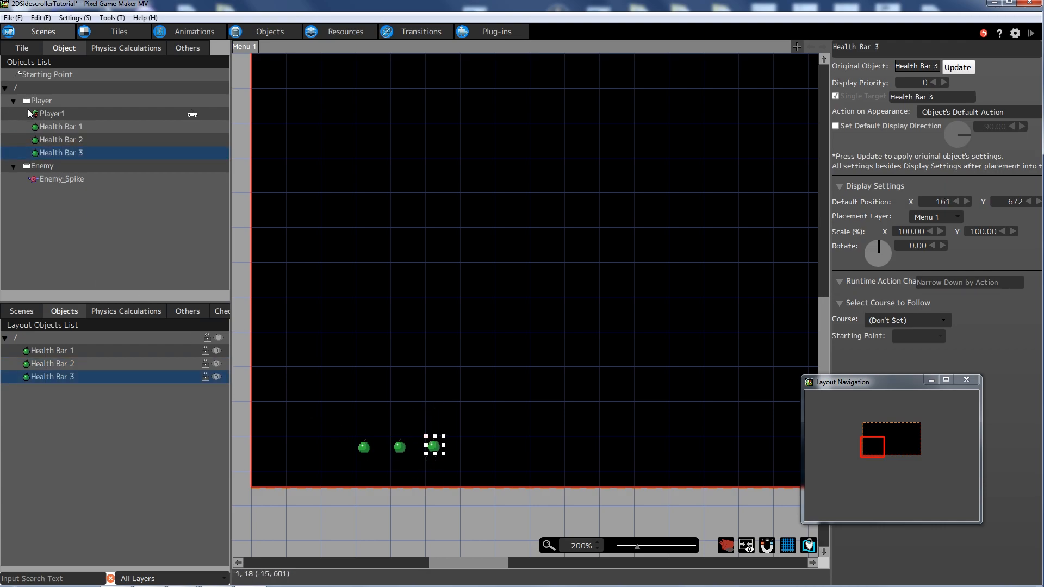
- Scale Health Bar 1 to 200 on both X and Y
click(54, 351)
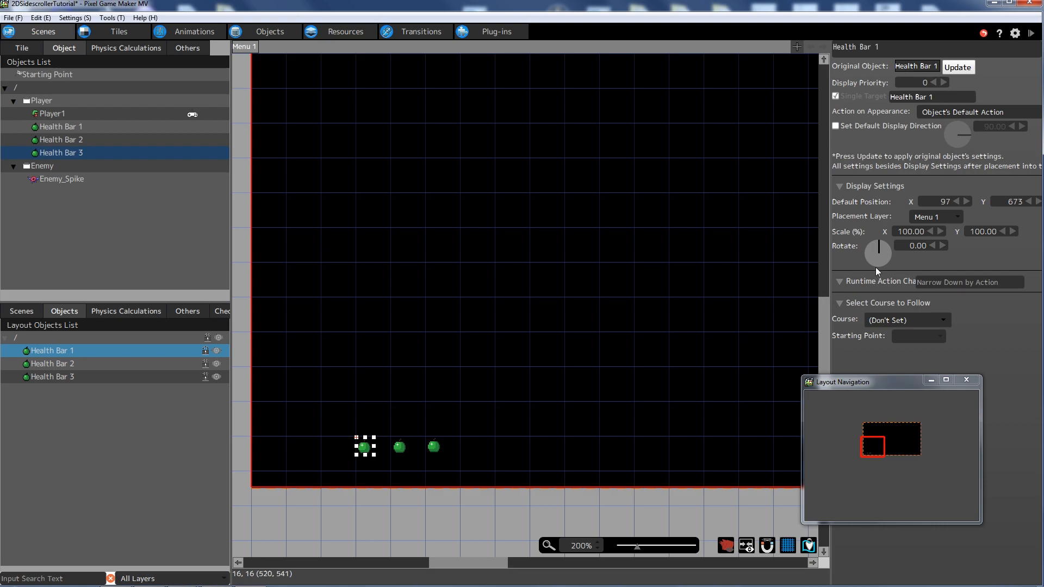
click(898, 233)
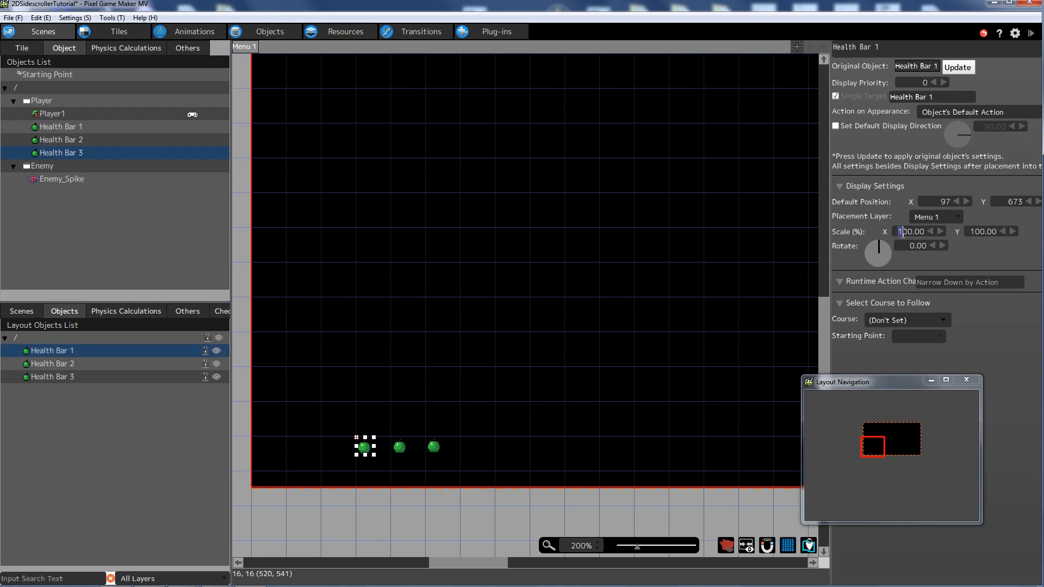
text(200)
key(Tab)
text(200)
key(Tab)
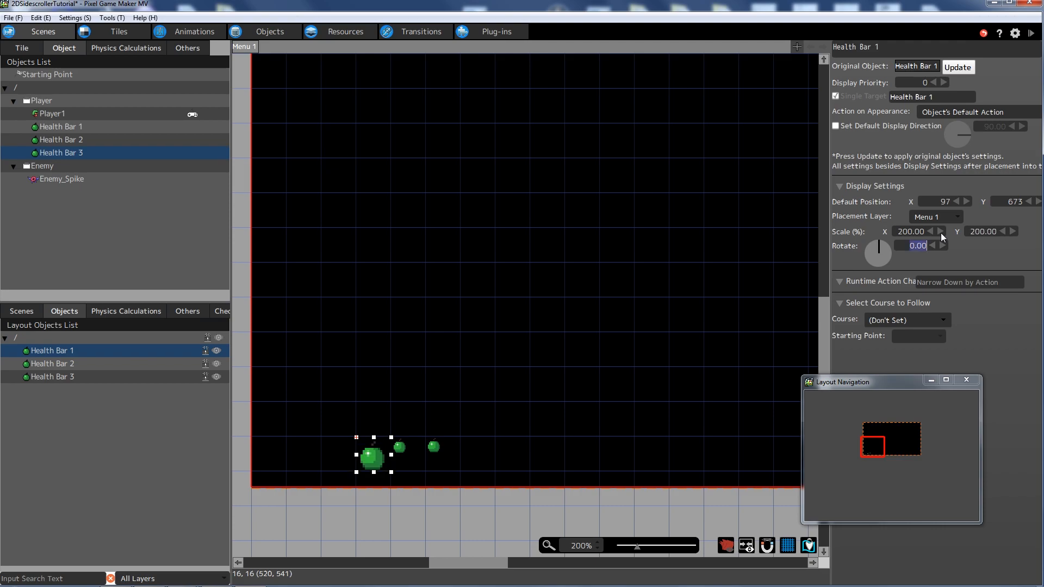
- Scale Health Bar 2 to 200 on both X and Y
click(157, 363)
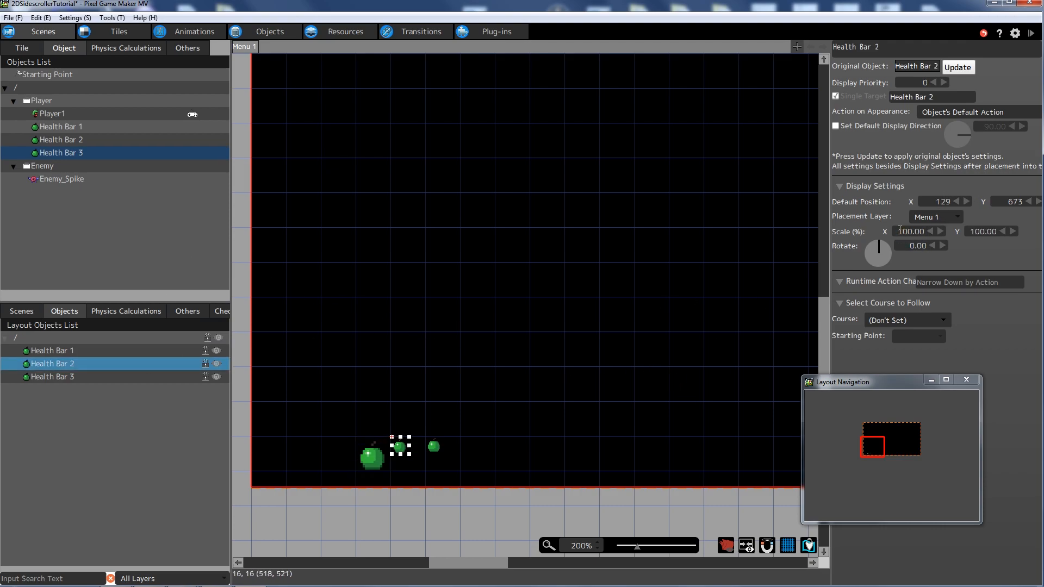
drag(897, 232, 991, 222)
text(200)
key(Tab)
text(200)
key(Tab)
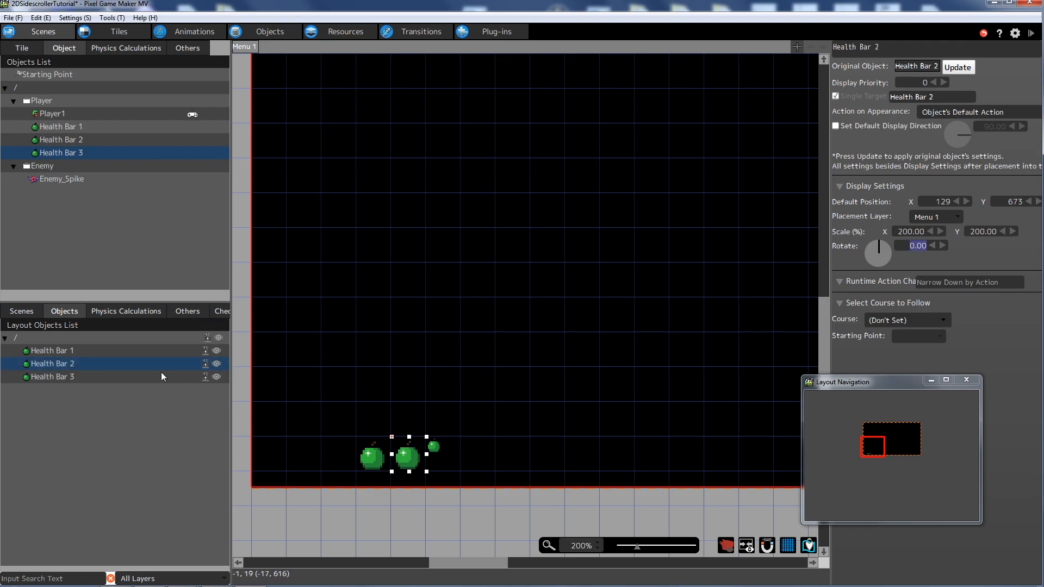
- Scale Health Bar 3 to 200 on both X and Y
click(180, 374)
click(915, 232)
text(200)
key(Tab)
text(200)
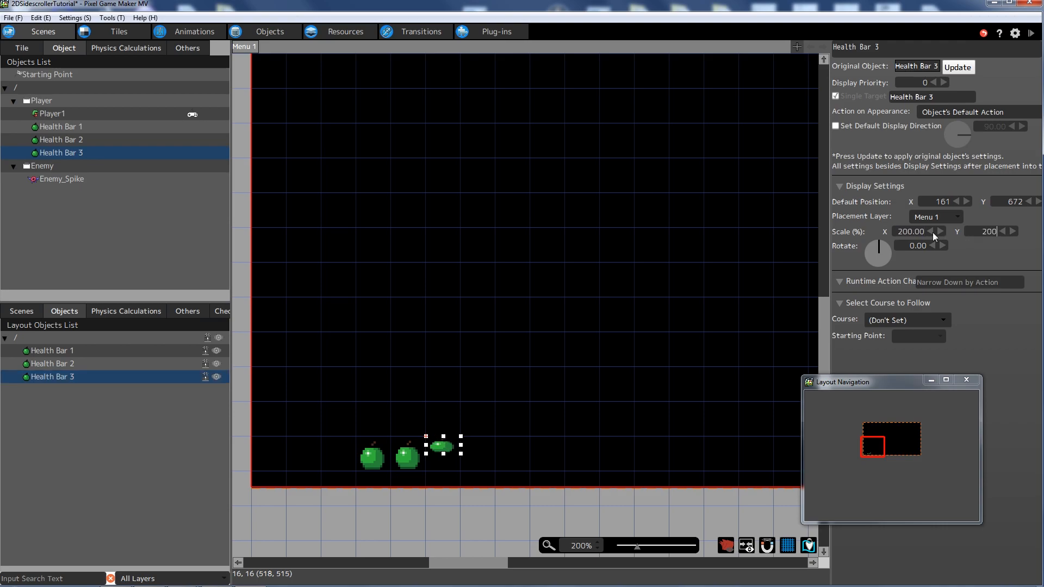
key(Tab)
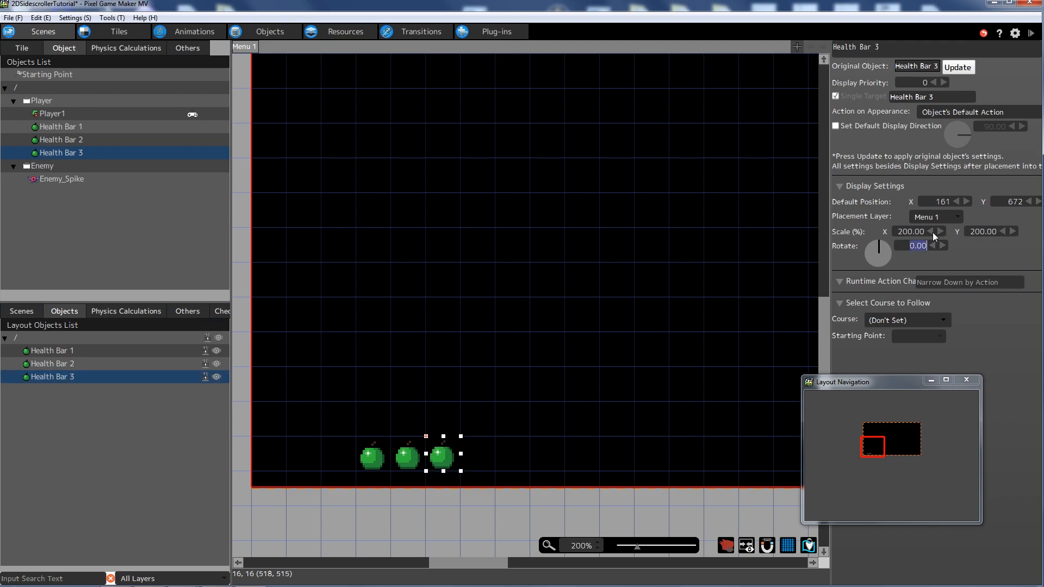
- Make Health Bar 1's Full and Empty actions Not Affected by Gravity
click(262, 31)
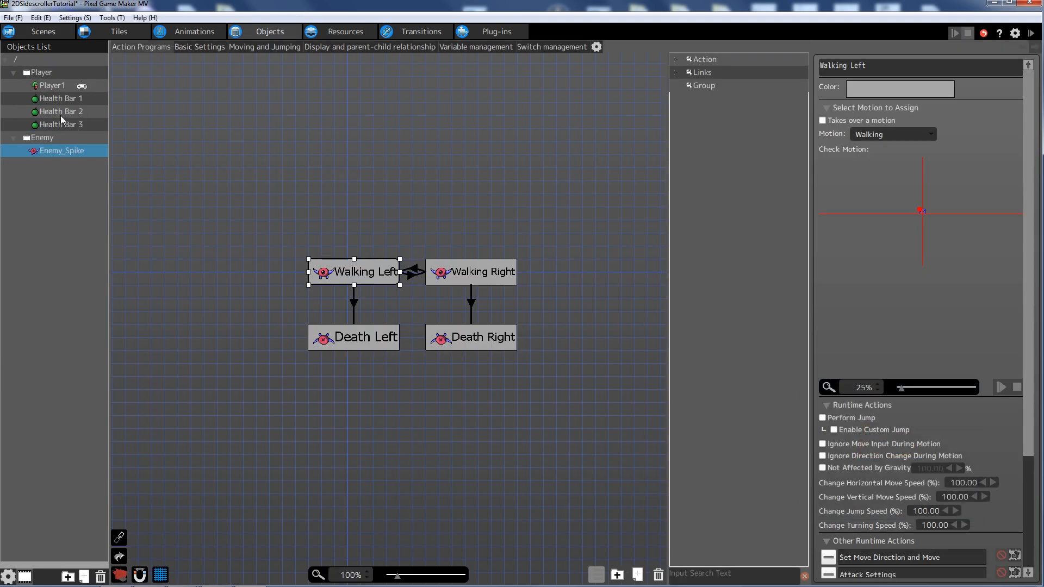
click(59, 99)
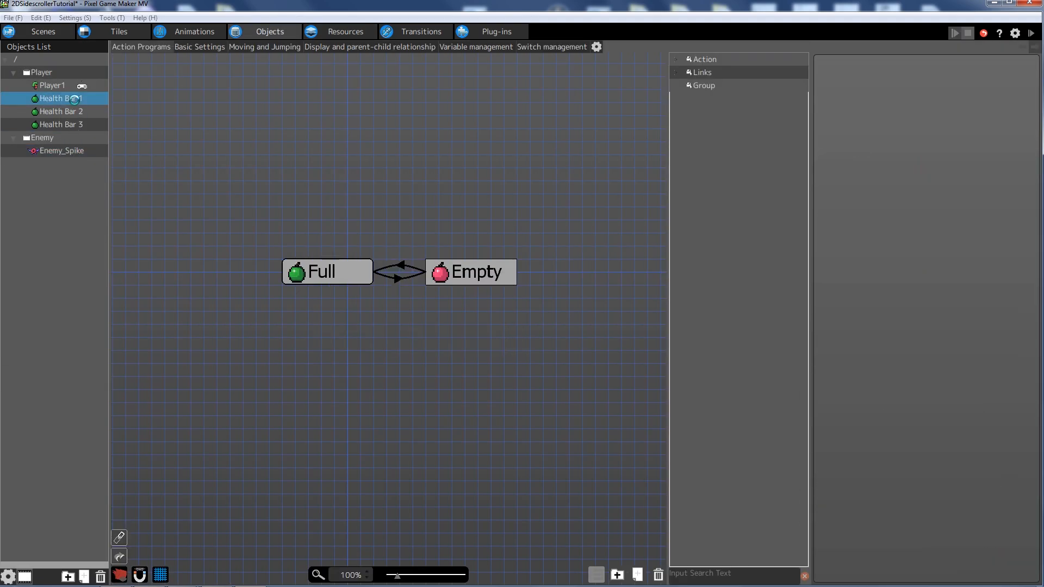
click(345, 269)
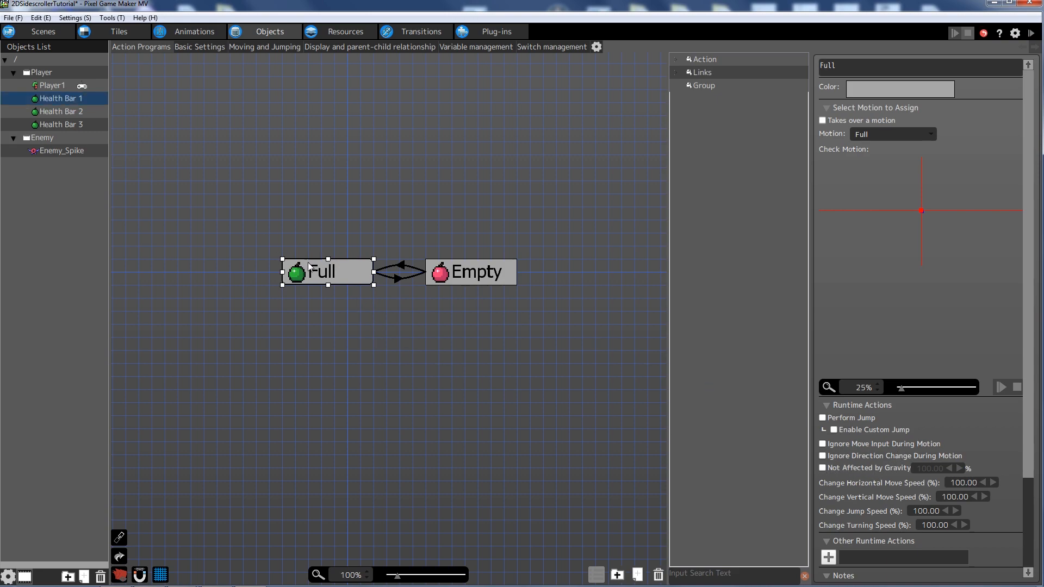
click(499, 278)
click(822, 467)
- Make the Full and Empty actions of Health Bar 2 and 3 ignore gravity
click(48, 111)
click(822, 467)
click(510, 282)
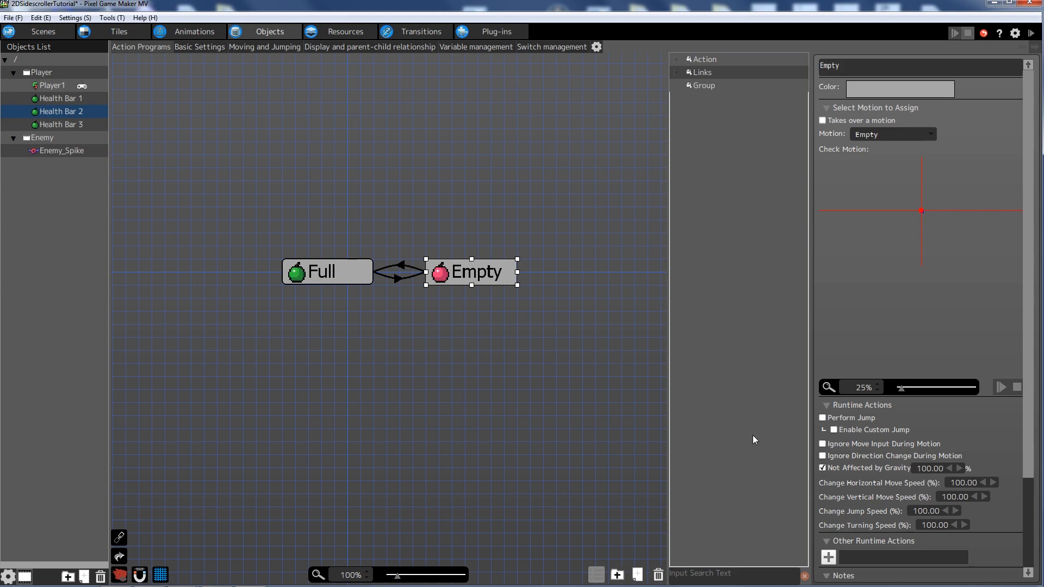
click(56, 126)
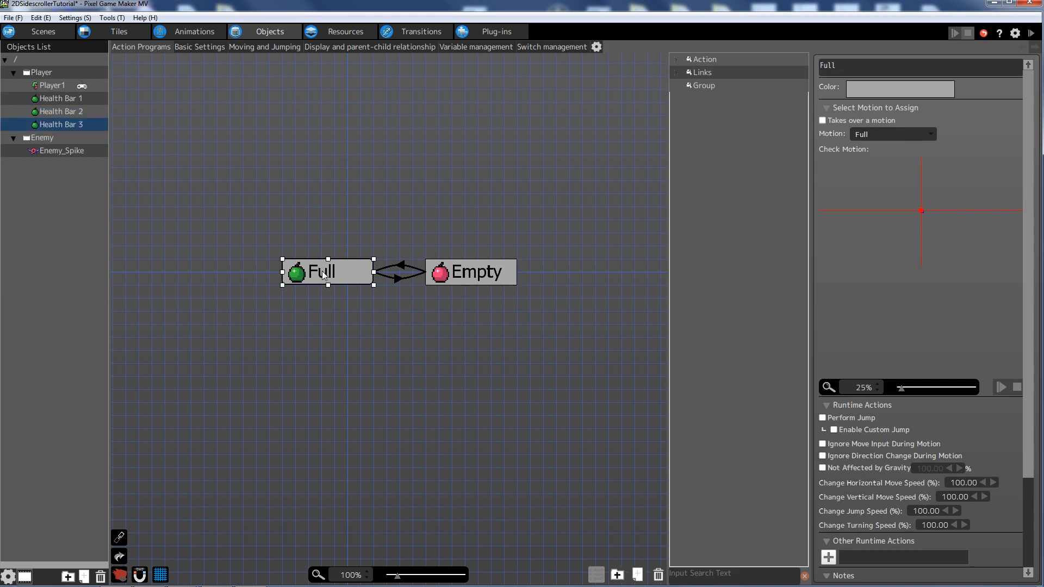
click(822, 467)
click(459, 282)
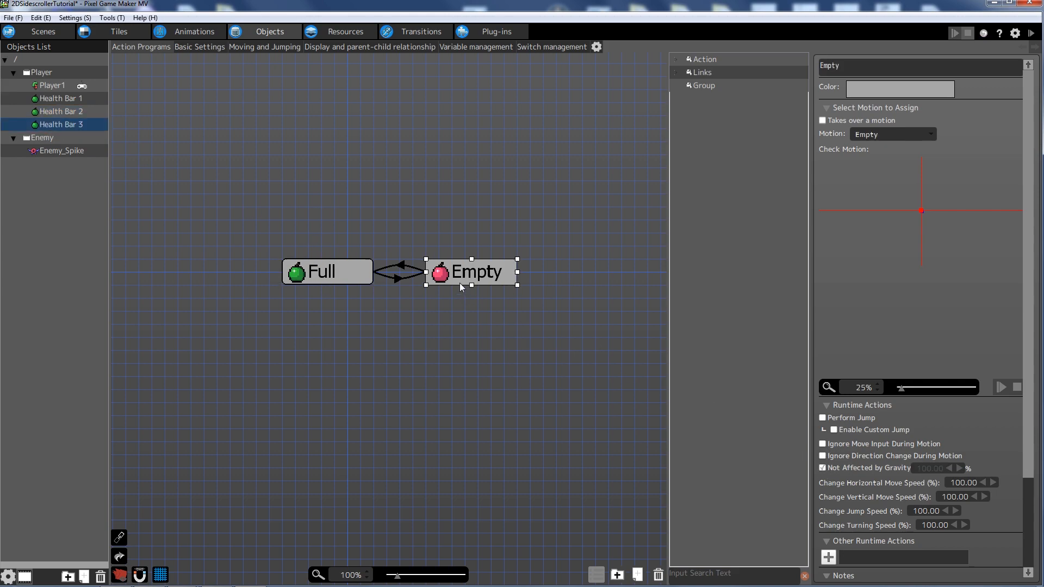
click(823, 468)
- Save the project and return to the Menu 1 scene layout
click(12, 18)
click(29, 67)
click(43, 32)
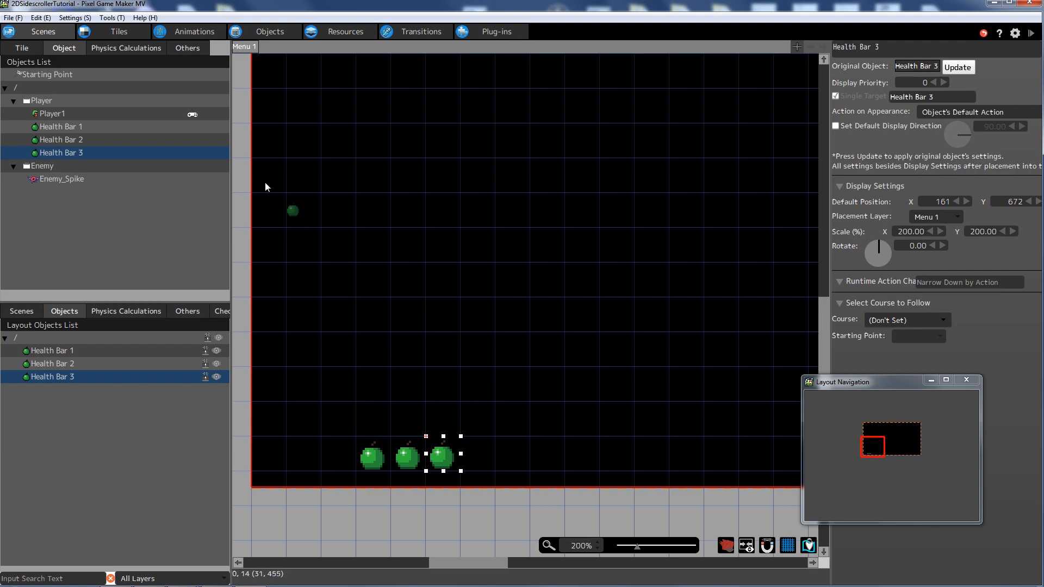
- Select the health bars and delete an accidentally placed Health Bar 4
click(55, 350)
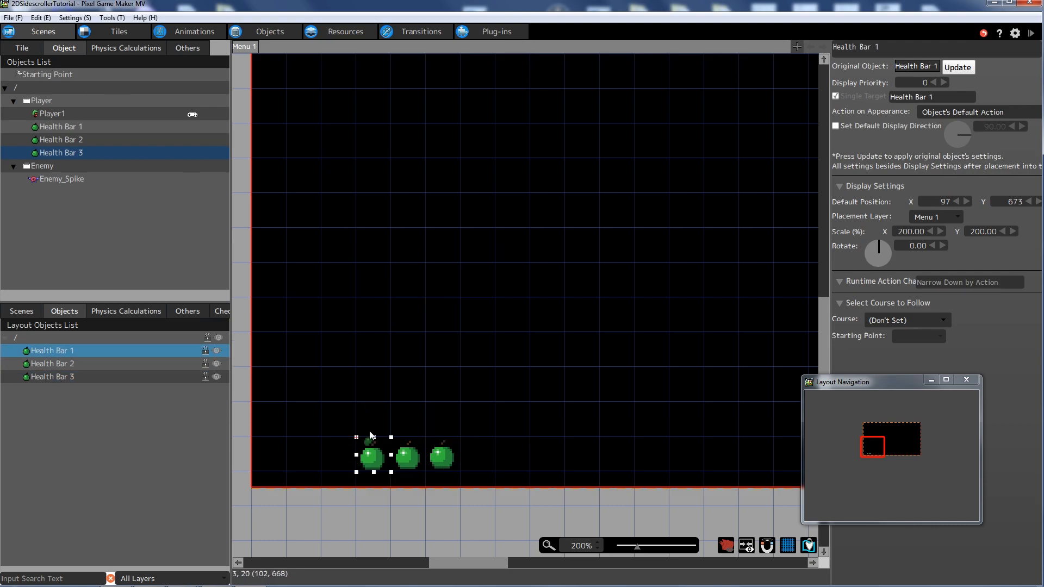
drag(937, 386, 954, 379)
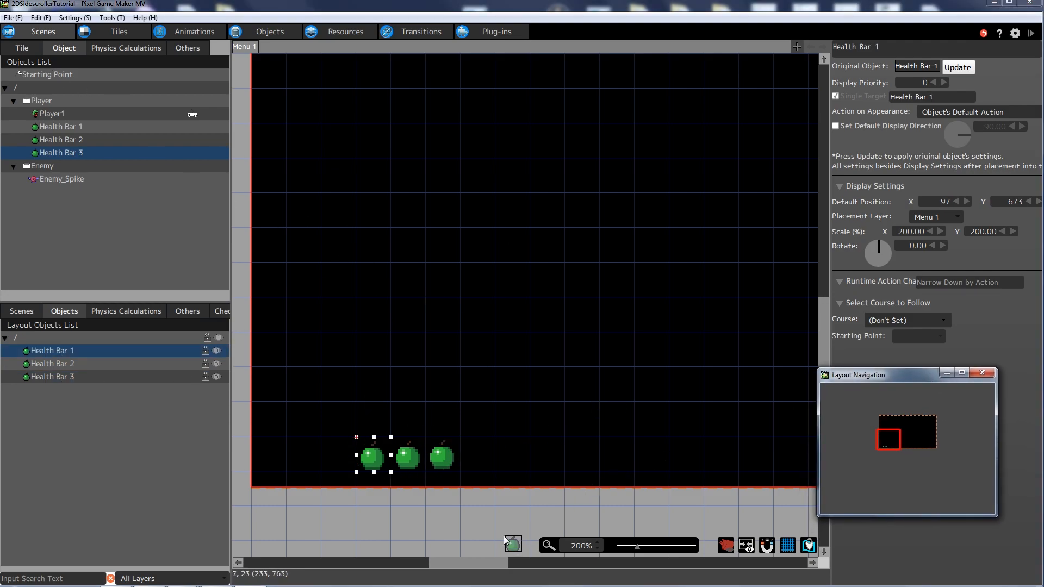
drag(467, 562, 471, 561)
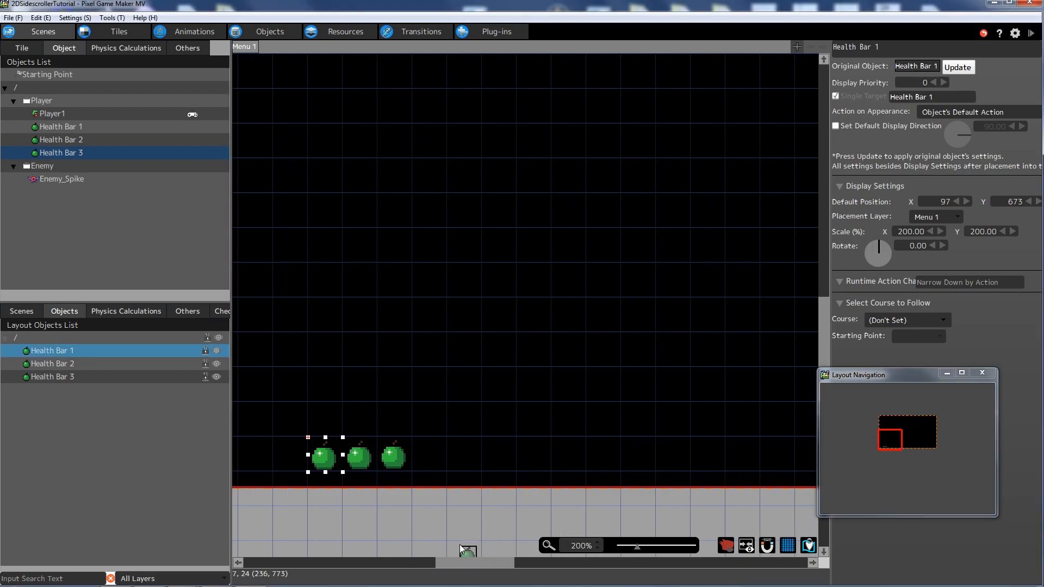
ctrl+click(62, 362)
ctrl+click(63, 374)
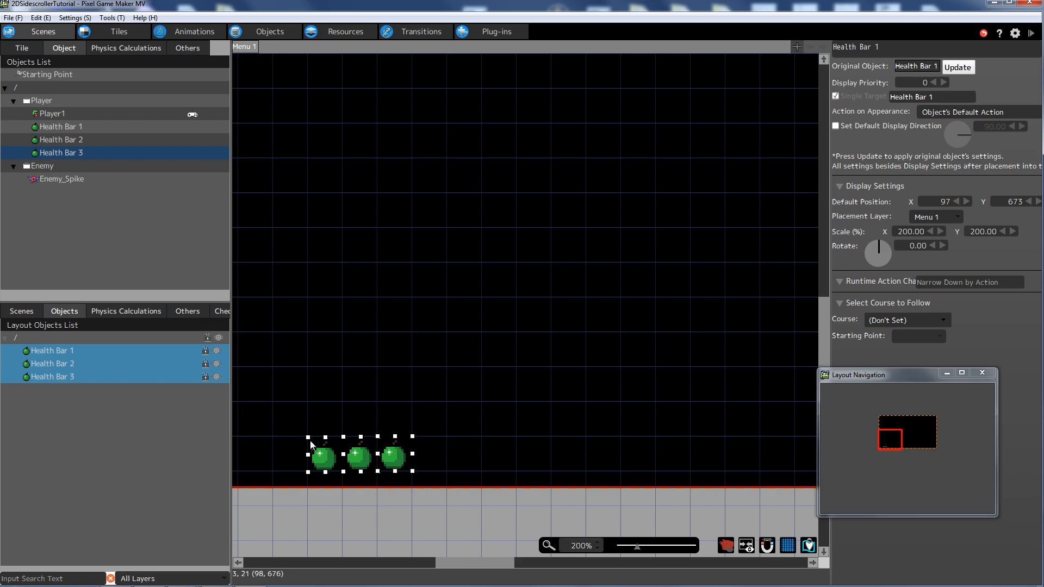
click(321, 458)
key(Delete)
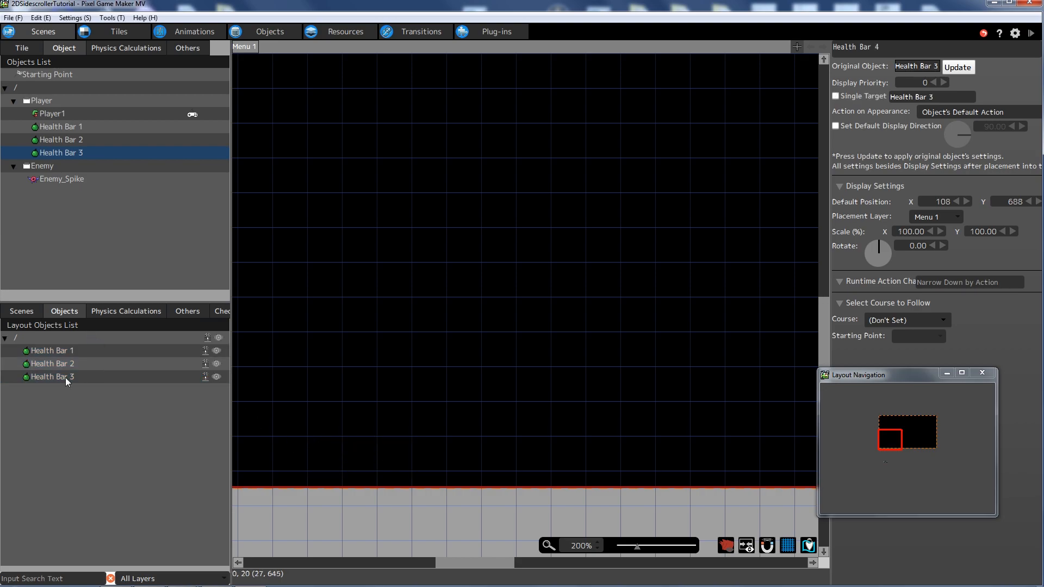
click(50, 354)
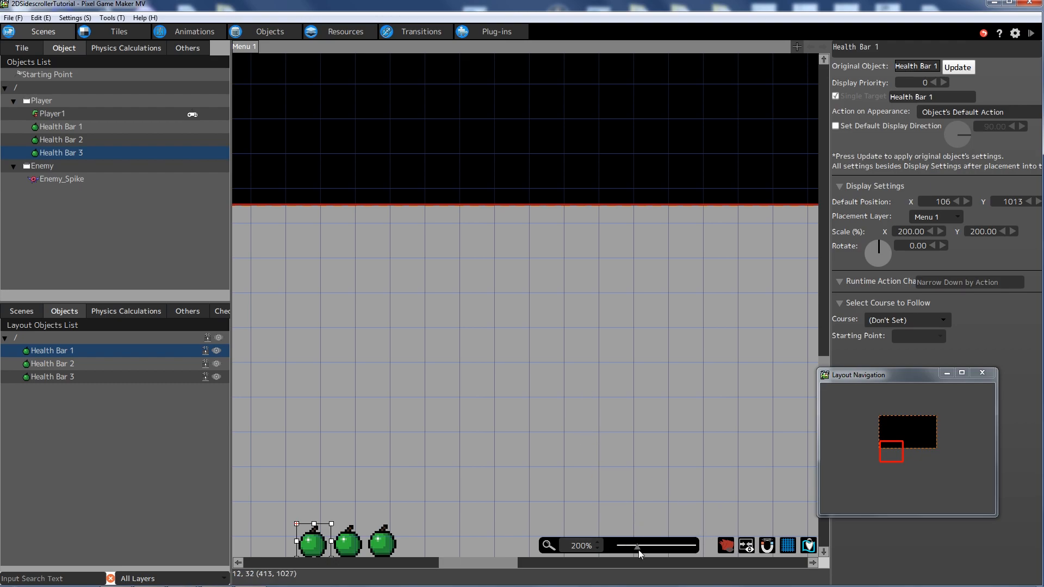
- At 100% zoom, move all three health bars to the menu area's lower left
drag(637, 545, 629, 546)
drag(77, 357, 67, 374)
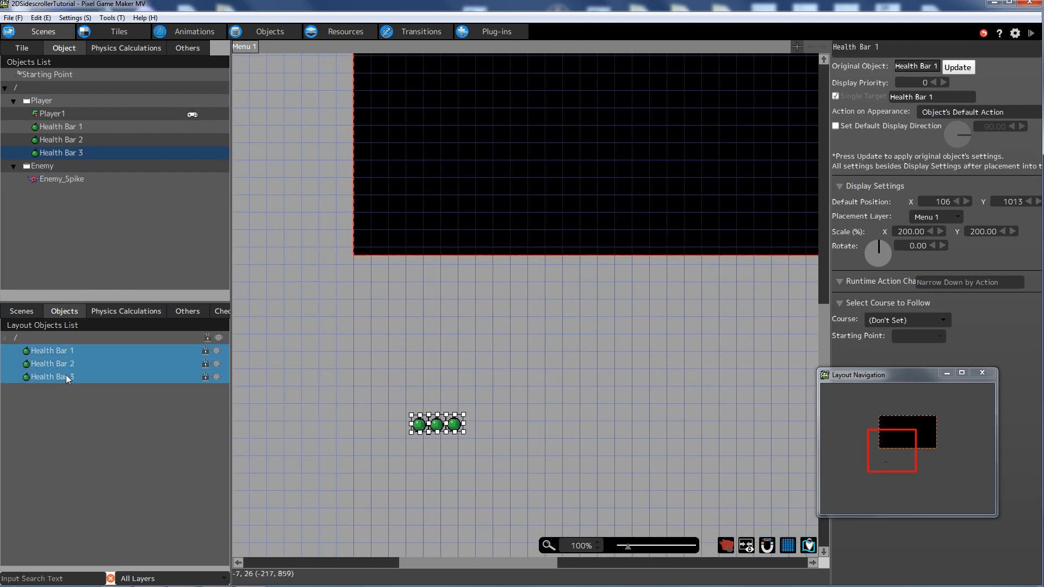
click(365, 321)
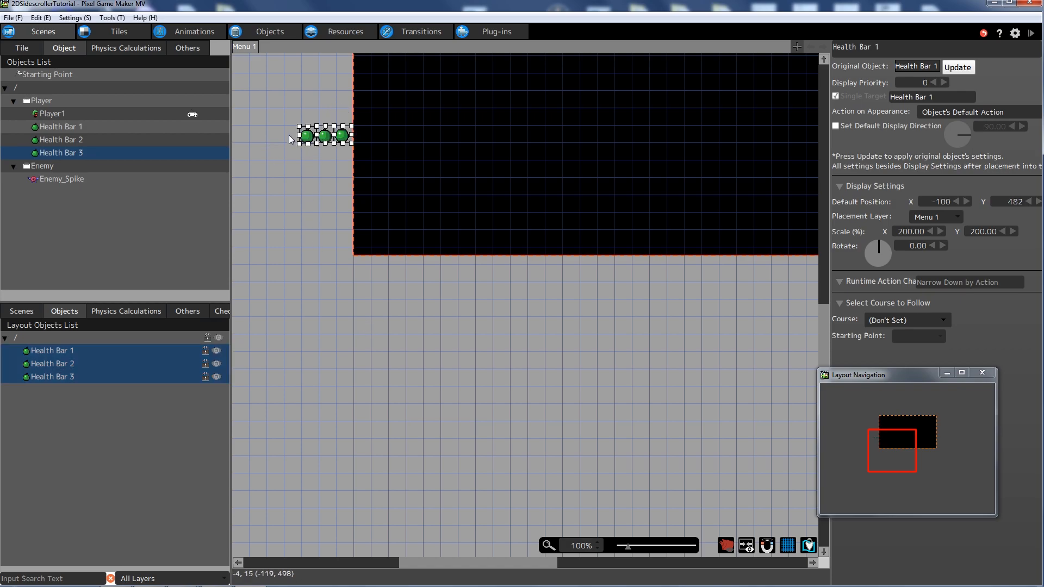
mouse_move(308, 139)
mouse_down()
mouse_move(380, 242)
mouse_move(416, 246)
mouse_up()
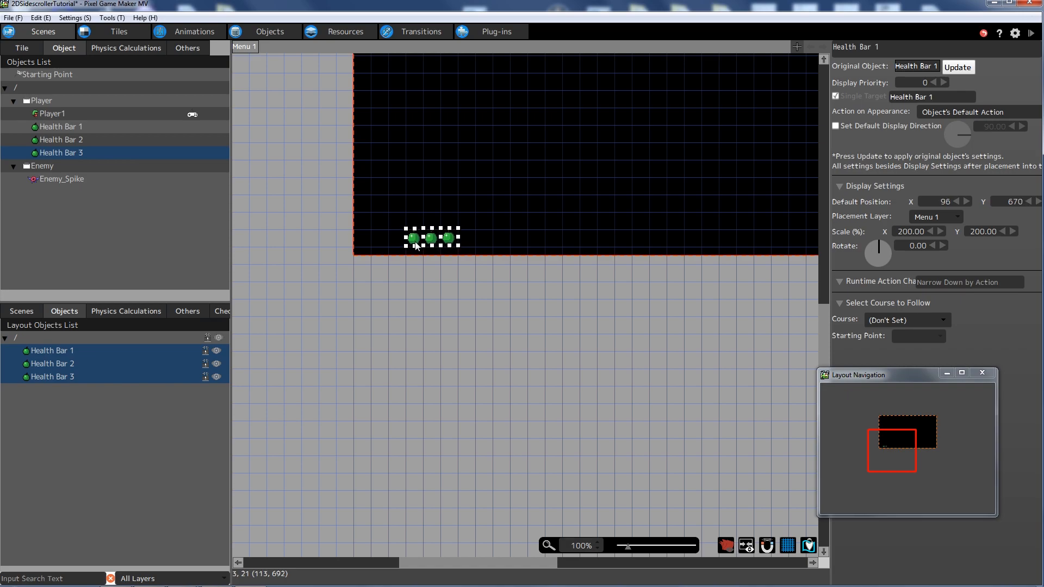
click(441, 274)
- Check each bar's position and nudge Health Bar 3 into line at 161, 671
click(411, 237)
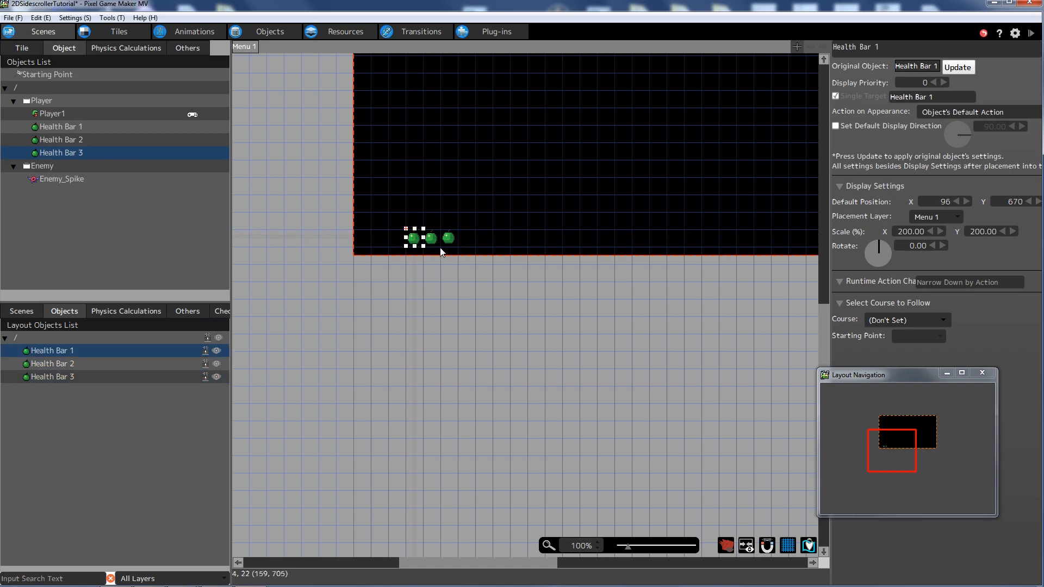
click(432, 239)
click(449, 275)
click(449, 237)
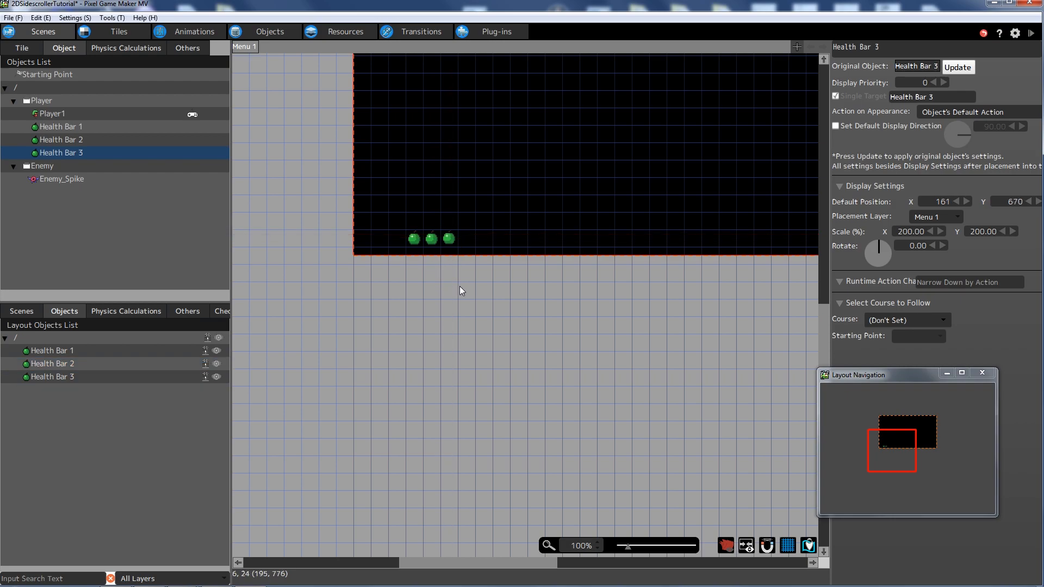
drag(448, 237, 448, 238)
scroll(451, 364, up, 5)
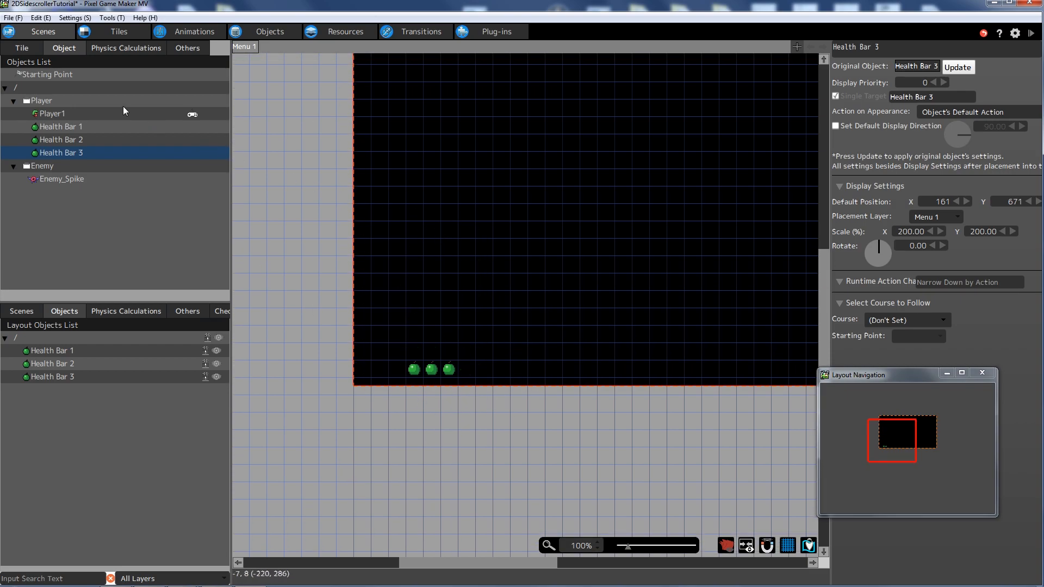
- Test play the game, running right and jumping to stomp enemies, then close the window
click(1031, 33)
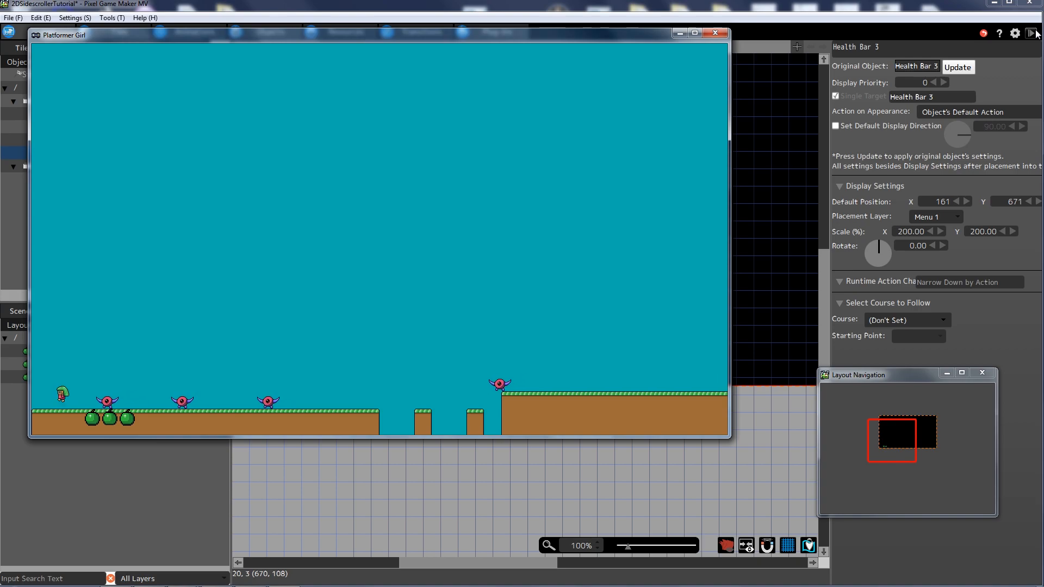
key(Right)
key(space)
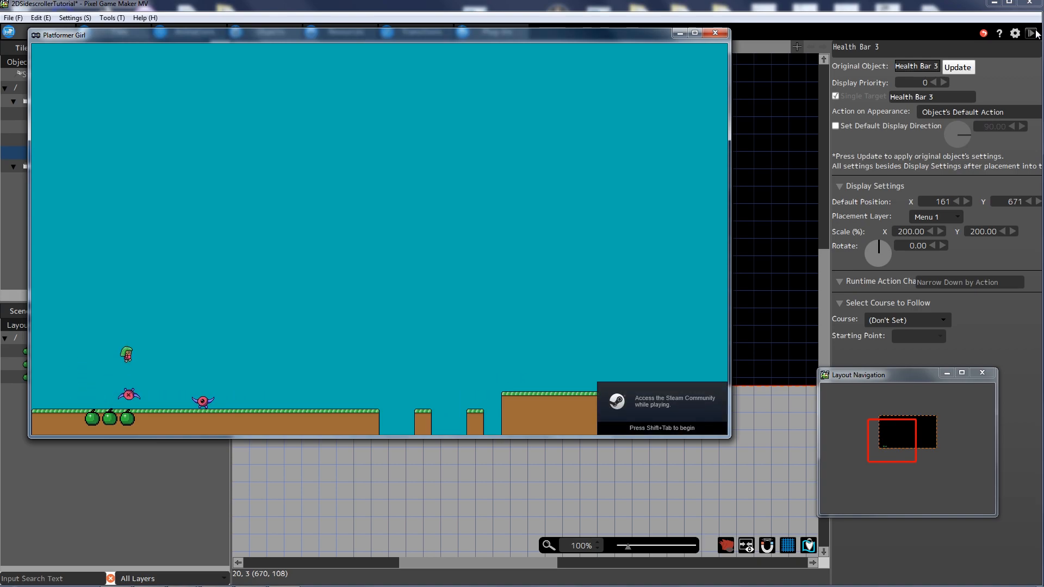
key(Right)
key(space)
click(715, 33)
- Nudge Health Bar 1 down and set Health Bar 2's Default Position Y to 685
click(413, 371)
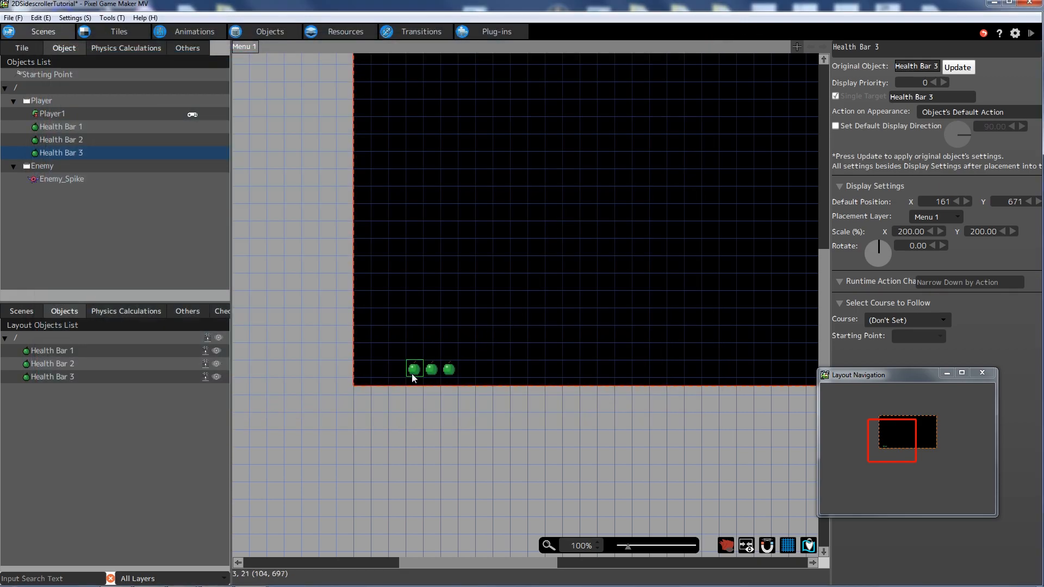
drag(415, 371, 415, 379)
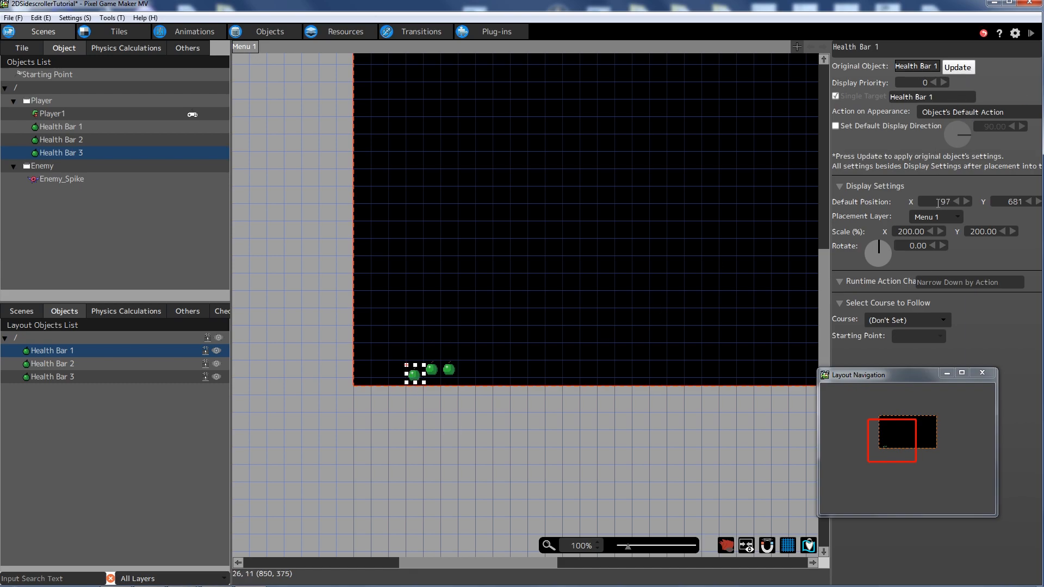
double_click(1010, 202)
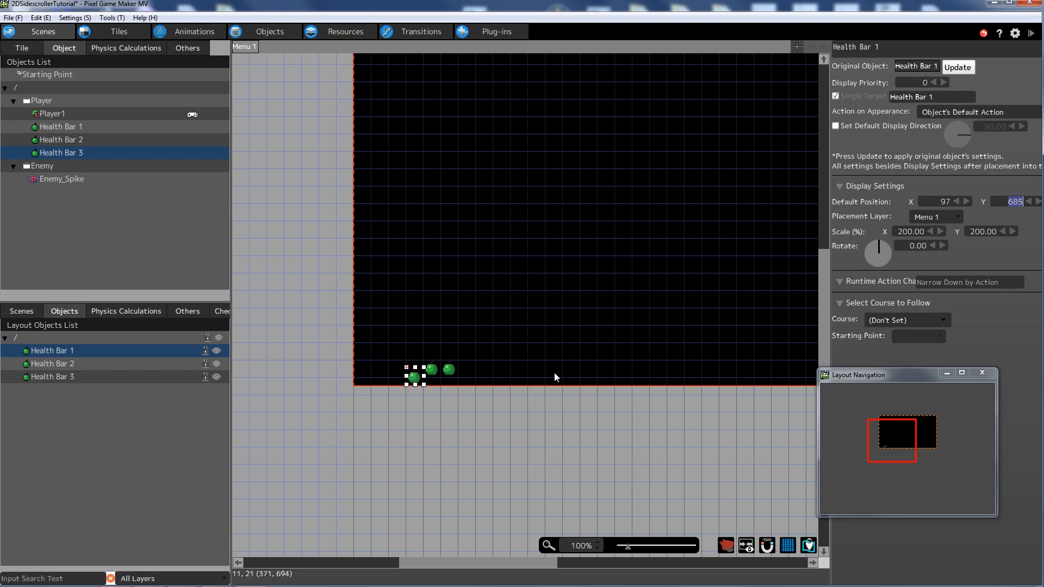
click(431, 369)
double_click(1014, 202)
text(685)
key(Return)
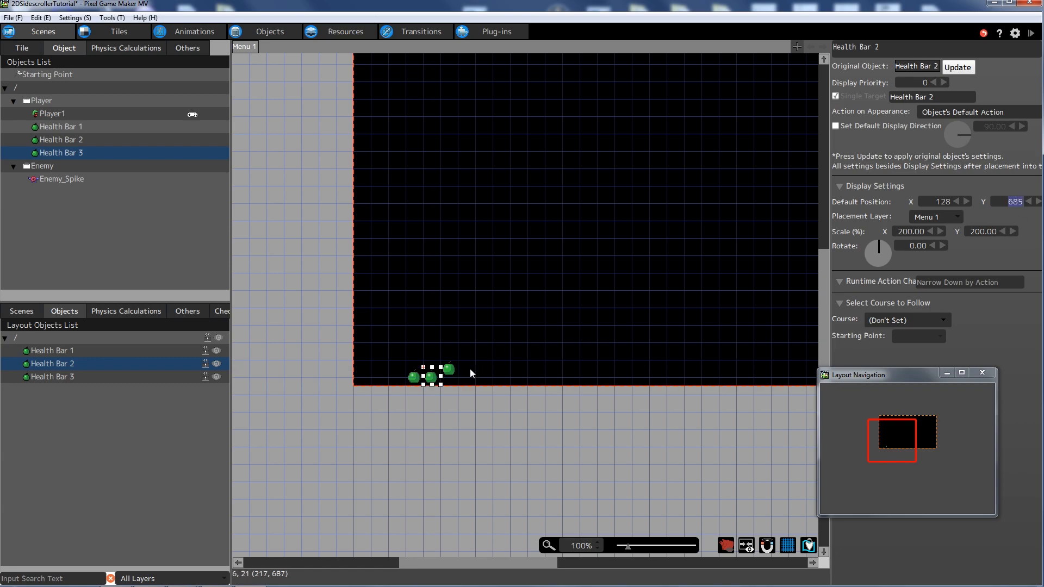
- Set Health Bar 3's Y position to 685, deselect it, and start a test play
click(448, 369)
double_click(1009, 200)
text(685)
key(Return)
click(578, 435)
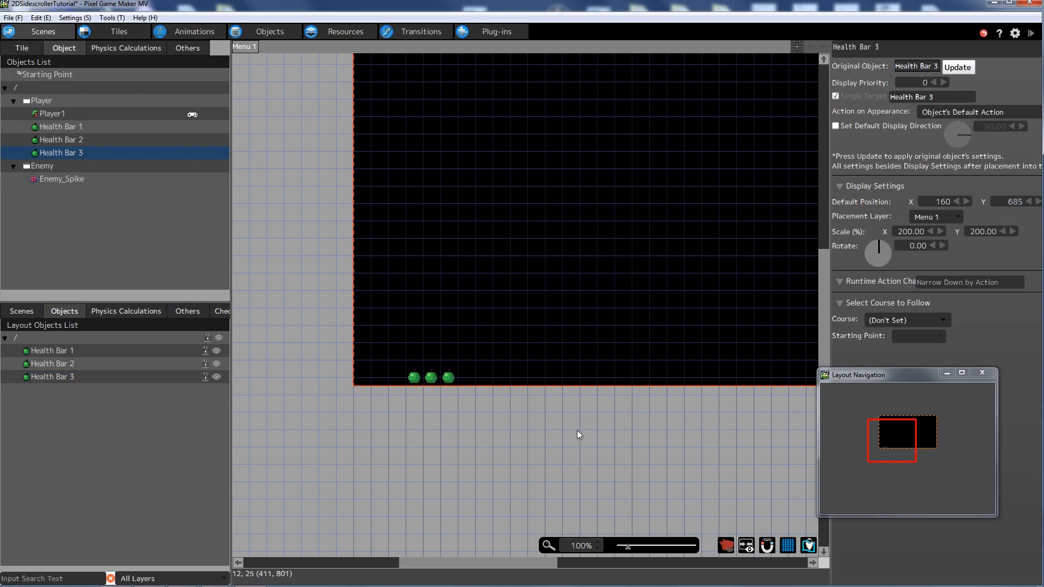
click(1030, 32)
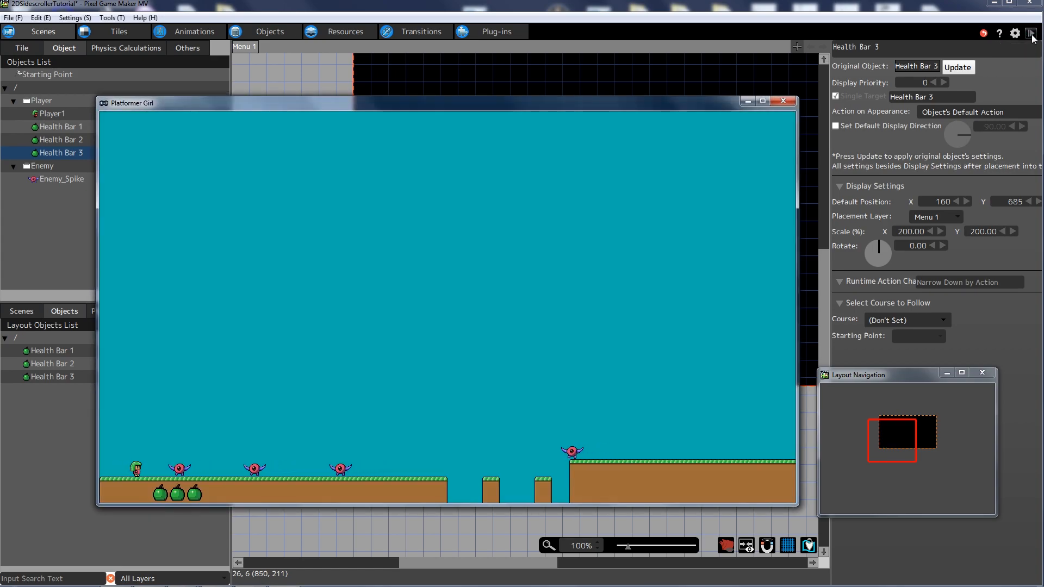
- Jump over the first enemy and run right across the gaps onto the long platform
key(space)
key(Right)
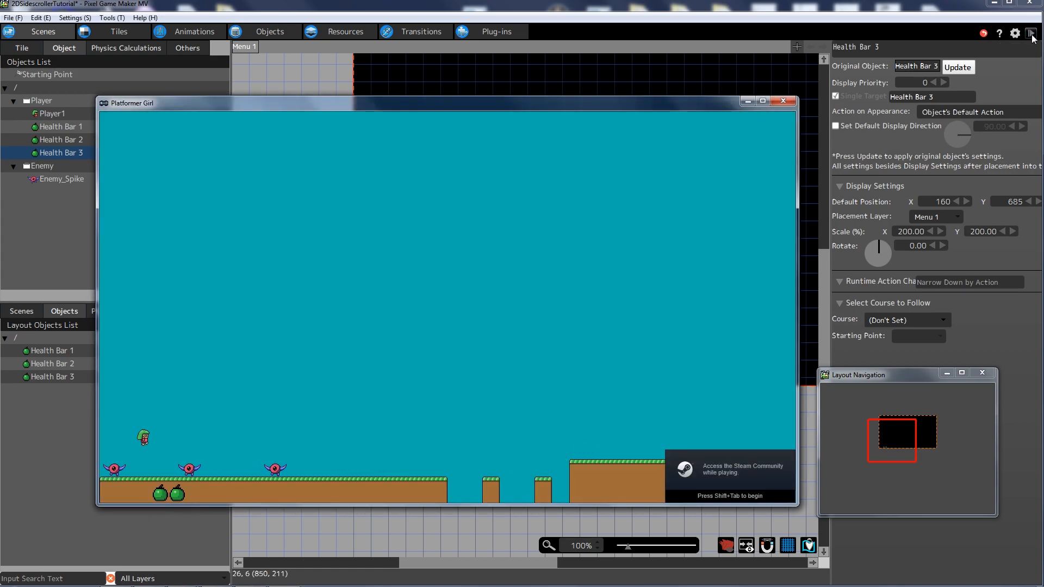
key(Right)
key(space)
key(Right)
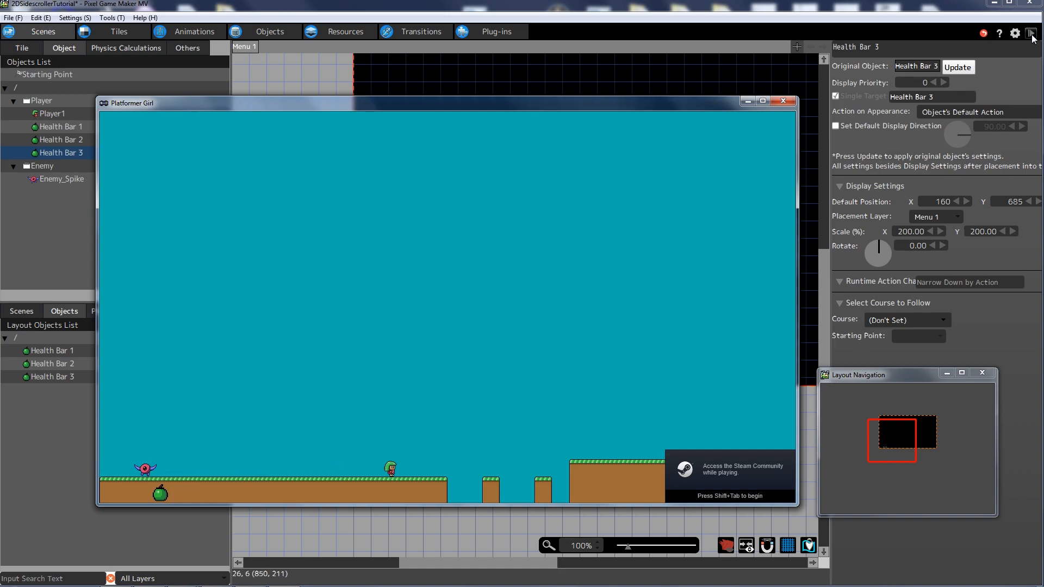
key(Right)
key(space)
key(Right)
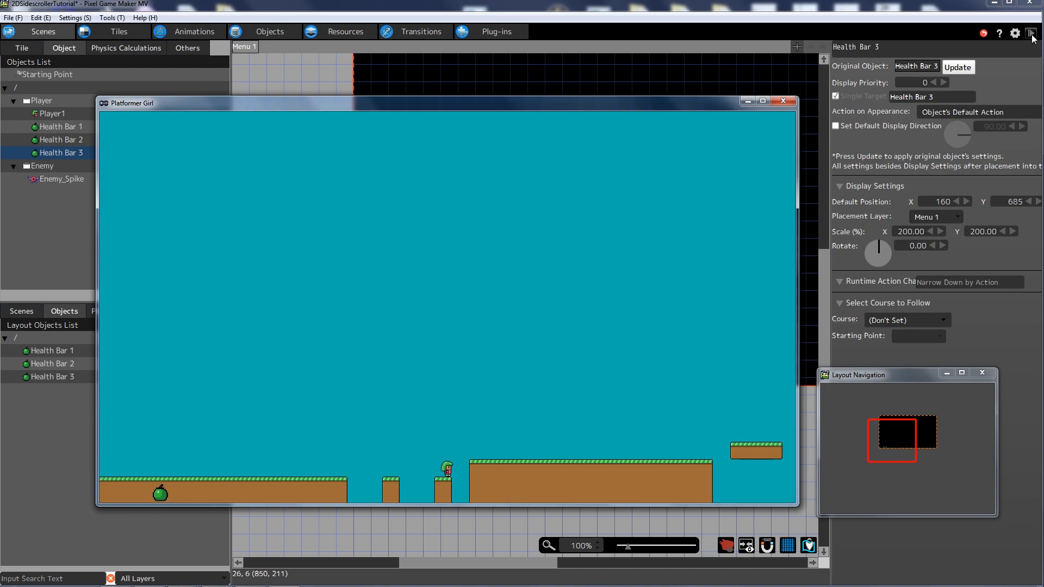
- Turn back briefly, then jump on the approaching enemy and keep running right
key(Left)
key(Right)
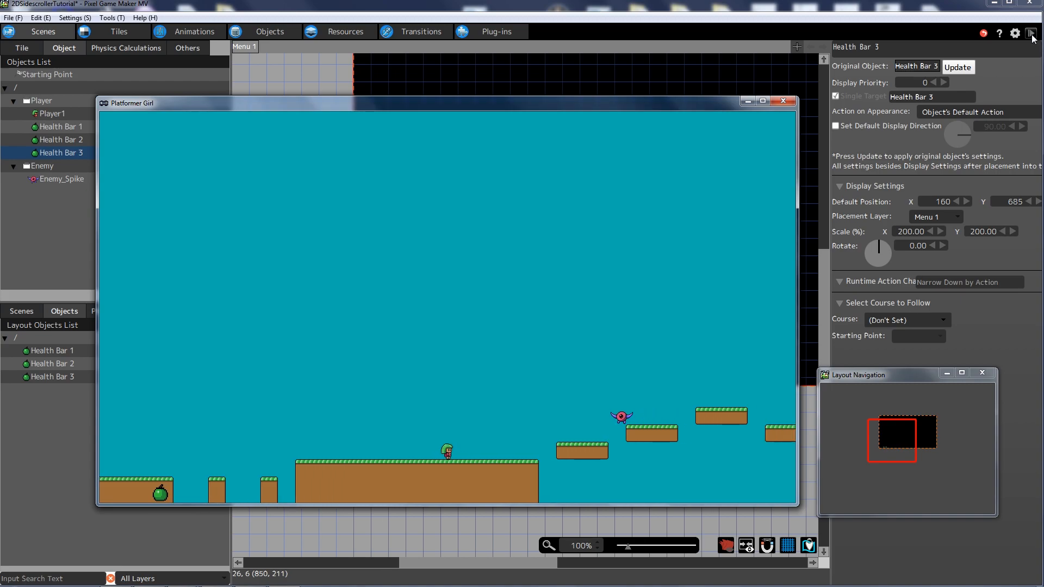
key(Left)
key(Right)
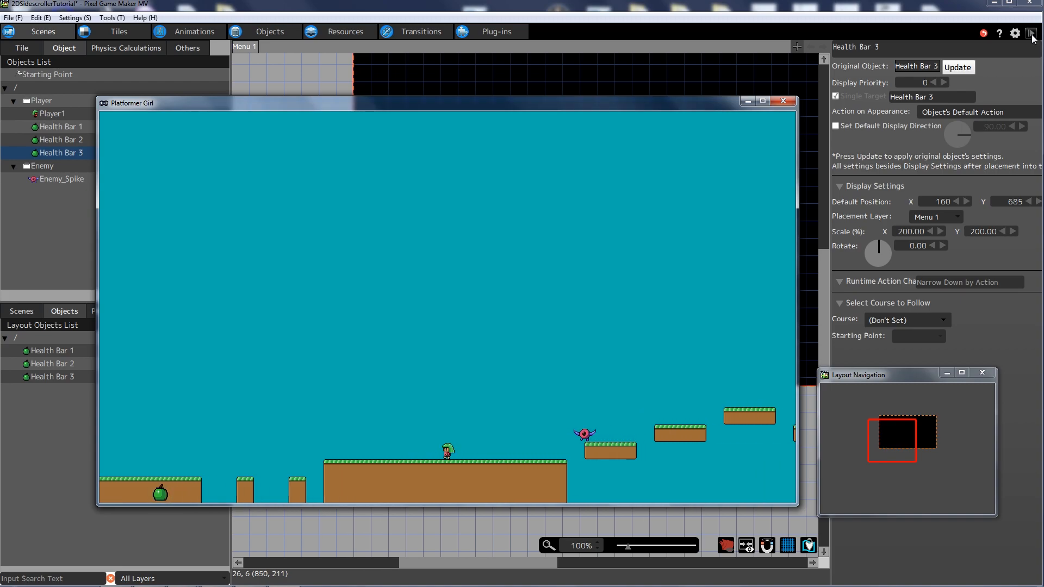
key(Right)
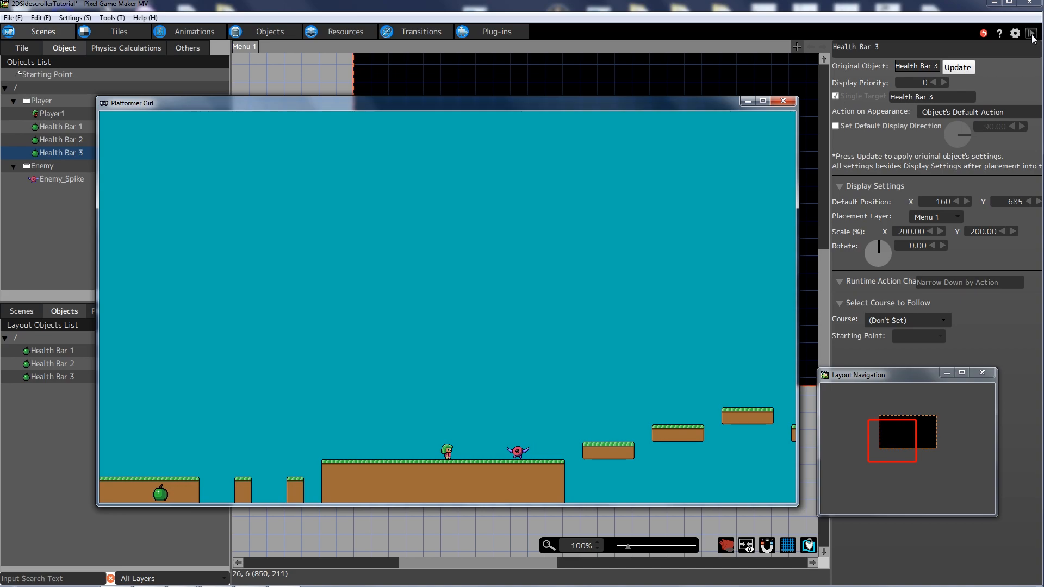
key(space)
key(Right)
key(Right)
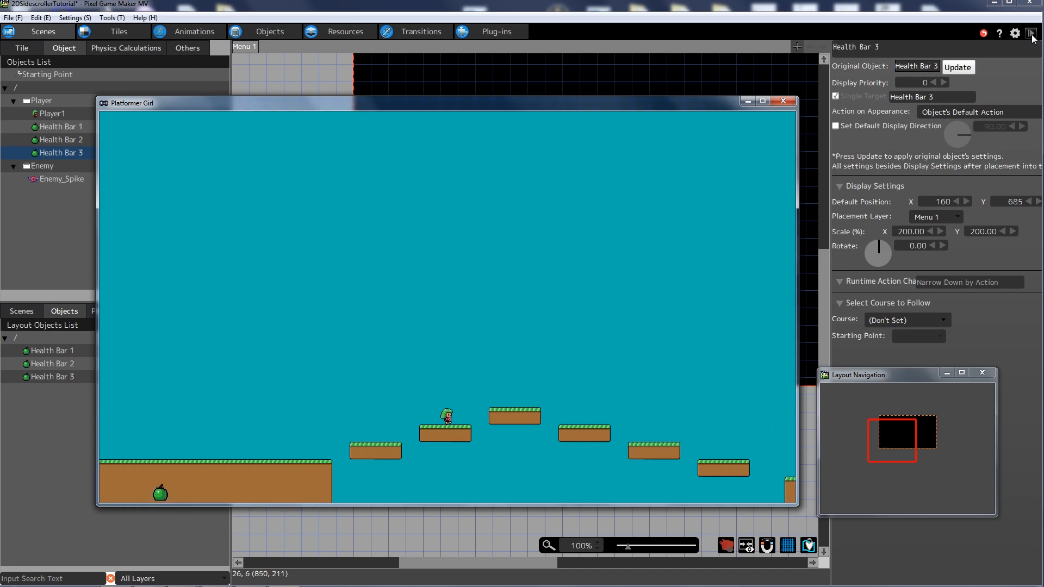
- Jump across the floating platforms and reach Level 1's far right edge
key(Right)
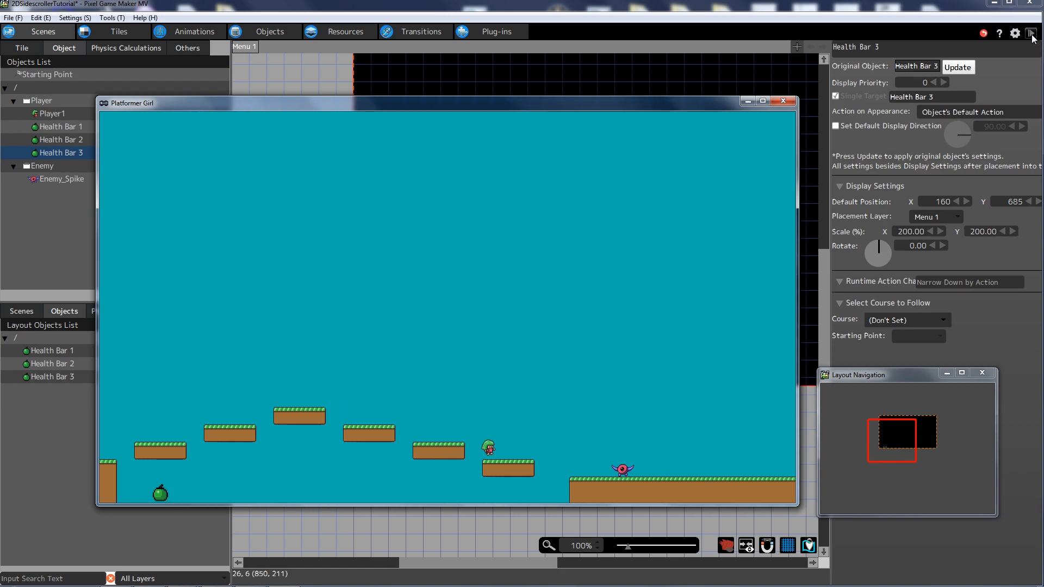
key(space)
key(Right)
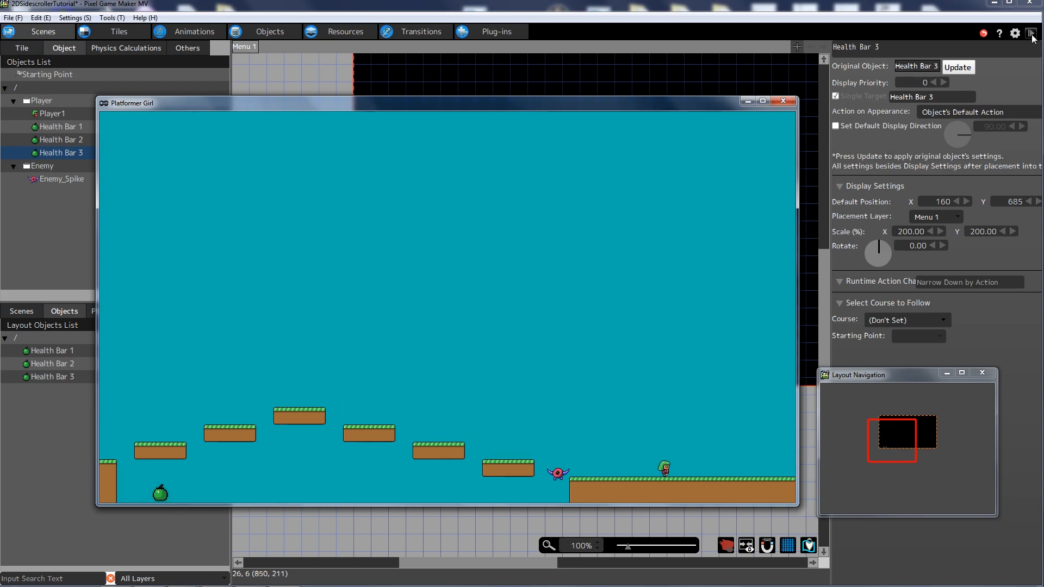
key(Left)
key(Right)
key(Left)
key(Left)
key(Right)
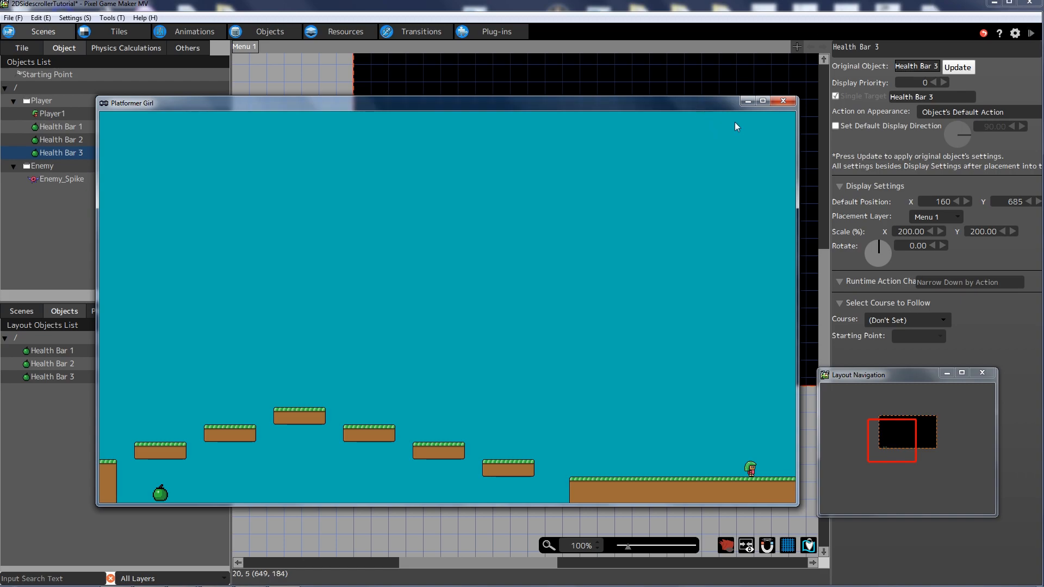
- Close the test play and open Level 1 from the scene list
click(782, 101)
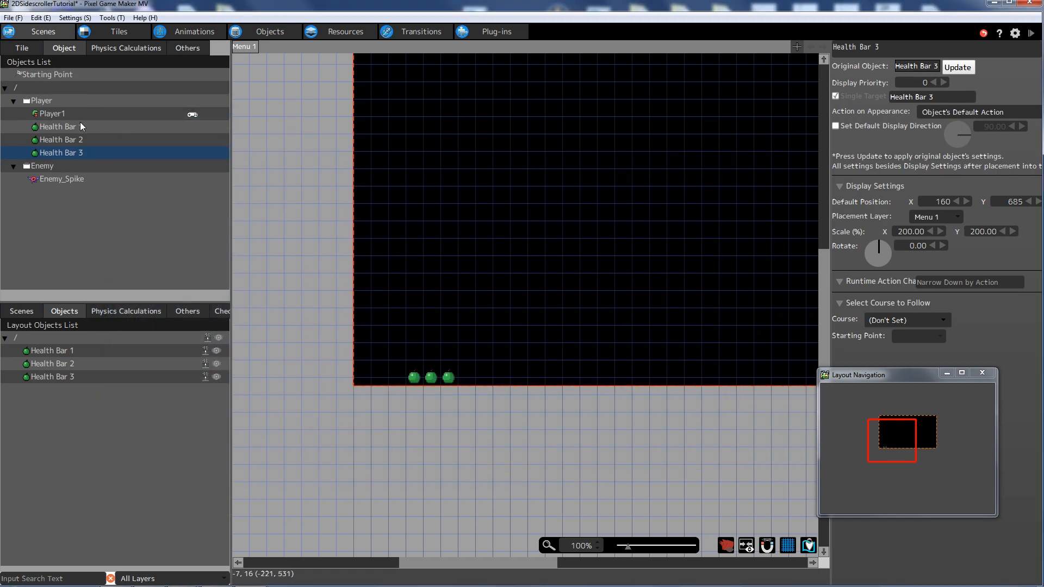
click(22, 311)
double_click(112, 397)
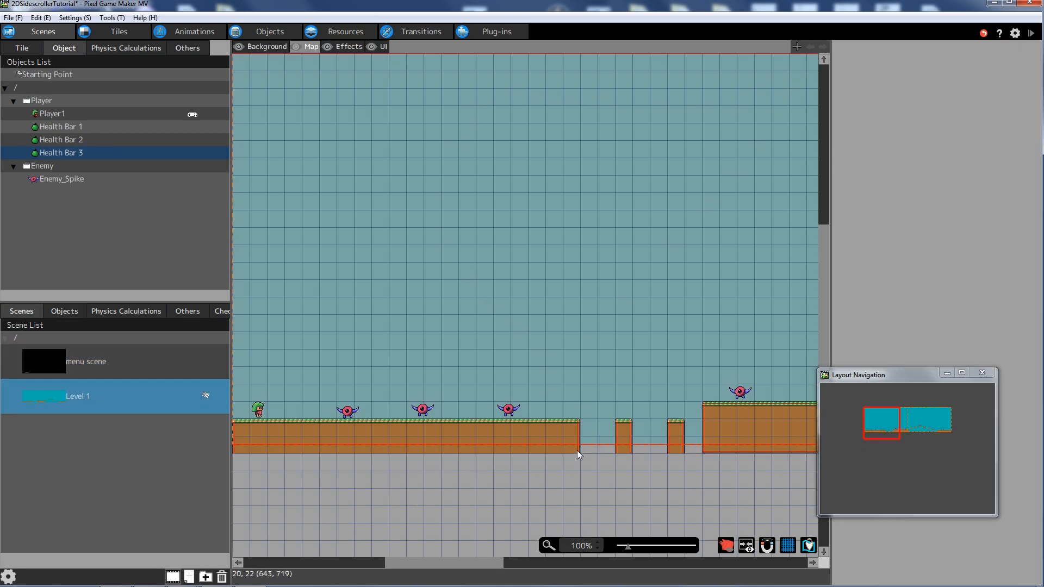
click(626, 547)
drag(627, 552, 623, 547)
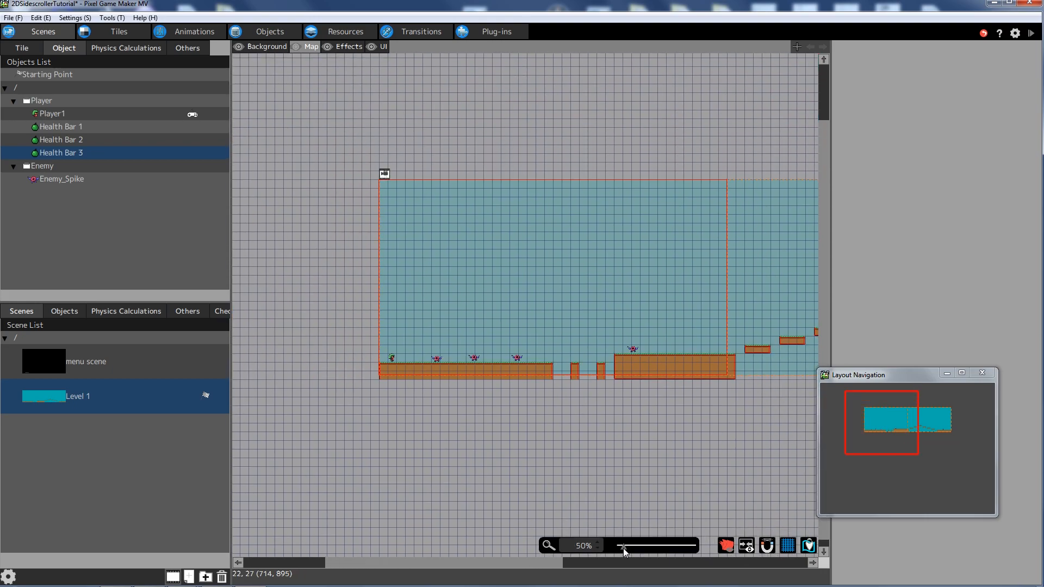
drag(520, 564, 639, 561)
drag(523, 568, 419, 565)
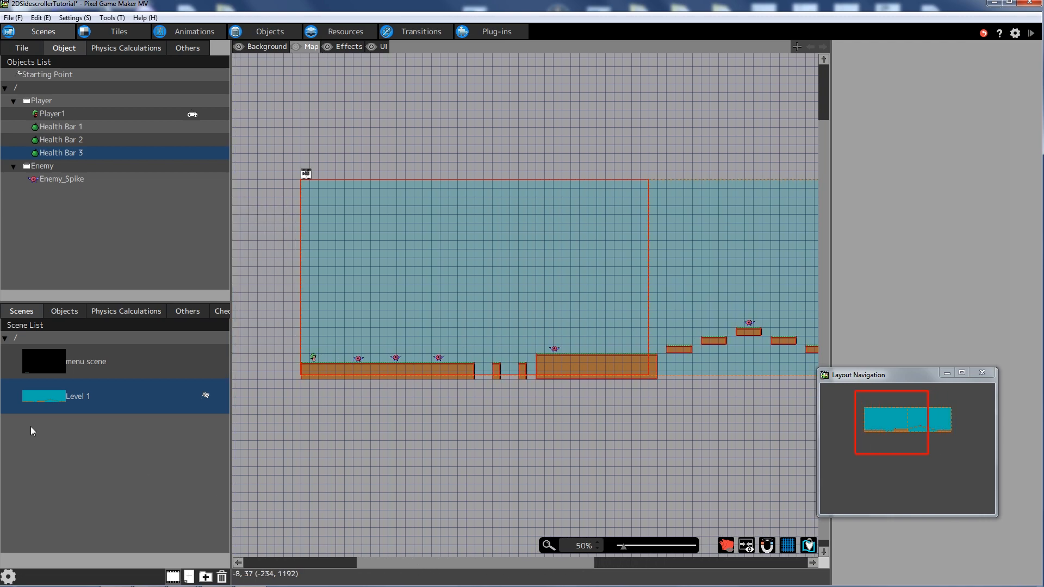
- Copy and paste Level 1 in the scene list and rename the copy 'Level 2'
right_click(57, 400)
click(87, 431)
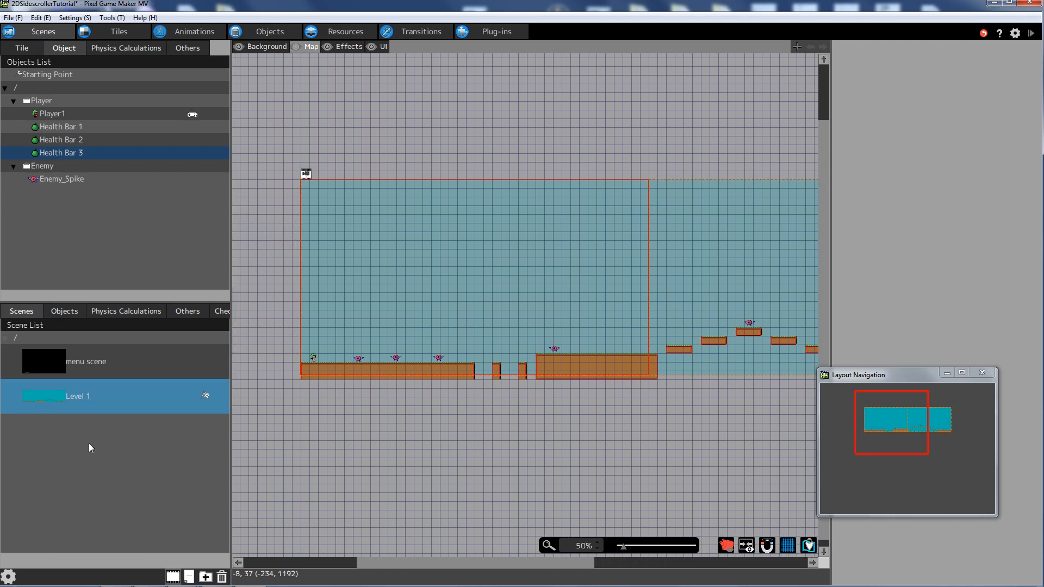
right_click(90, 442)
click(139, 483)
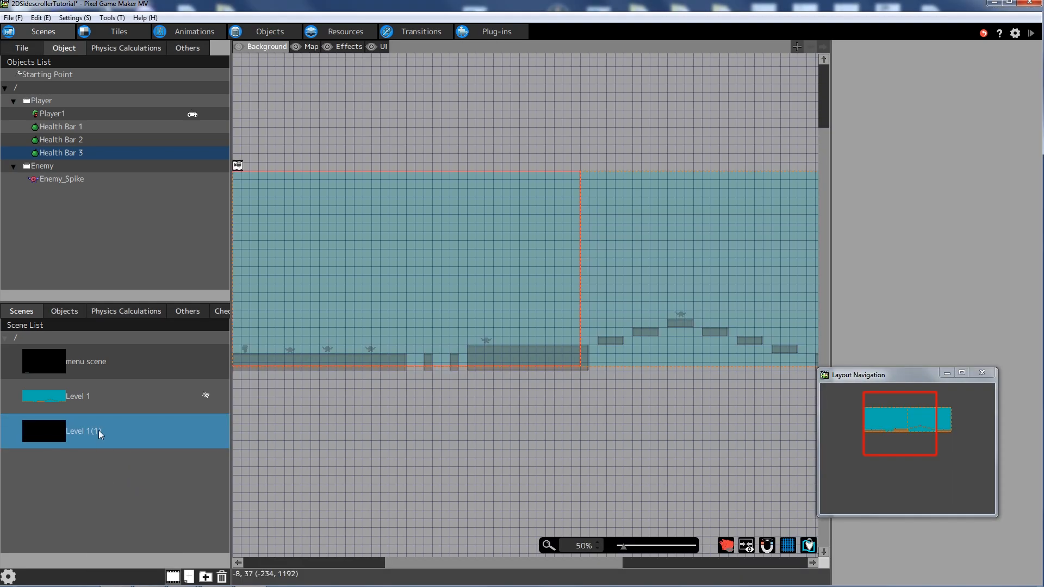
drag(416, 567, 388, 566)
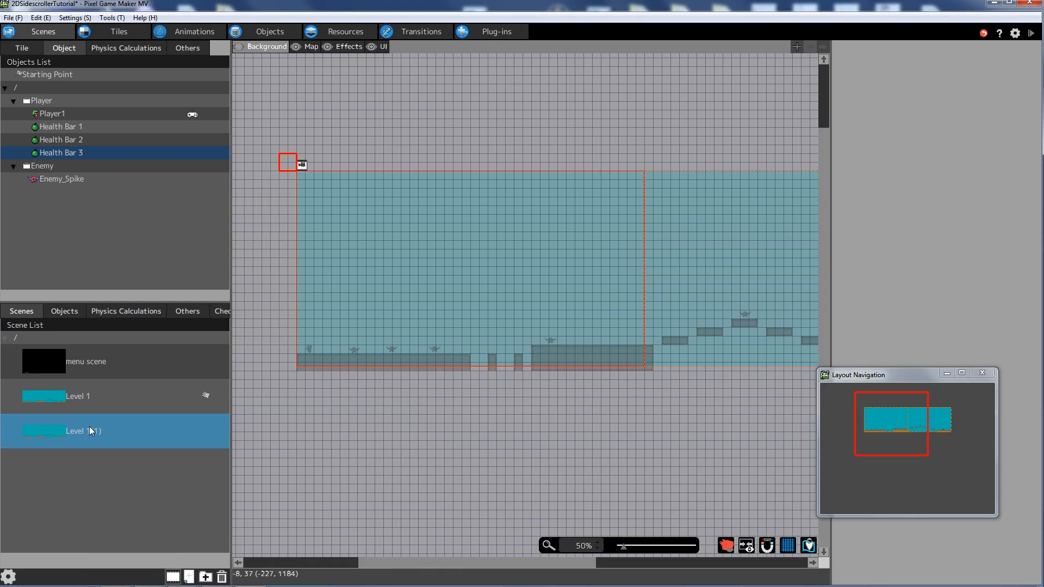
right_click(89, 427)
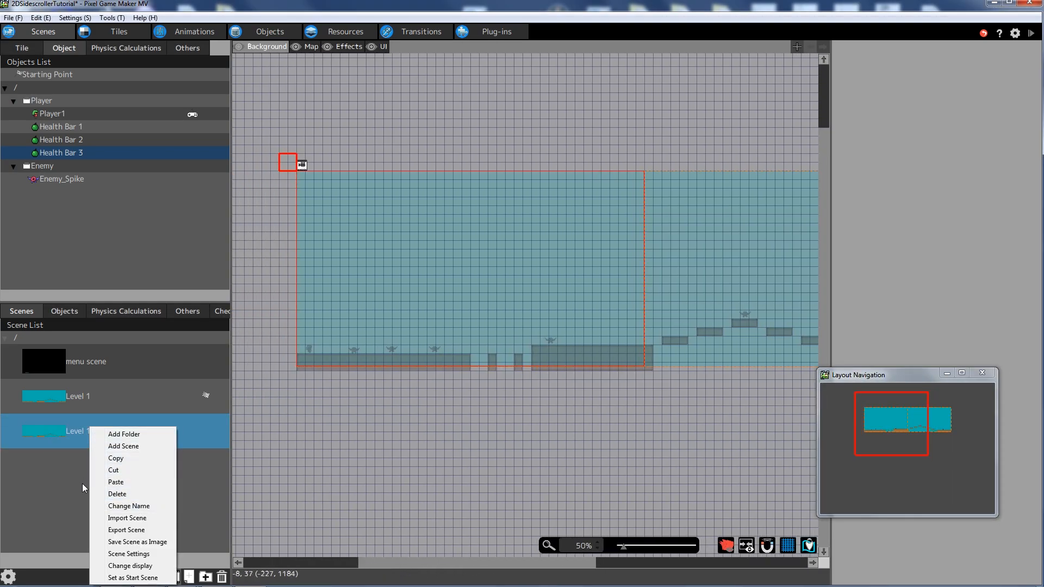
click(128, 506)
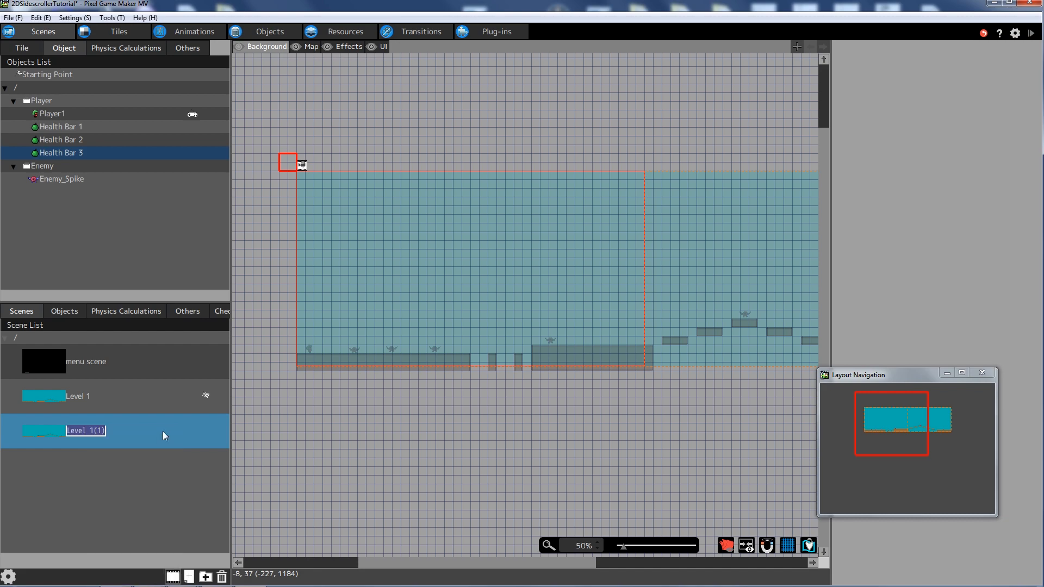
text(Level 2)
key(Return)
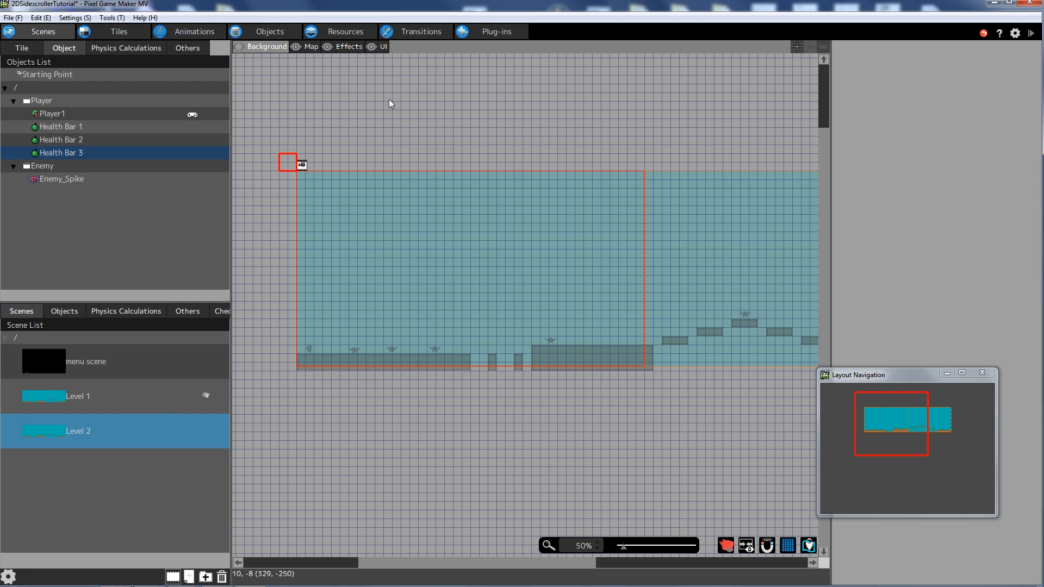
- In Level 2's map tiles, rectangle-select the lower tile rows and delete them
click(311, 47)
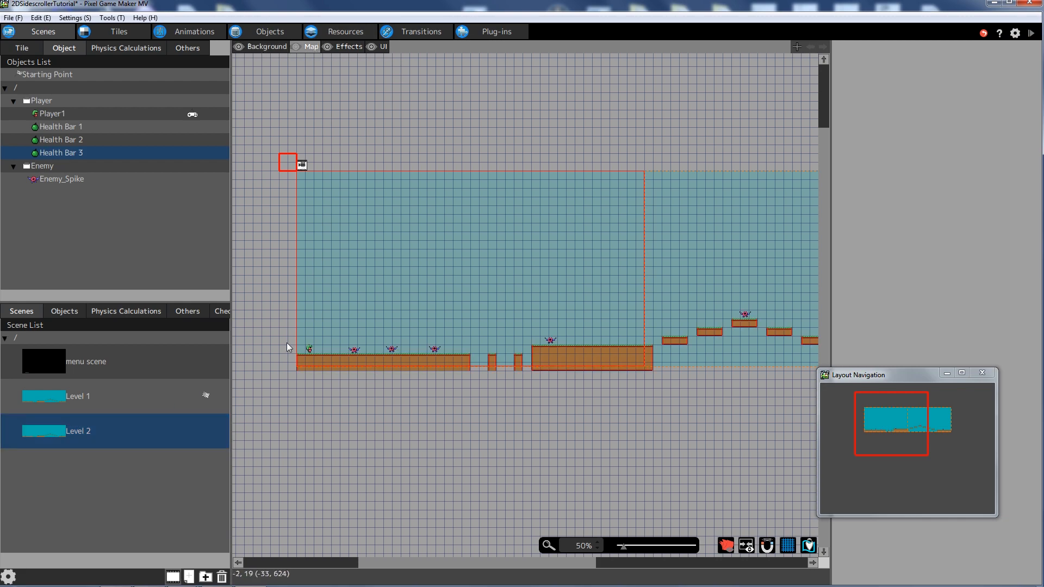
click(24, 49)
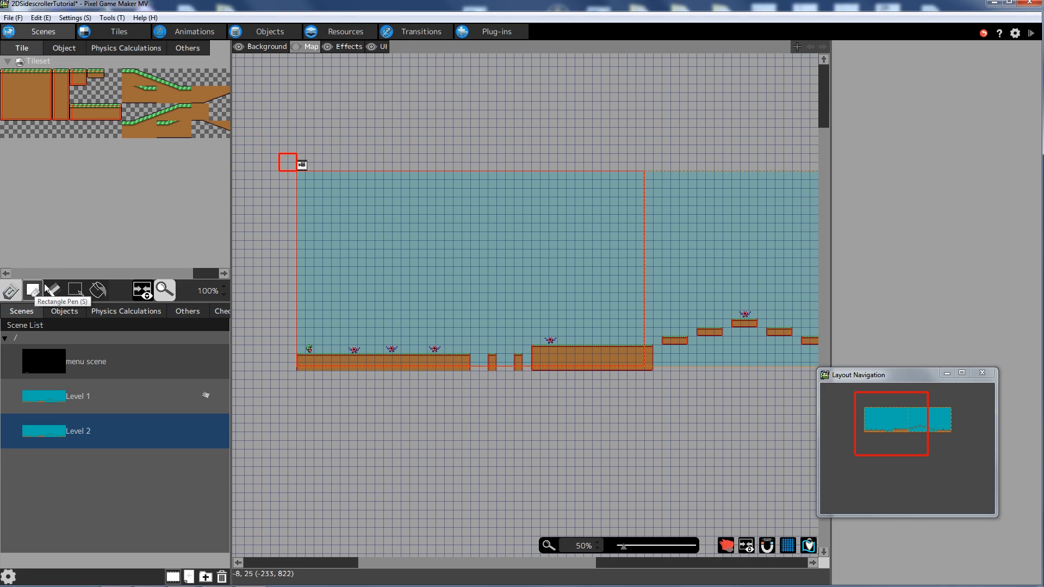
click(75, 290)
drag(302, 304, 807, 374)
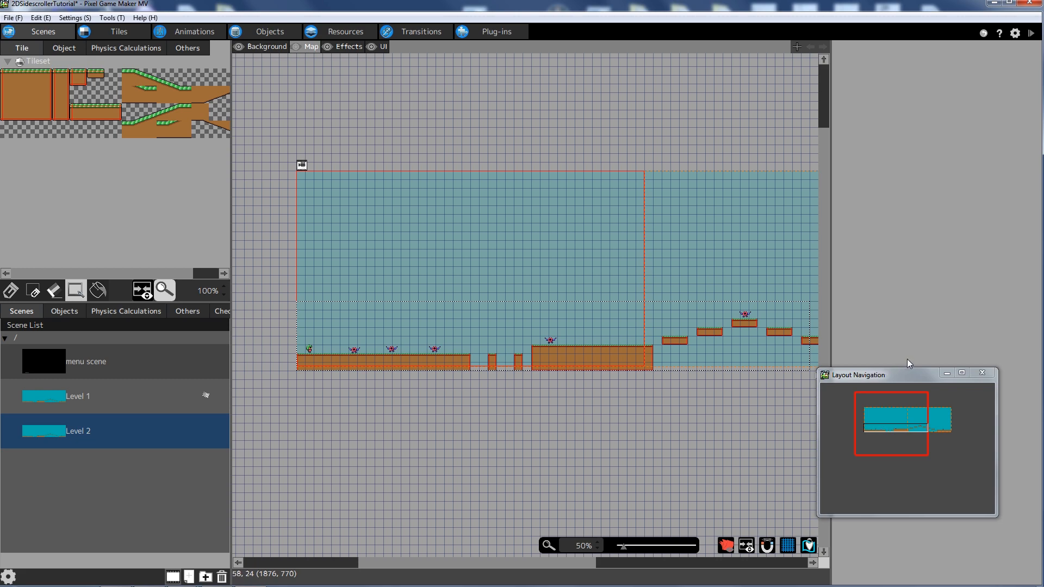
key(Delete)
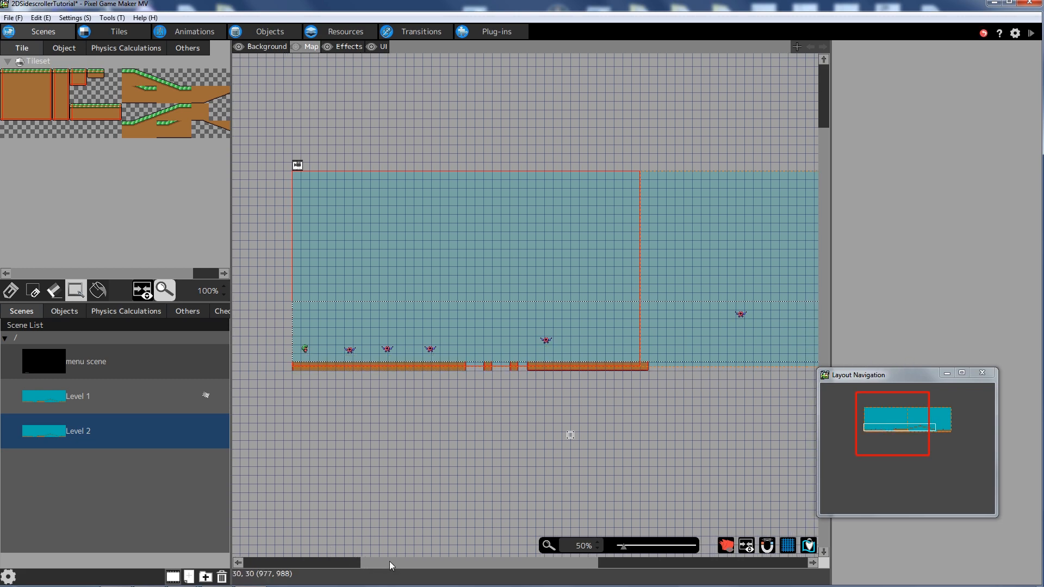
click(316, 393)
- Delete the remaining bottom floor tiles and select the final ground strip on the right
drag(666, 357, 294, 367)
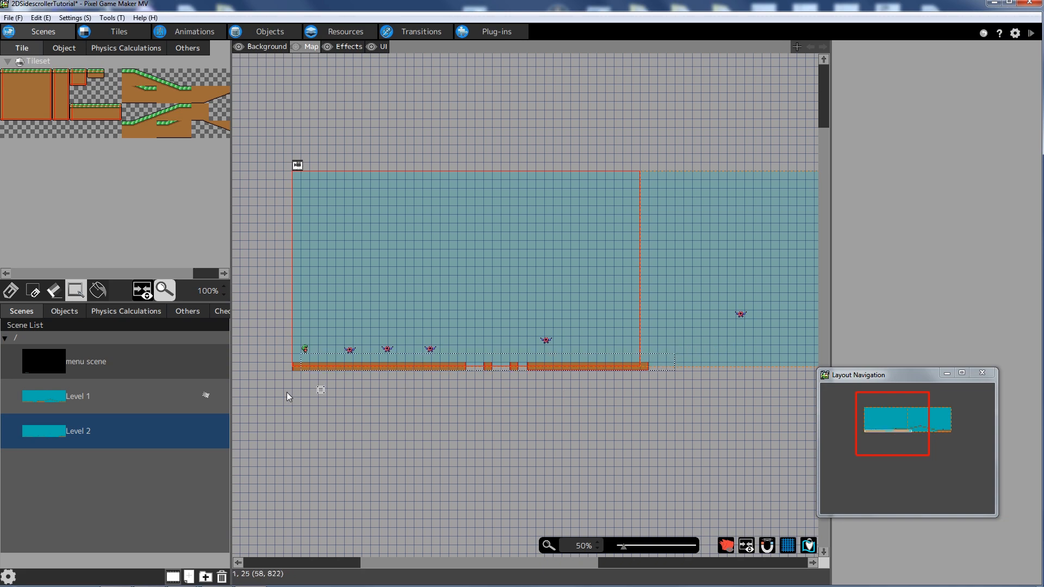
key(Delete)
drag(397, 570, 477, 565)
drag(681, 329, 804, 381)
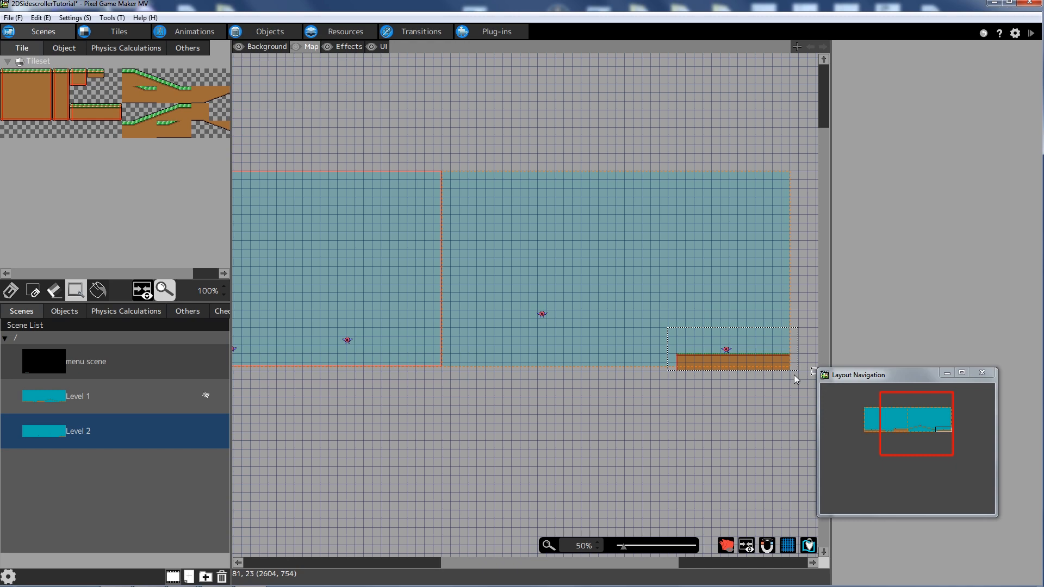
- Delete the selected floor tiles, then remove Enemy_Spike and Player1 from Level 2
key(Delete)
click(55, 316)
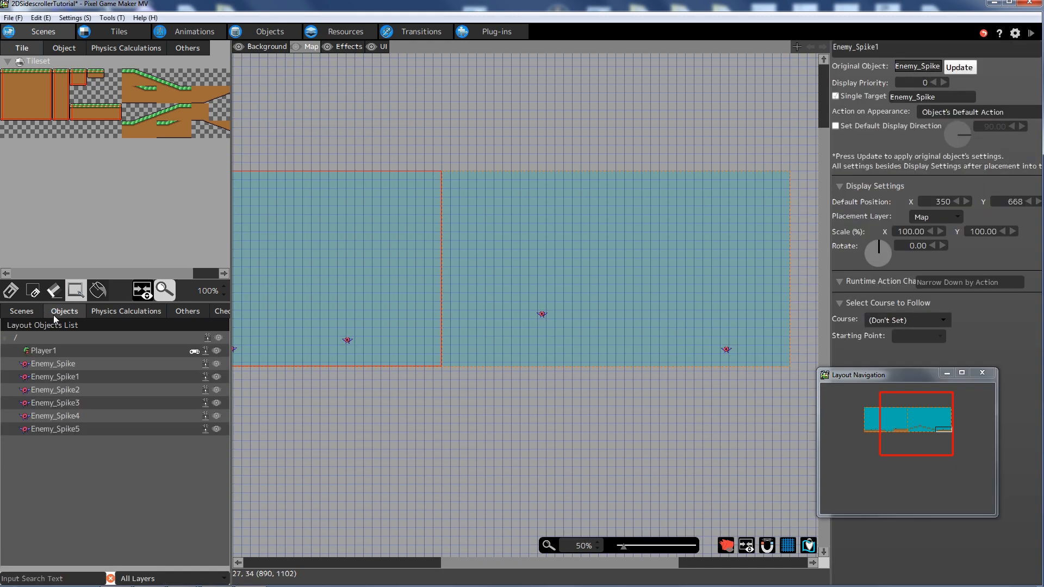
double_click(53, 363)
key(Delete)
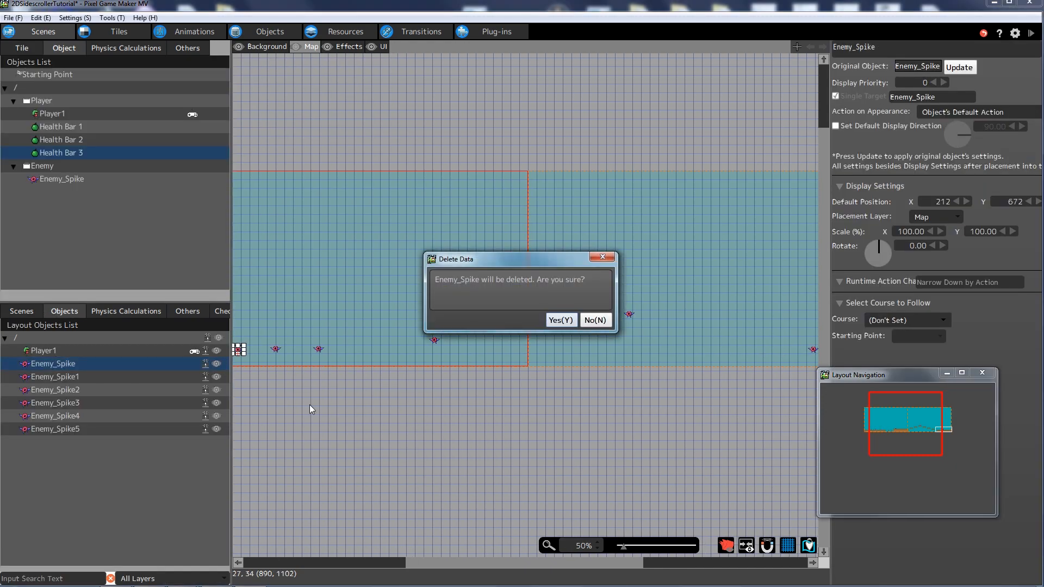
click(560, 320)
click(94, 350)
key(Delete)
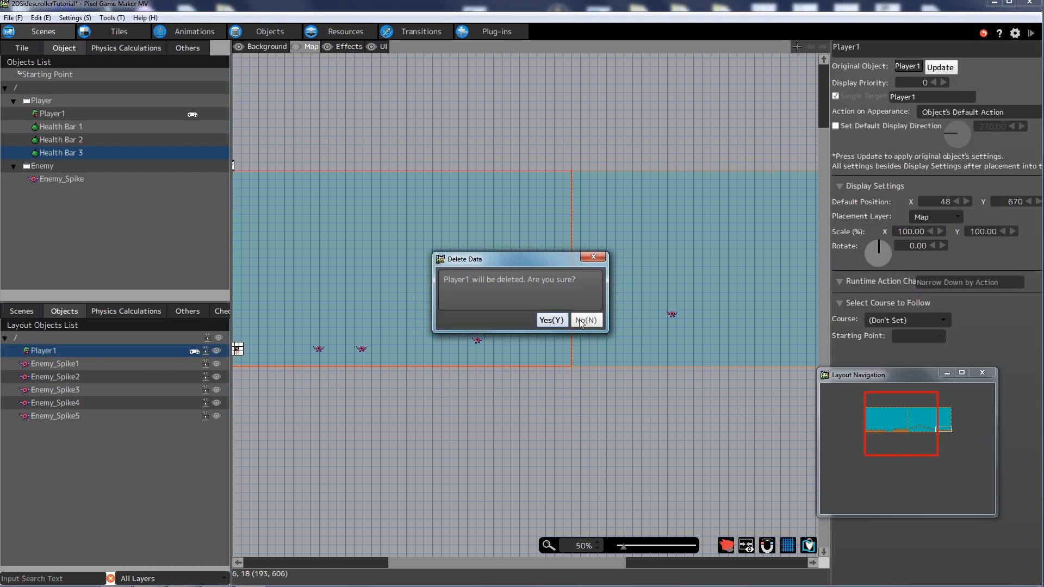
click(549, 318)
- Delete Enemy_Spike1, Enemy_Spike2 and Enemy_Spike3, confirming each removal
click(64, 350)
key(Delete)
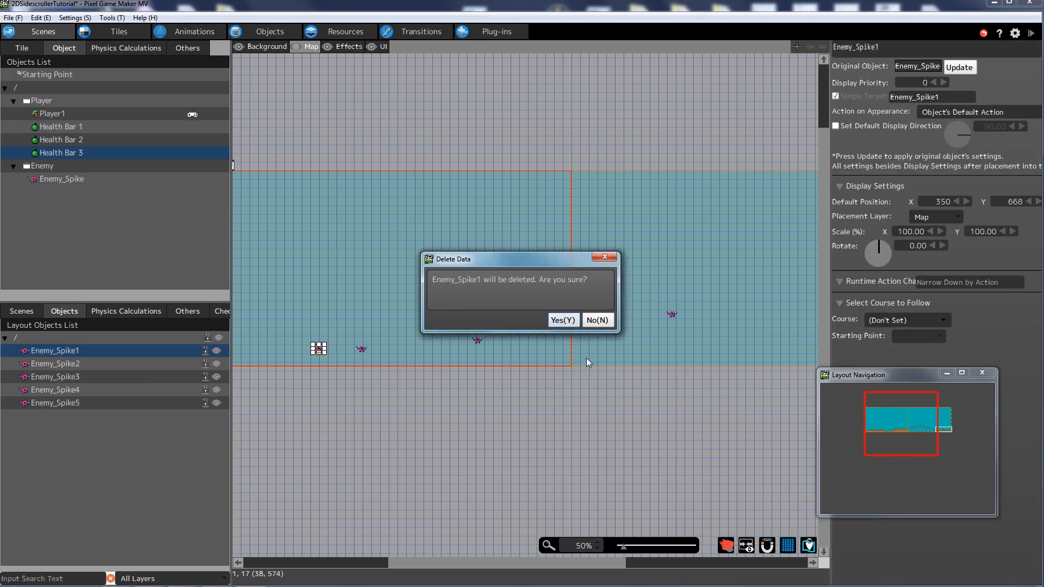
click(560, 320)
click(86, 352)
key(Delete)
click(562, 319)
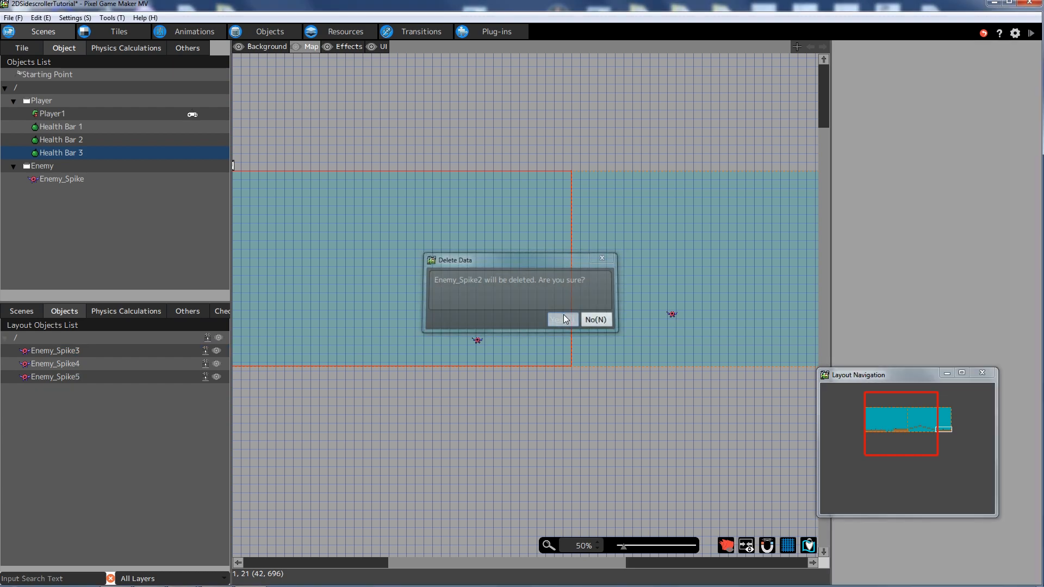
click(106, 350)
key(Delete)
click(561, 320)
- Delete Enemy_Spike4 and Enemy_Spike5, confirming each removal
click(166, 352)
key(Delete)
key(Return)
click(165, 348)
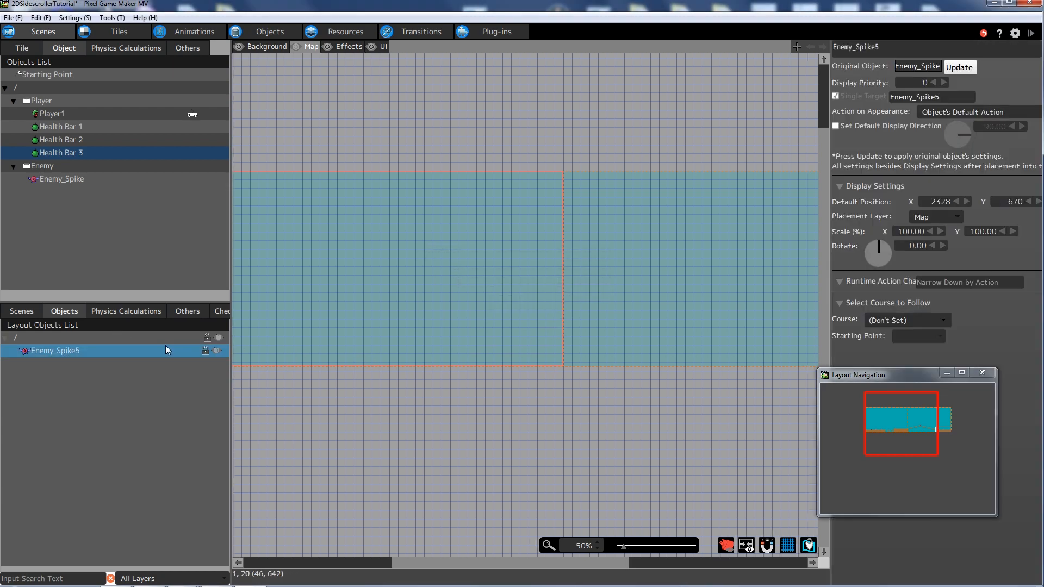
key(Delete)
click(557, 322)
drag(456, 562, 365, 549)
- Pencil one ground tile into Level 2's bottom-left corner, then go to the Transitions editor
click(24, 48)
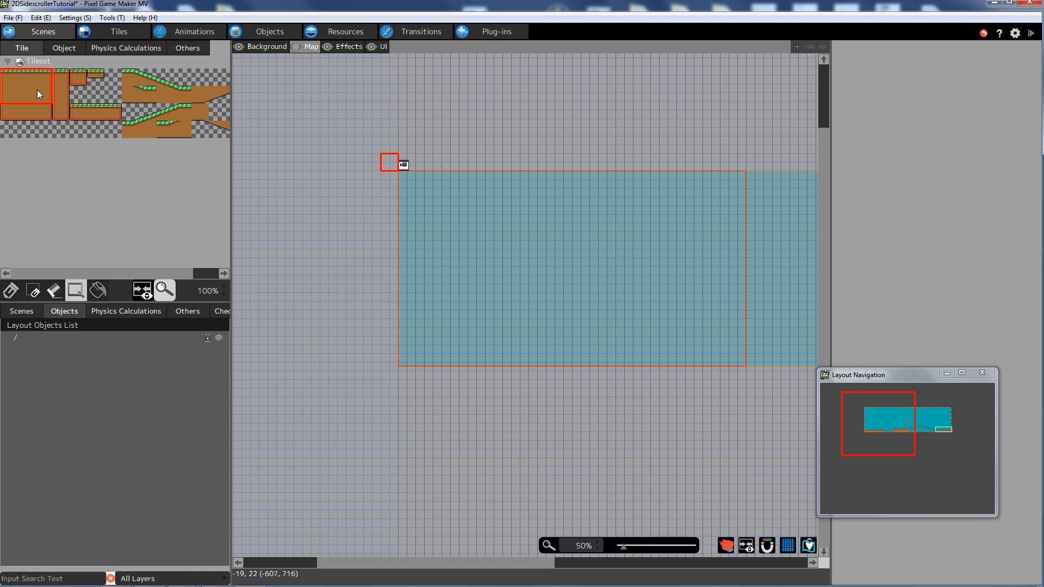
click(11, 291)
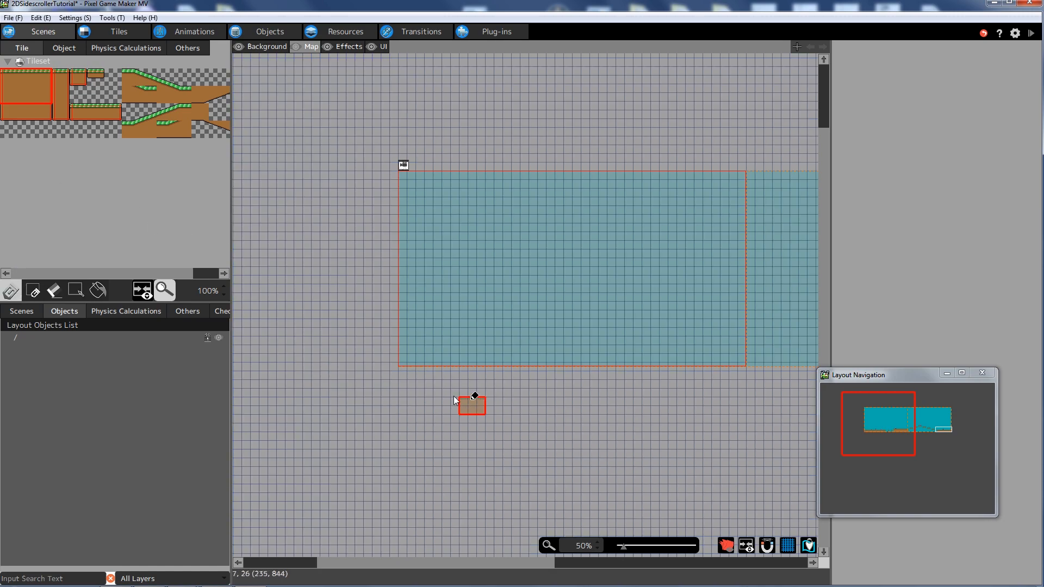
click(407, 362)
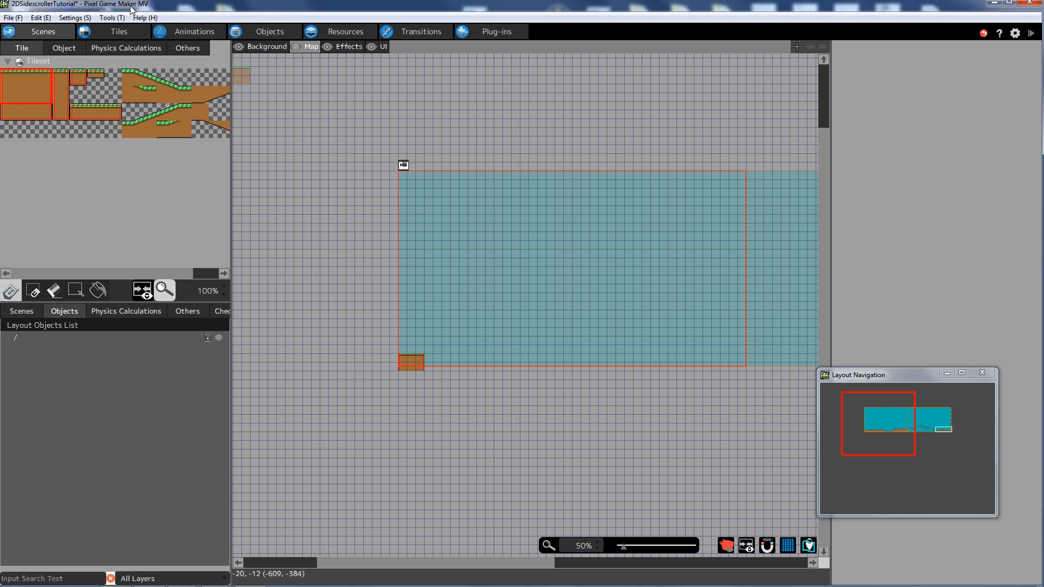
click(416, 31)
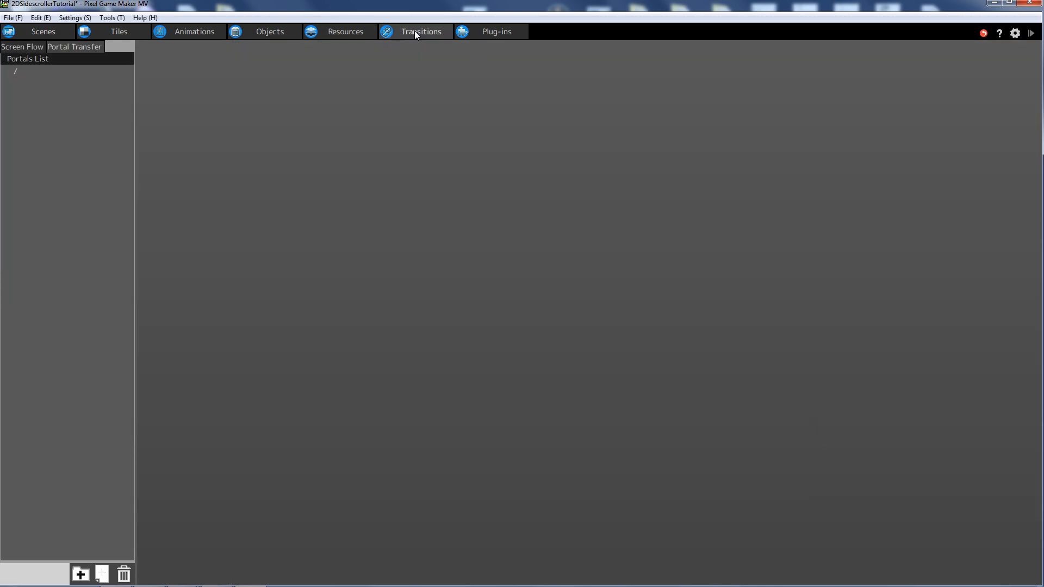
- Add a new portal with end A in Level 1 and end B in Level 2
right_click(34, 121)
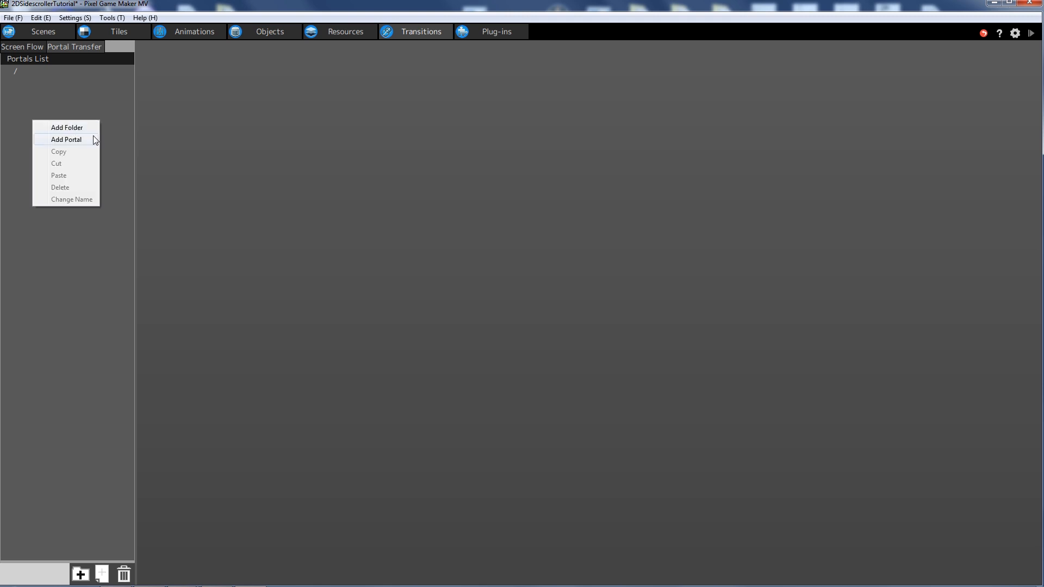
click(86, 137)
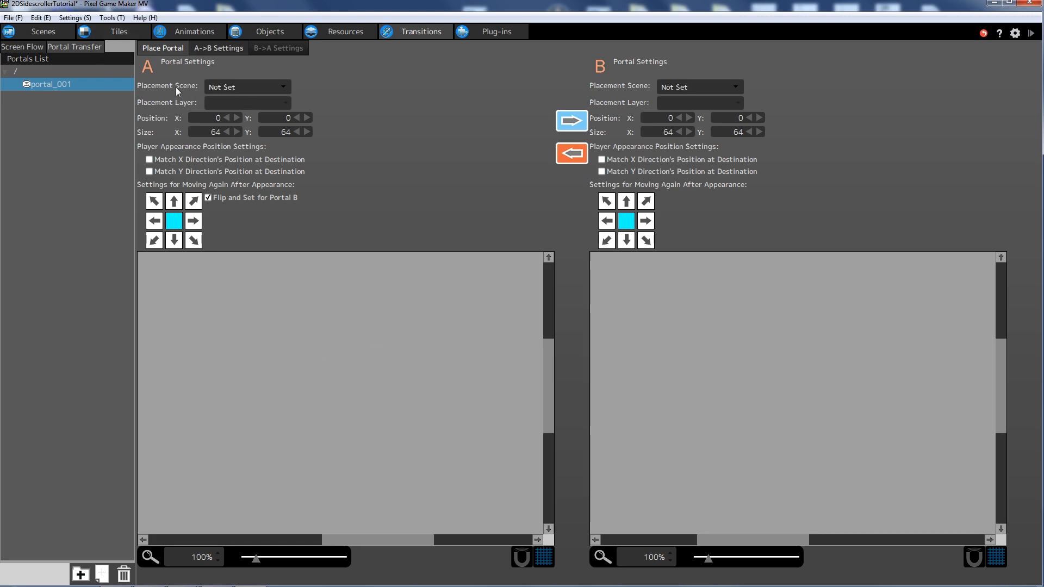
click(243, 89)
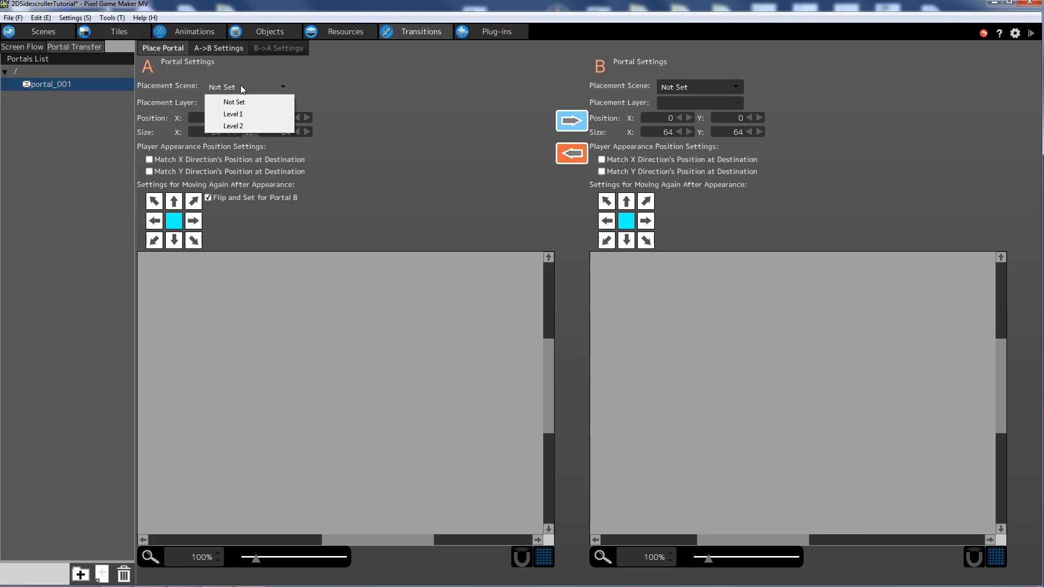
click(239, 114)
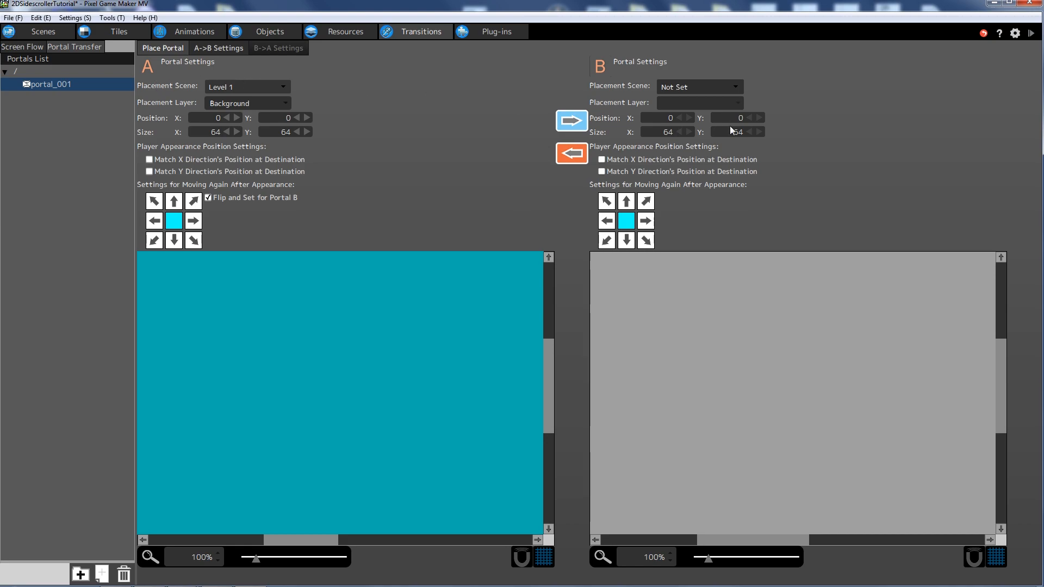
click(692, 85)
click(702, 126)
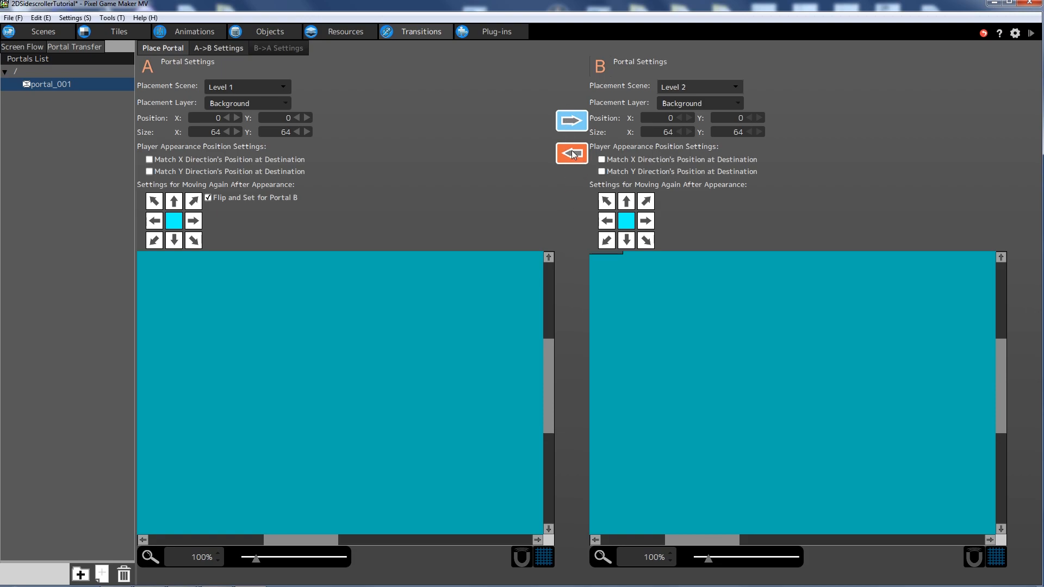
drag(292, 546, 352, 540)
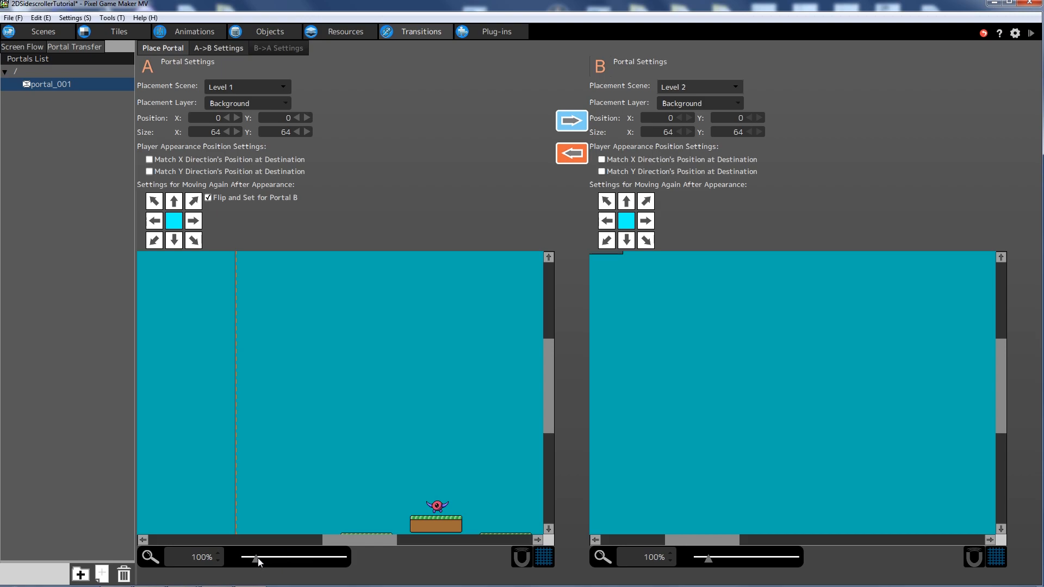
drag(258, 558, 249, 559)
drag(553, 374, 538, 401)
drag(321, 544, 354, 540)
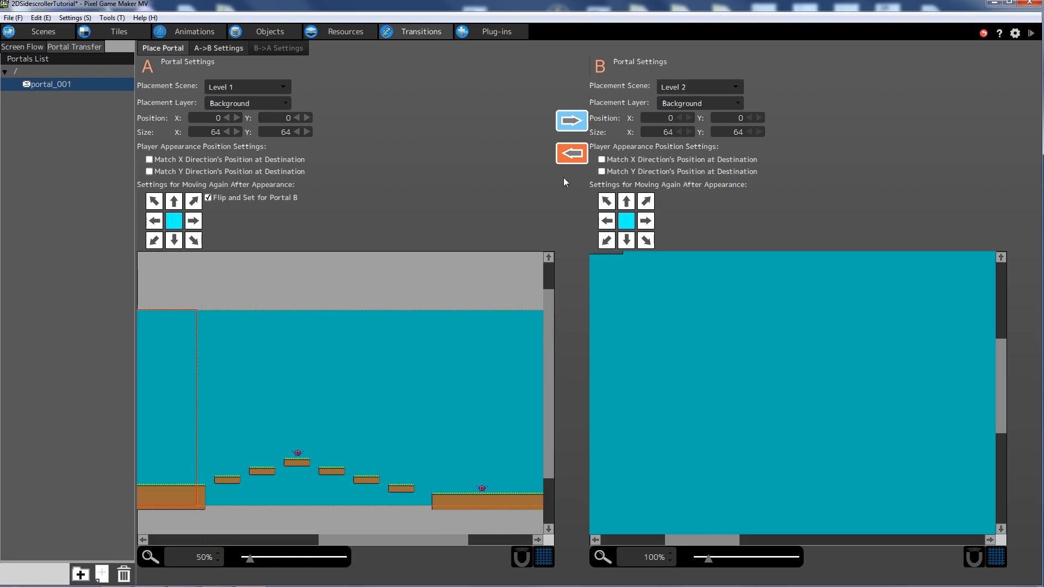
- Make the portal one-way (no B->A) and put both ends on the Map layer
click(566, 156)
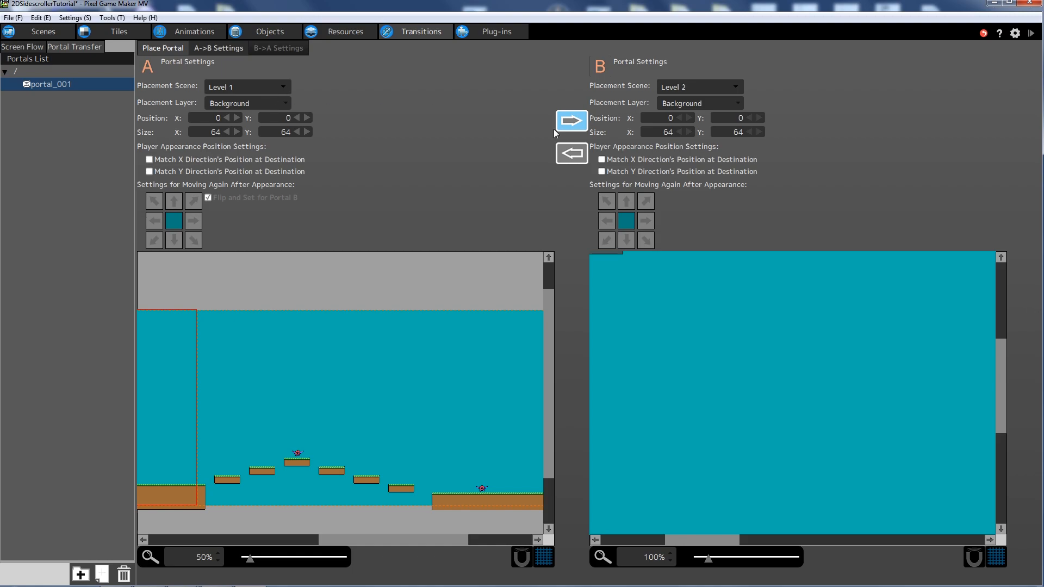
click(273, 102)
click(233, 141)
click(715, 103)
click(682, 142)
- Size both portal ends to 16 wide by 32 high
double_click(211, 134)
key(Tab)
text(32)
key(Tab)
double_click(659, 129)
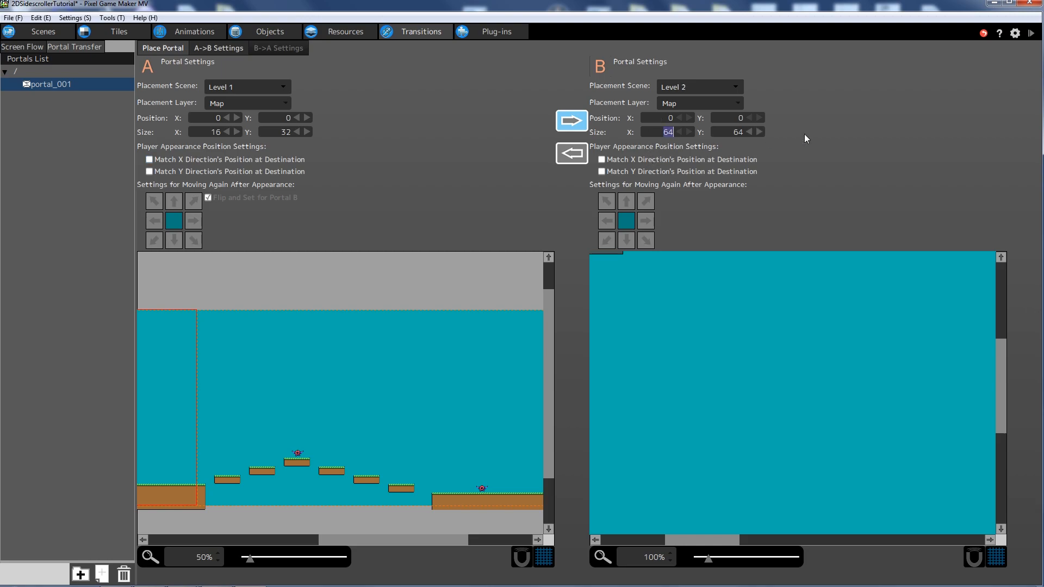
text(16)
key(Tab)
text(32)
key(Tab)
- Place portal A on the ground at Level 1's right edge, at (2543, 636)
drag(249, 559, 246, 565)
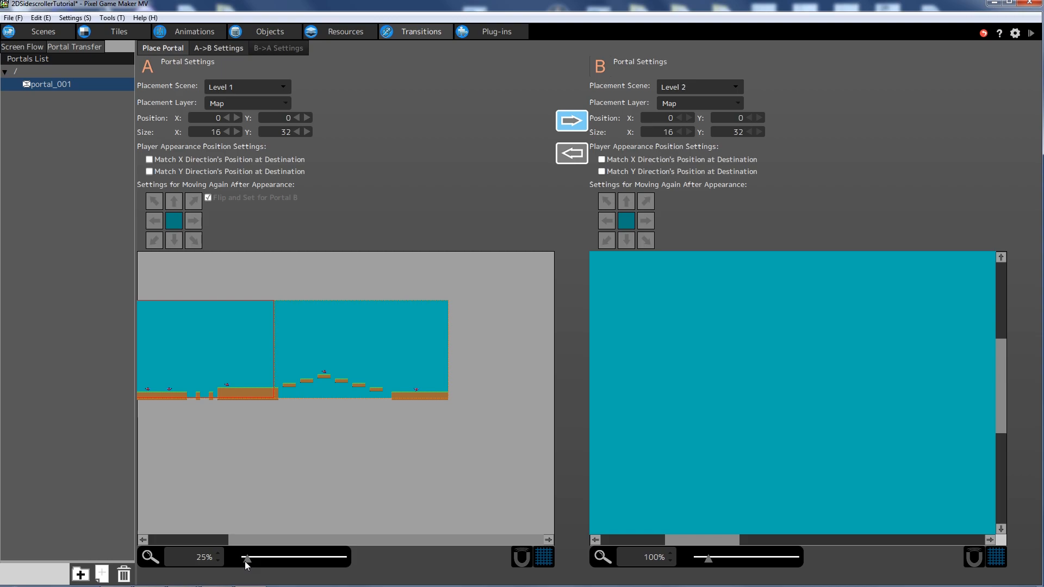
click(211, 540)
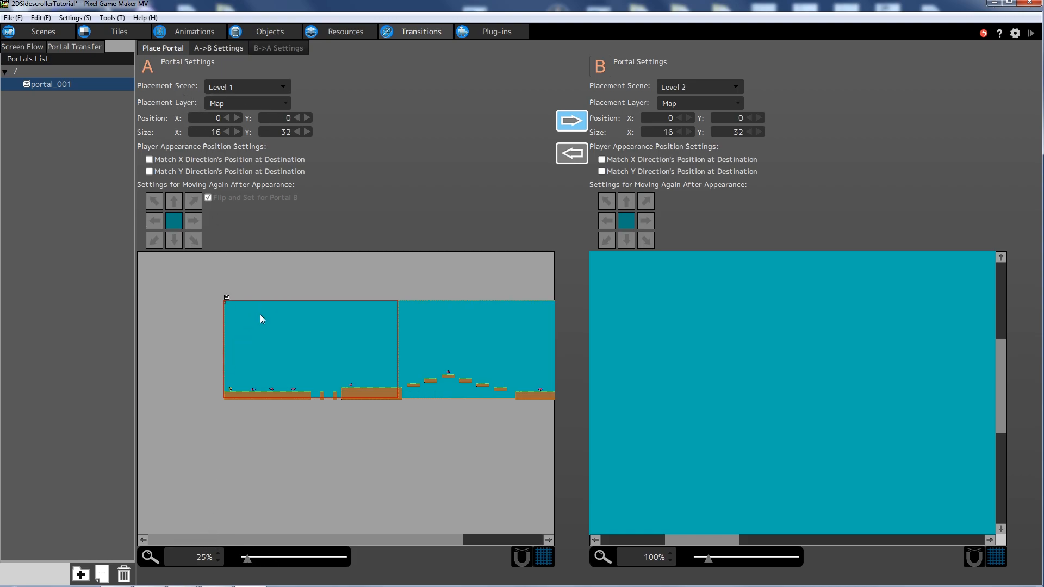
mouse_move(225, 302)
mouse_down()
mouse_move(483, 364)
mouse_move(524, 360)
mouse_up()
drag(374, 539, 455, 540)
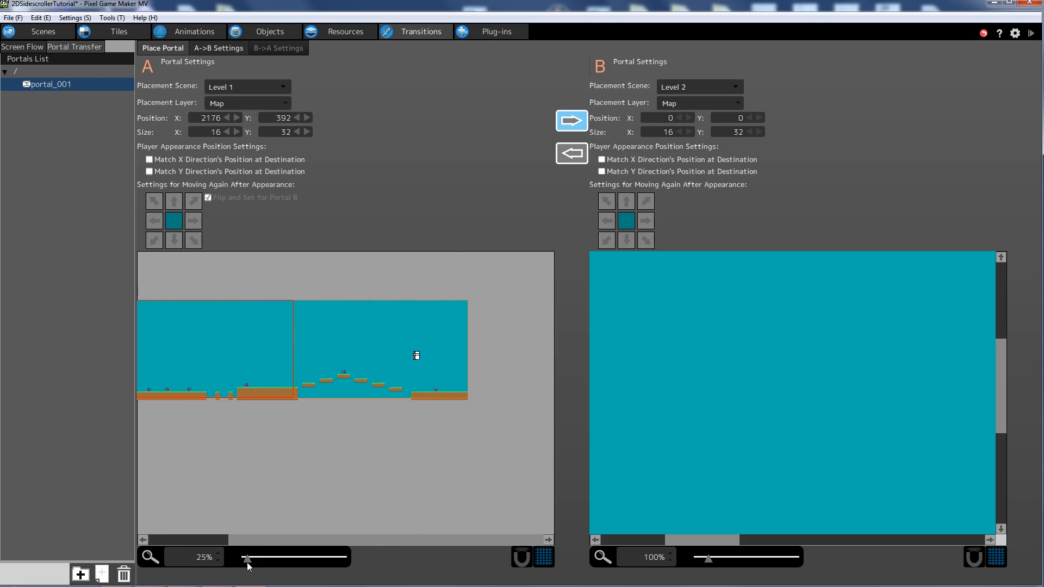
drag(247, 560, 255, 560)
drag(354, 539, 433, 516)
scroll(492, 410, down, 5)
scroll(377, 378, up, 1)
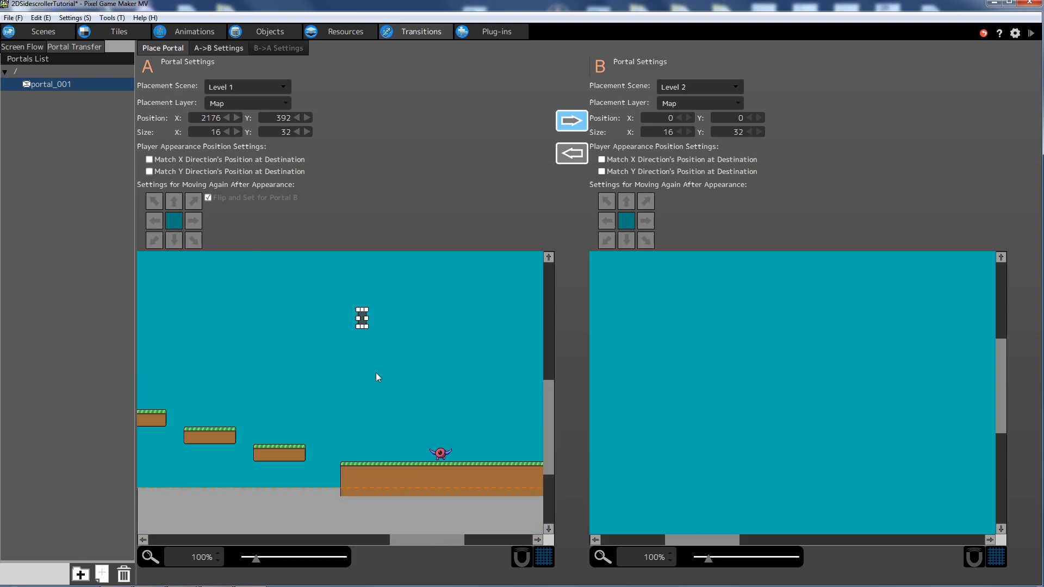
drag(359, 321, 514, 443)
drag(380, 540, 470, 540)
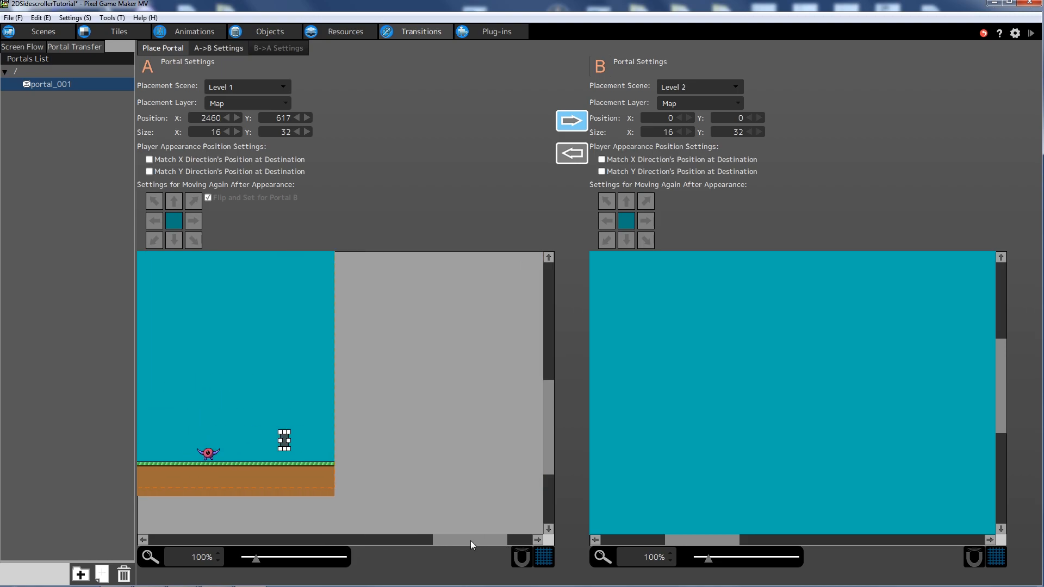
drag(291, 446, 333, 454)
click(380, 452)
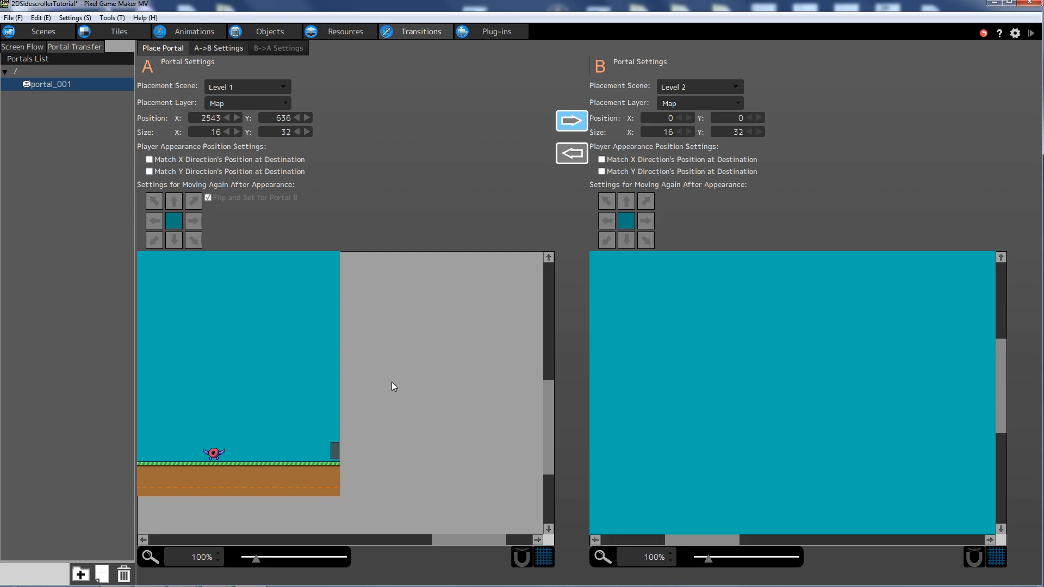
click(212, 50)
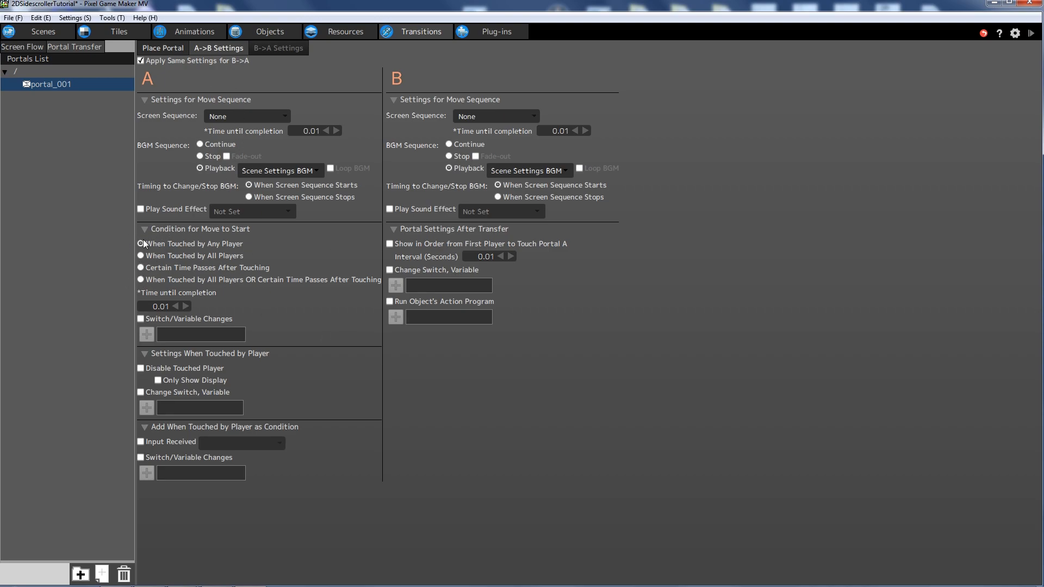
- Move portal B down to Level 2's left side with the view at 100%
click(161, 48)
drag(408, 538, 448, 536)
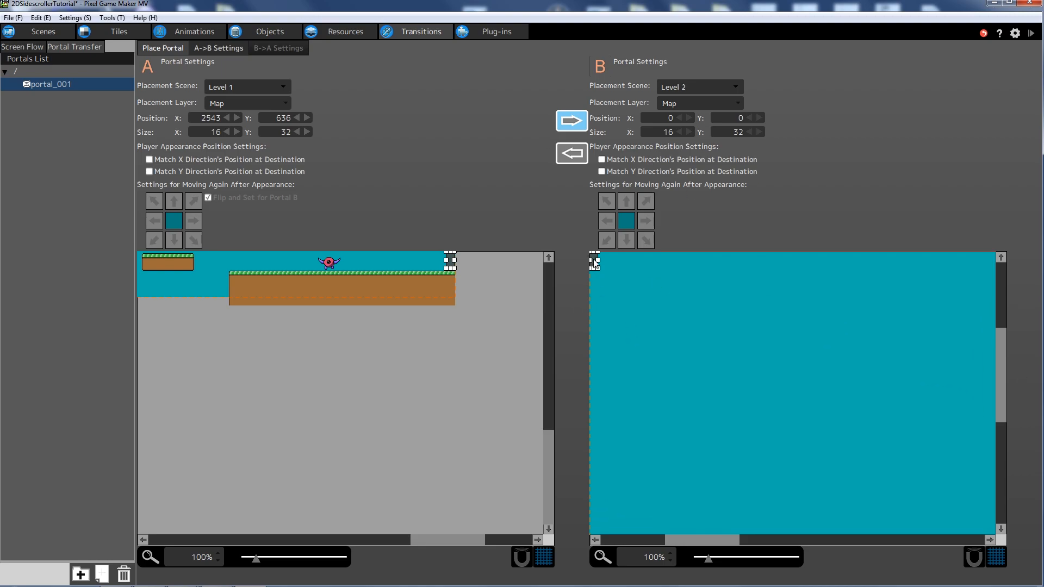
drag(998, 354, 1001, 333)
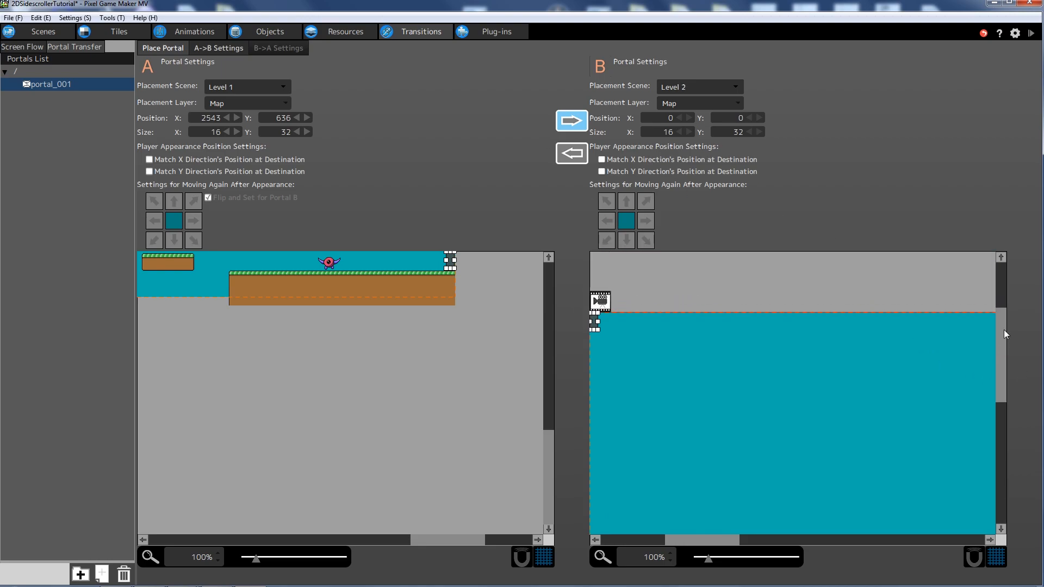
drag(596, 322, 615, 500)
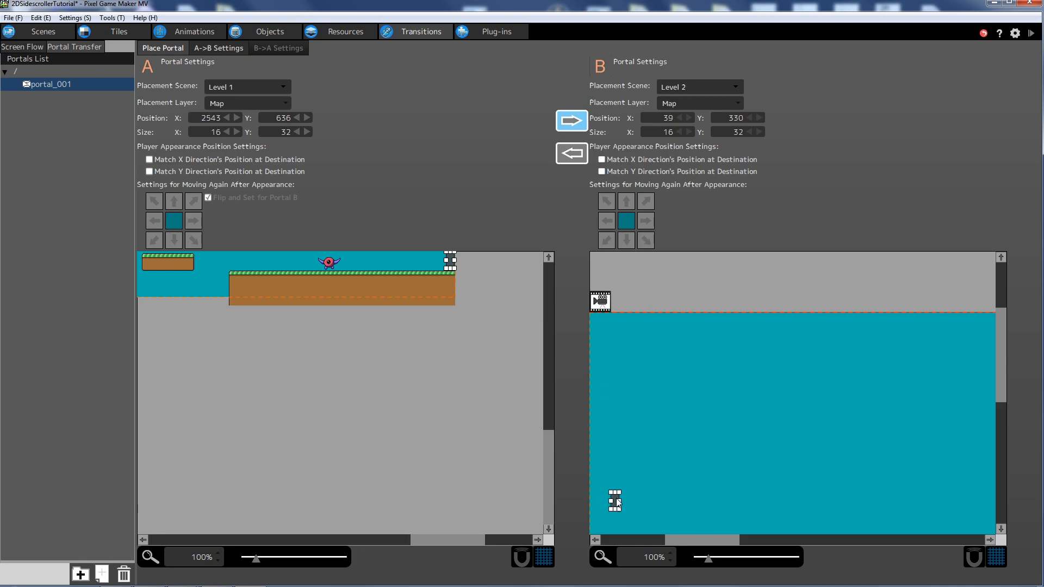
drag(1003, 370, 1004, 417)
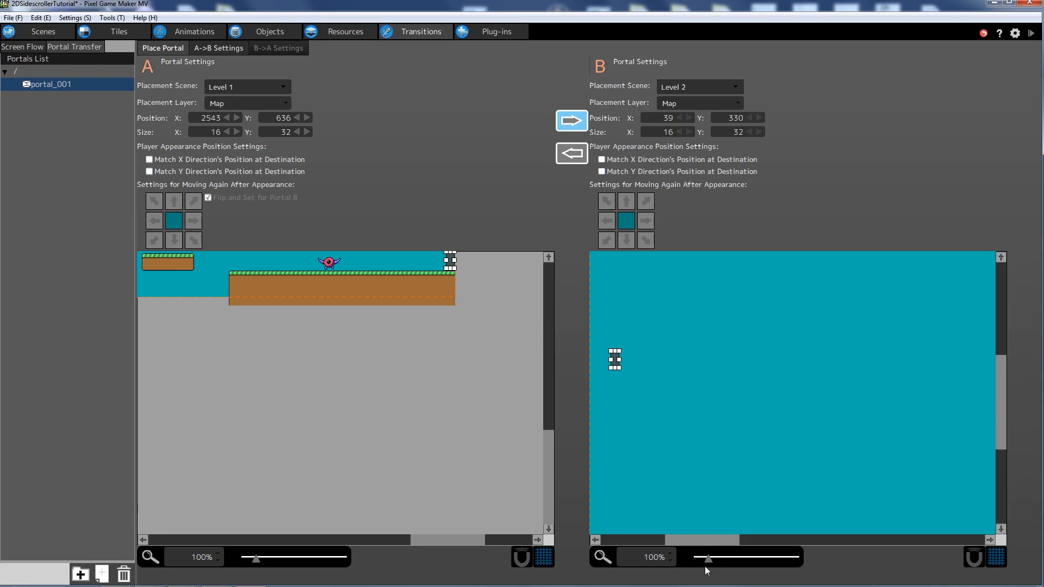
drag(705, 562, 701, 560)
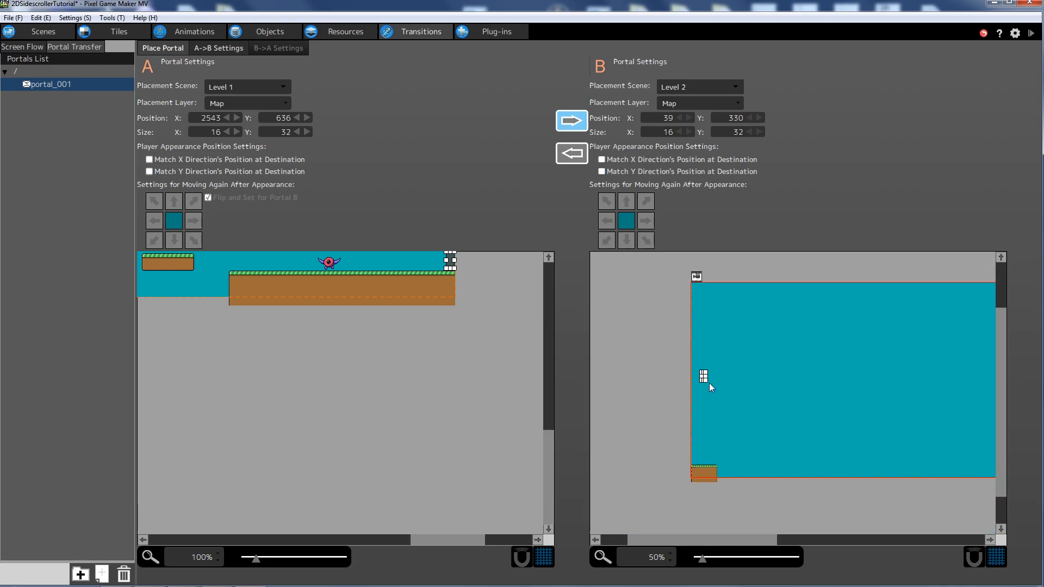
drag(701, 562, 707, 539)
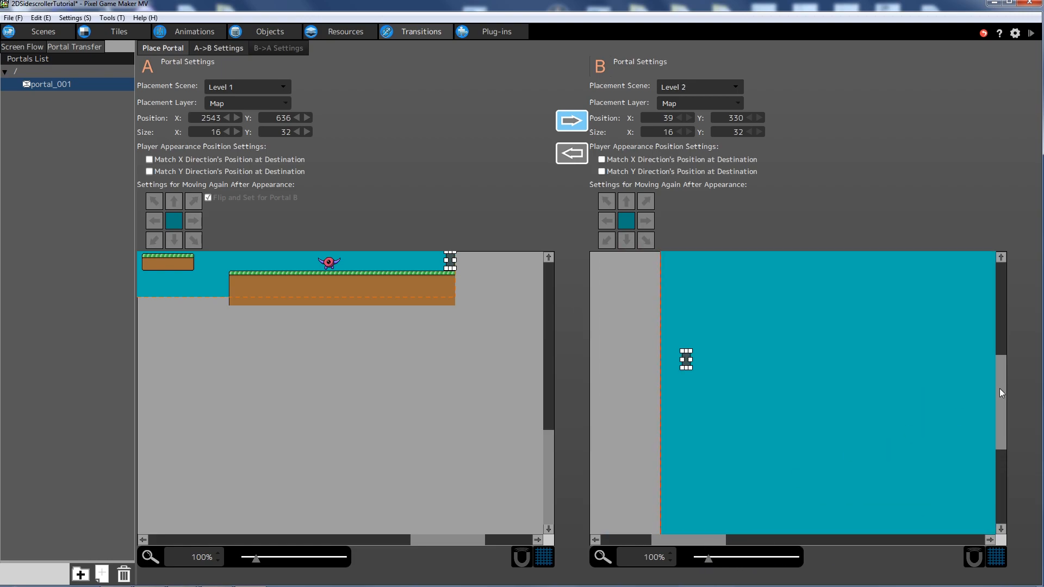
drag(1002, 390, 1002, 415)
- Set portal B on Level 2's ground ledge at (3, 637) and save the project
mouse_move(686, 288)
mouse_down()
mouse_move(663, 353)
mouse_move(667, 454)
mouse_up()
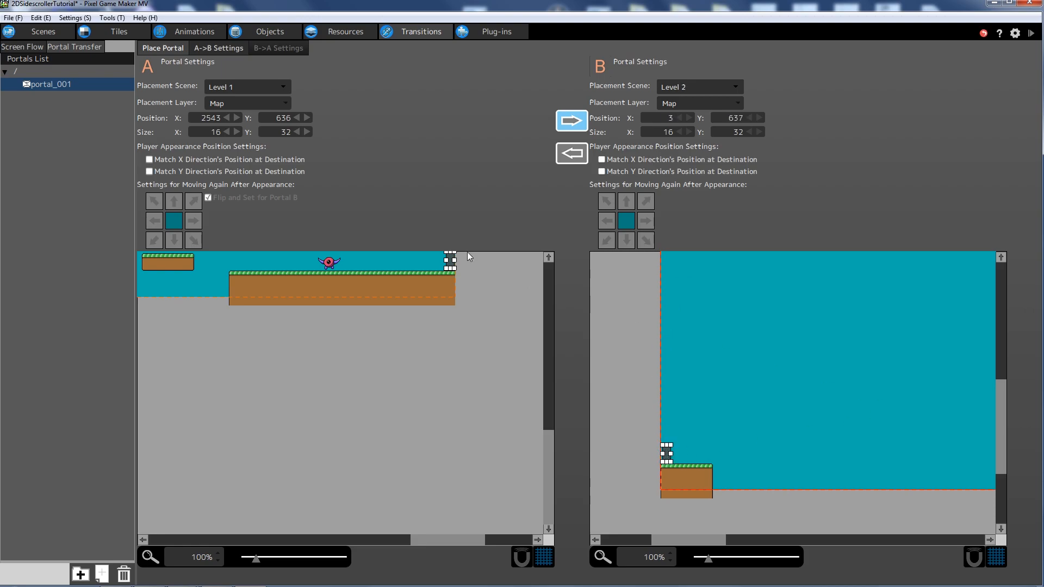
drag(551, 453, 550, 424)
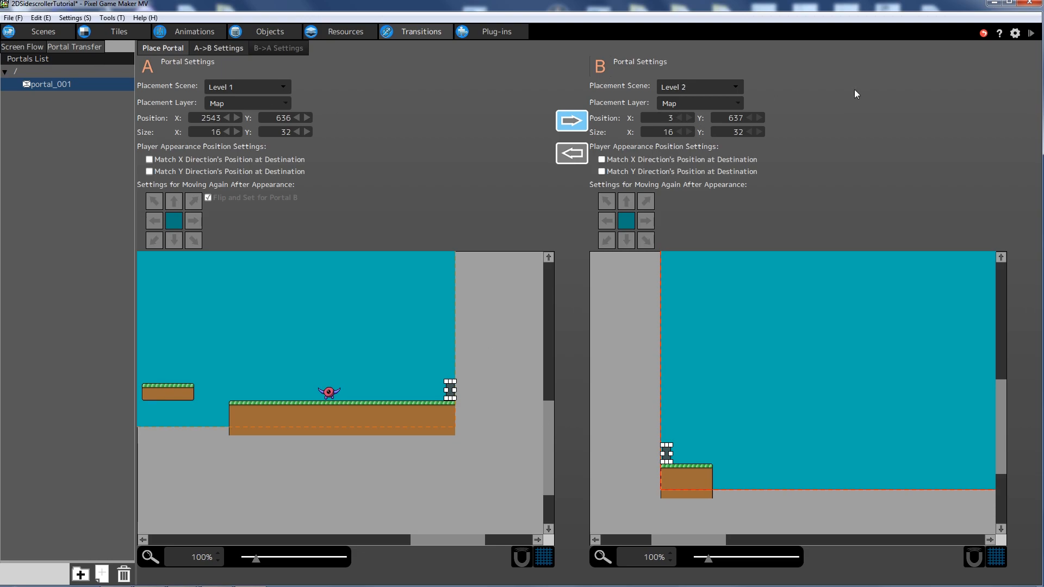
click(9, 17)
click(32, 70)
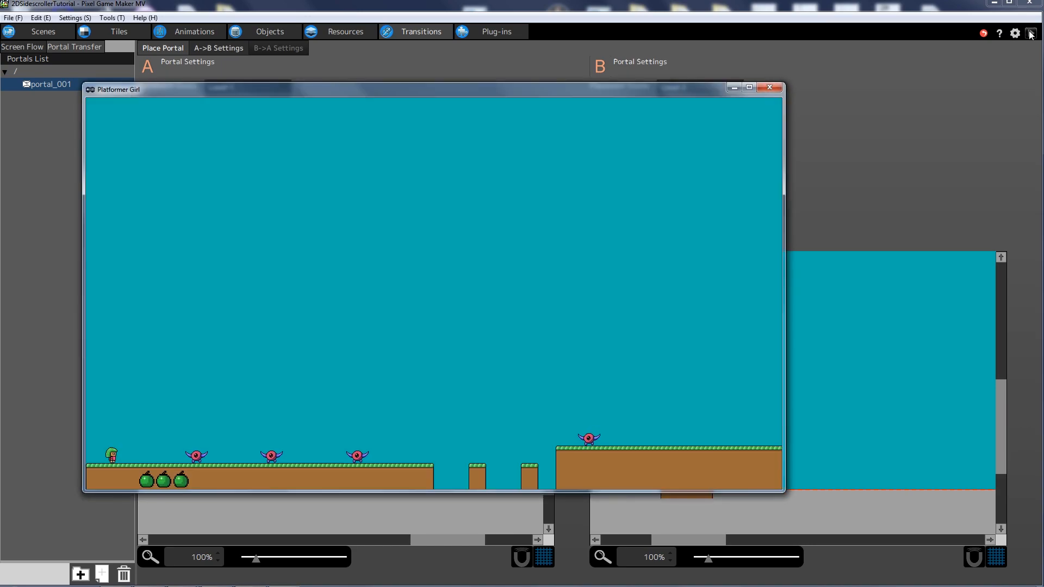
- Test-play Level 1: stomp the enemies, jump the gaps and pillars, reach the floating platforms
key(Right)
key(z)
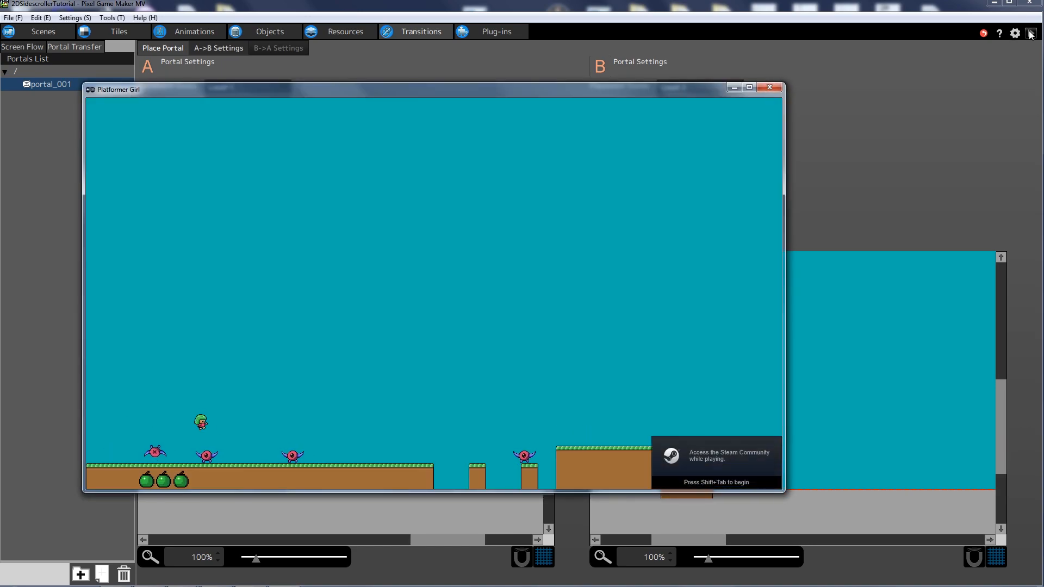
key(Right)
key(z)
key(Right)
key(z)
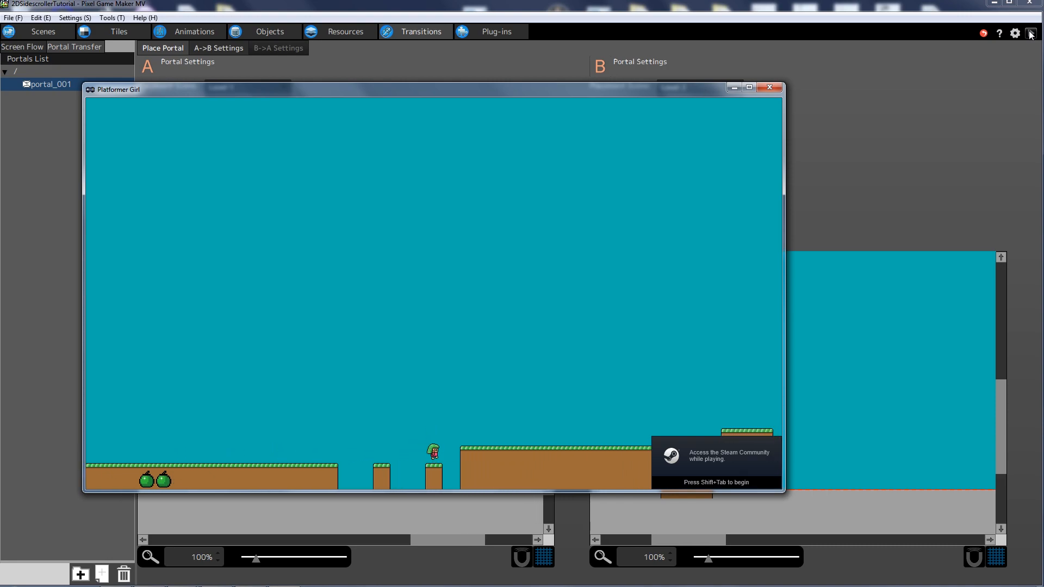
key(Right)
key(z)
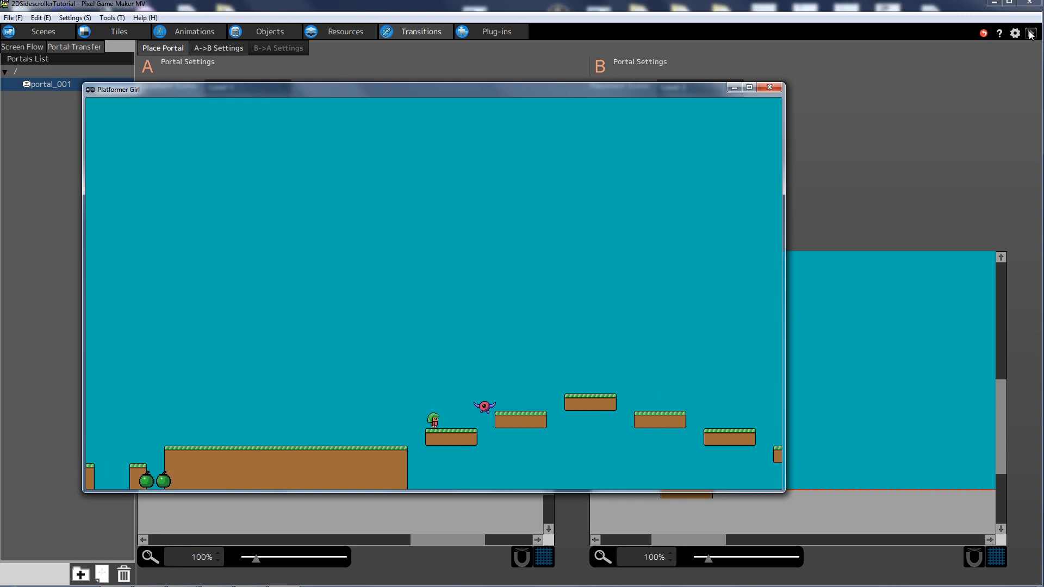
key(z)
key(Right)
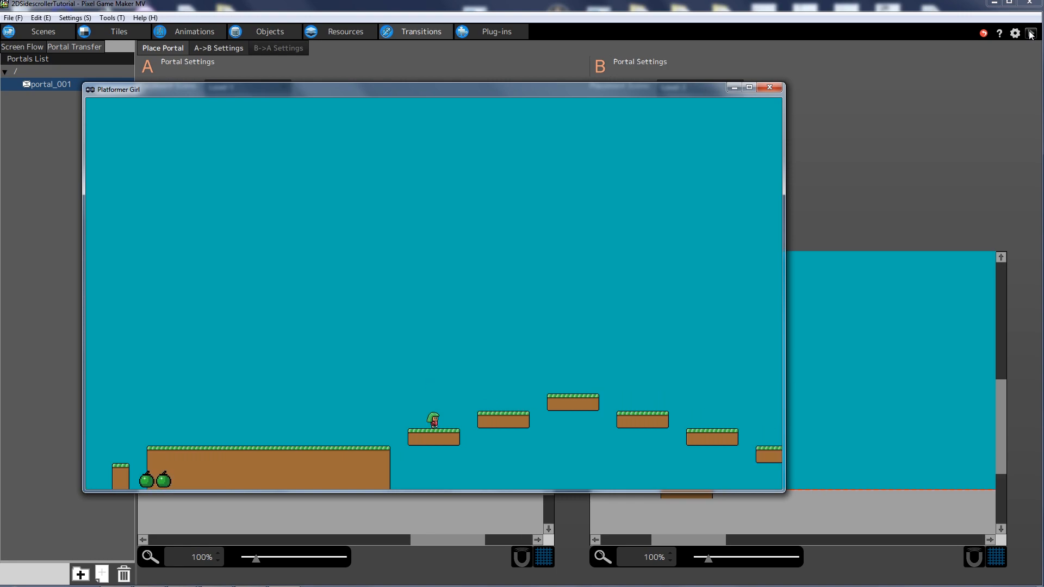
- Cross the floating platforms to Level 1's far end, check the portal, then close the test game
key(Right)
key(z)
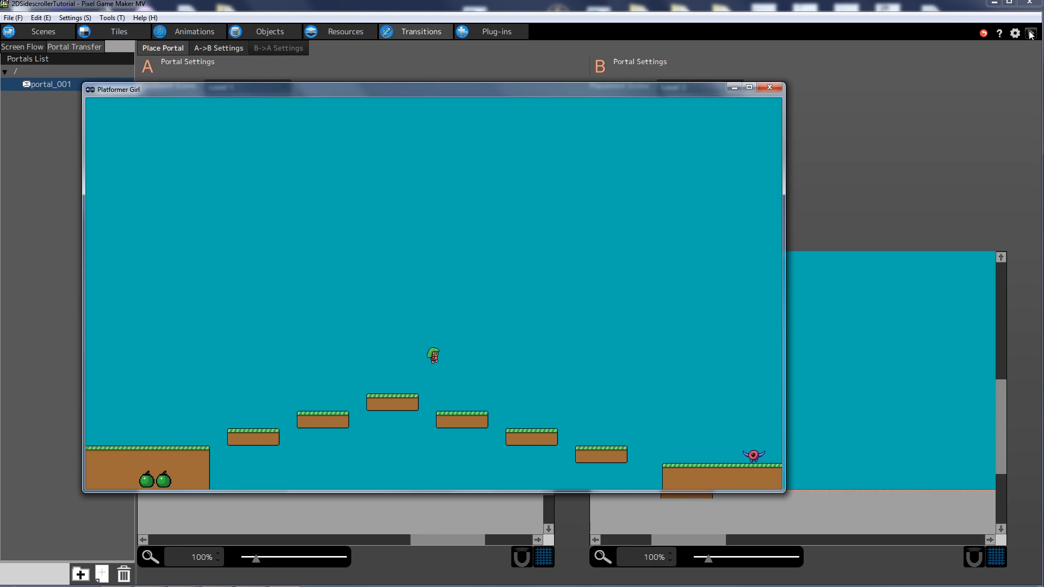
key(Right)
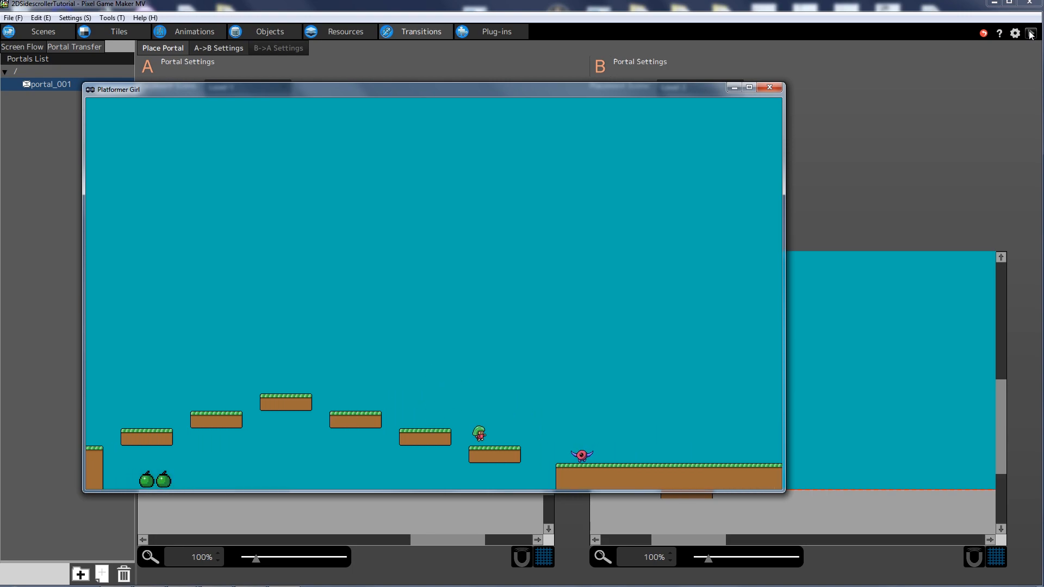
key(z)
key(Right)
key(Right)
key(Left)
key(Right)
key(Left)
key(Right)
key(Left)
key(Right)
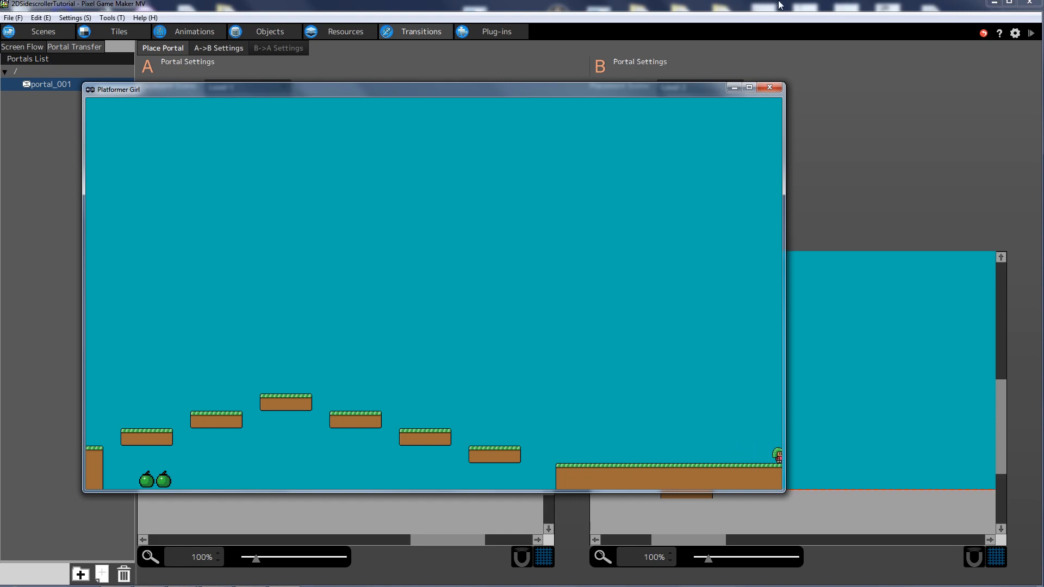
click(765, 88)
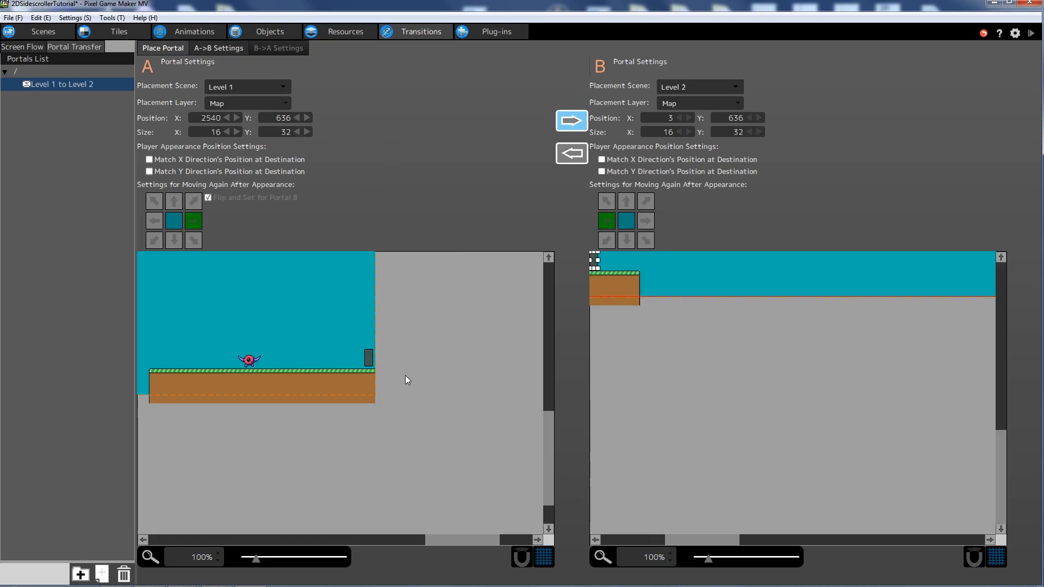
- Shrink portal A to 16 high and set it down on Level 1's ground
click(369, 358)
double_click(285, 133)
text(16)
key(Return)
click(373, 344)
drag(369, 355, 368, 363)
click(398, 348)
- Set portal B's height to 16, seat it on Level 2's ground, and start a test play
drag(682, 539, 673, 539)
scroll(701, 299, up, 3)
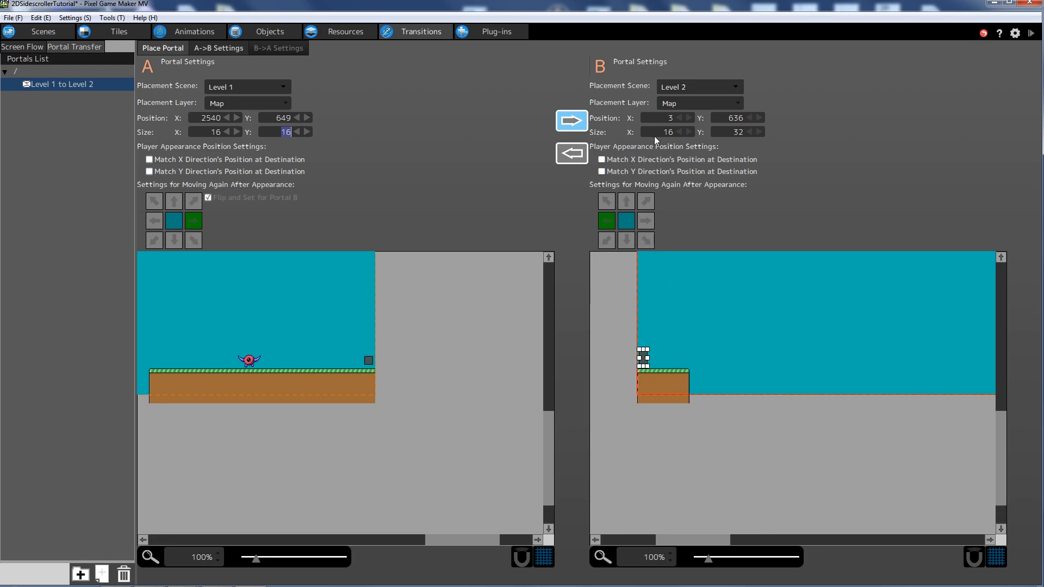
click(735, 132)
text(16)
key(Return)
drag(646, 353, 645, 360)
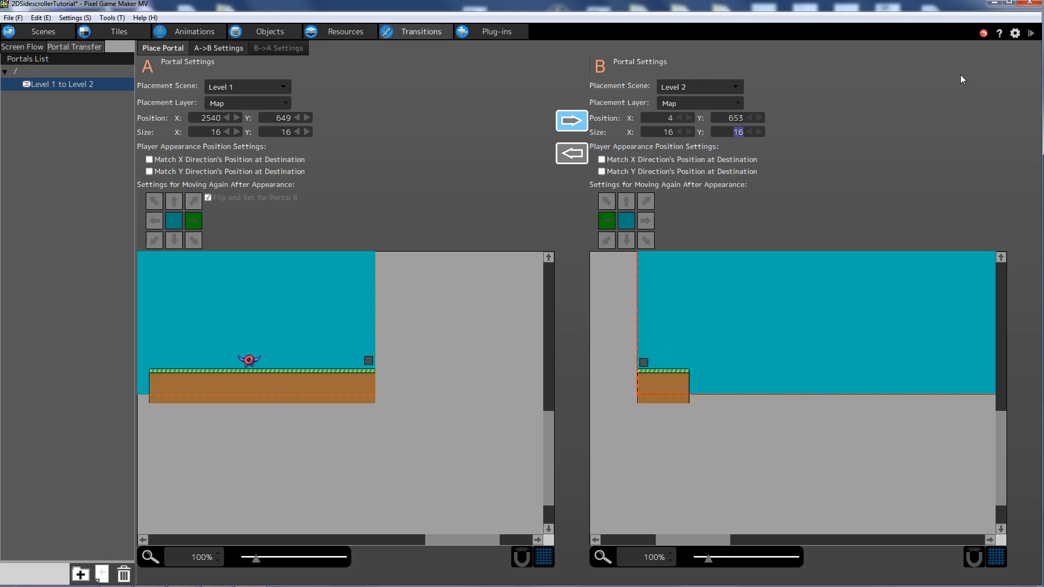
click(1031, 33)
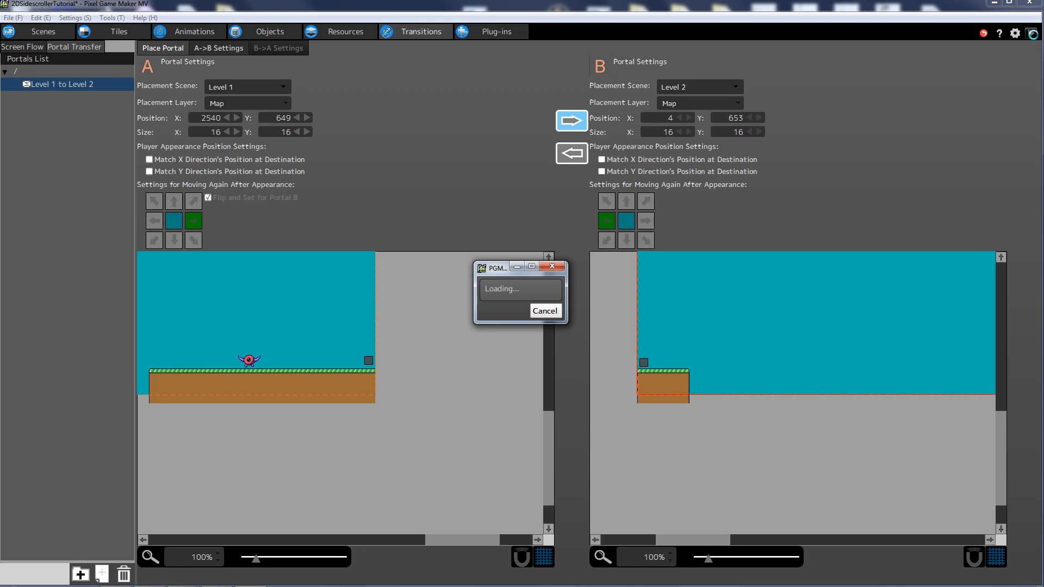
- Run through Level 1, stomping enemies, and jump into the portal at its end
key(Right)
key(Right)
key(Right)
key(Right)
key(Right)
key(z)
- Walk and jump around the Level 2 ledge, then close the test game window
key(Right)
key(z)
key(Right)
key(z)
key(Right)
key(Left)
key(Right)
key(z)
key(Left)
key(z)
key(Right)
key(Left)
key(z)
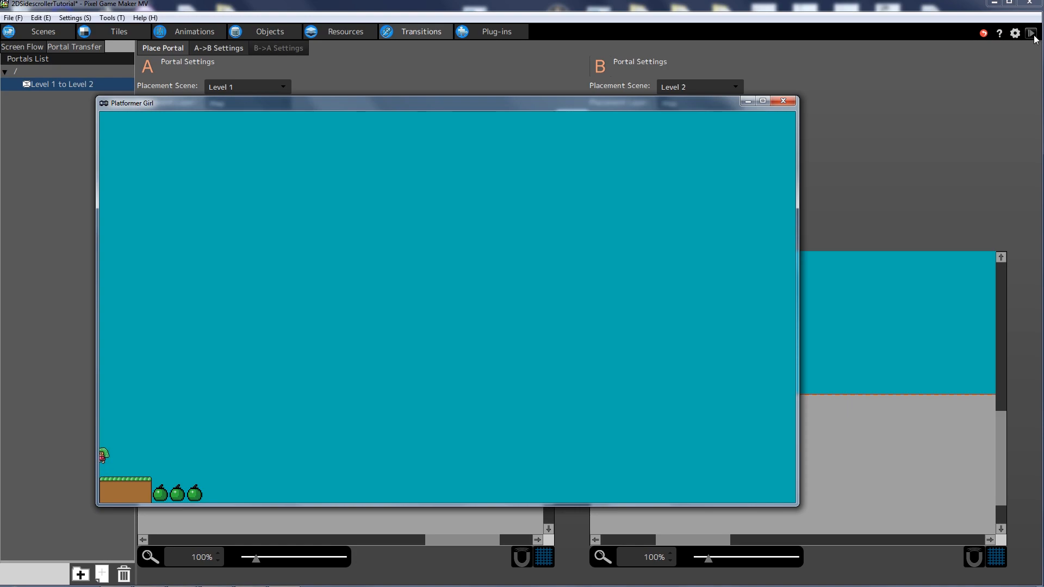
key(Right)
key(Left)
key(Right)
key(Left)
key(z)
key(Right)
key(z)
key(Left)
key(z)
key(z)
key(Right)
key(Left)
key(z)
key(Right)
click(783, 103)
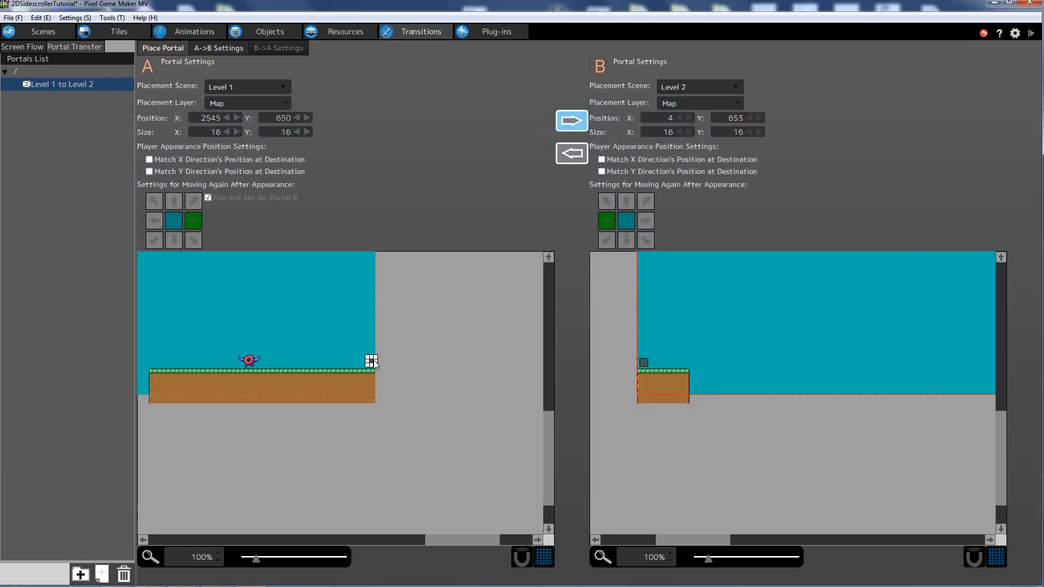
- Resize portal A to 32×32 and reposition it onto Level 1's ground
click(224, 134)
text(32)
key(Tab)
text(32)
key(Tab)
drag(381, 365, 370, 360)
- Resize portal B to 32×32, align it on Level 2's ground, and open A->B Settings
click(643, 362)
click(678, 135)
text(32)
key(Tab)
text(32)
click(709, 301)
drag(655, 365, 654, 362)
click(702, 336)
click(649, 364)
click(702, 335)
click(649, 362)
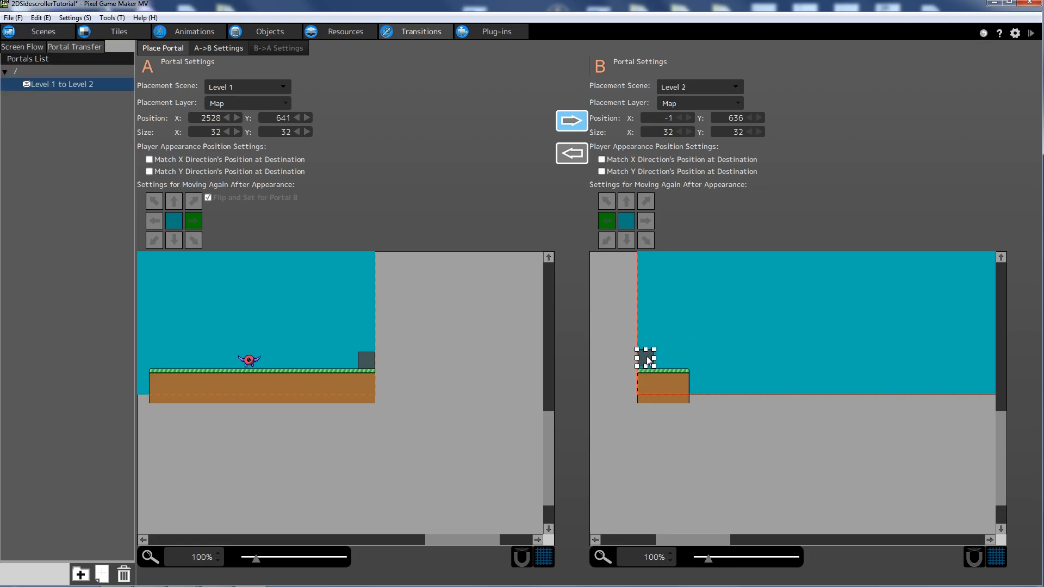
drag(649, 363, 648, 359)
click(220, 51)
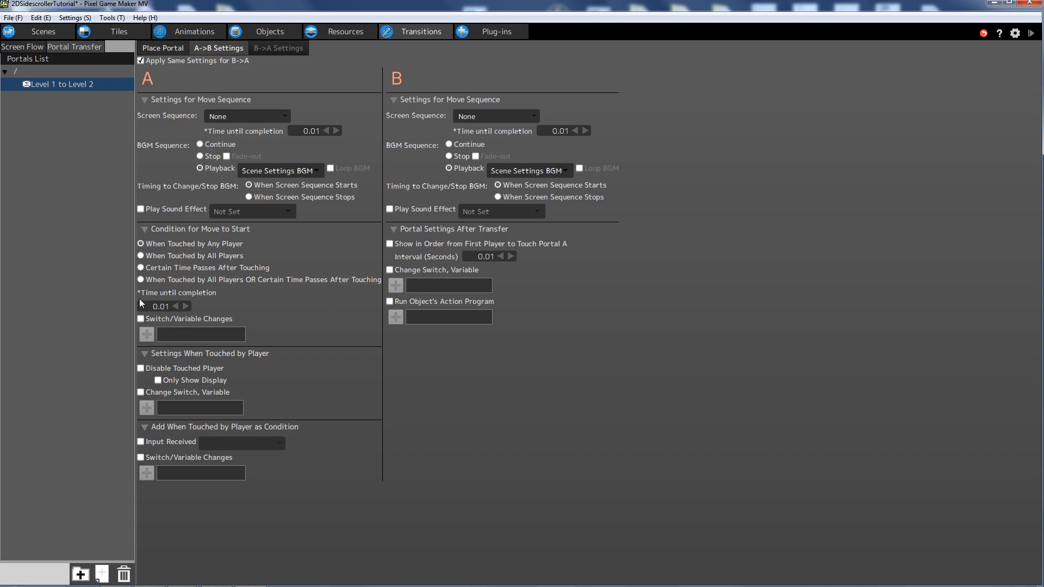
click(1029, 31)
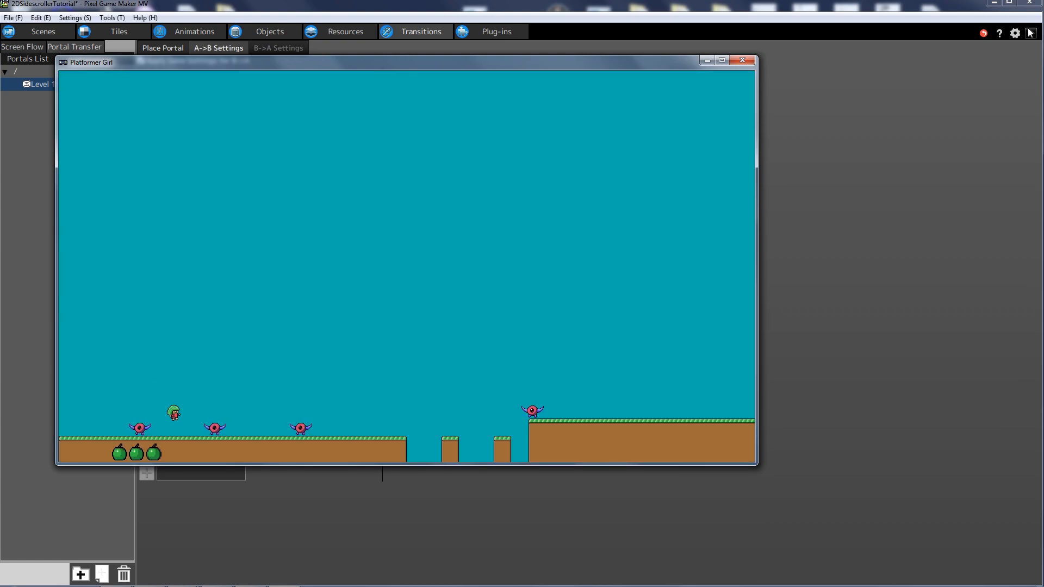
key(Right)
key(z)
key(Right)
key(z)
key(Right)
key(z)
key(Right)
key(Right)
key(z)
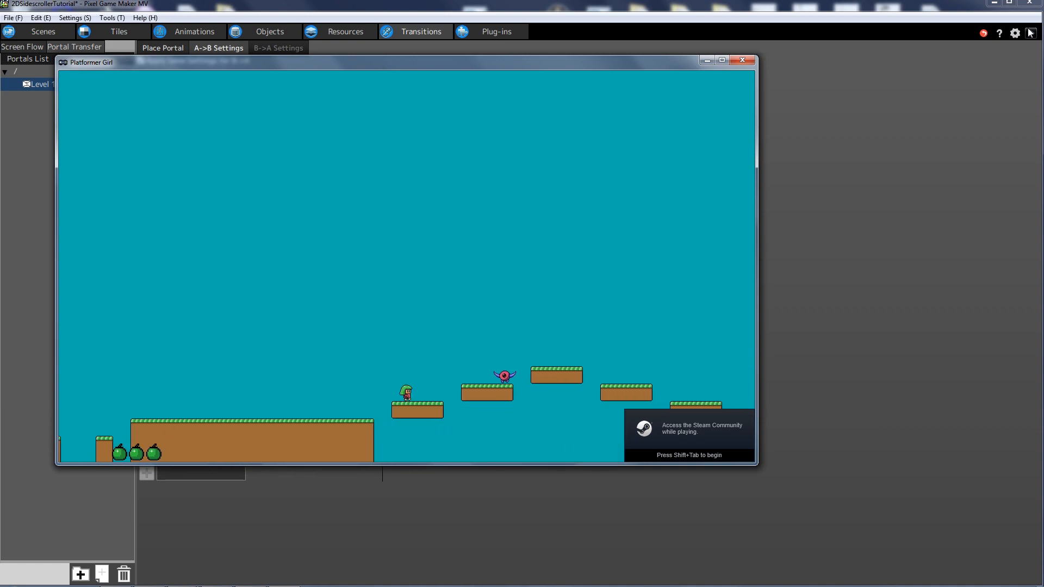
key(Right)
key(z)
key(Right)
key(z)
key(Right)
key(Right)
key(z)
key(Right)
key(z)
key(Right)
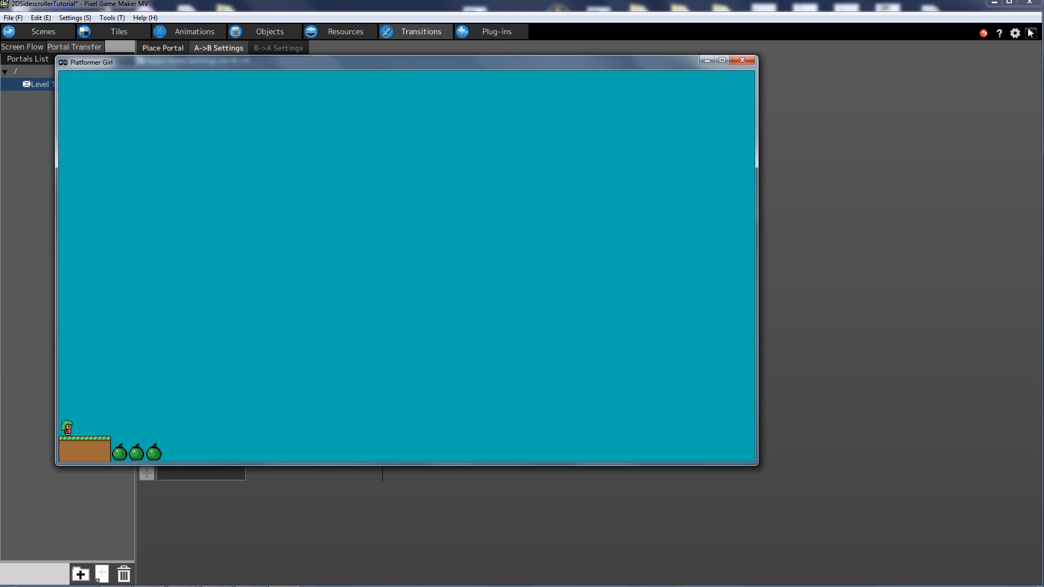
key(Left)
key(Right)
key(Left)
key(Right)
key(Left)
key(Right)
key(Left)
key(Right)
key(Left)
key(Right)
key(Left)
key(Right)
key(Left)
key(Right)
key(Left)
key(Right)
key(Left)
key(Right)
click(744, 58)
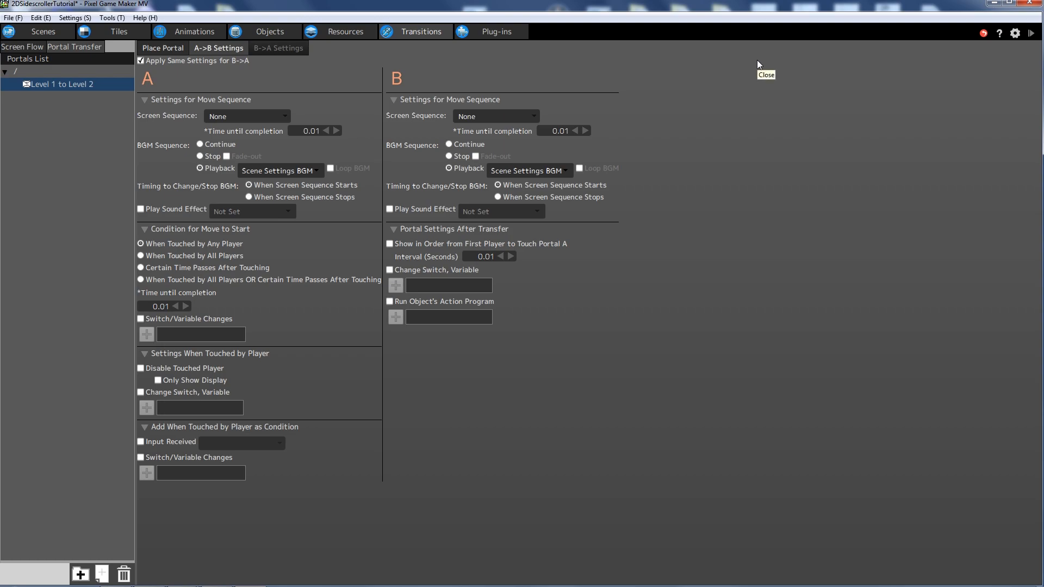